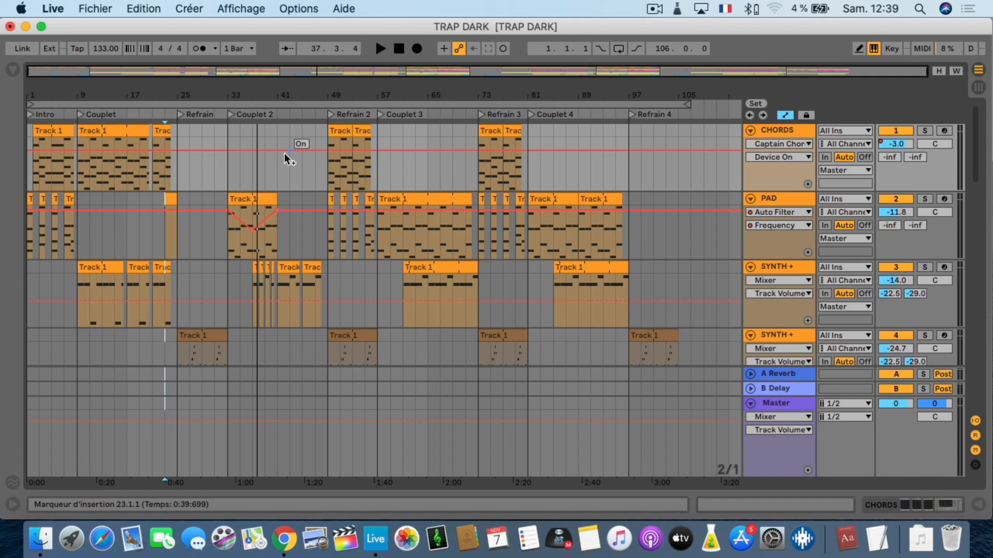
Open the audio preferences and review the available input and output audio devices.
key(super+comma)
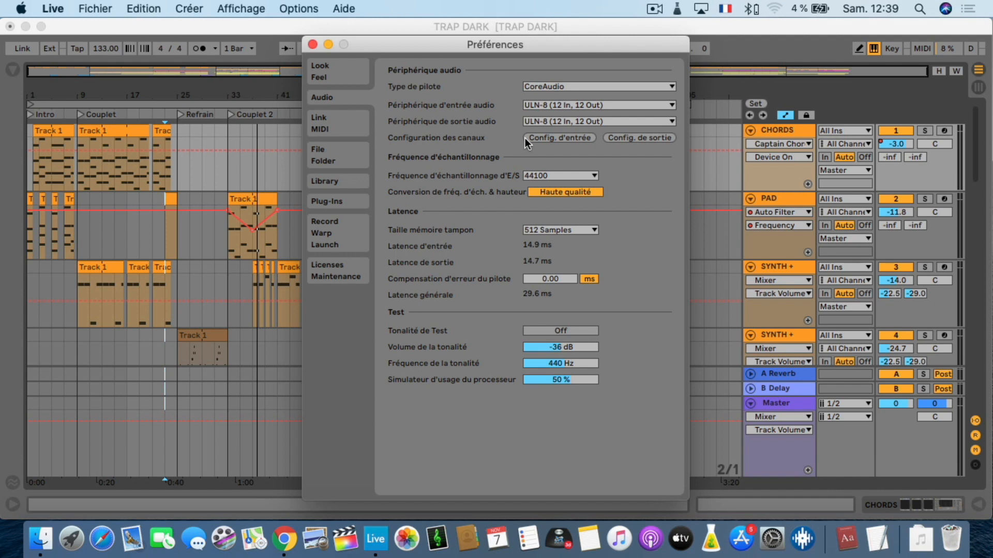
click(313, 45)
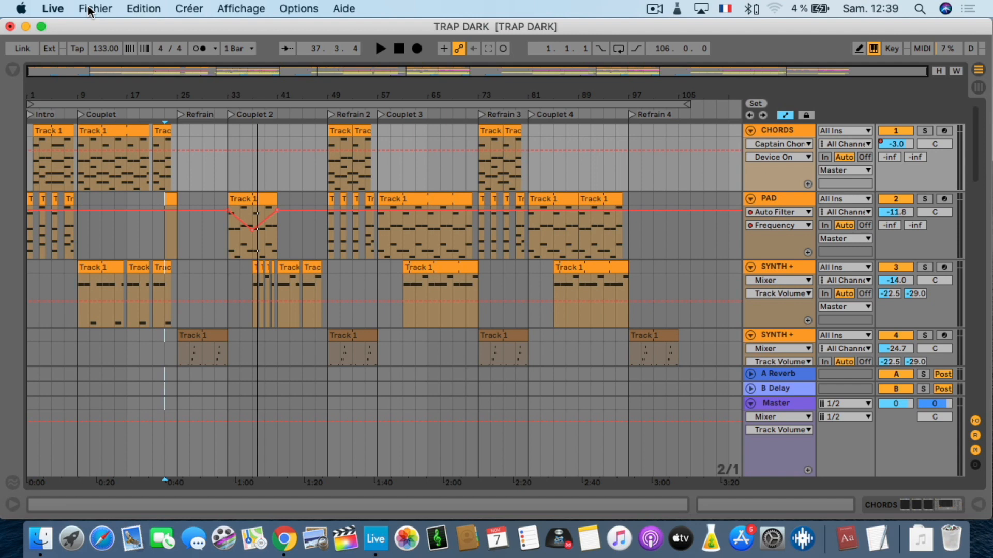
key(super+comma)
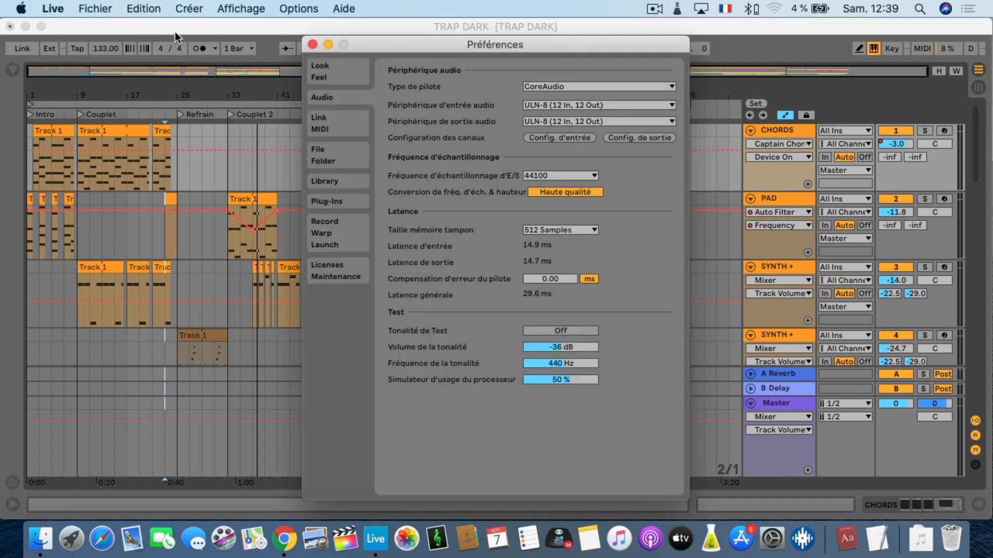
click(545, 104)
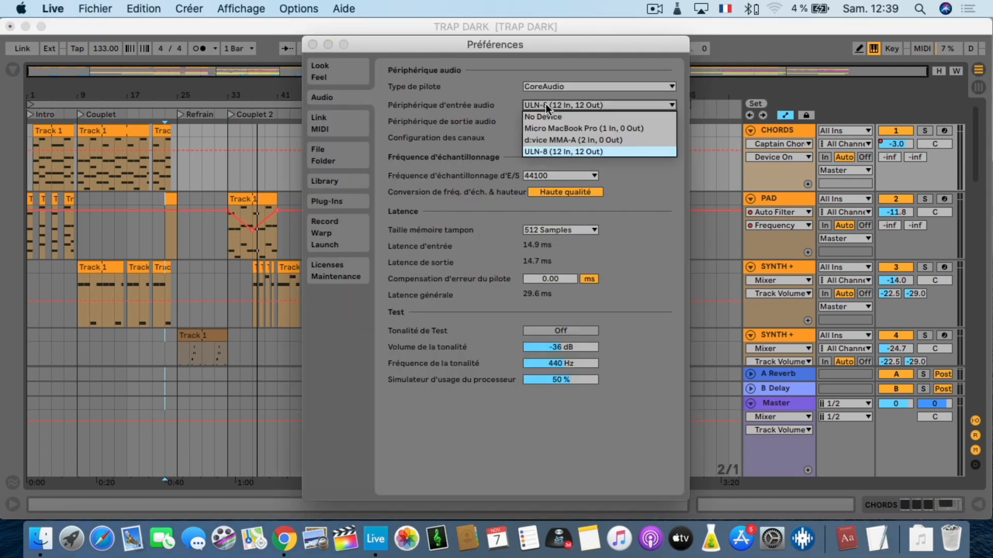
click(545, 103)
click(545, 122)
click(545, 120)
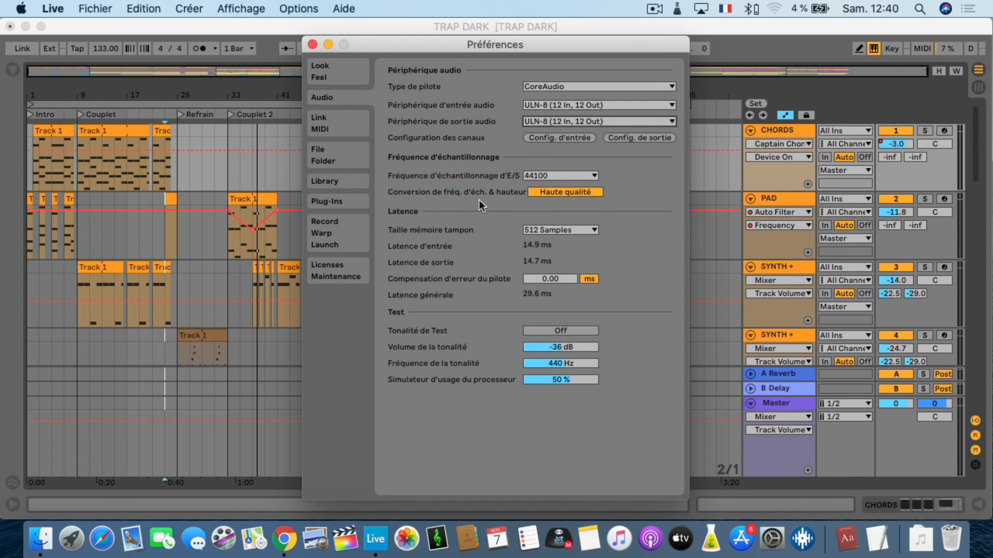
Look through the other preference pages, including display, Link/MIDI, library, plug-ins and licences, ending on the Record/Warp/Launch settings.
click(340, 118)
click(343, 71)
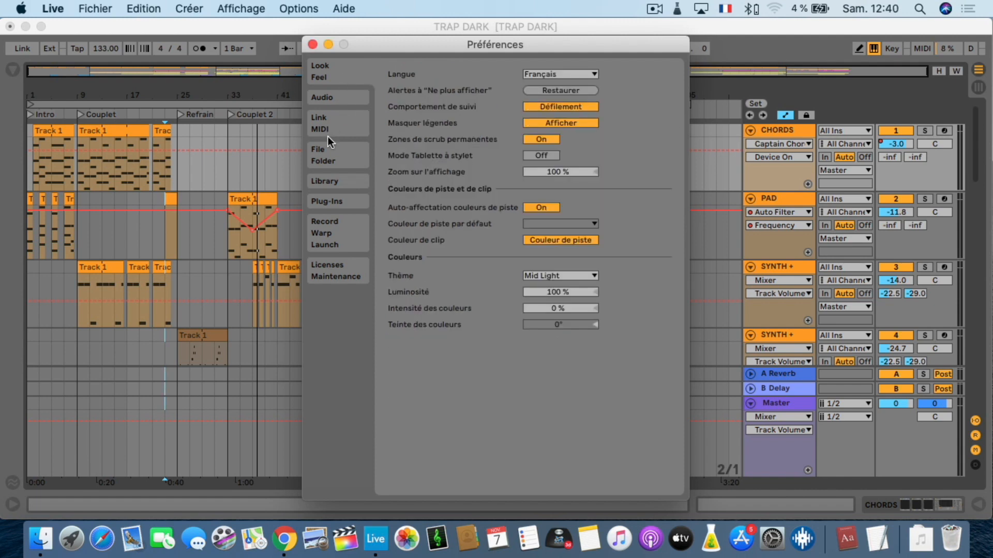
click(337, 124)
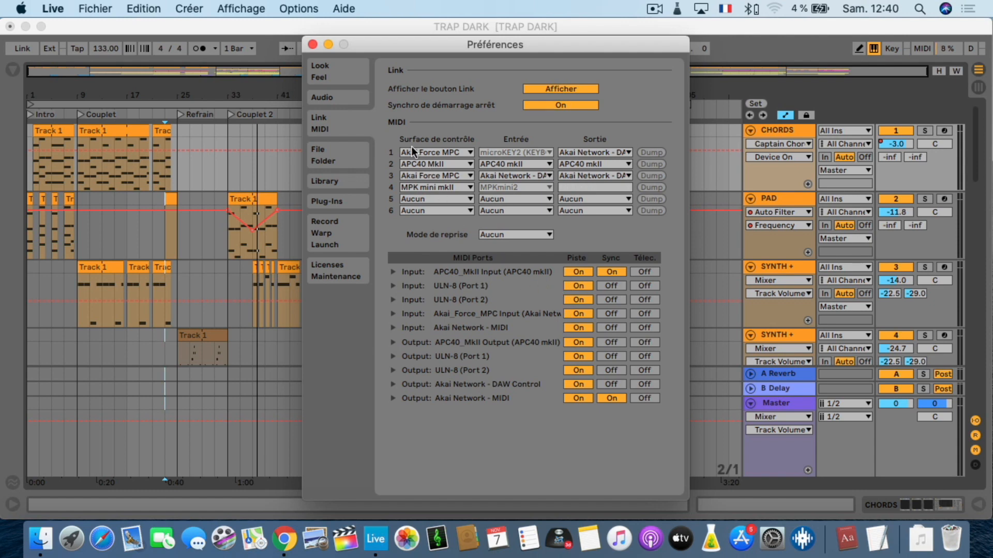
click(340, 179)
click(334, 202)
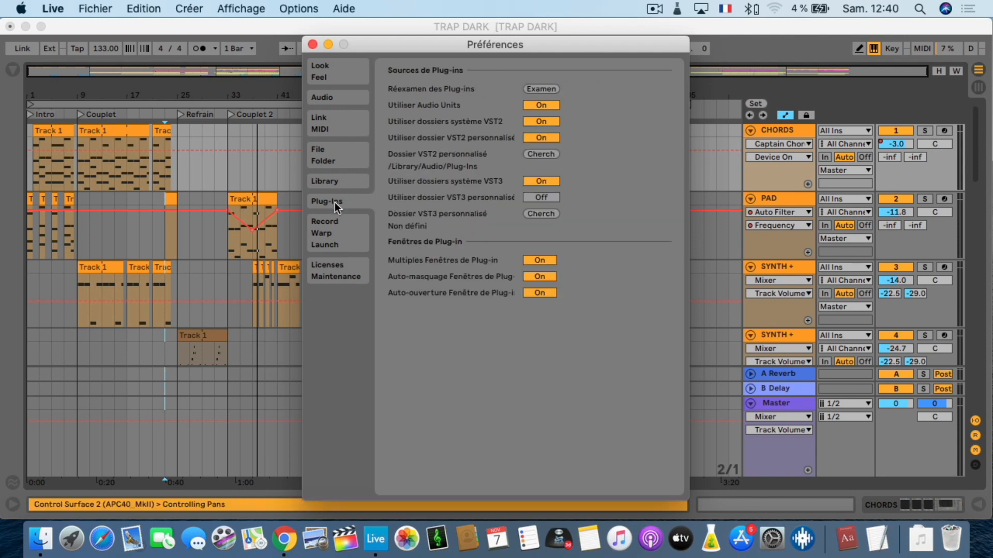
click(334, 235)
click(334, 271)
click(340, 242)
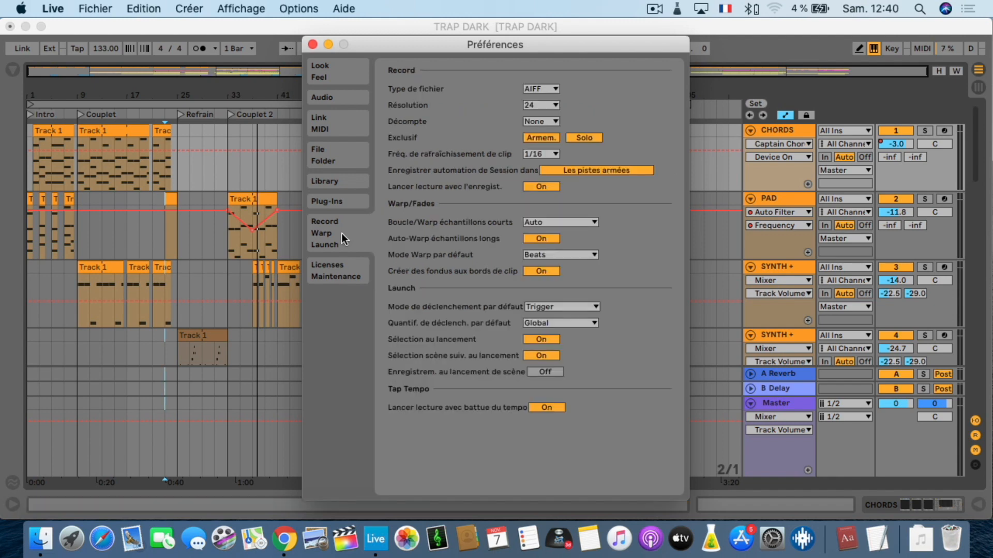
Set the recording file type to WAV and the resolution to 16, and close the preferences.
click(550, 91)
click(537, 106)
click(535, 109)
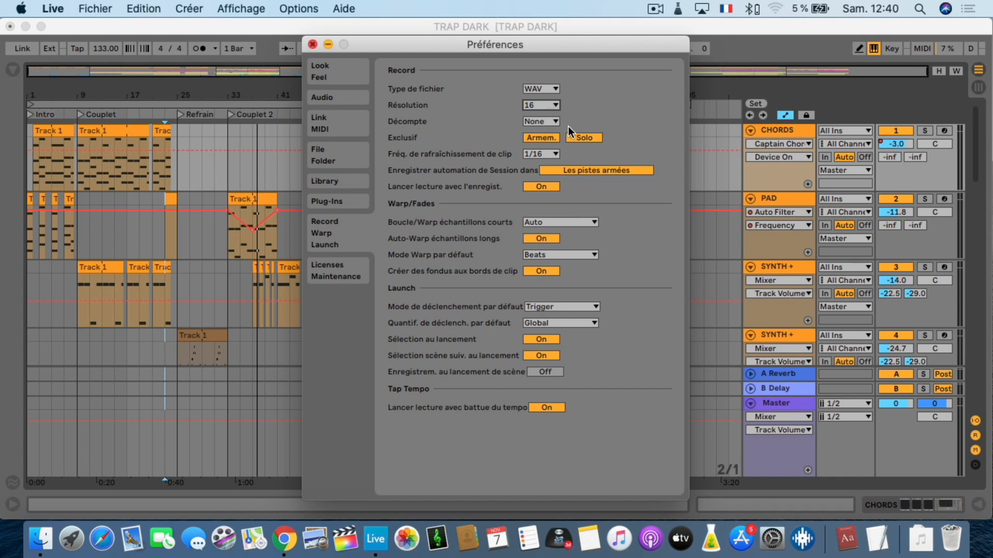
click(550, 106)
click(313, 45)
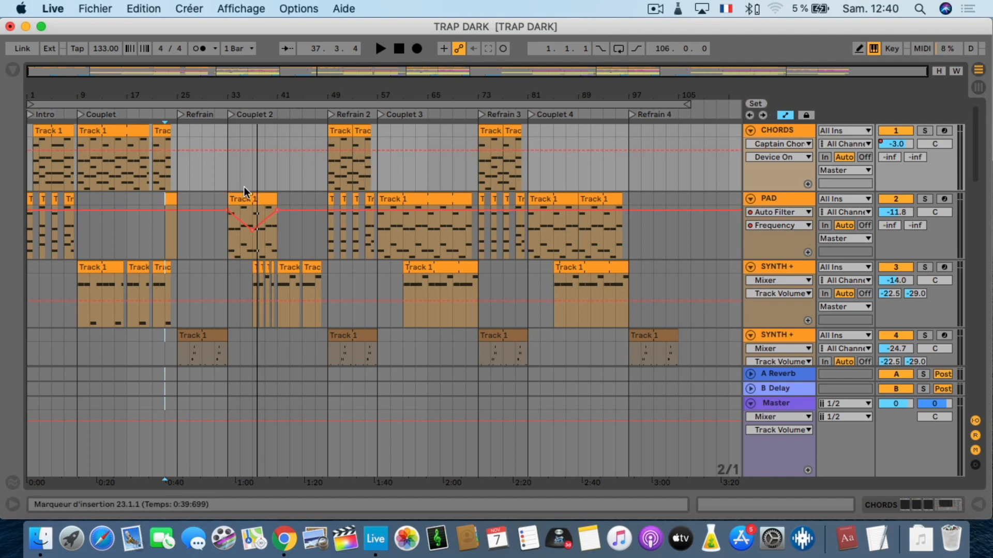
Look over the arrangement's tracks and solo the PAD track.
scroll(222, 263, down, 20)
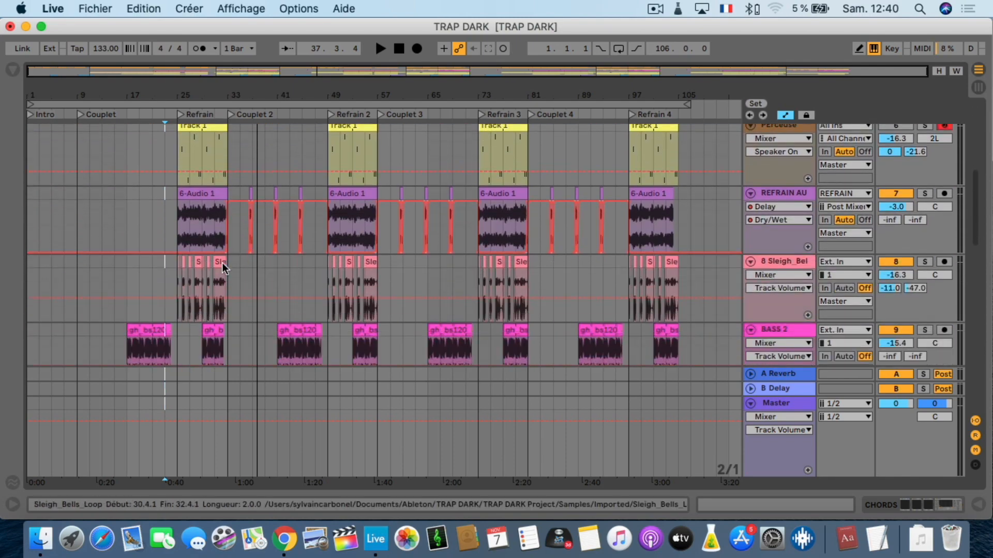
scroll(222, 263, up, 20)
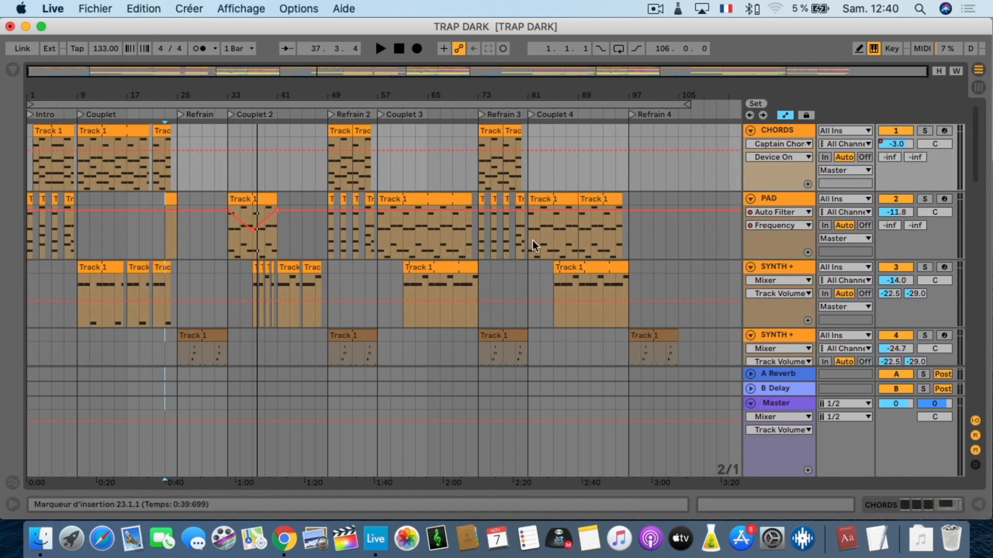
click(925, 199)
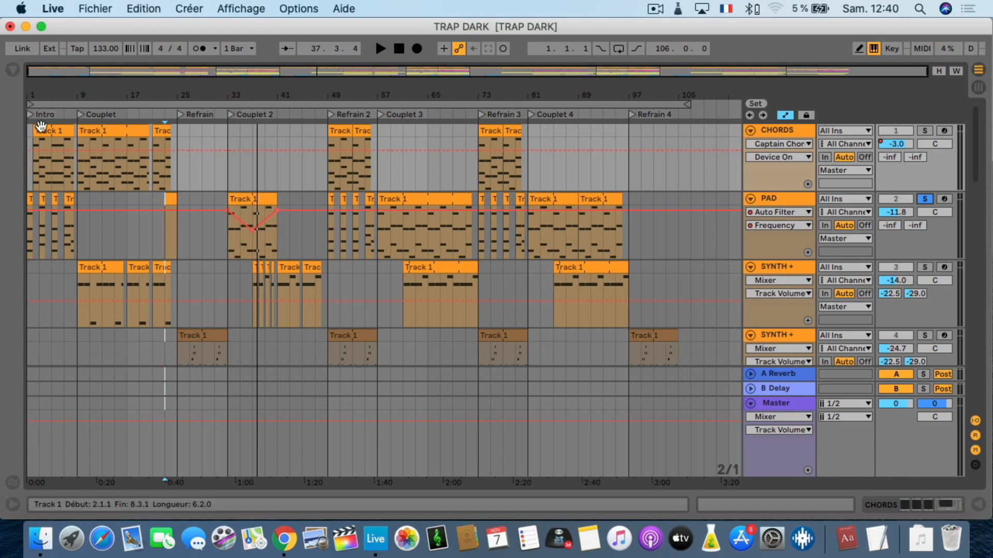
Add a locator at bar 109 and rename it OUtro.
click(705, 132)
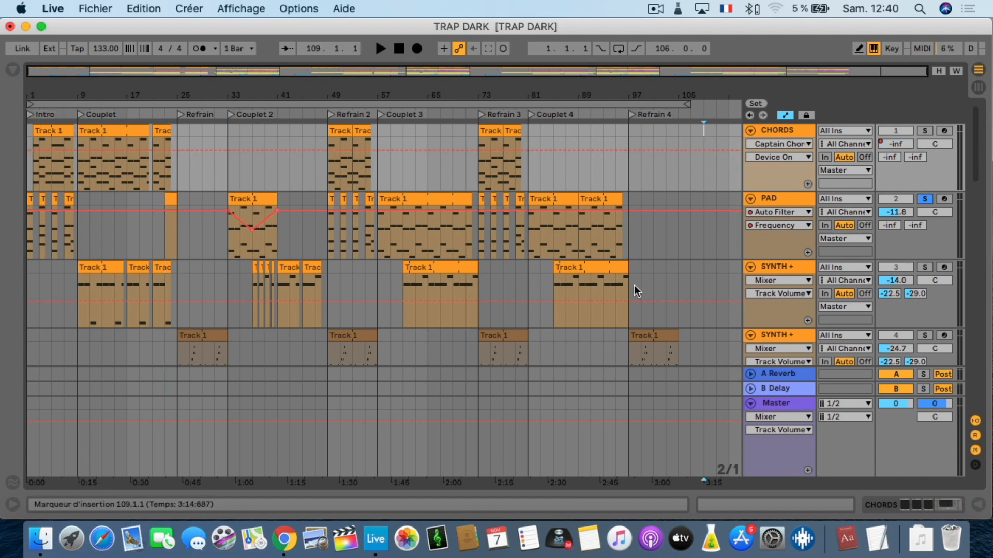
click(756, 103)
right_click(716, 110)
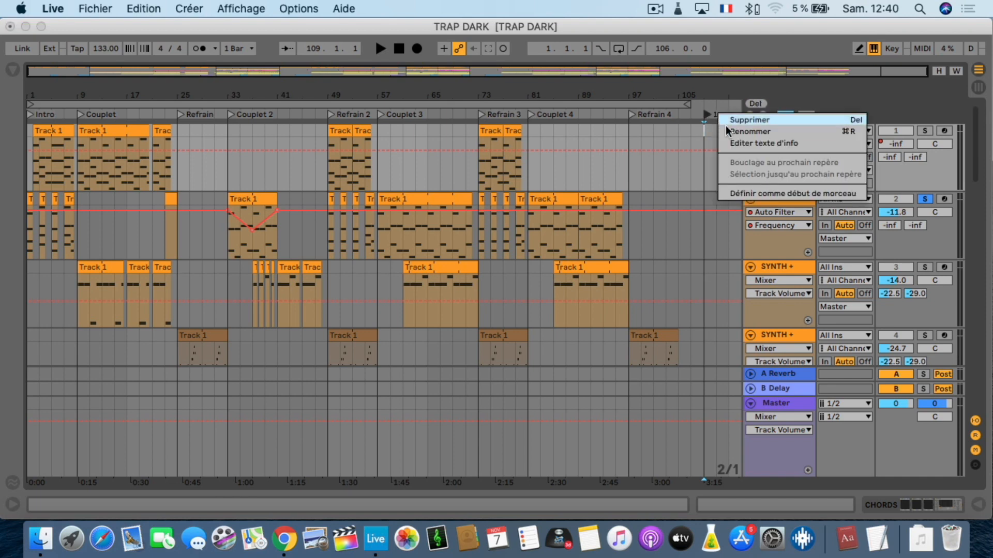
click(733, 132)
text(OUtro)
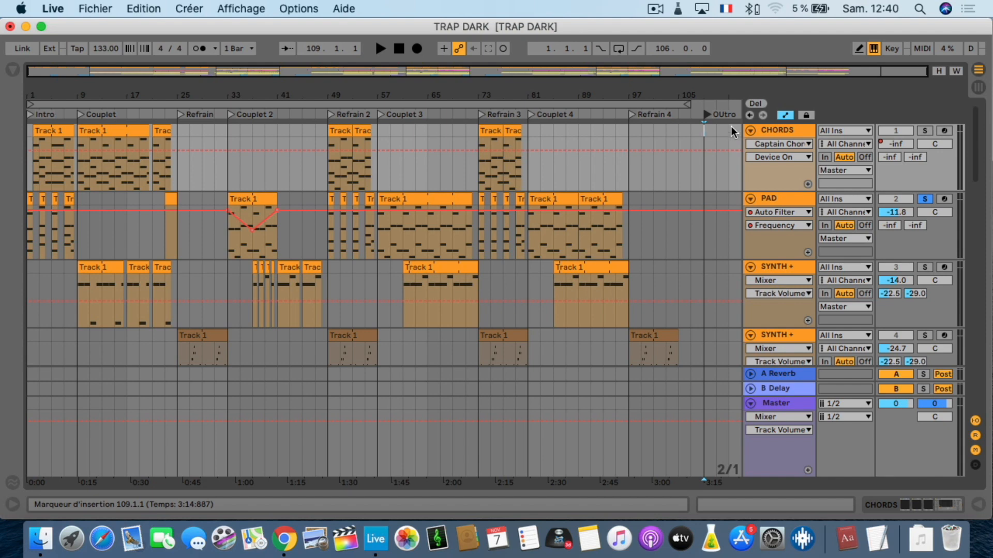
Delete the OUtro locator at bar 109.
right_click(730, 112)
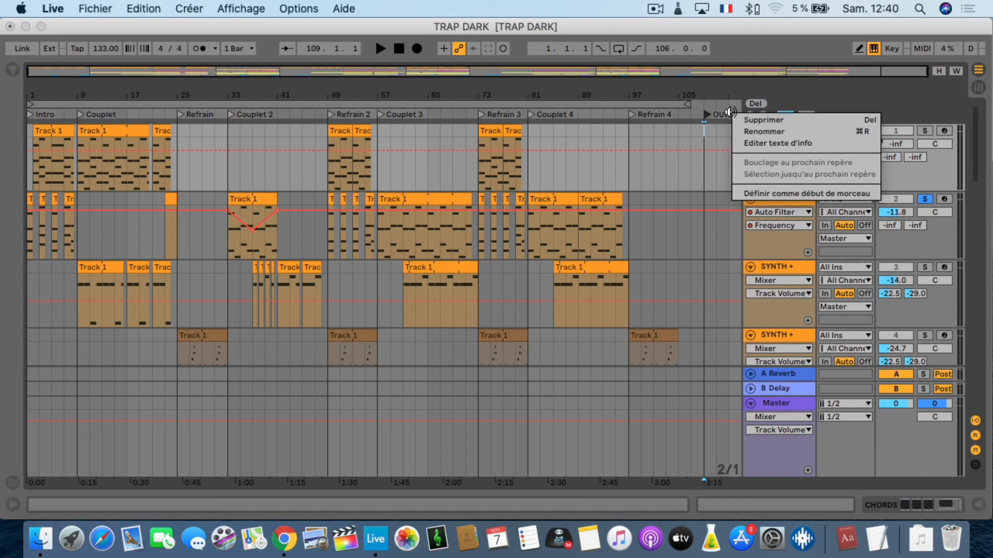
click(752, 120)
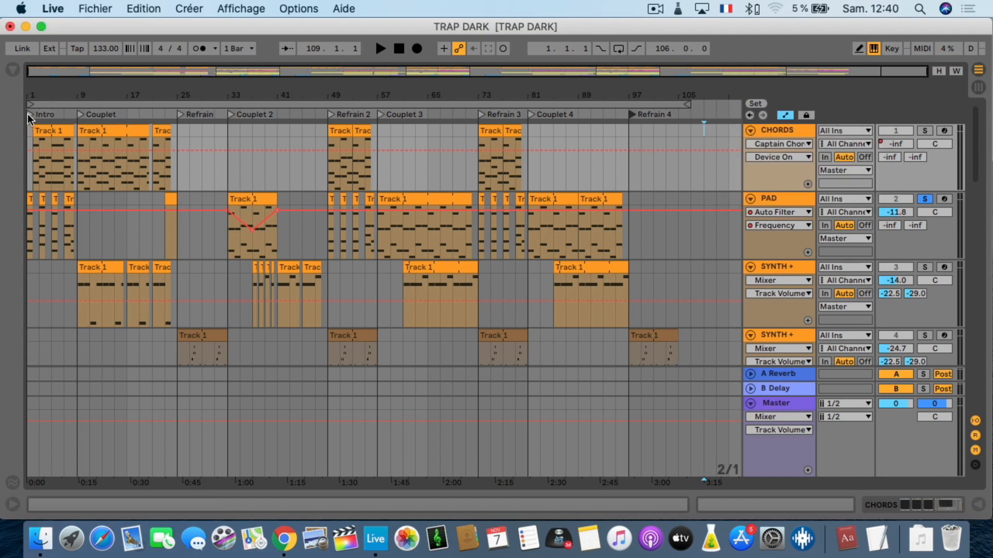
Show the PAD track's device chain, play the arrangement from bar 1 and hide the device chain again.
click(28, 205)
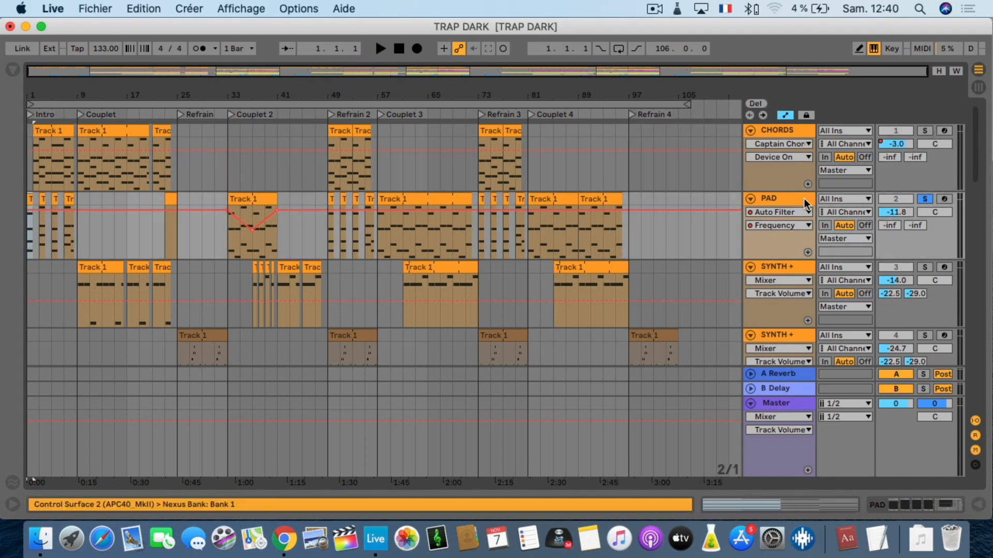
double_click(775, 200)
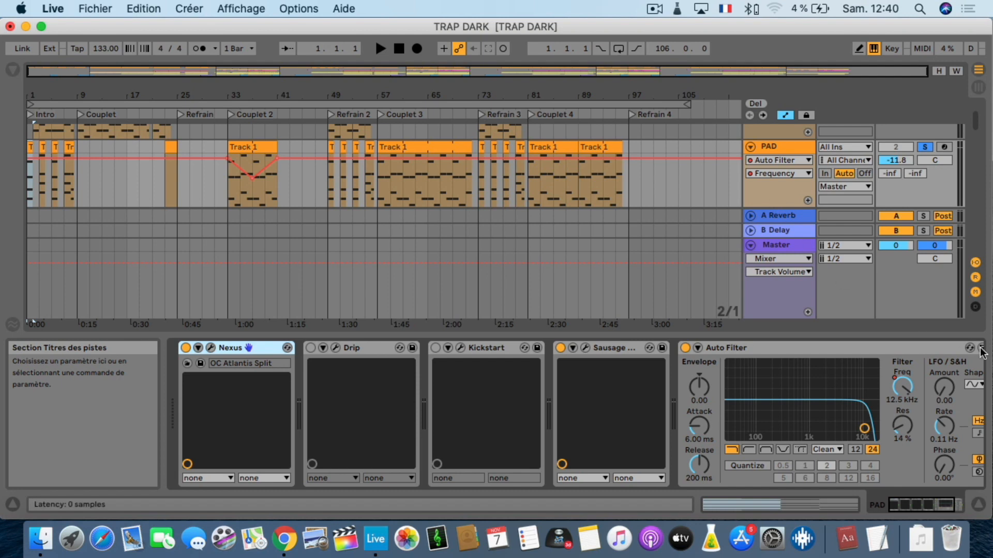
key(space)
click(979, 504)
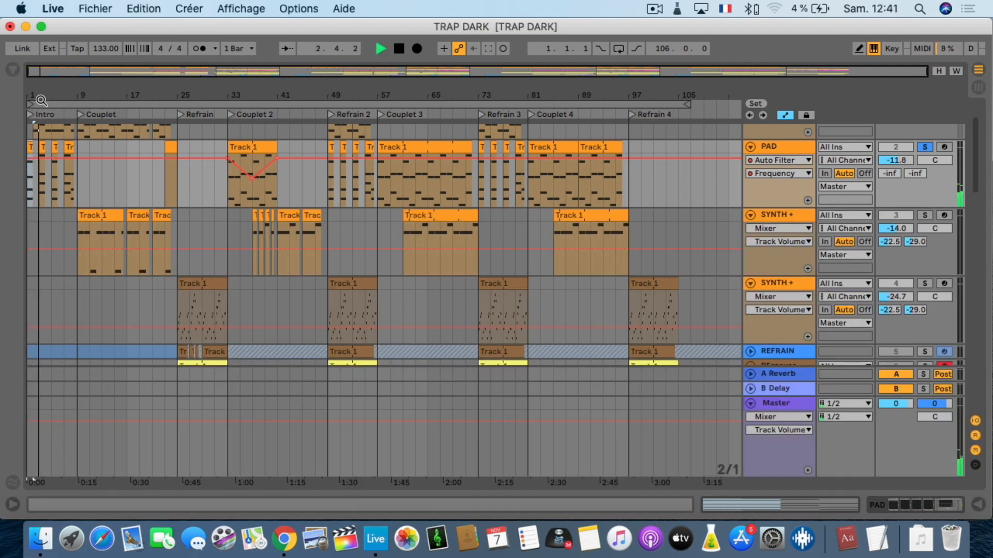
Examine the notes of the first PAD clip in the intro, close the note editor and stop playback.
drag(41, 100, 41, 165)
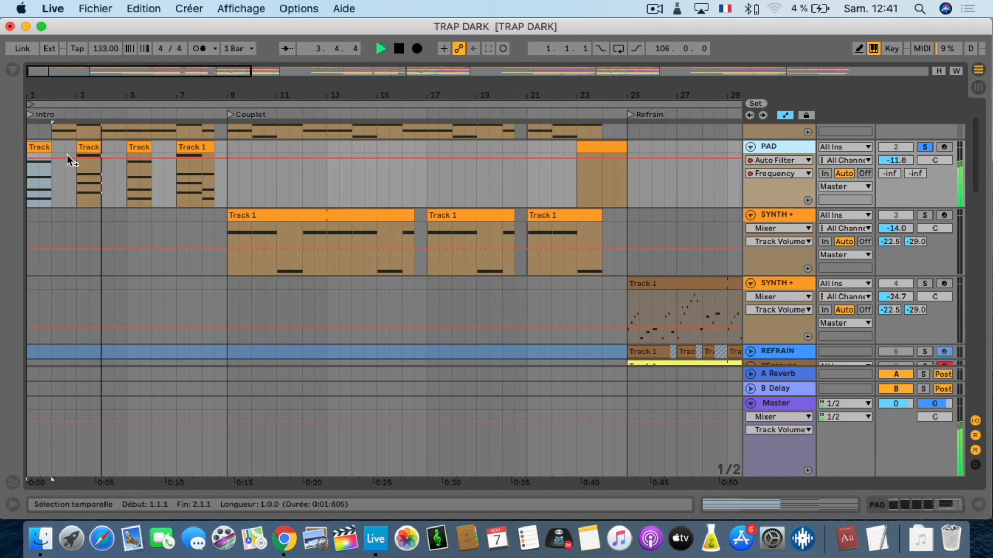
double_click(80, 176)
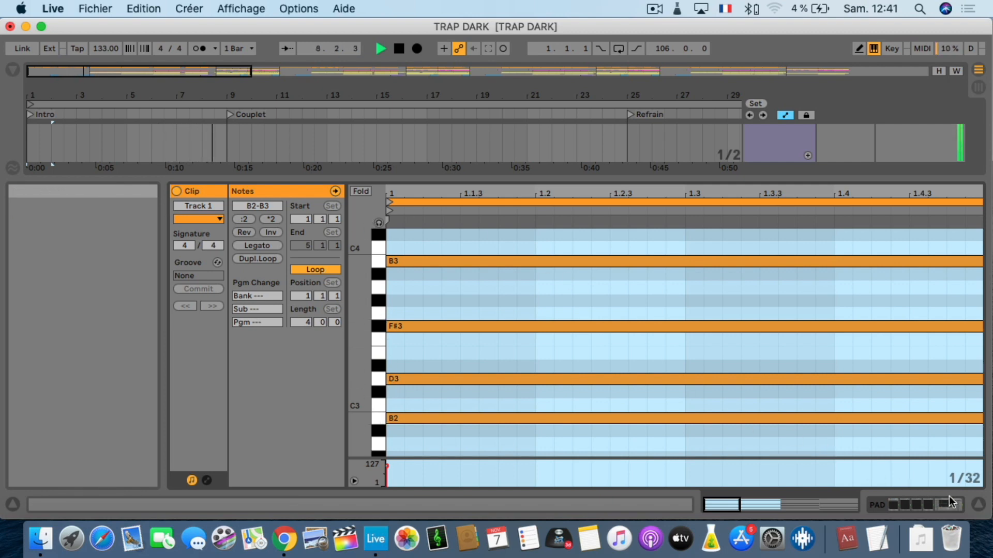
click(978, 504)
key(space)
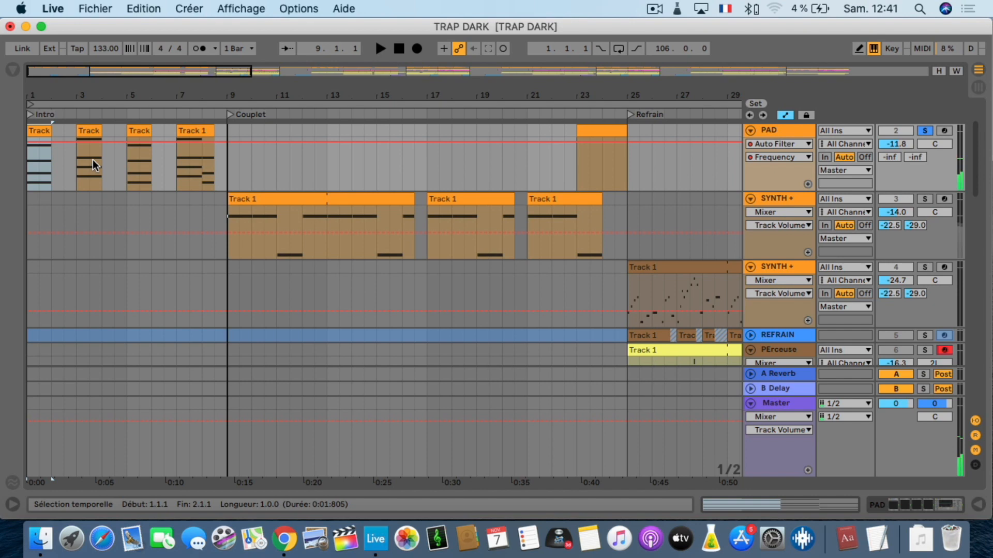
Examine the chord notes of the second, third and fourth PAD clips in the intro, one after another.
double_click(85, 132)
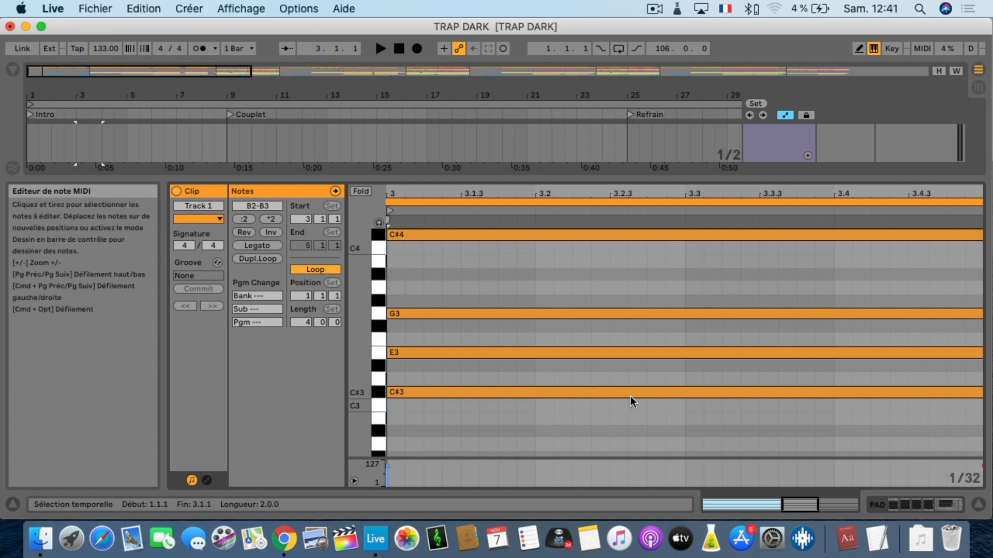
click(979, 508)
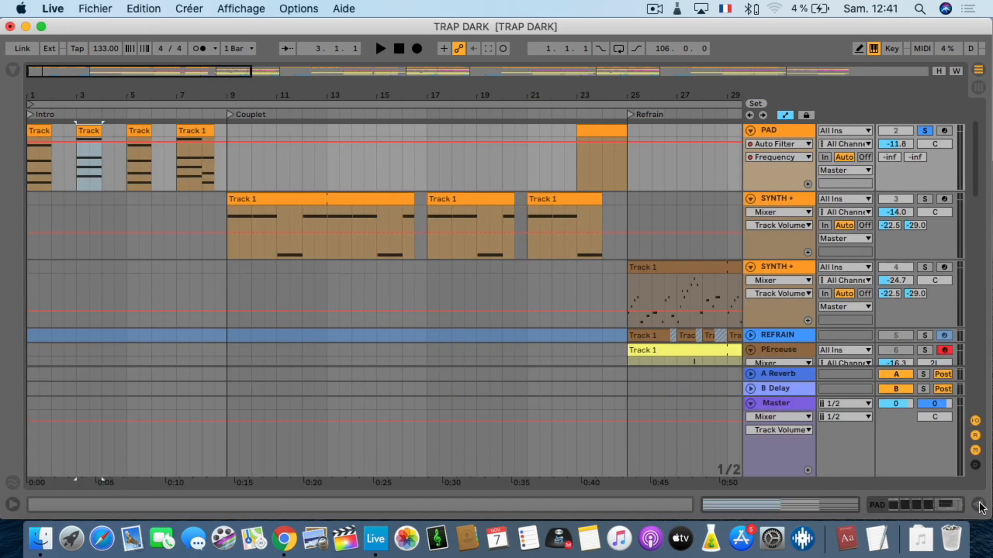
click(134, 130)
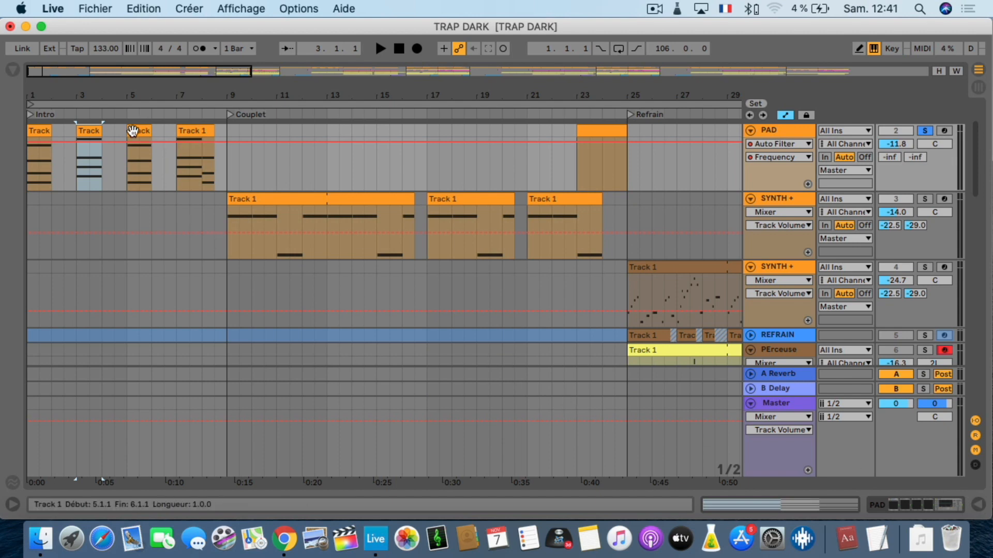
double_click(133, 130)
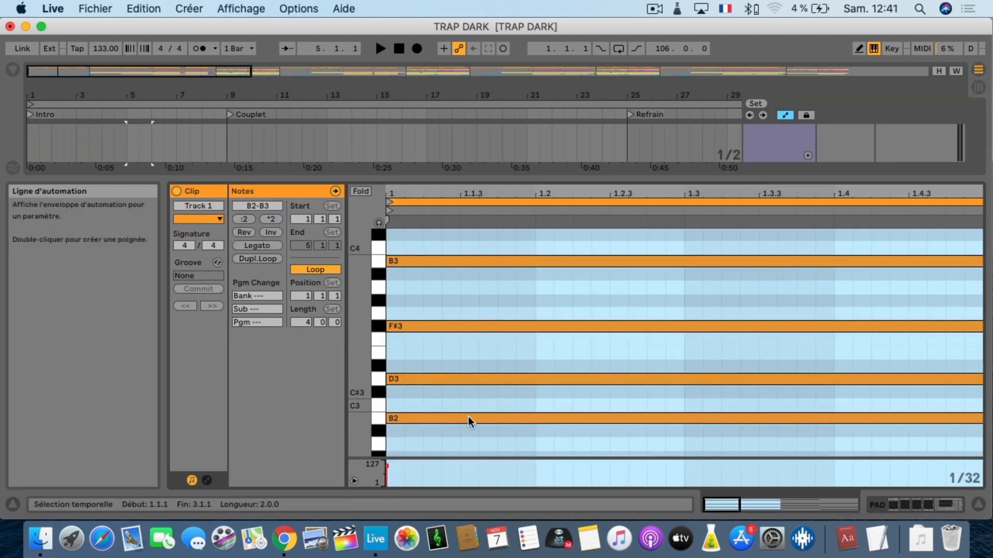
click(978, 504)
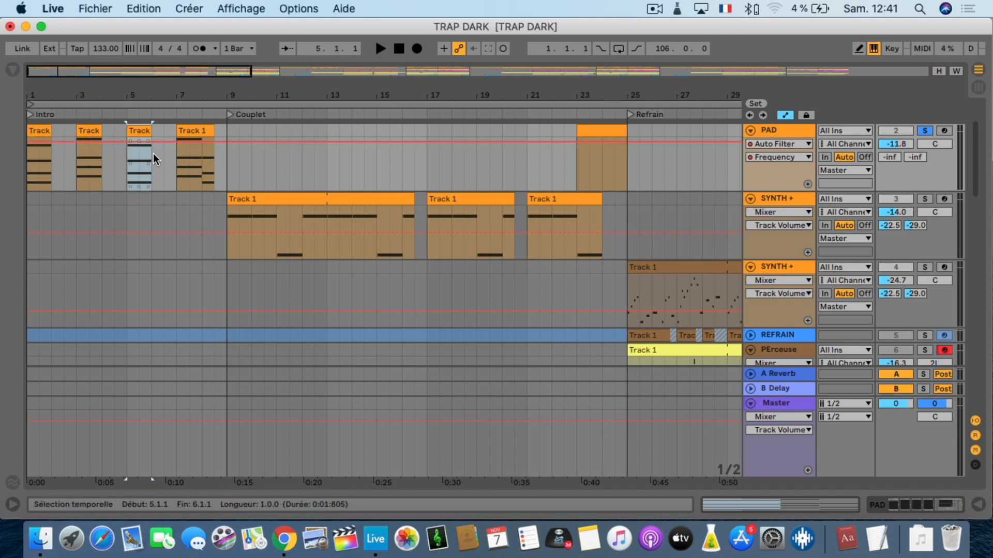
double_click(193, 132)
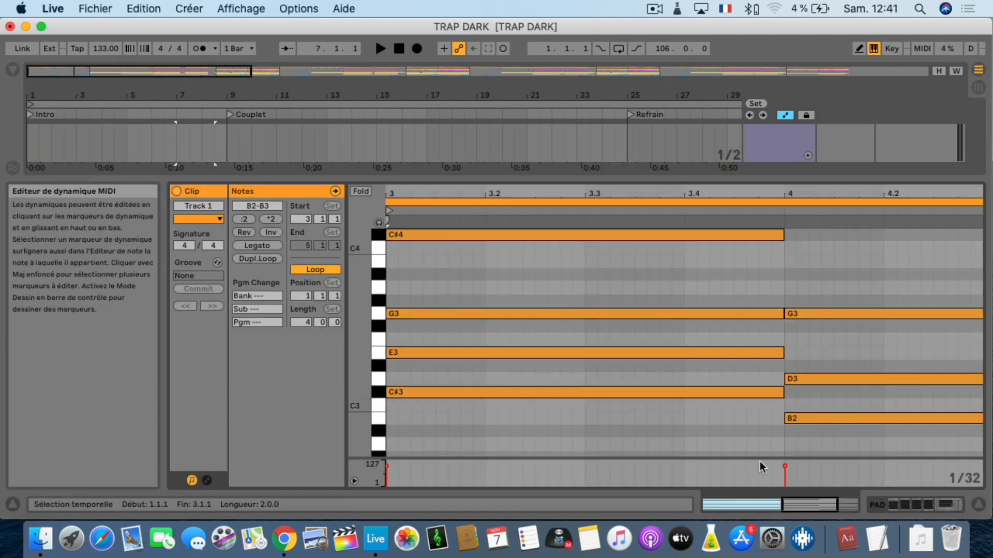
click(977, 504)
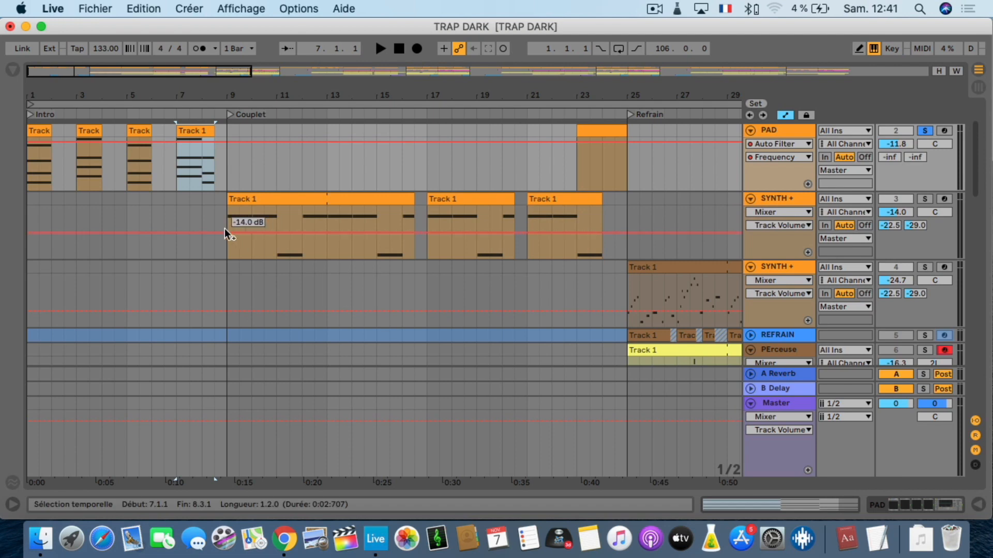
Select the first PAD clip in the intro and play the soloed track from bar 1.
click(165, 99)
key(minus)
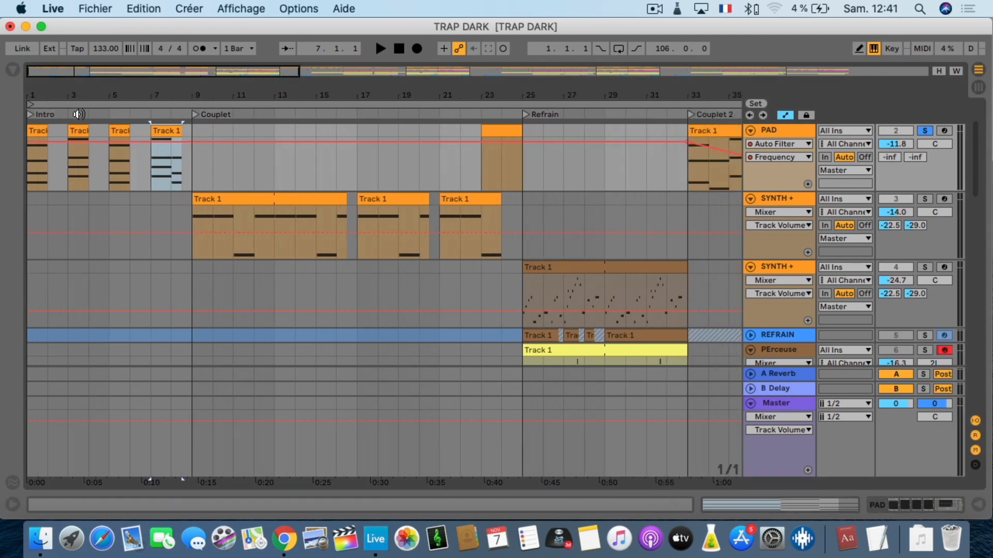
click(34, 130)
key(minus)
key(minus)
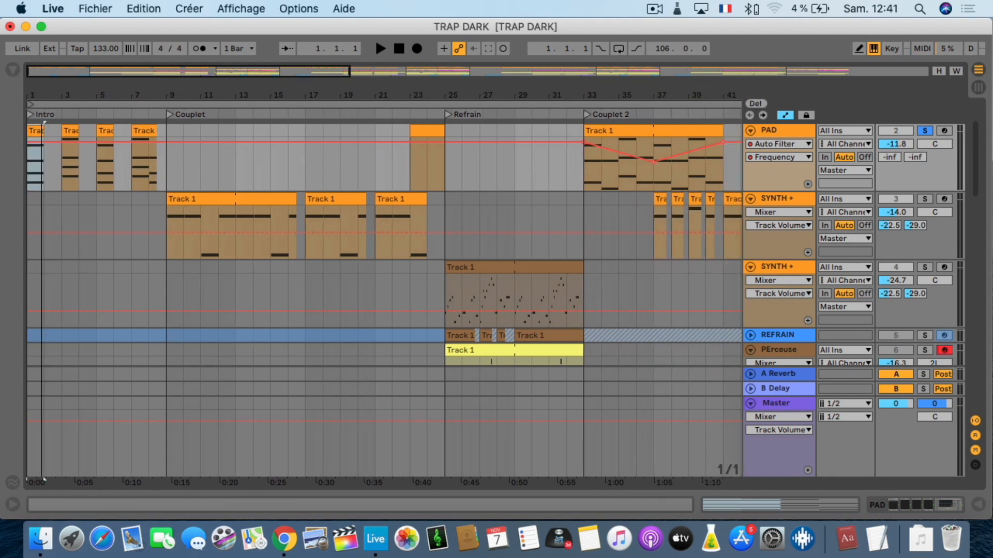
key(space)
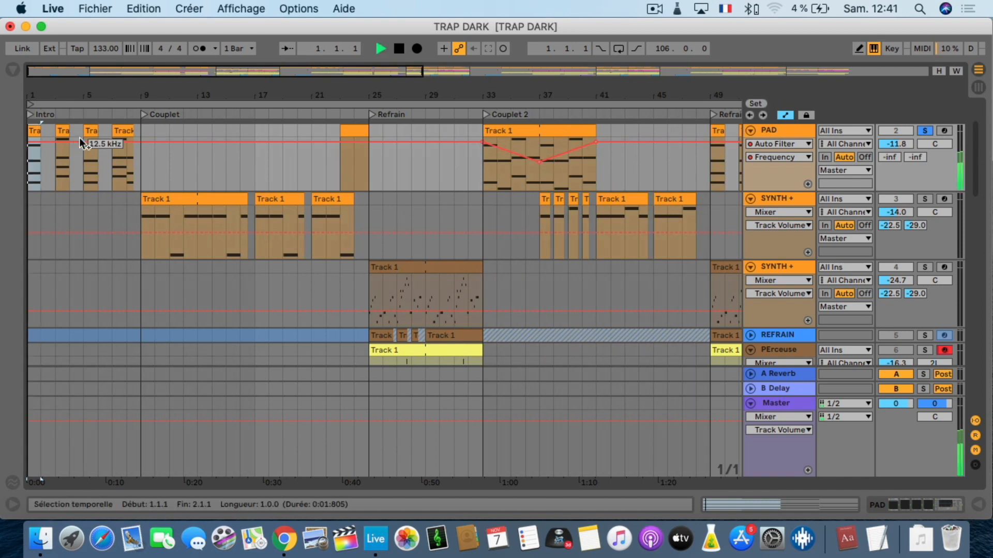
Solo the CHORDS track together with the PAD and restart playback from bar 1.
scroll(88, 160, up, 2)
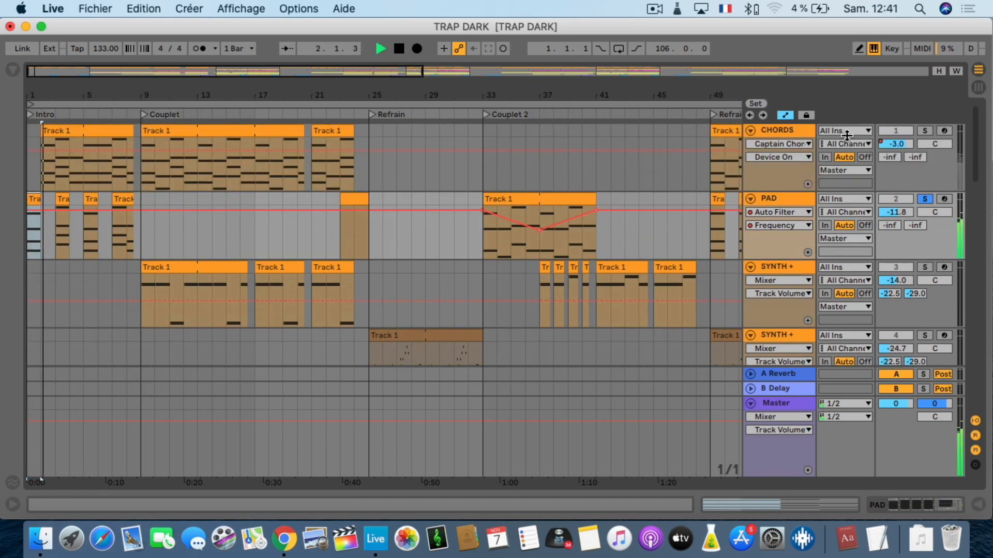
click(926, 130)
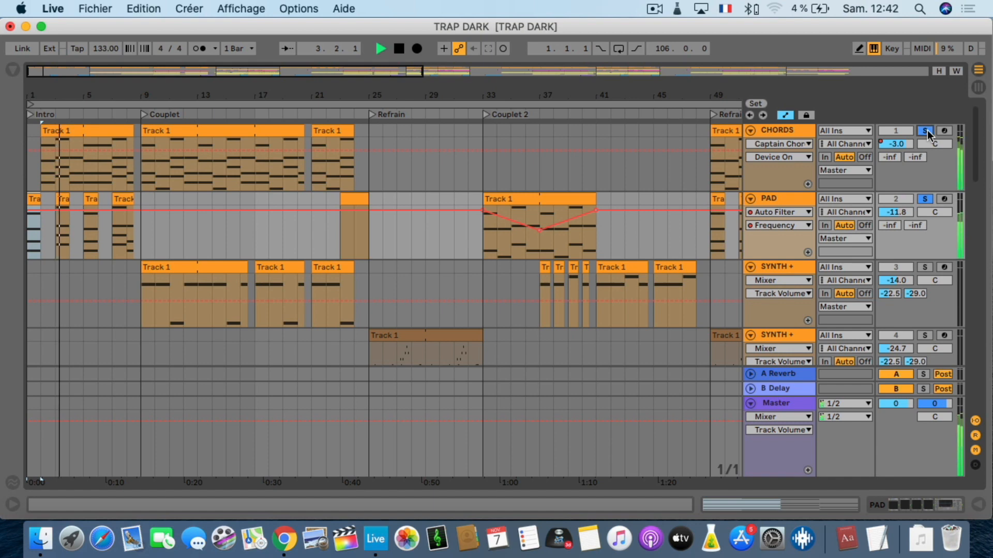
key(space)
key(space)
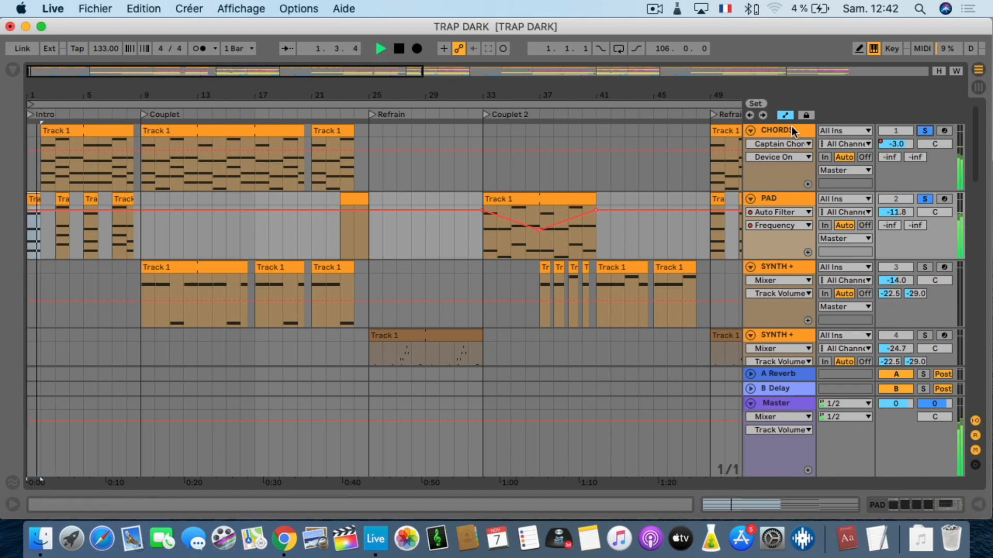
Examine the CHORDS track's device chain, opening and closing the Drip and Sausage Fattener windows and toggling the Auto Filter off and on.
click(792, 126)
double_click(791, 128)
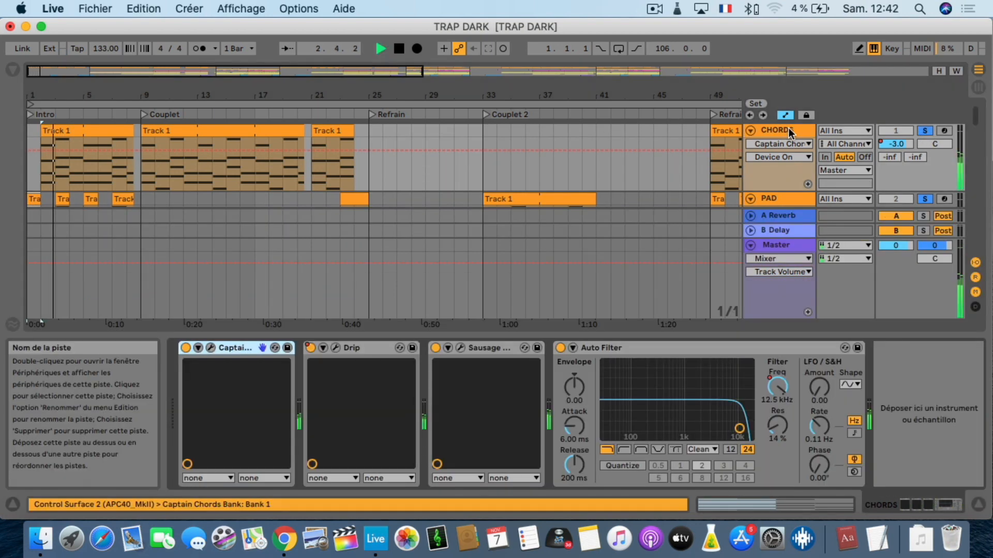
click(336, 348)
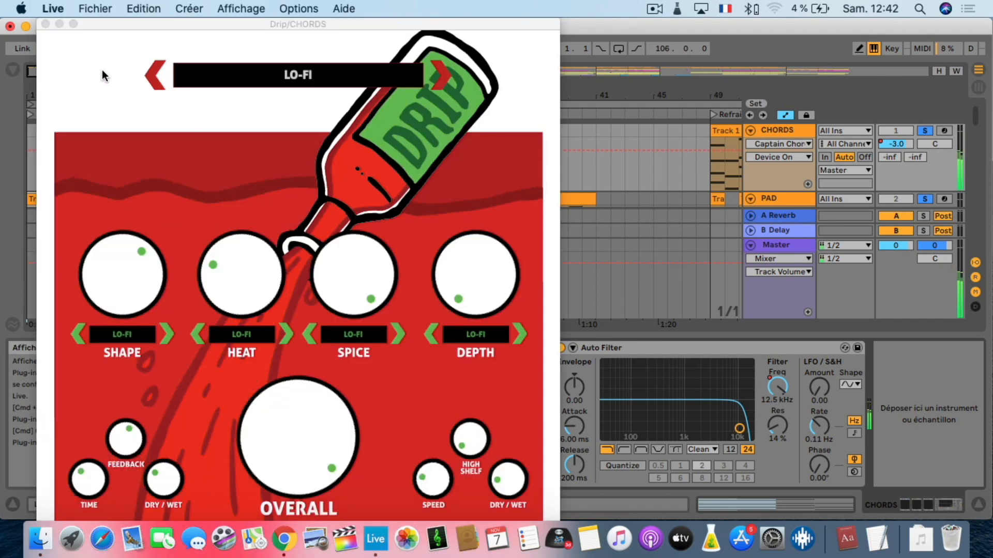
click(45, 24)
click(459, 348)
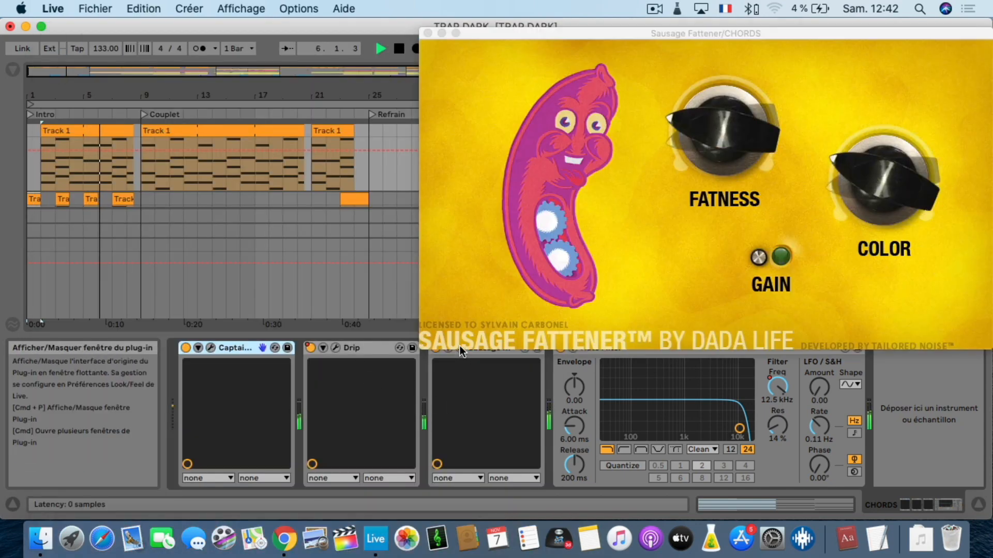
click(427, 33)
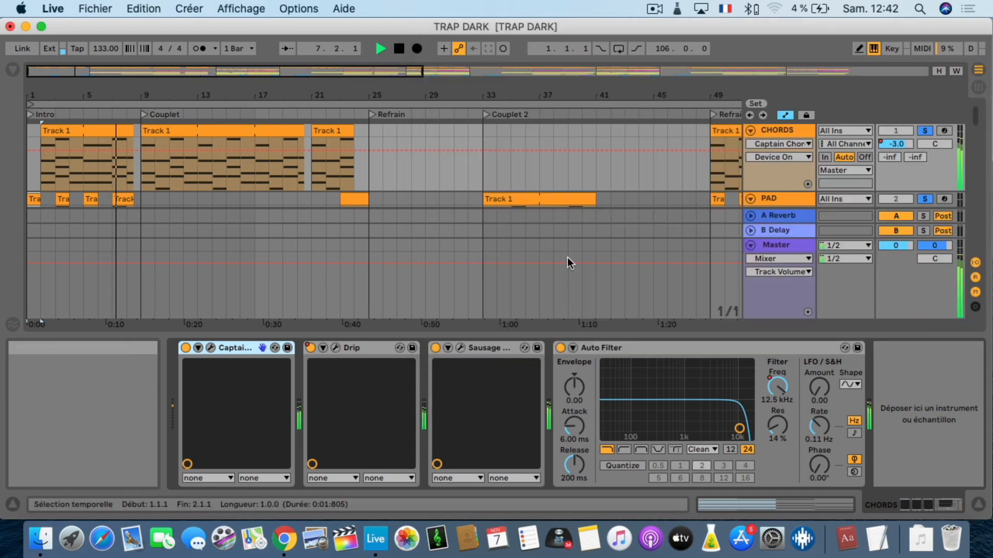
click(561, 348)
click(560, 348)
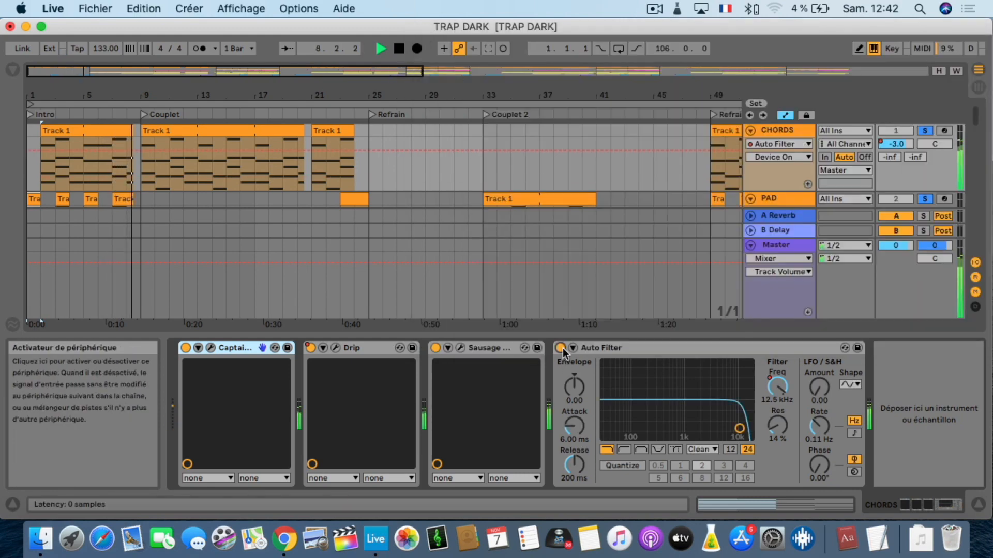
Add the first SYNTH + track to the soloed tracks and show its device chain.
drag(331, 95, 331, 67)
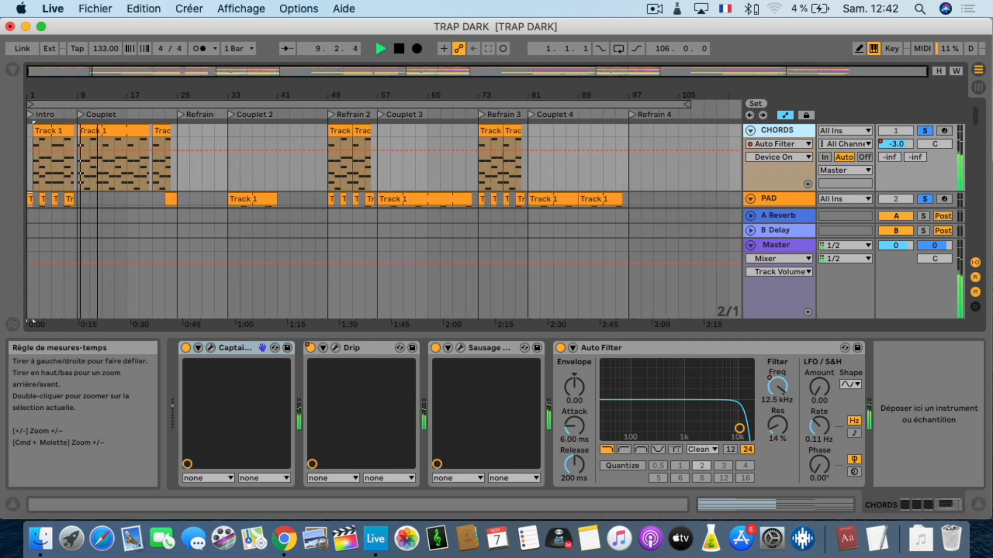
scroll(84, 171, down, 5)
scroll(83, 172, down, 2)
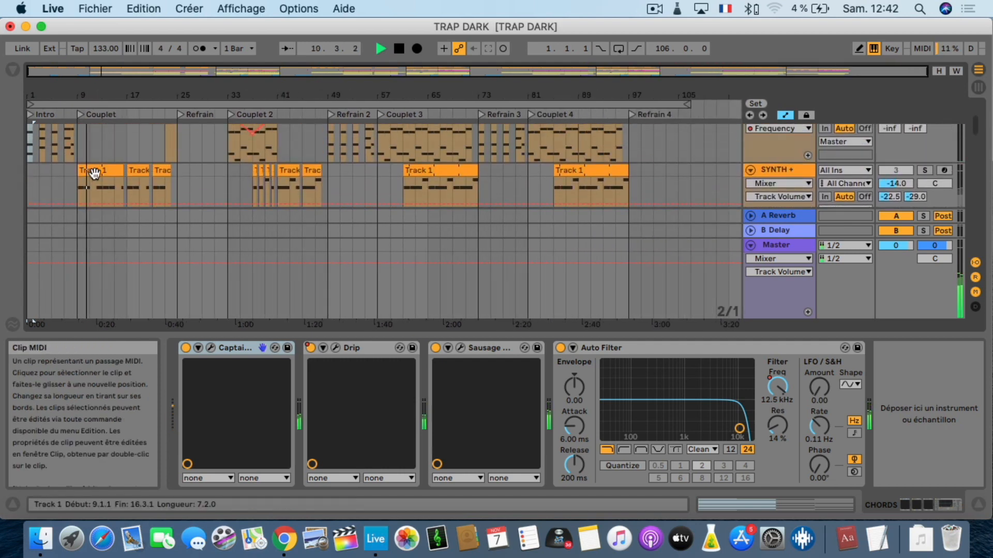
click(925, 170)
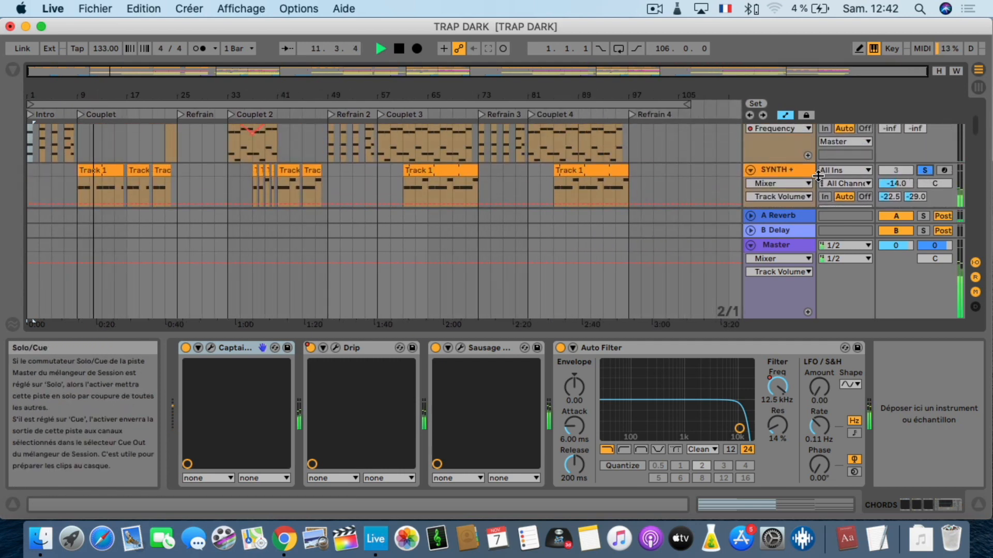
scroll(165, 176, down, 2)
scroll(163, 176, up, 1)
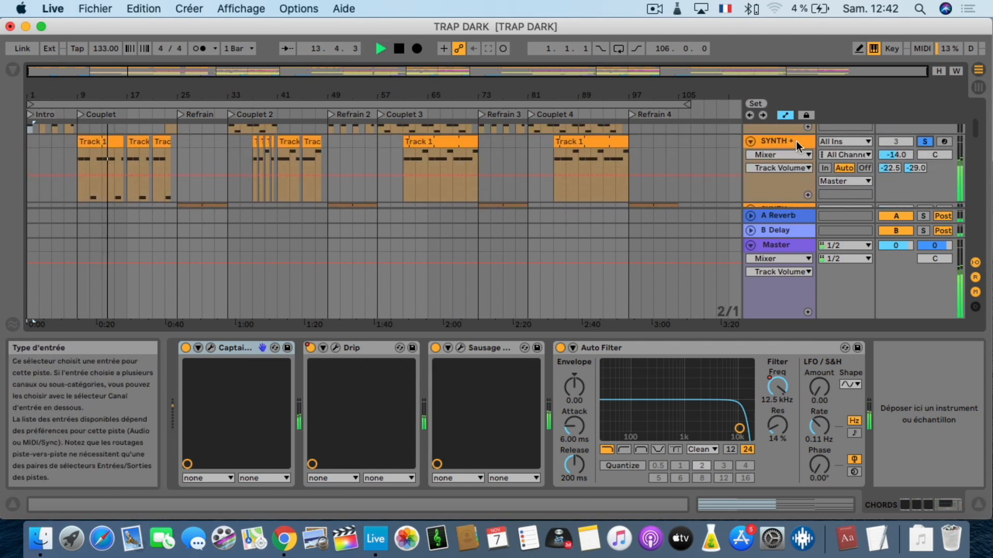
click(778, 141)
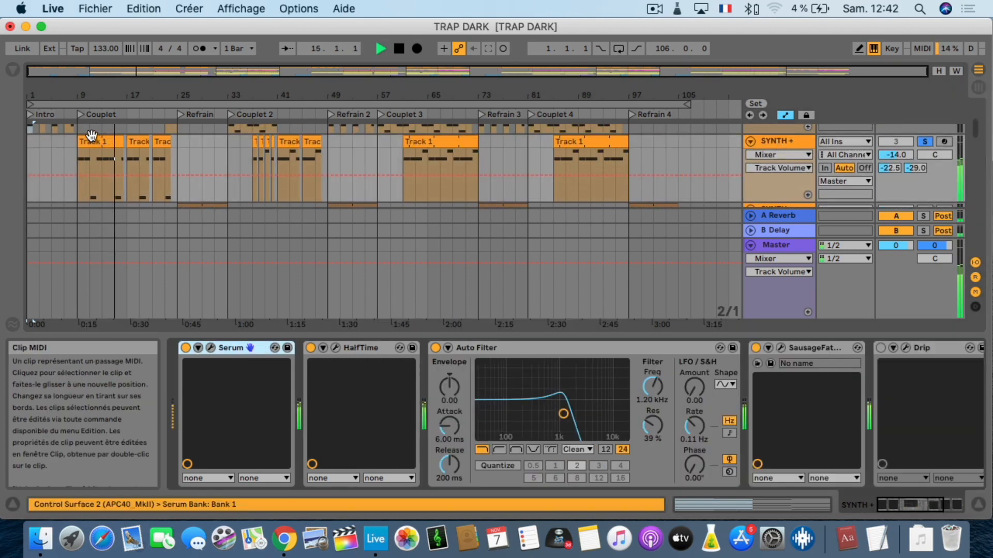
Examine the notes of the first SYNTH + clip in the Couplet and close the note editor.
double_click(97, 147)
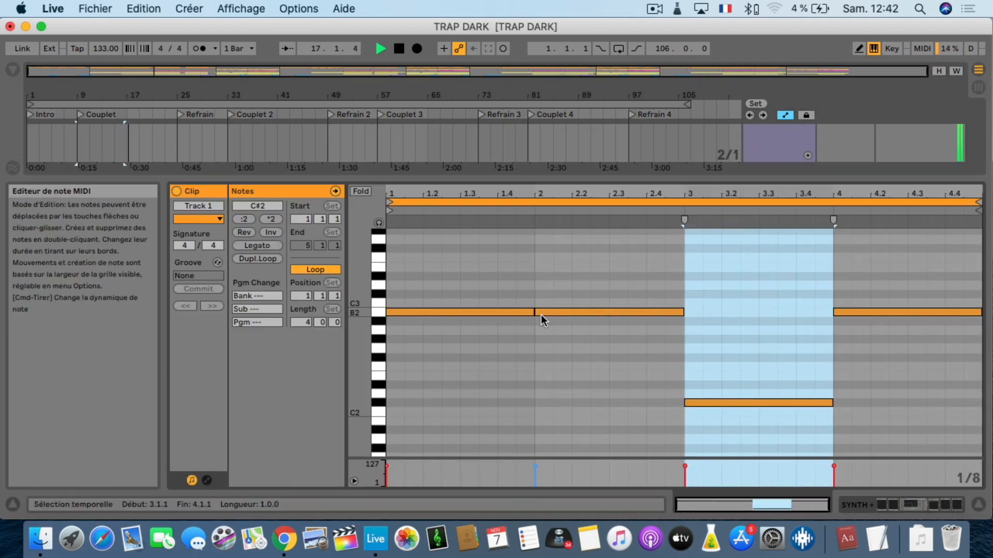
click(559, 312)
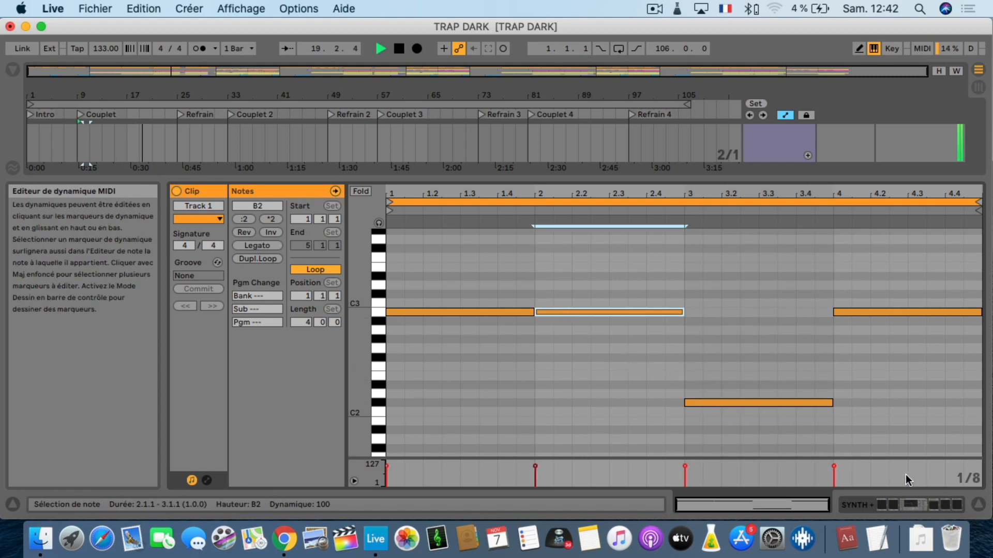
click(971, 502)
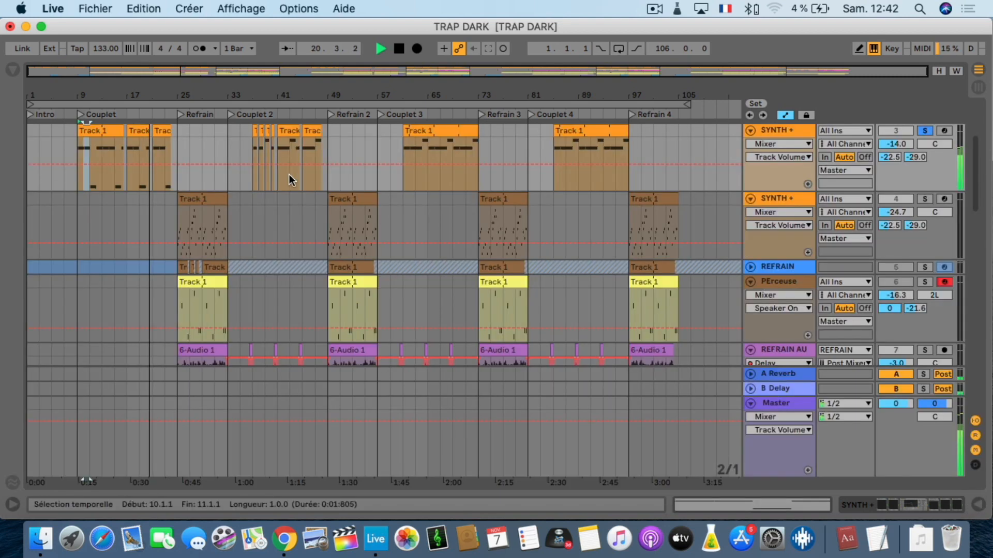
Show the Serum instrument on the first SYNTH + track with its LD booty [AF] preset and close its window.
double_click(783, 130)
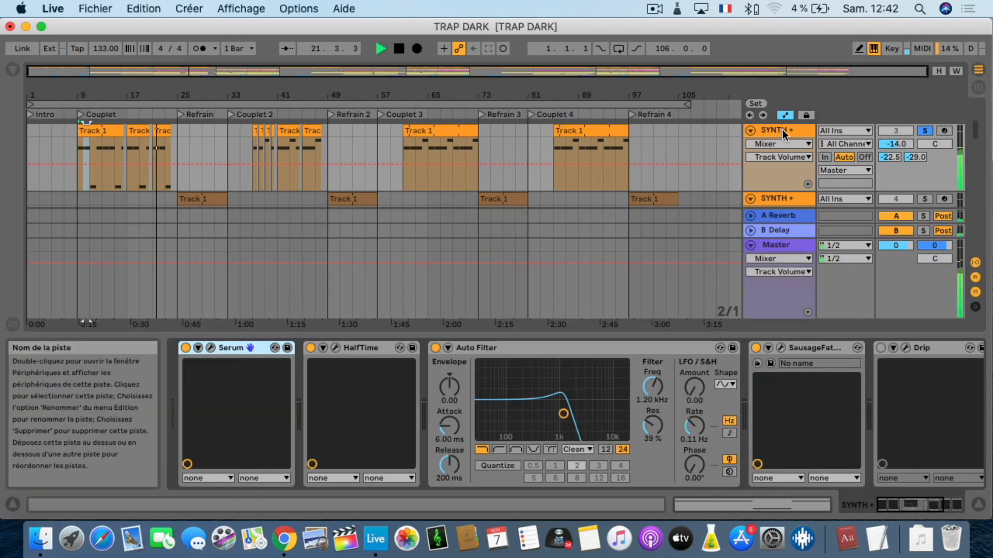
click(211, 348)
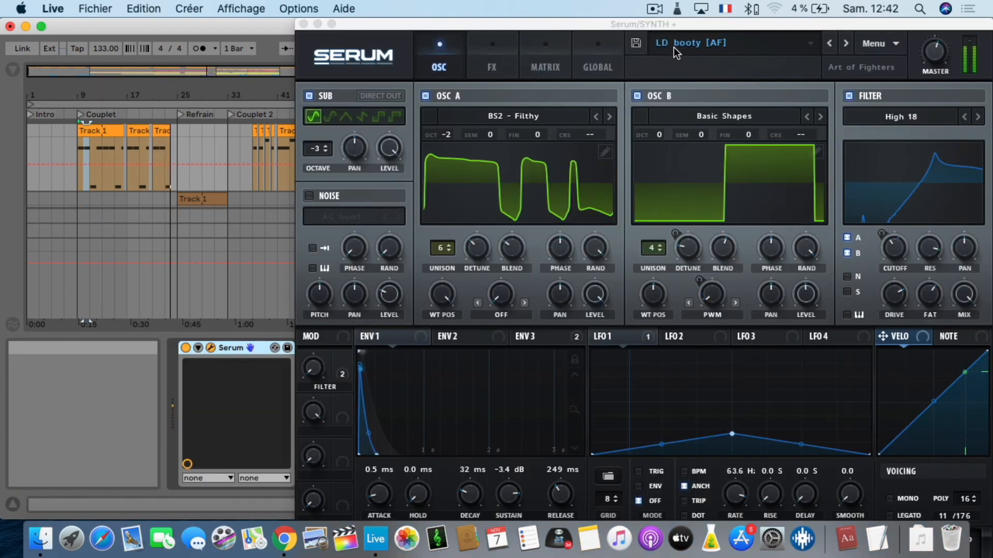
click(303, 23)
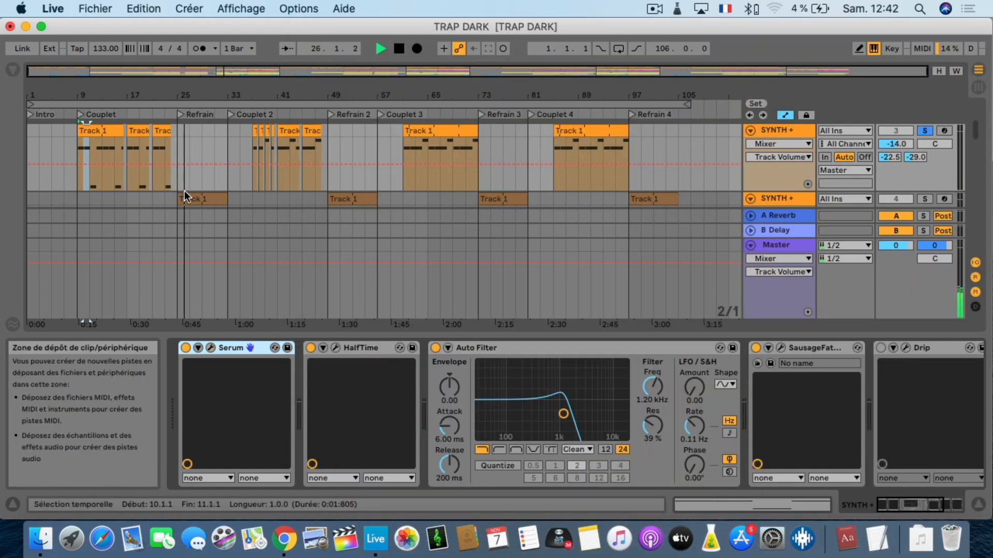
Stop playback, turn off the track solos and play the full arrangement from bar 1.
scroll(188, 196, up, 4)
scroll(185, 190, down, 6)
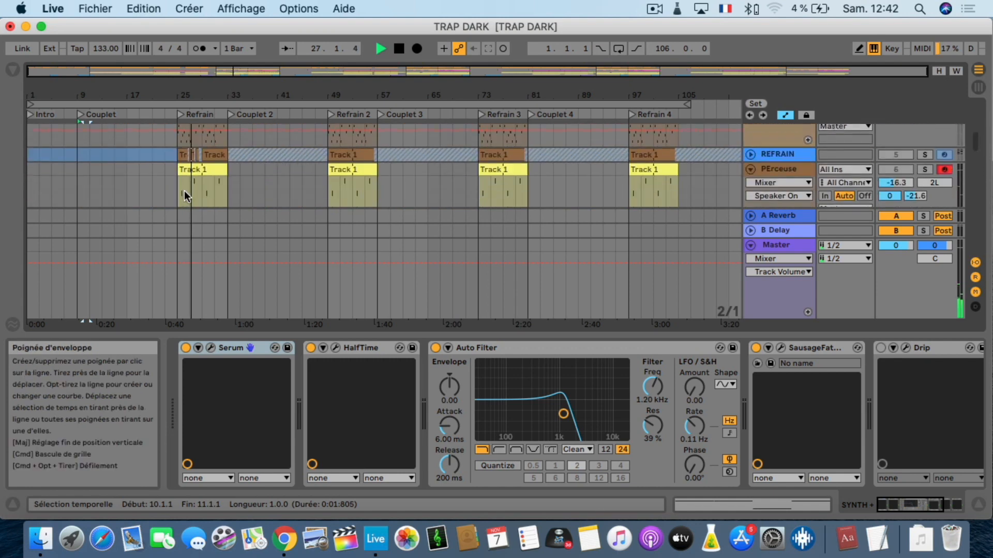
scroll(184, 191, up, 6)
key(space)
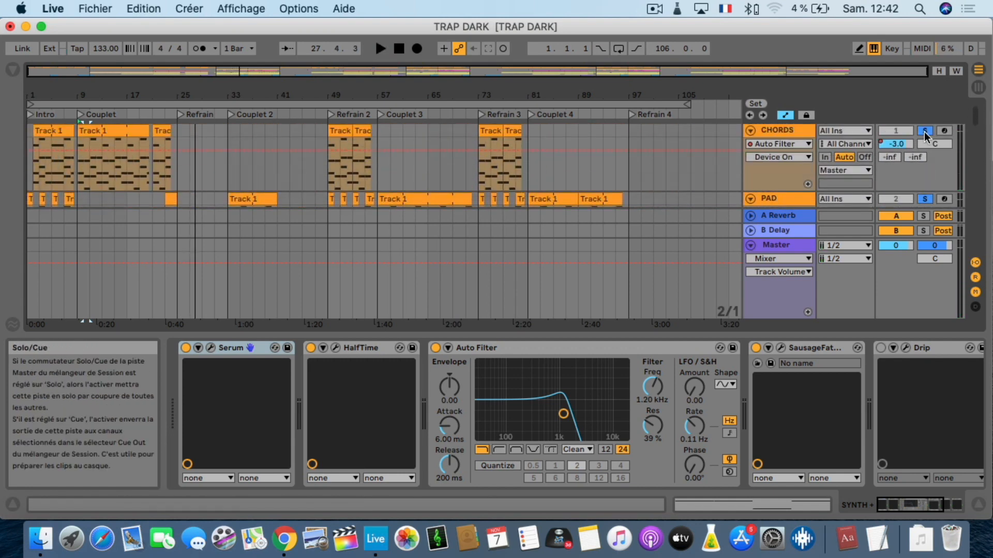
click(399, 48)
key(space)
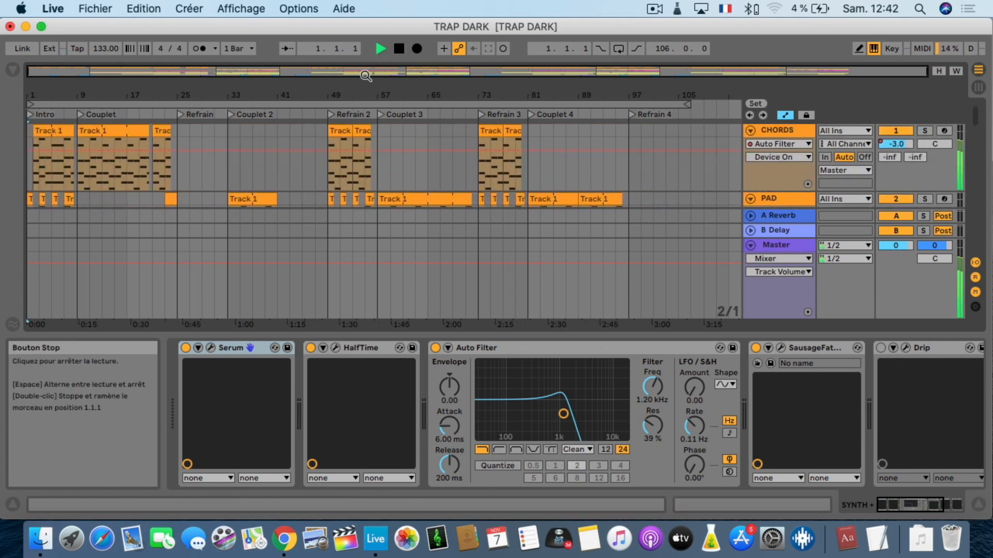
Hide the device chain and examine the MadeThis, Laugh and vfx2 sample clips, focusing on the MadeThis clip before the Couplet.
click(979, 505)
scroll(187, 305, down, 3)
scroll(186, 303, down, 20)
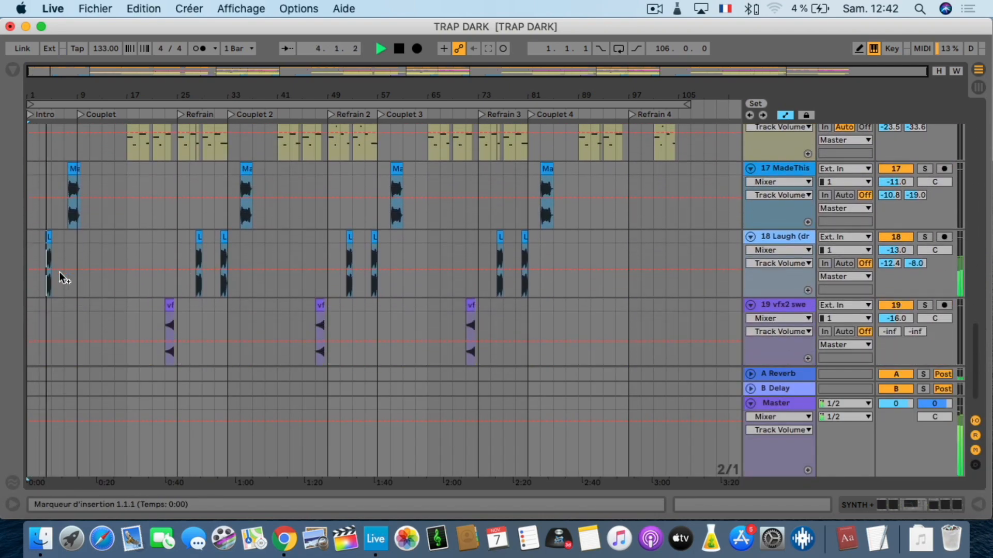
scroll(116, 141, up, 3)
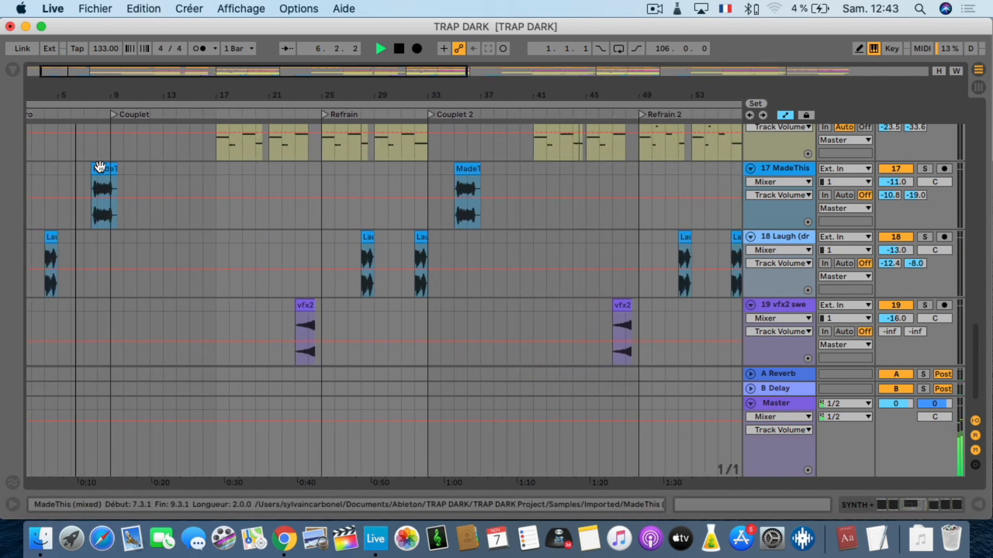
drag(94, 100, 126, 171)
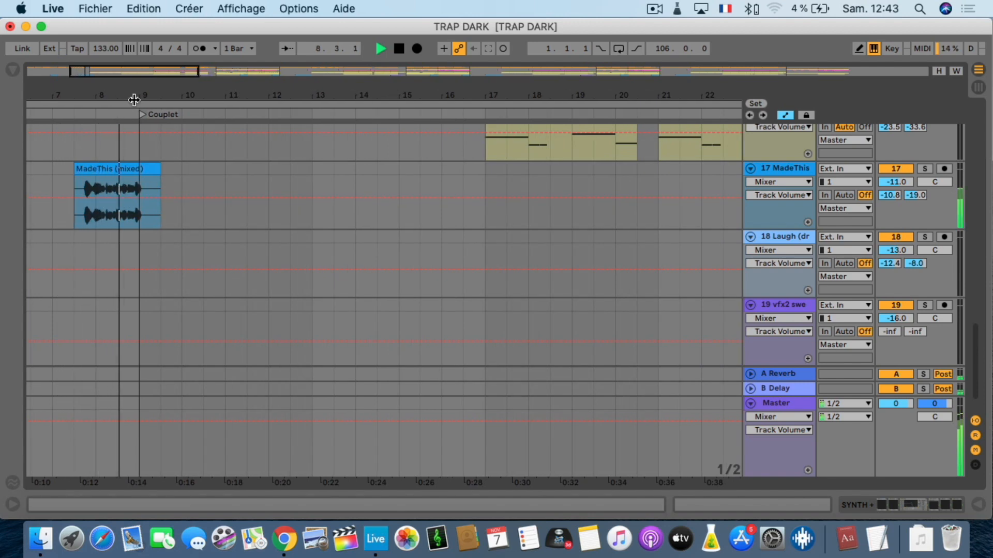
drag(155, 222, 160, 187)
Examine the kick pattern in the first KICK clip of the Couplet and close the note editor.
scroll(159, 187, up, 5)
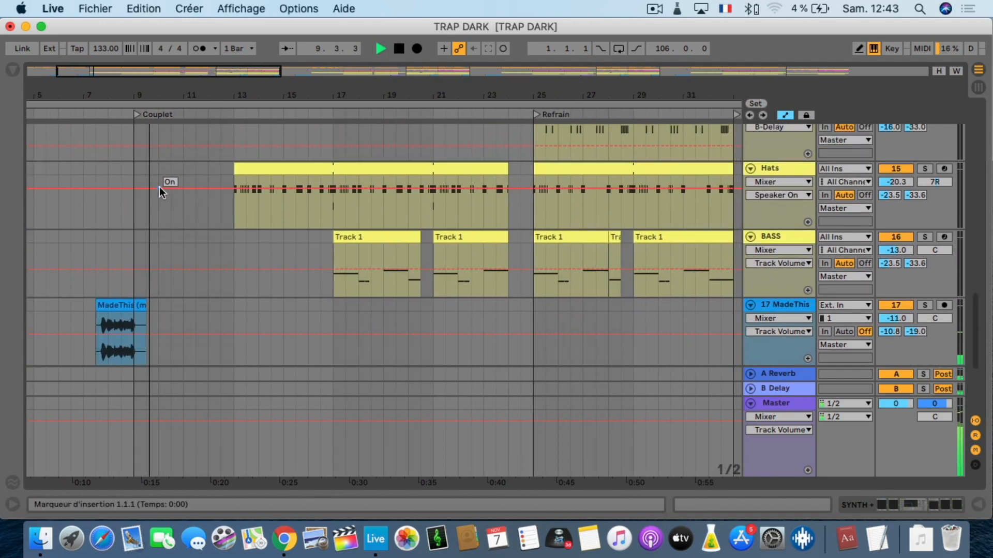
scroll(159, 187, down, 6)
scroll(159, 187, up, 8)
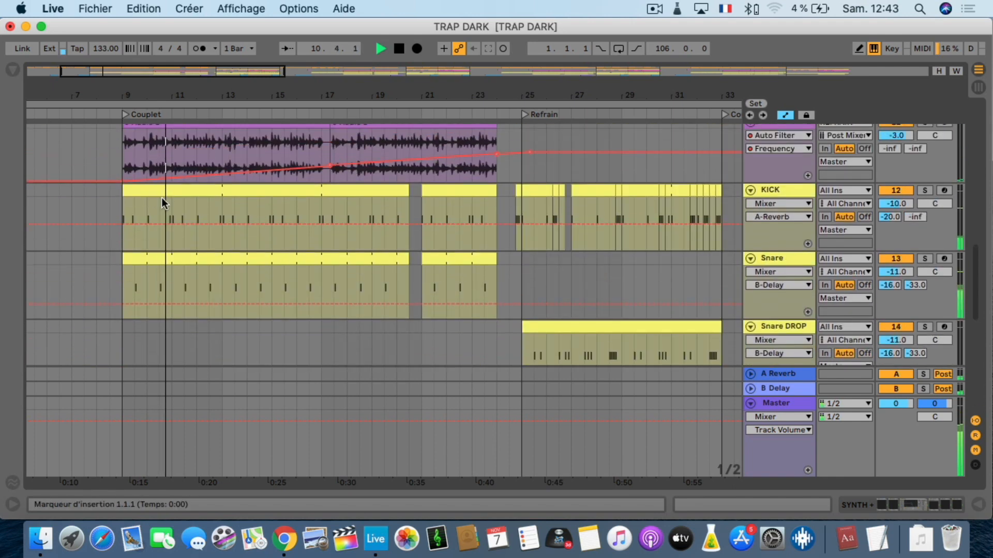
double_click(164, 191)
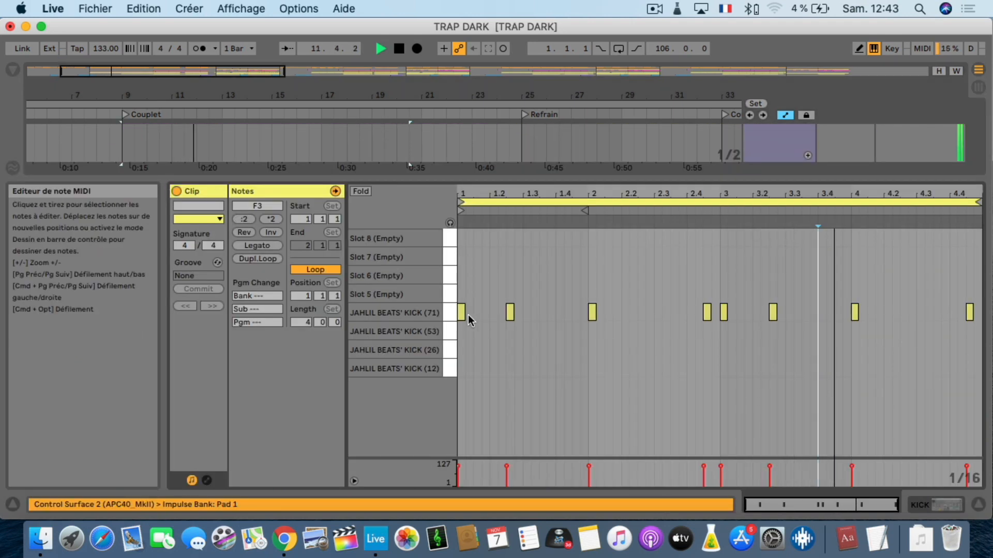
click(509, 312)
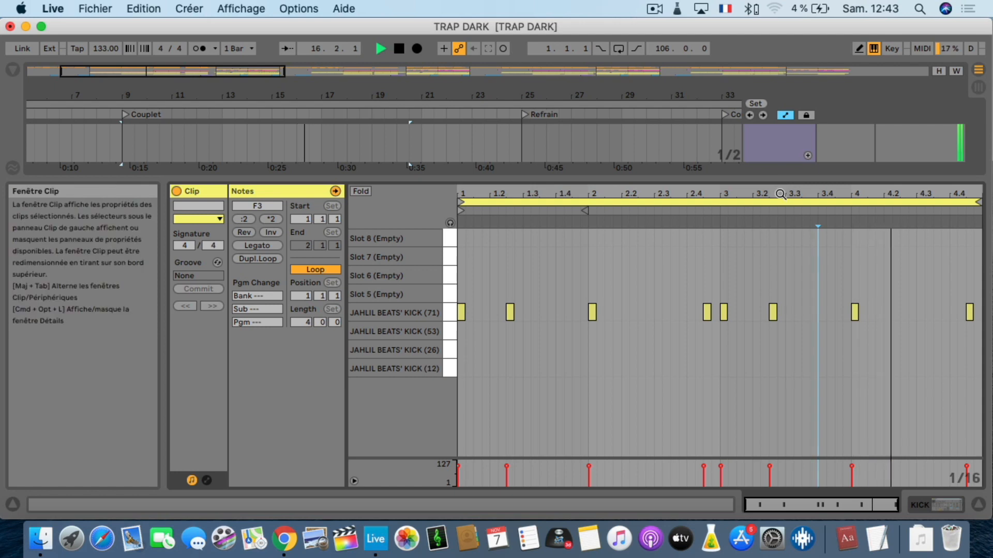
click(978, 505)
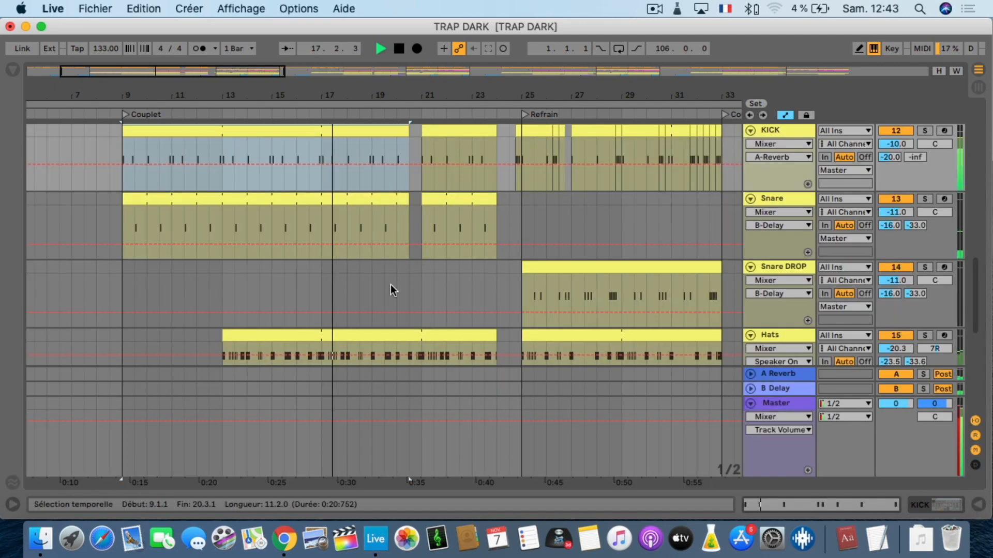
Examine the note patterns of the first Snare clip and the first Hats clip in the Couplet, closing the editor after each.
double_click(290, 202)
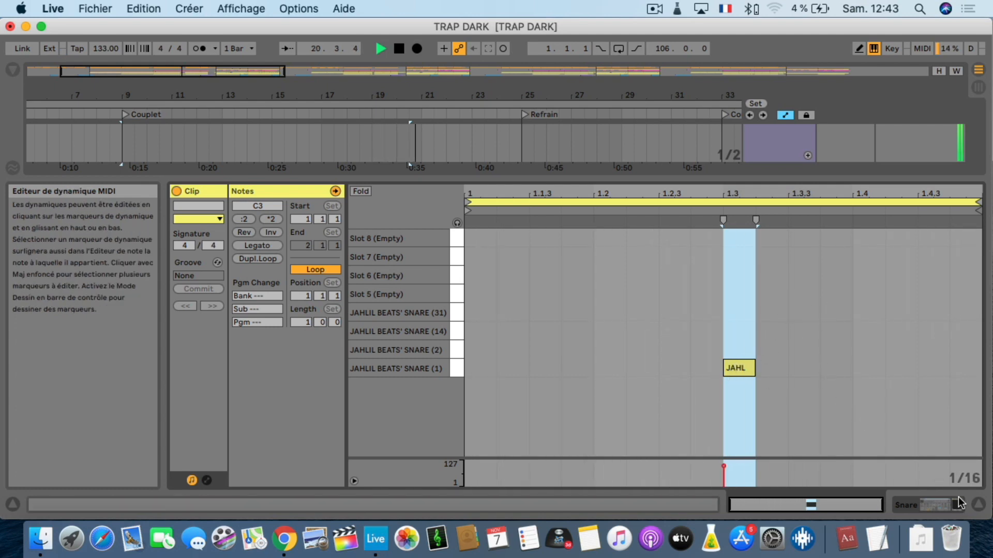
click(976, 506)
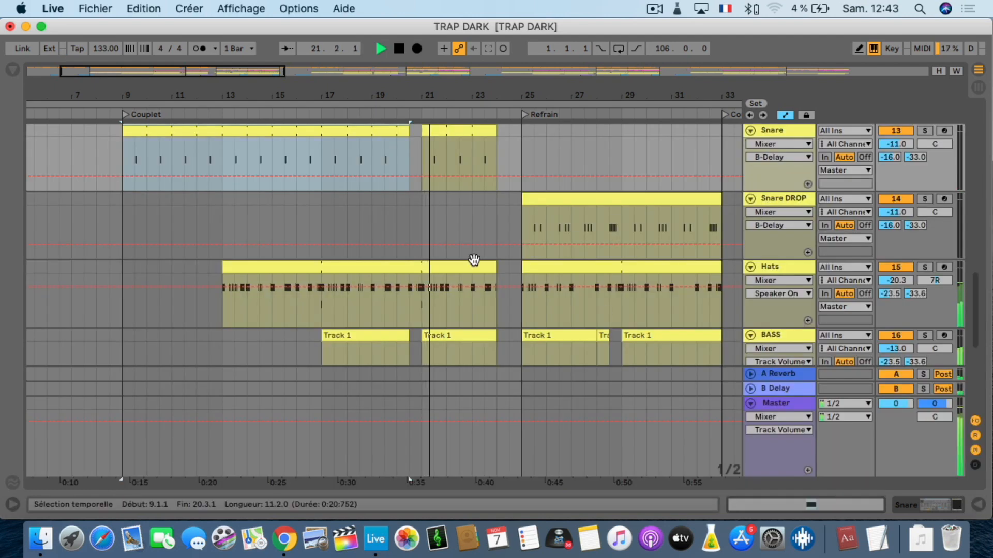
double_click(342, 268)
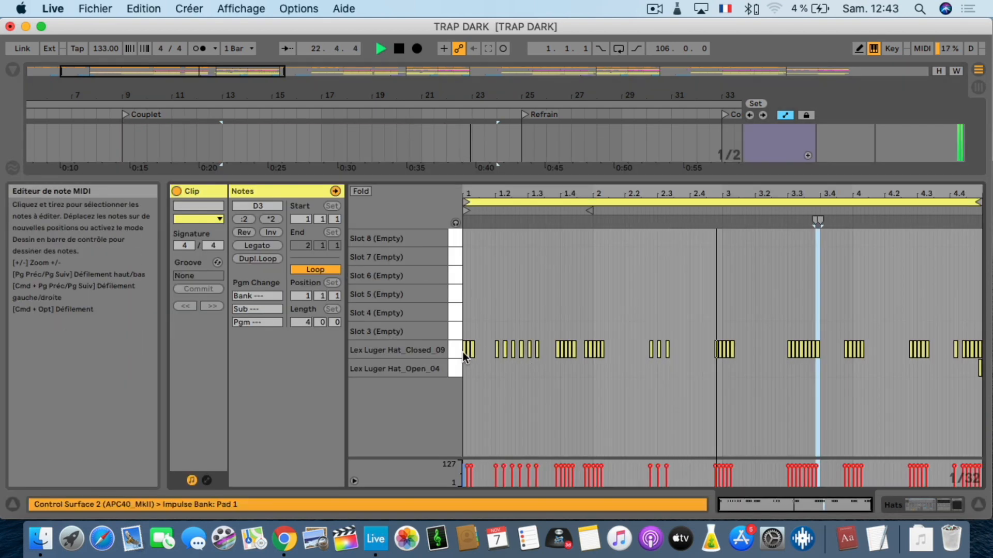
right_click(592, 309)
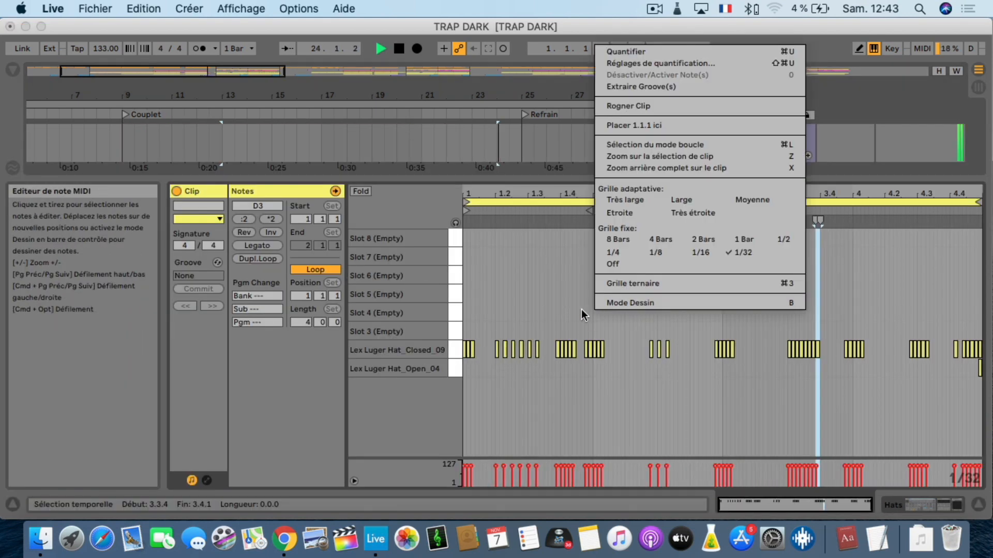
click(582, 309)
click(978, 505)
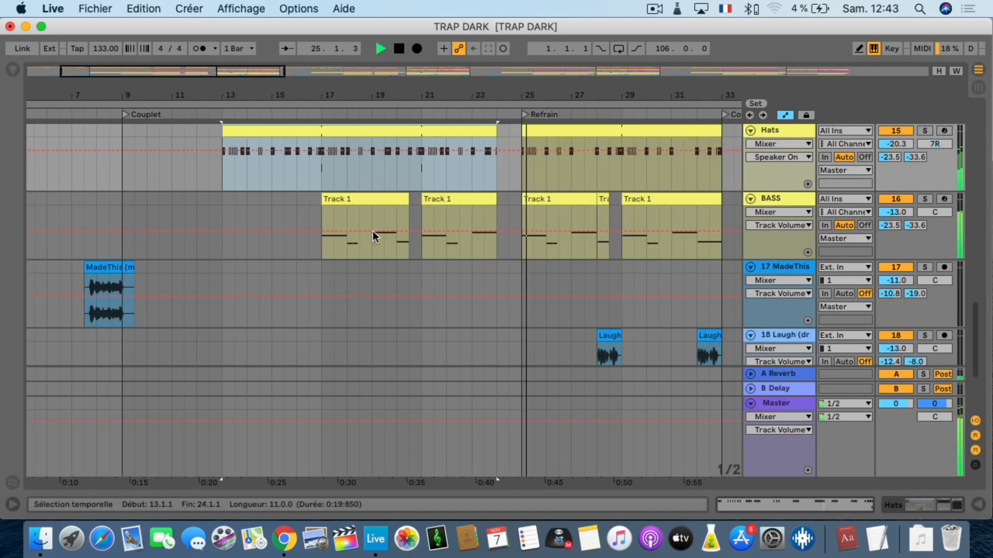
Stop playback and check the project tempo with the CHORDS, PAD and SYNTH tracks in view.
scroll(325, 172, up, 2)
scroll(324, 172, down, 6)
scroll(325, 176, up, 8)
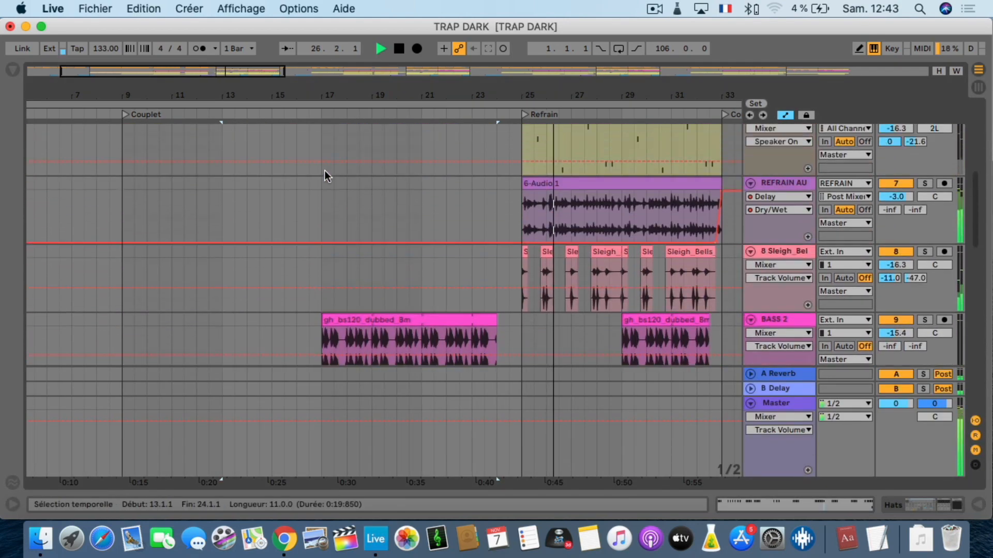
key(space)
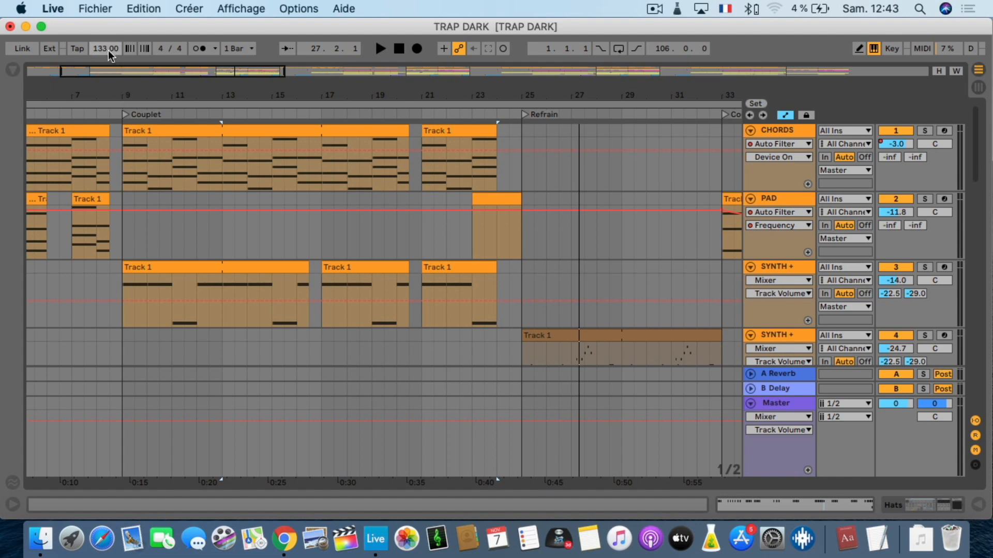
Solo the Hats track and play its selected Couplet clip from bar 13, with a closer view of that clip.
scroll(190, 280, down, 10)
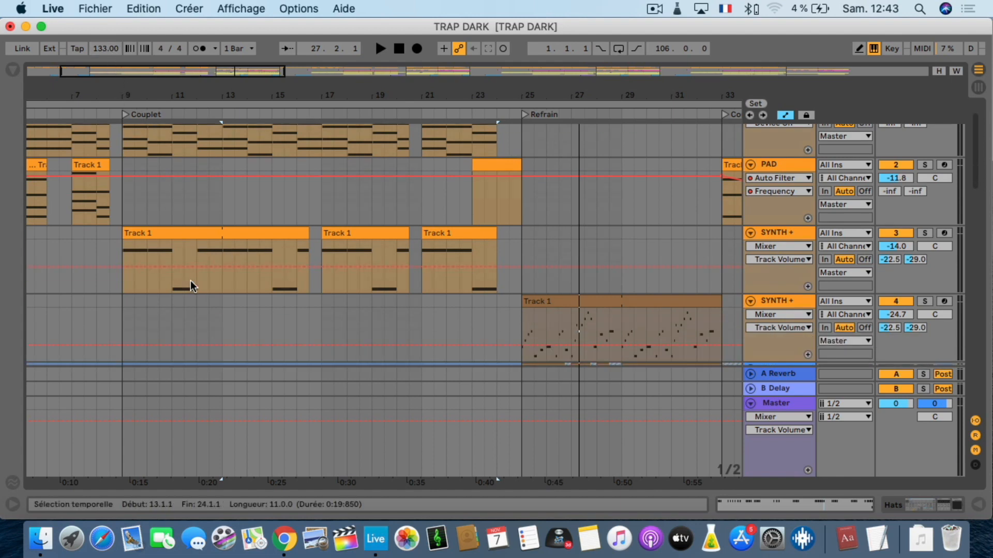
scroll(191, 280, left, 2)
scroll(190, 278, down, 12)
scroll(190, 278, left, 1)
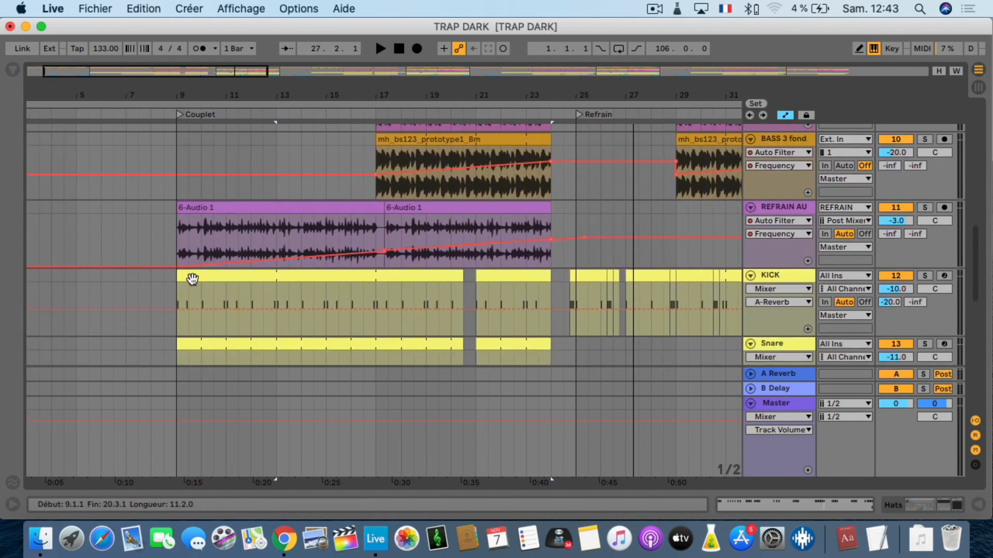
scroll(254, 239, down, 5)
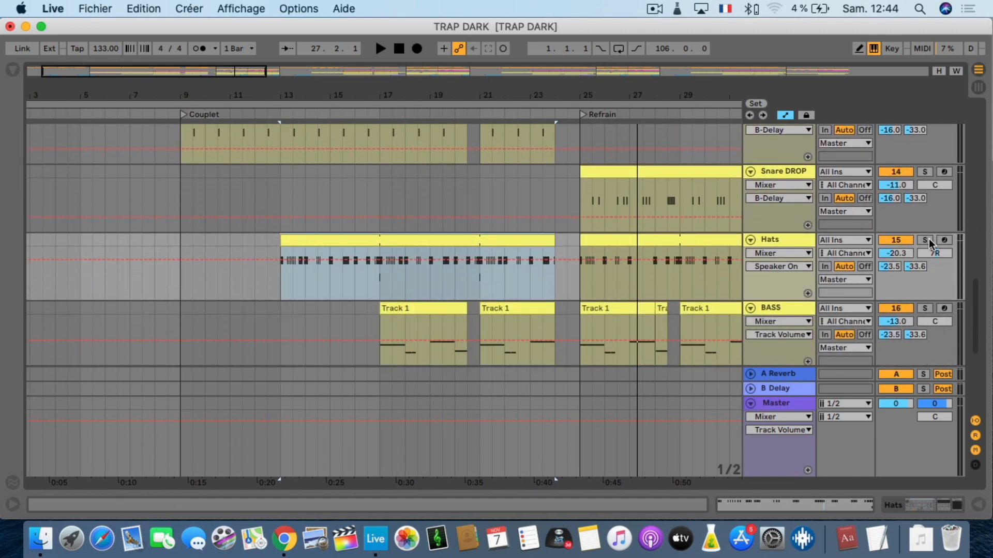
key(space)
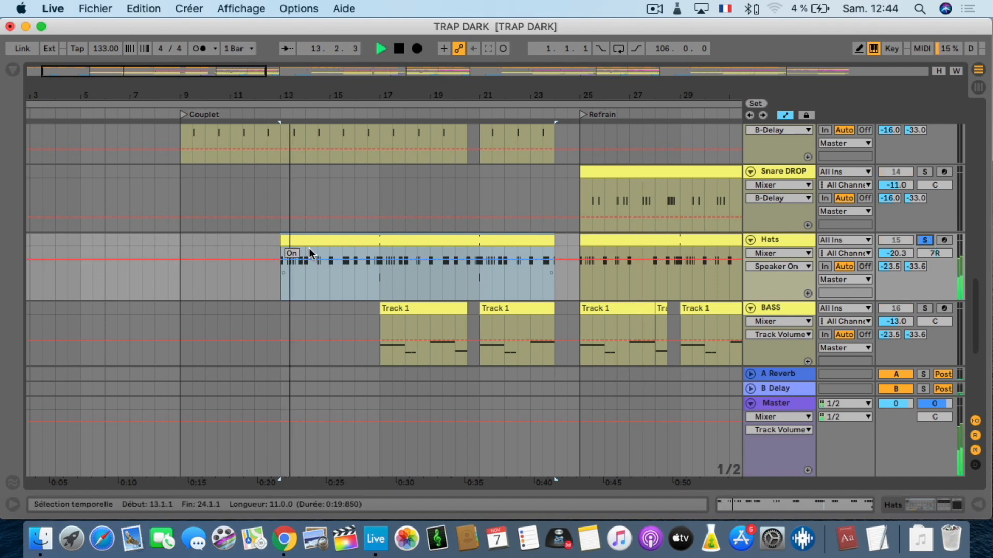
drag(313, 97, 313, 99)
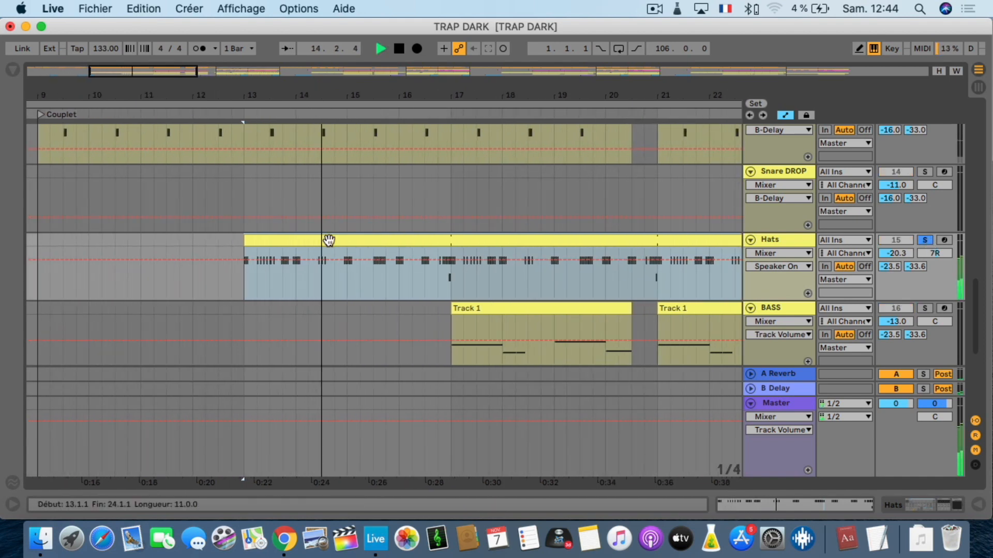
Open the notes of the Couplet Hats clip and enable the triplet grid to examine the closed-hat rolls around beat 4.
double_click(328, 240)
right_click(502, 311)
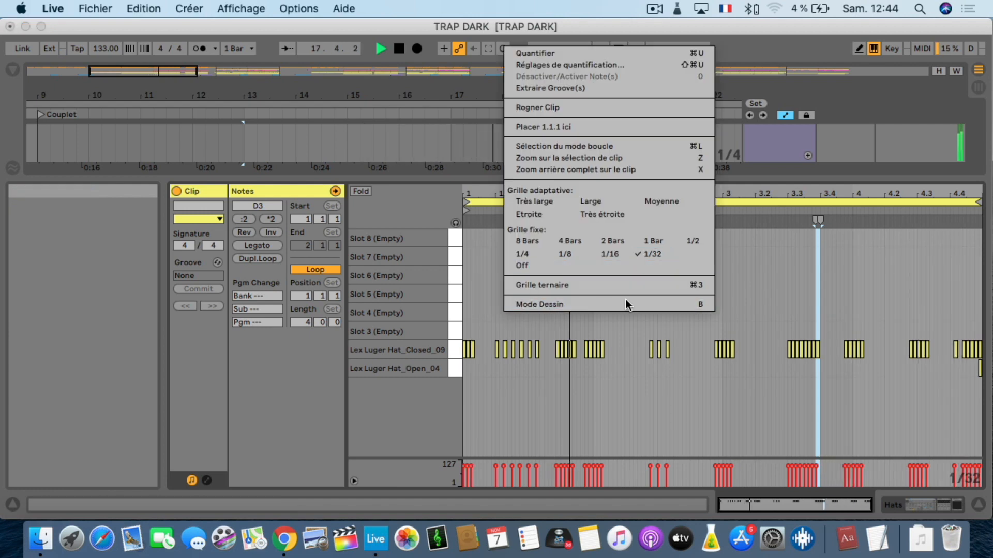
click(627, 349)
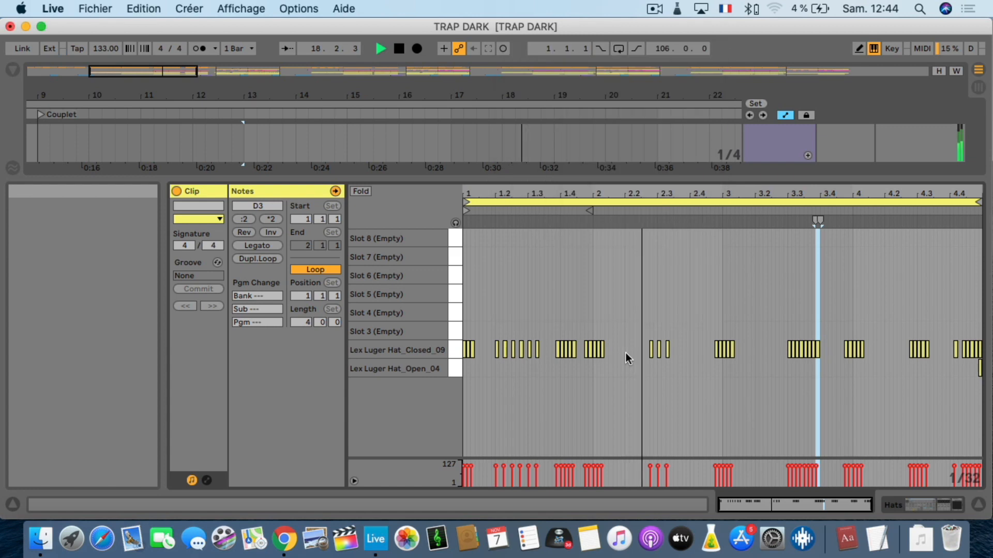
right_click(764, 313)
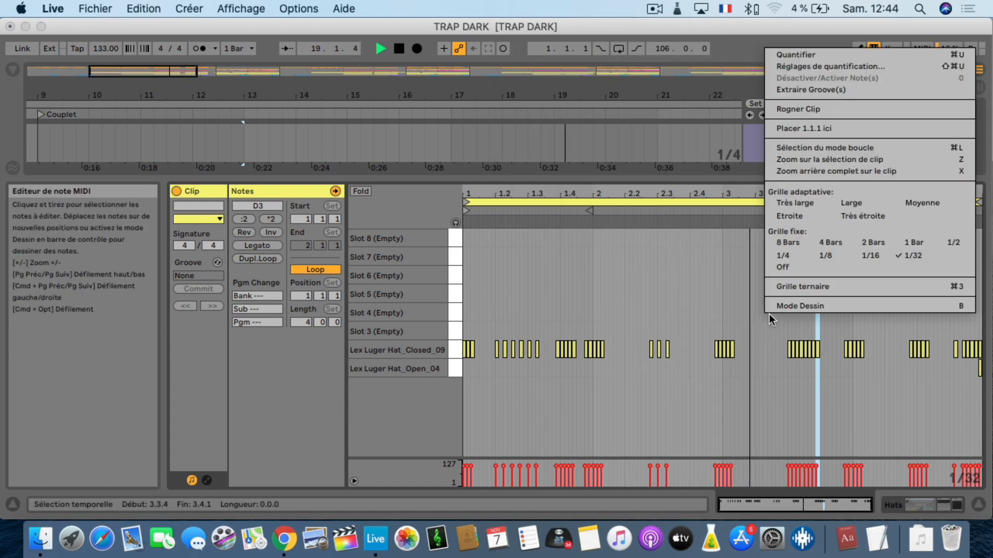
click(822, 287)
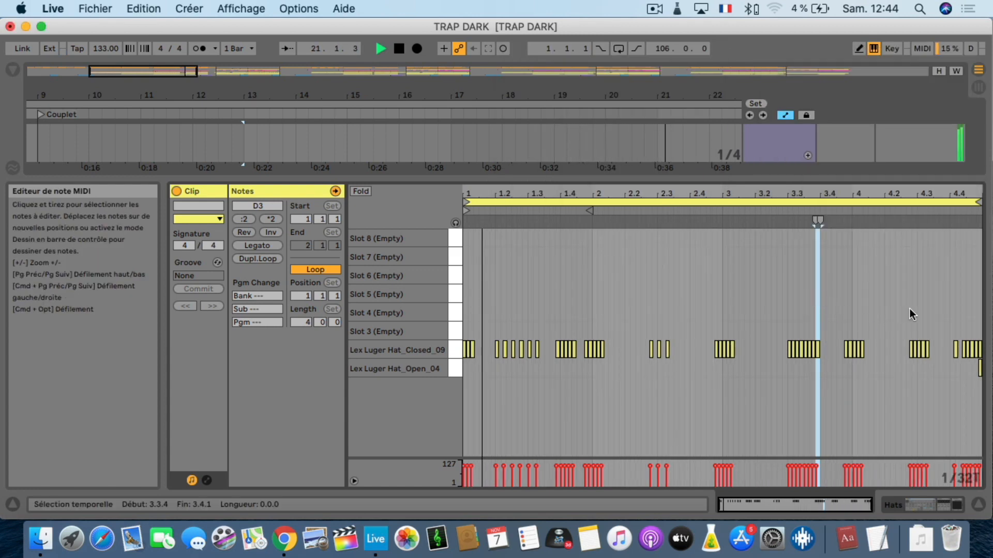
drag(925, 195, 910, 265)
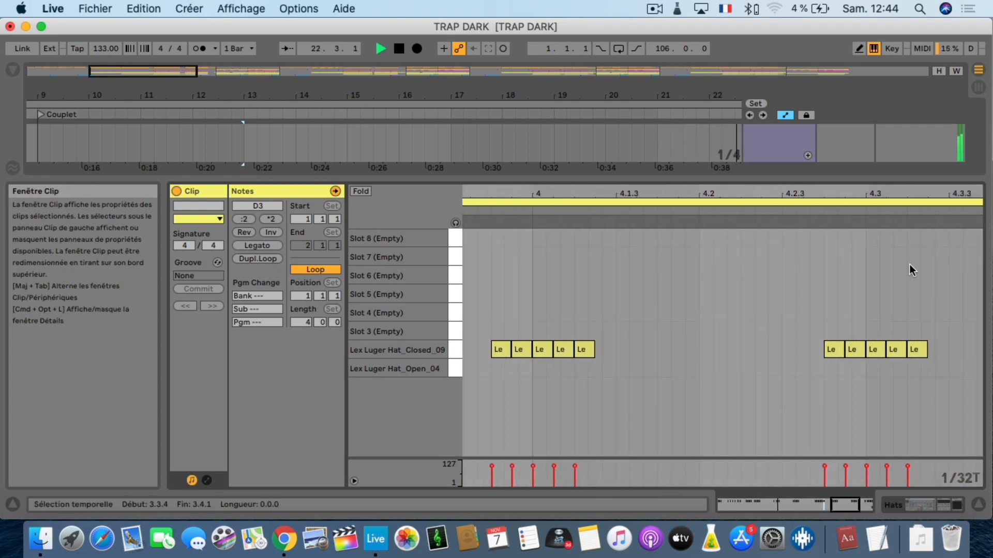
Turn off the triplet grid, view the full Hats pattern and close the note editor.
right_click(890, 305)
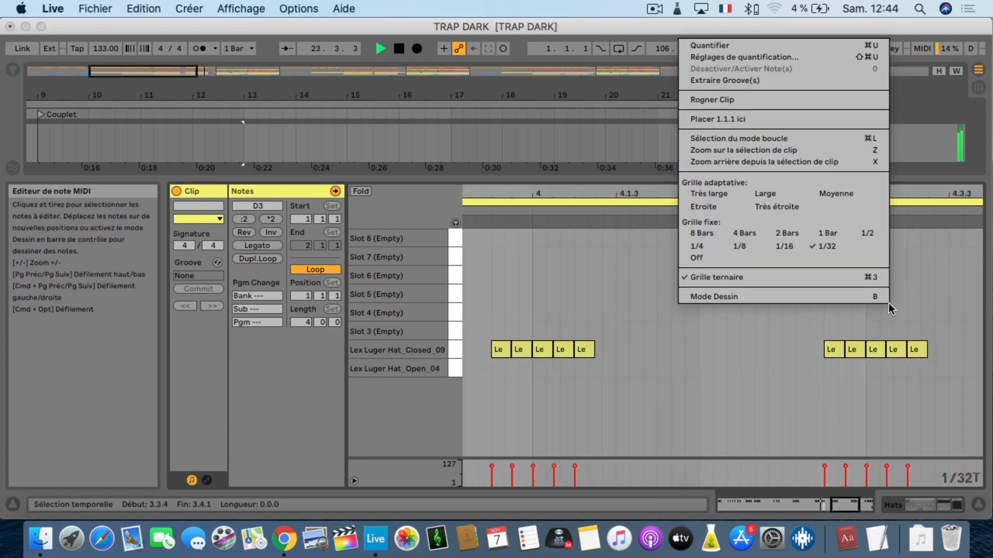
click(768, 276)
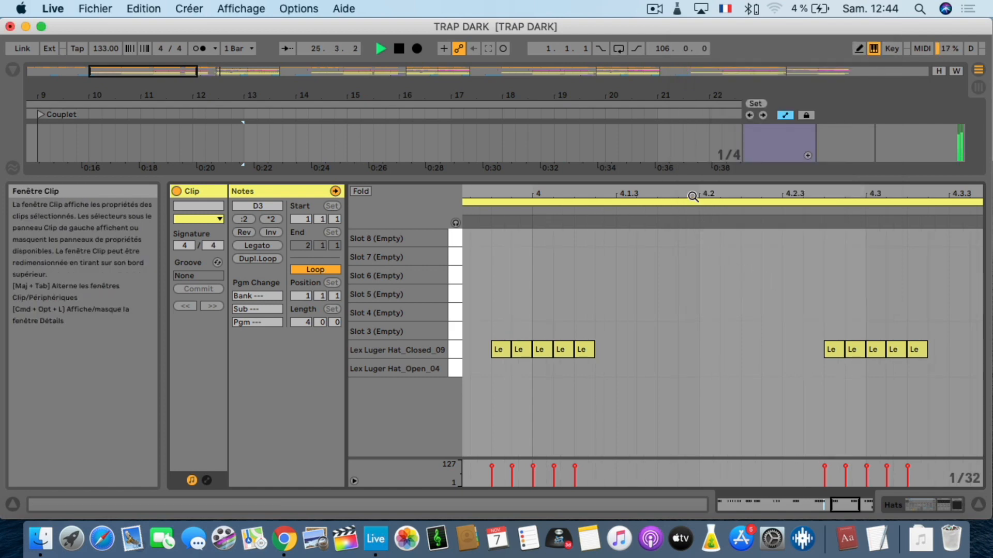
drag(695, 196, 694, 135)
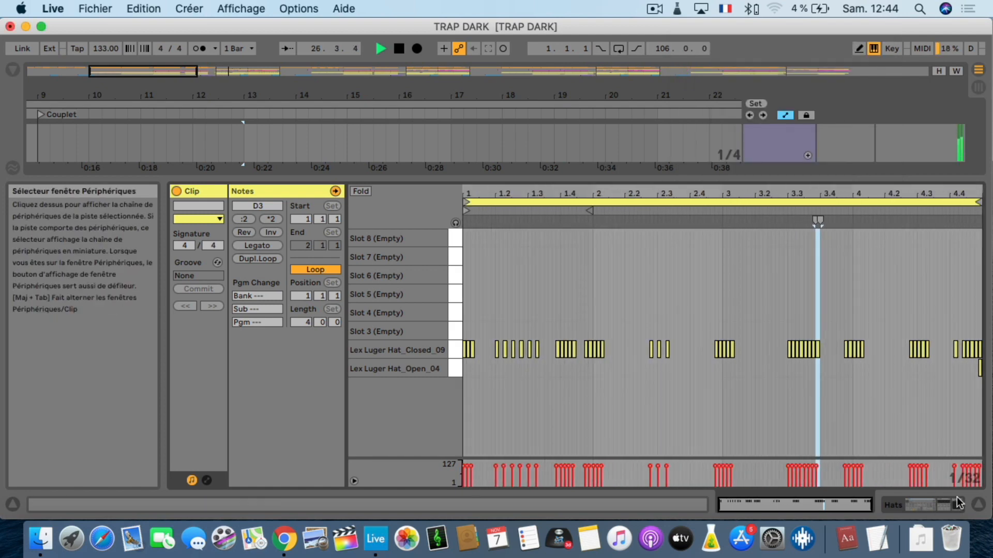
click(978, 505)
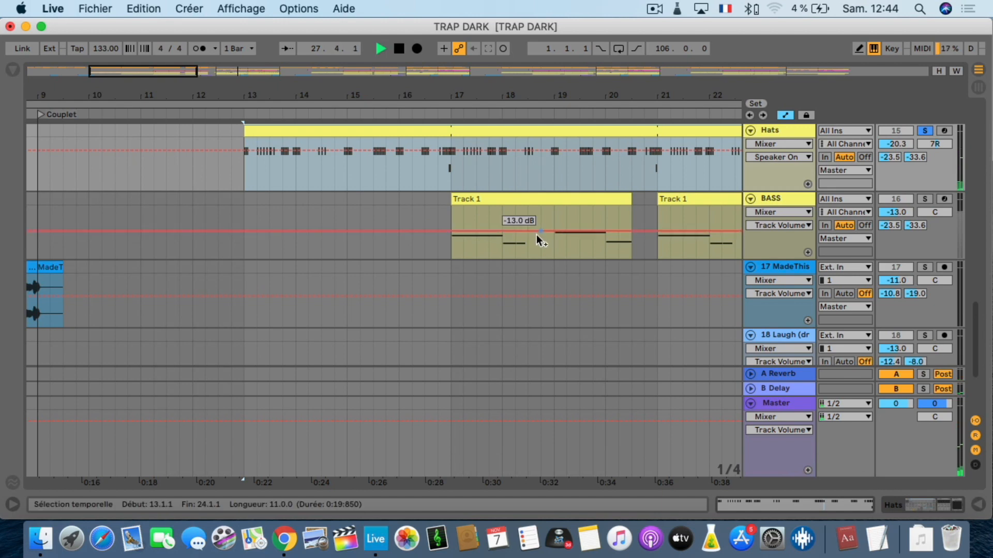
Solo the BASS track, play it from its first Couplet clip at bar 17 and examine that clip's notes.
scroll(540, 239, up, 3)
click(504, 268)
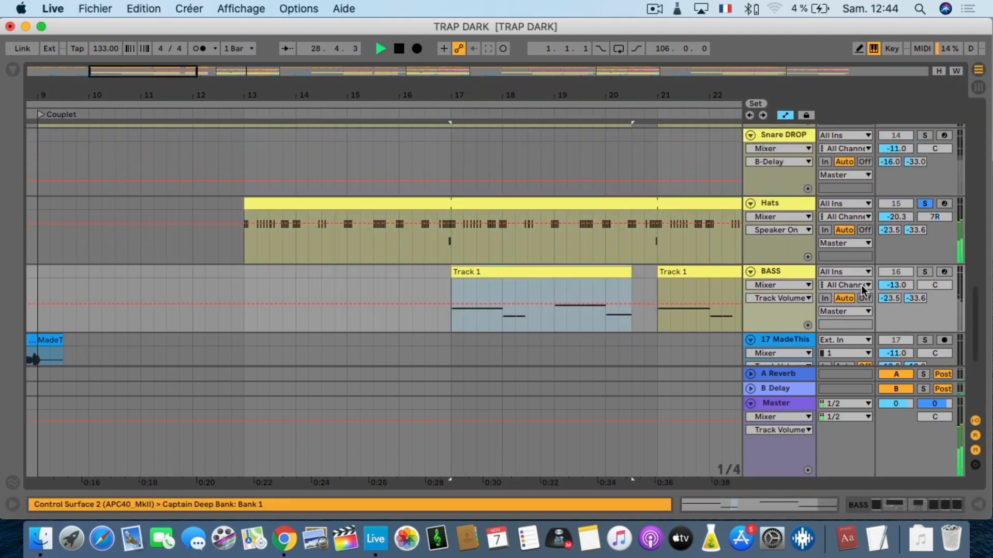
click(925, 272)
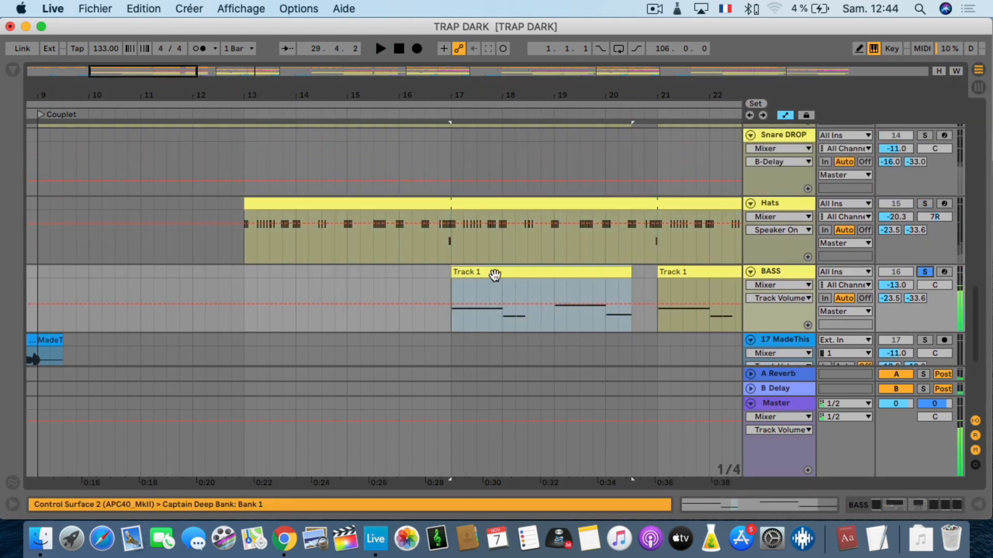
key(space)
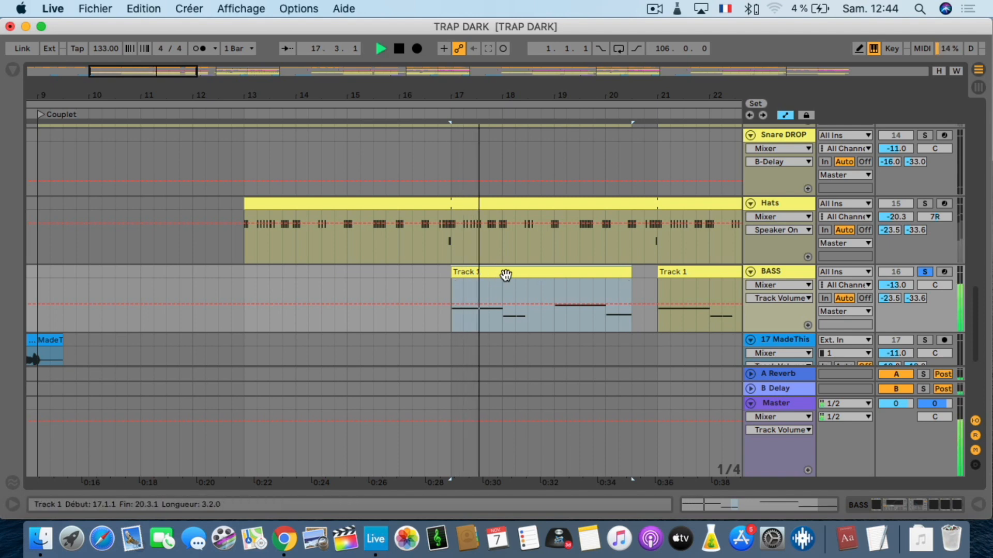
double_click(507, 271)
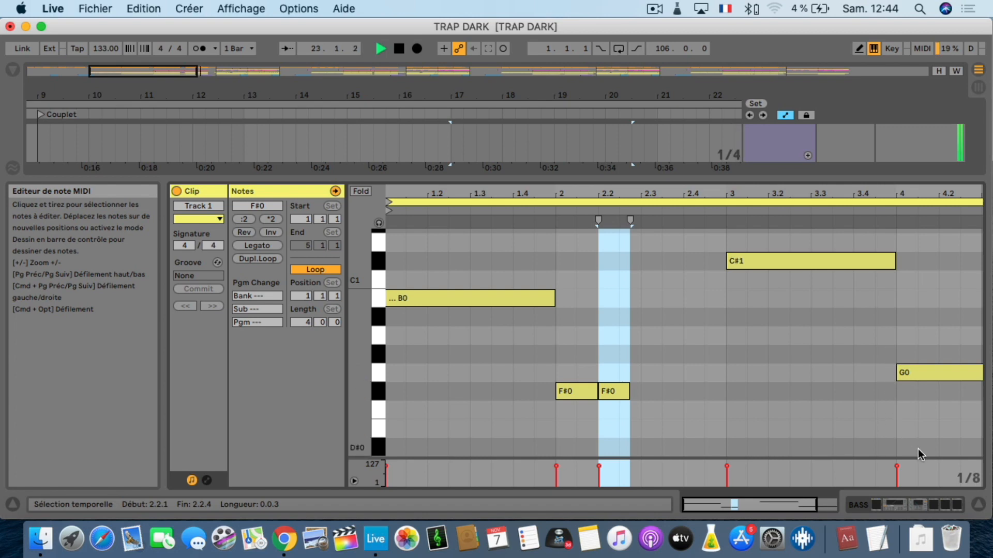
click(979, 505)
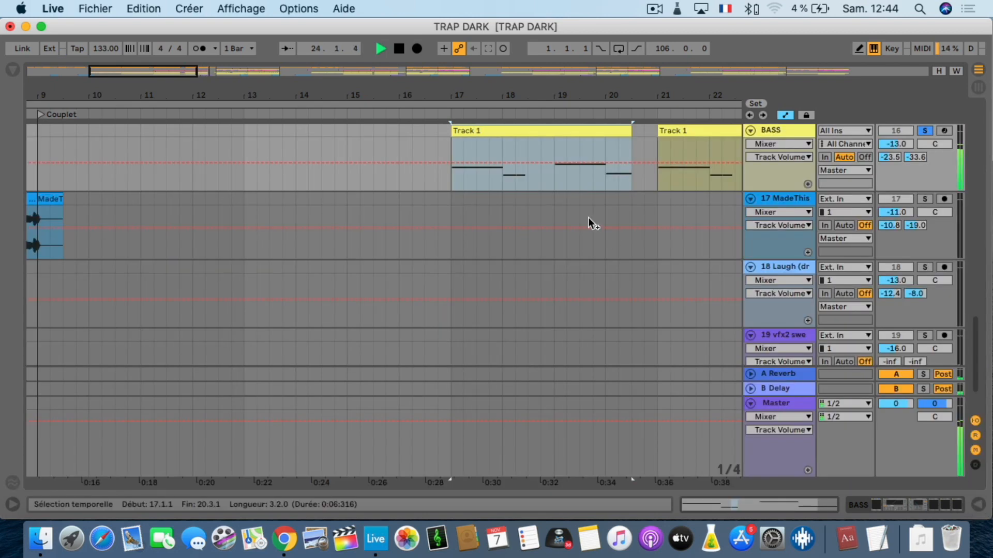
Survey the BASS clips of the Refrain and Couplet 2, and play the first Refrain 2 BASS clip from bar 49.
scroll(647, 231, right, 15)
scroll(647, 229, up, 5)
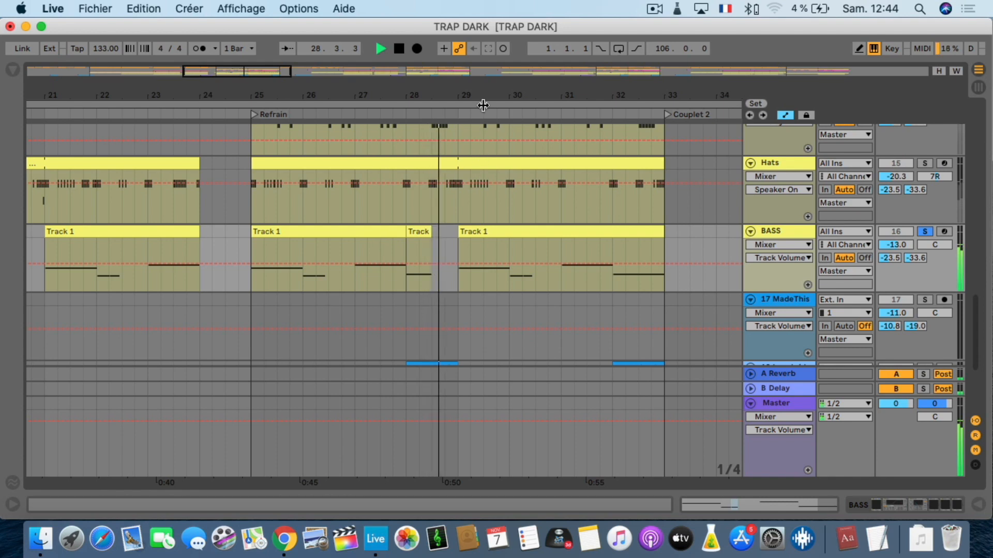
drag(485, 99, 475, 183)
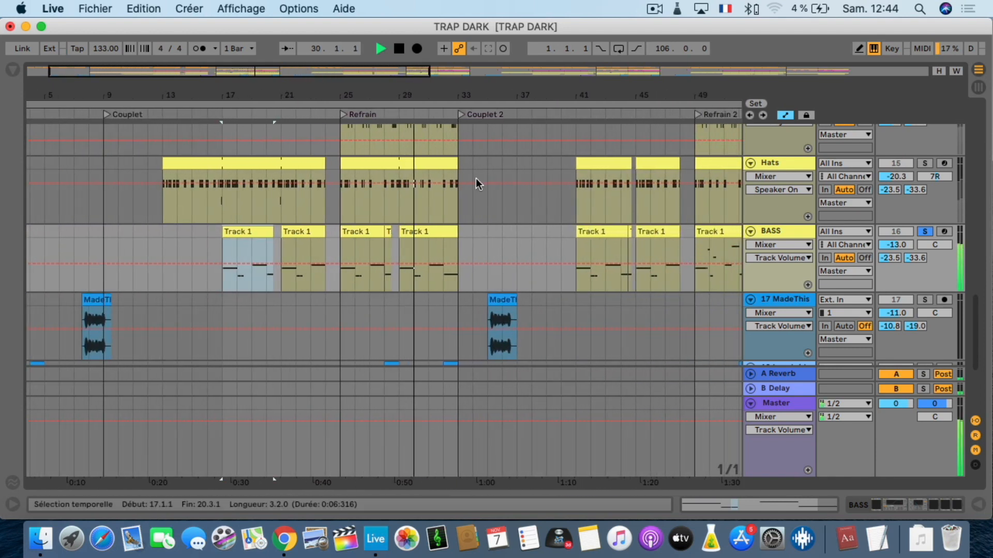
click(723, 234)
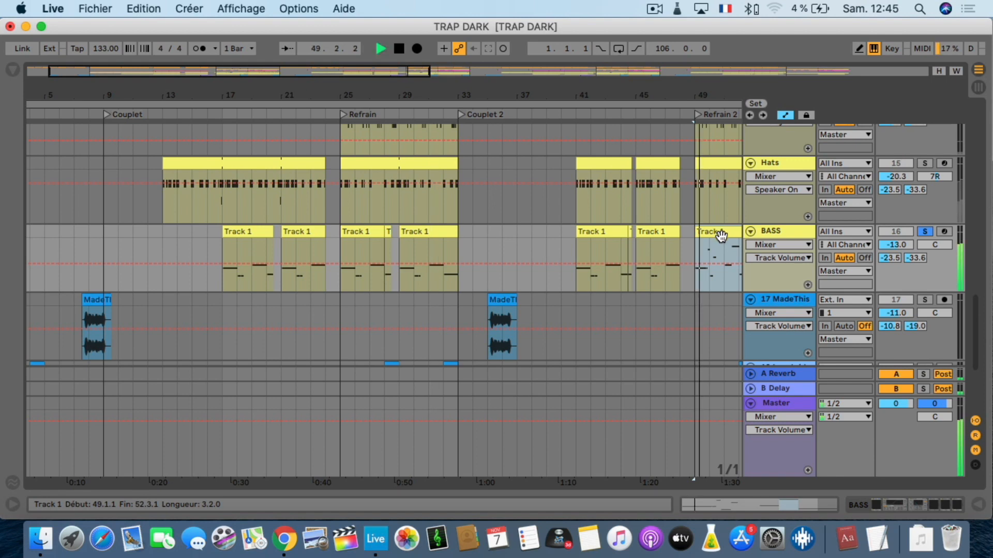
Examine the low and high notes of the first Refrain 2 BASS clip while replaying it, and close the note editor.
double_click(722, 233)
scroll(583, 345, up, 4)
scroll(582, 345, down, 4)
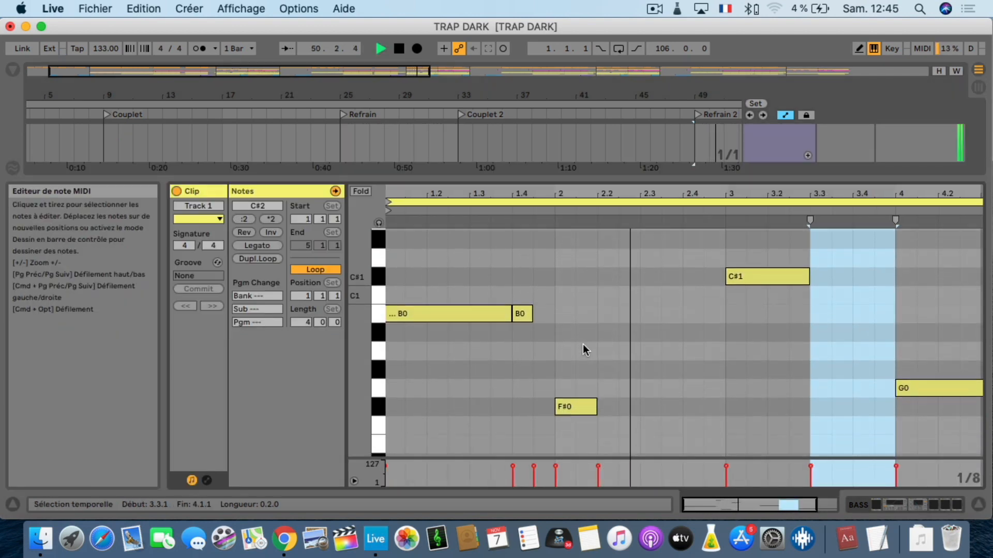
scroll(583, 345, up, 2)
scroll(583, 345, up, 2)
drag(357, 352, 327, 340)
key(space)
key(space)
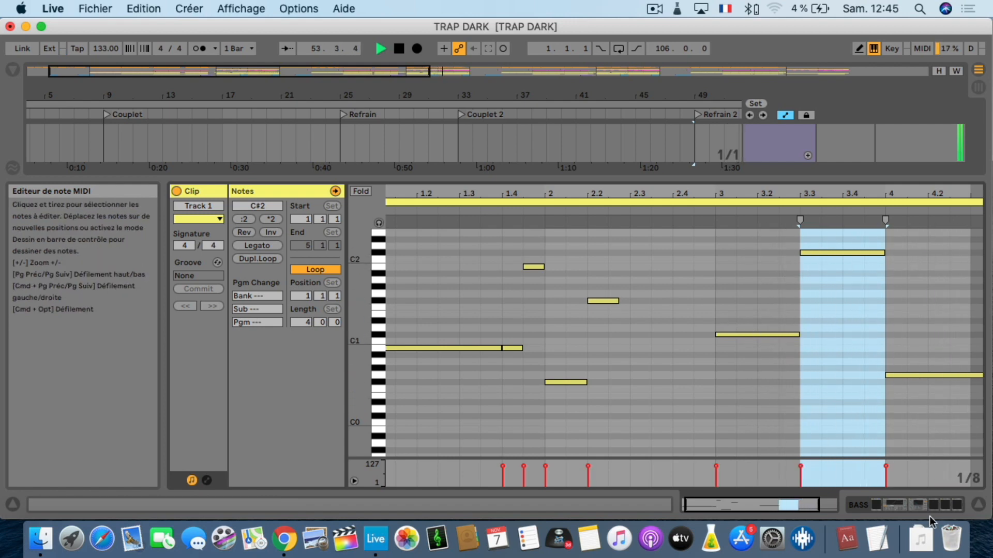
click(978, 505)
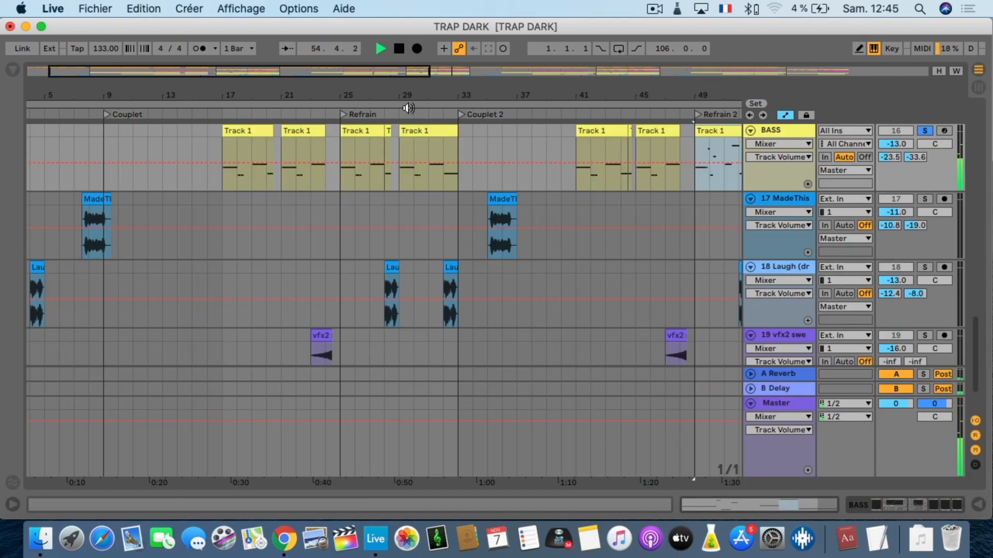
View the bass and drum tracks across the whole arrangement, stop playback and place the insertion marker at bar 23 on the Snare track.
drag(407, 100, 233, 69)
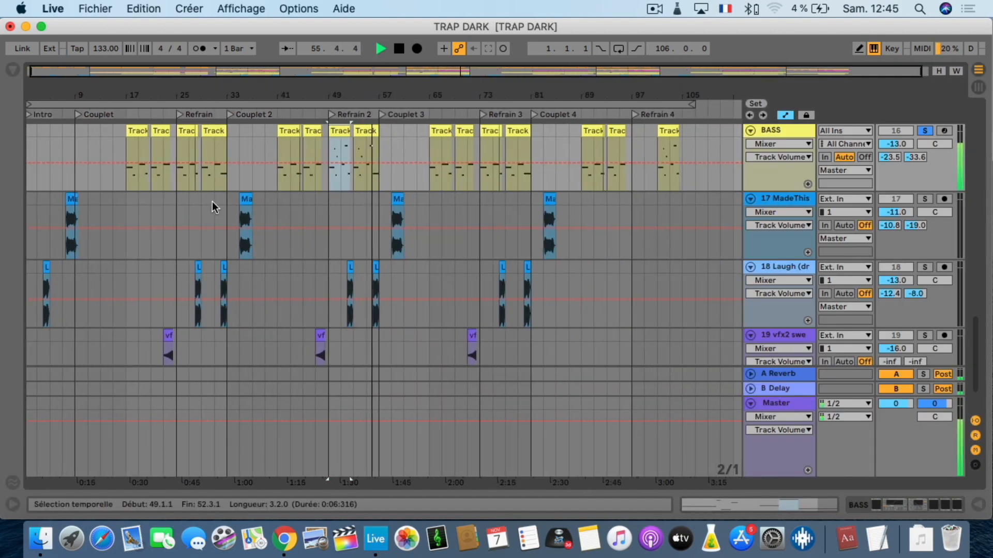
scroll(274, 215, up, 5)
scroll(273, 216, up, 2)
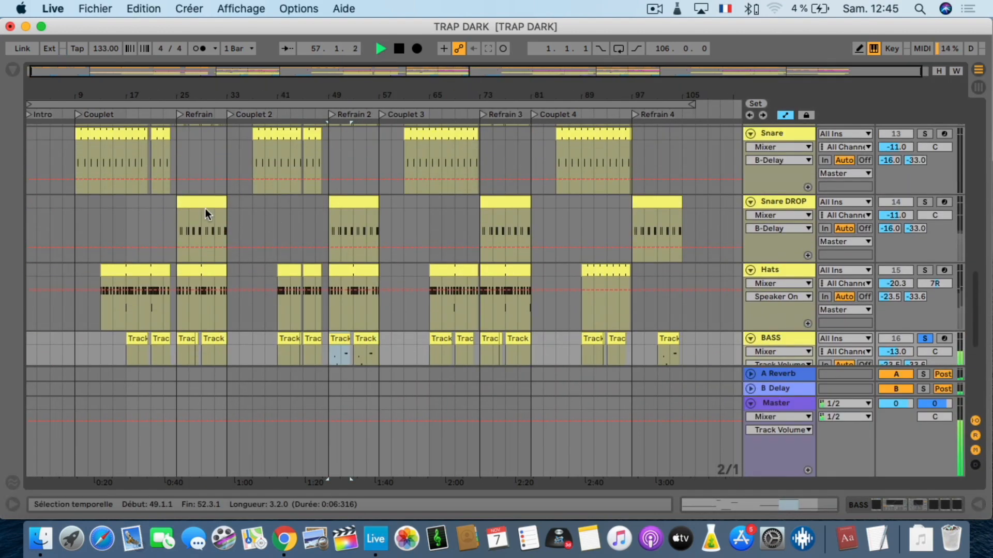
key(space)
click(158, 150)
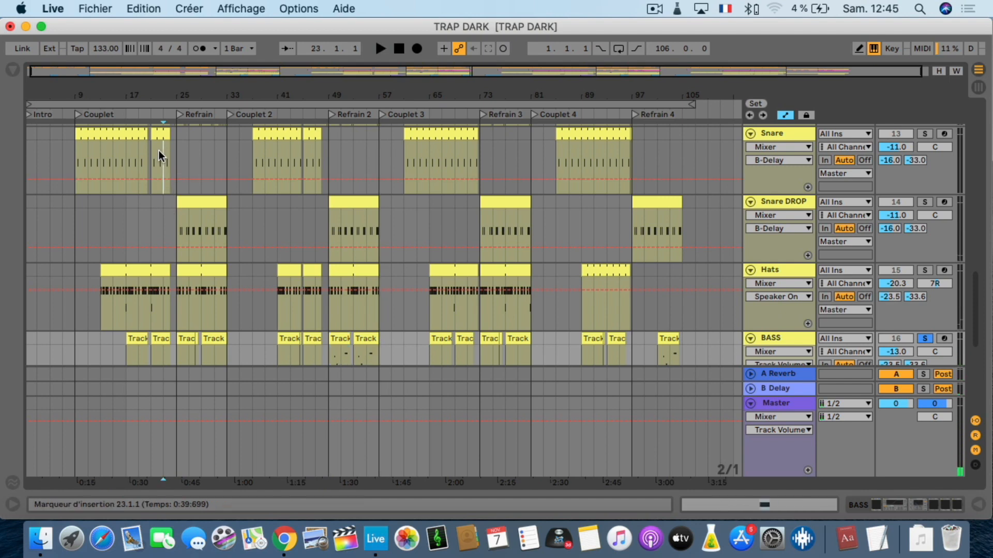
Turn off the BASS solo and play the full mix from bar 11.
scroll(143, 269, down, 4)
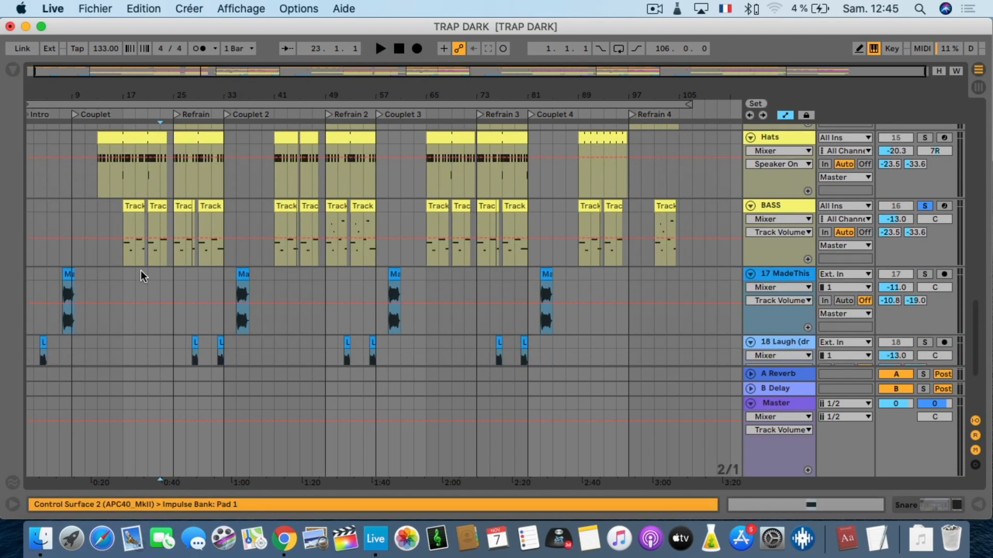
click(86, 217)
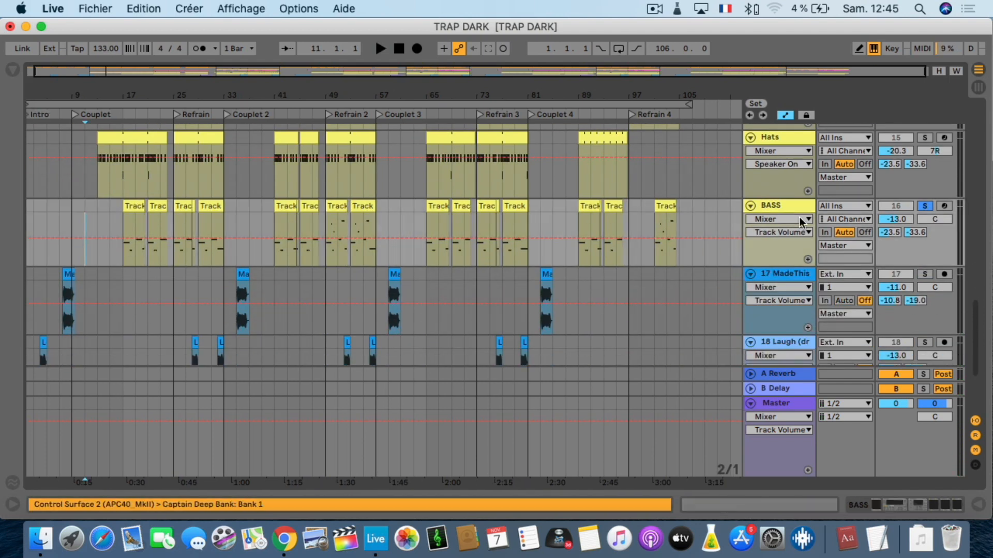
click(926, 207)
key(space)
scroll(209, 298, down, 3)
scroll(209, 297, up, 2)
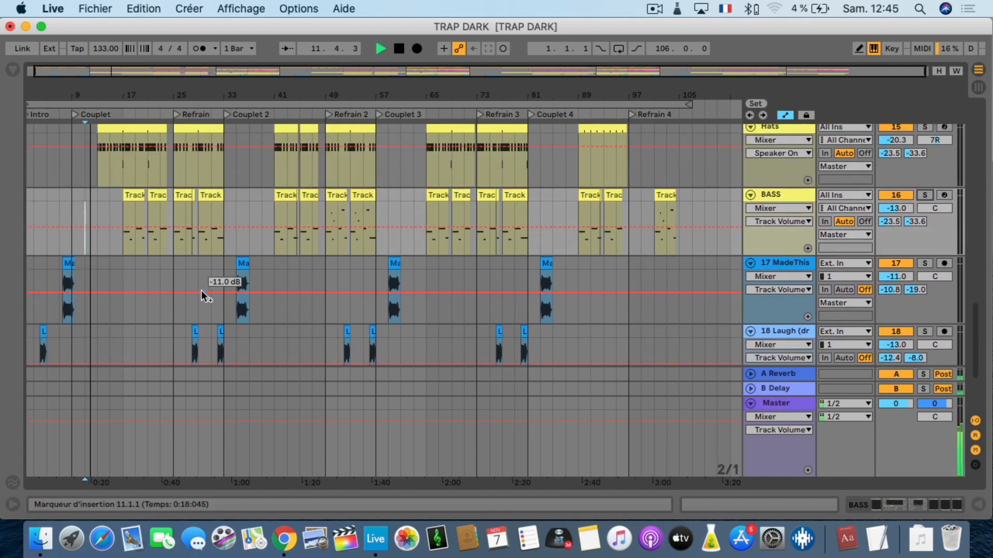
Solo the KICK track and stop playback.
scroll(155, 227, up, 5)
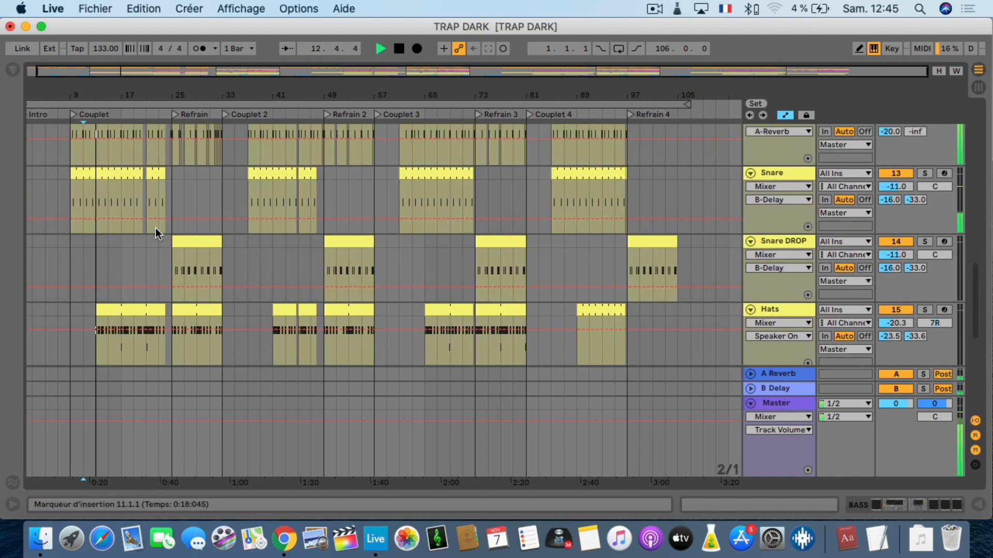
scroll(155, 227, up, 3)
key(space)
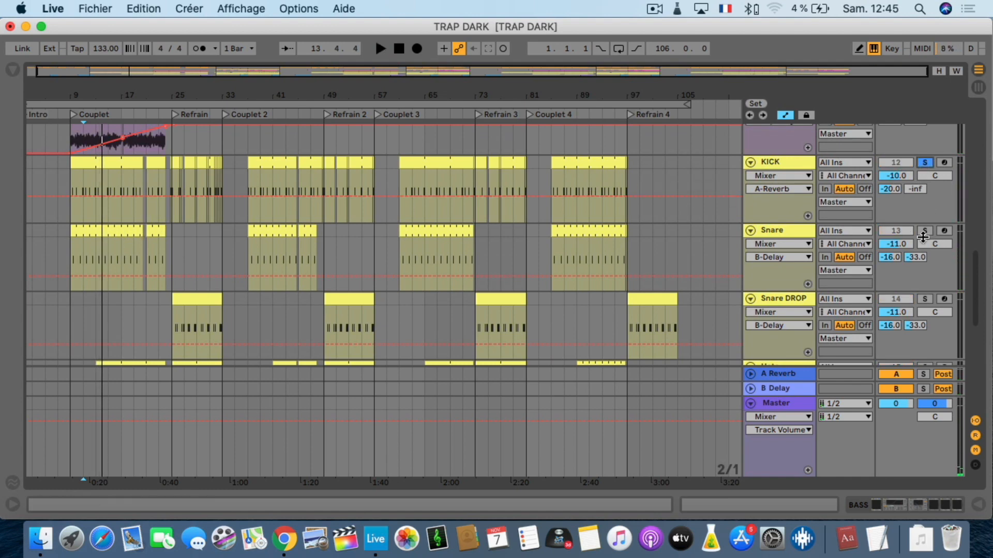
Add the Snare track to the solo and play from its first Couplet clip at bar 9.
click(925, 231)
click(92, 231)
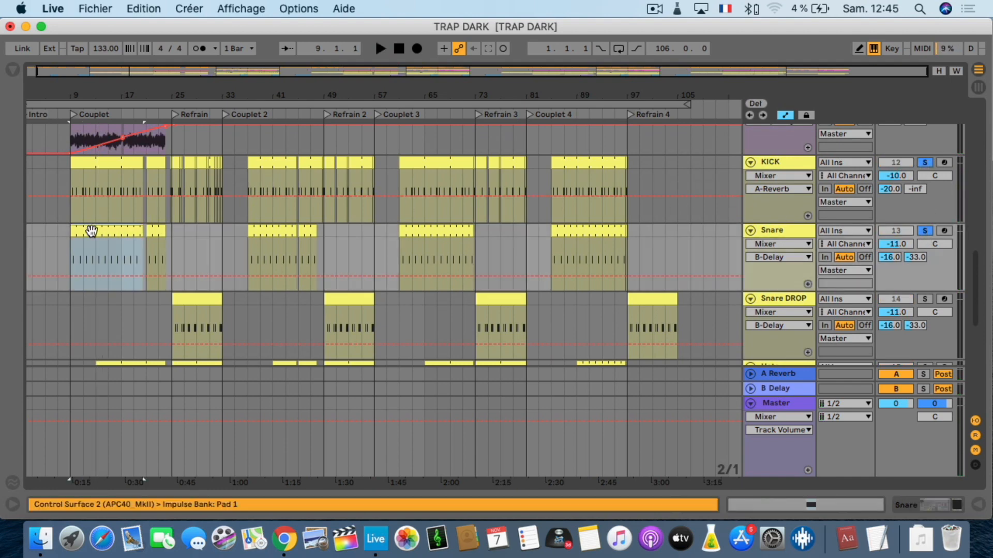
key(space)
Examine the snare hit in the first Couplet Snare clip during playback, close the note editor and stop playback.
double_click(83, 231)
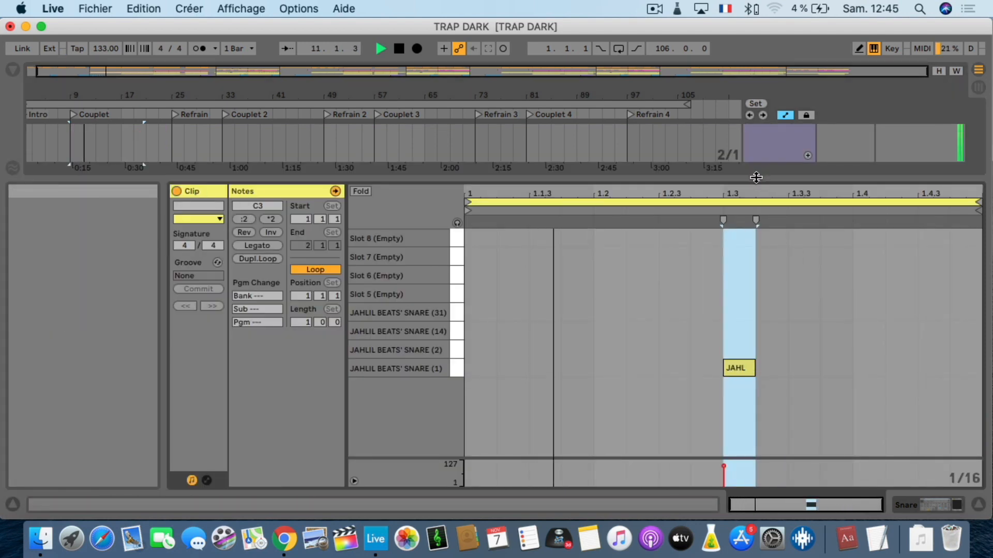
drag(758, 169, 759, 244)
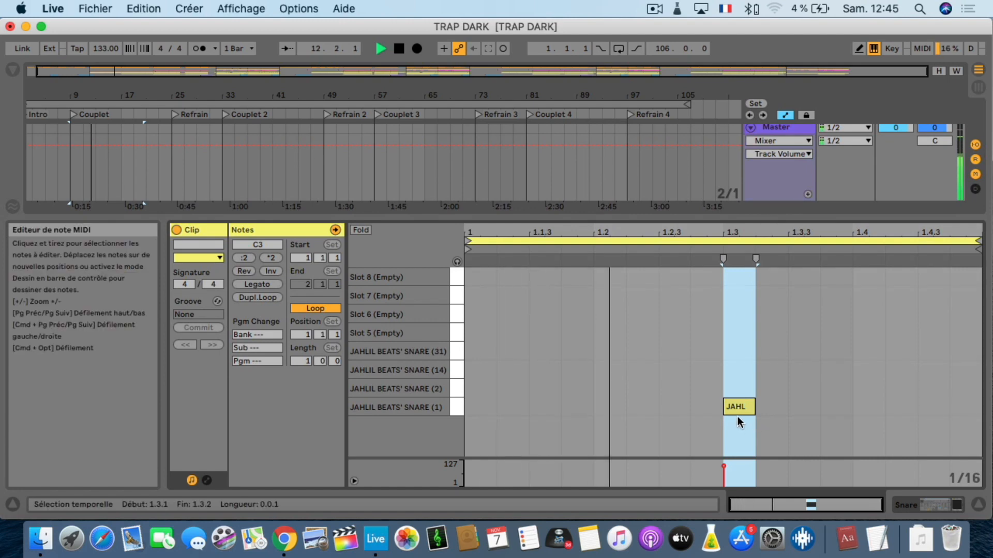
click(775, 359)
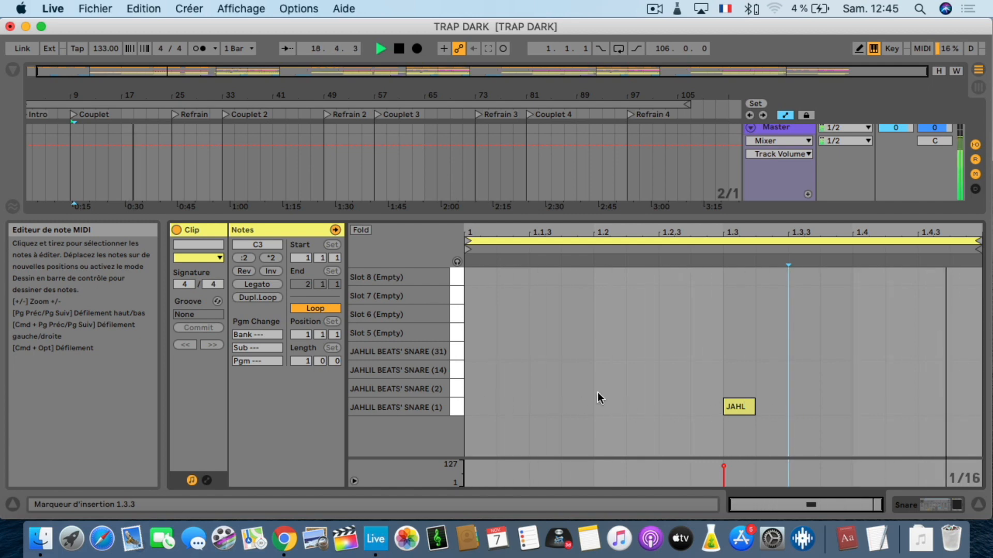
click(978, 504)
key(space)
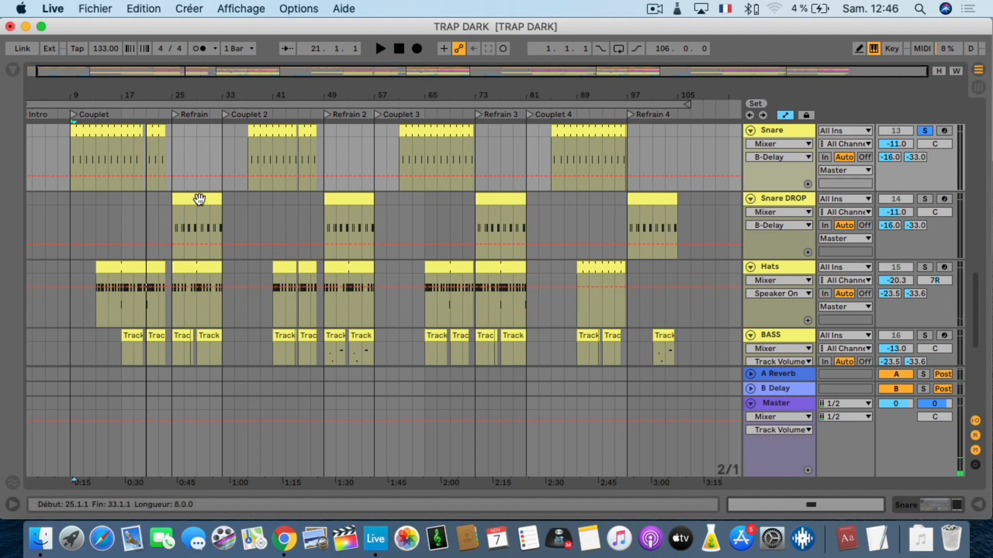
Solo the Snare DROP track and open the notes of its first Refrain clip.
double_click(200, 199)
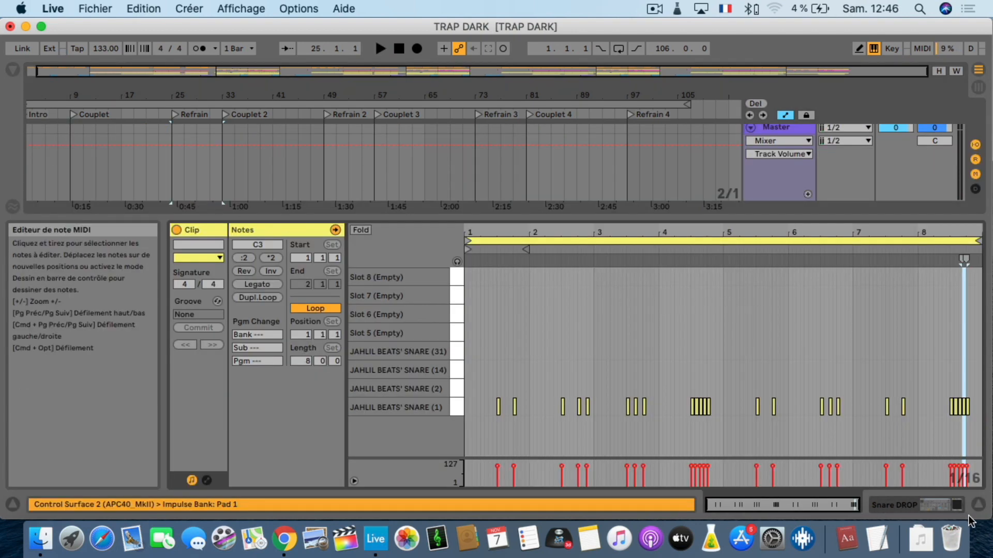
click(978, 504)
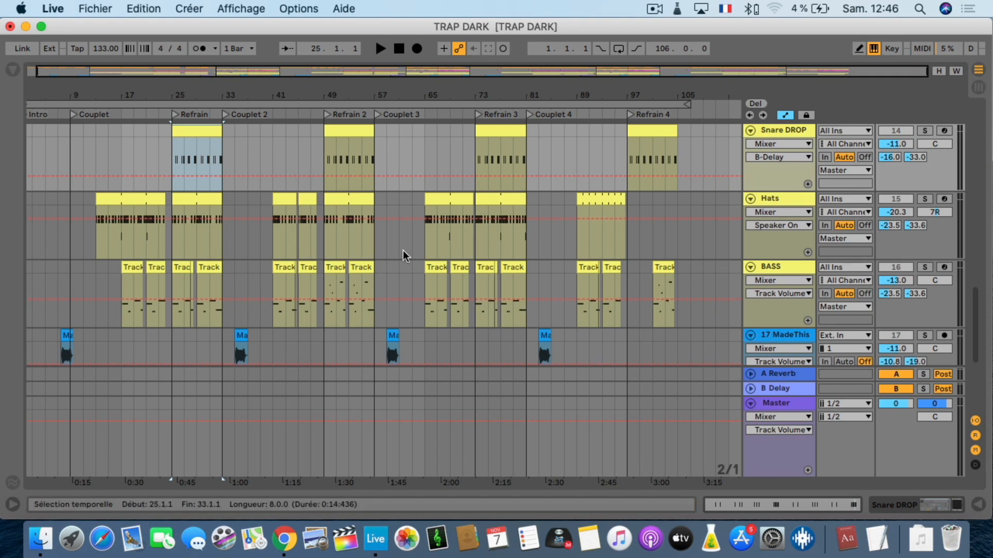
scroll(796, 201, up, 2)
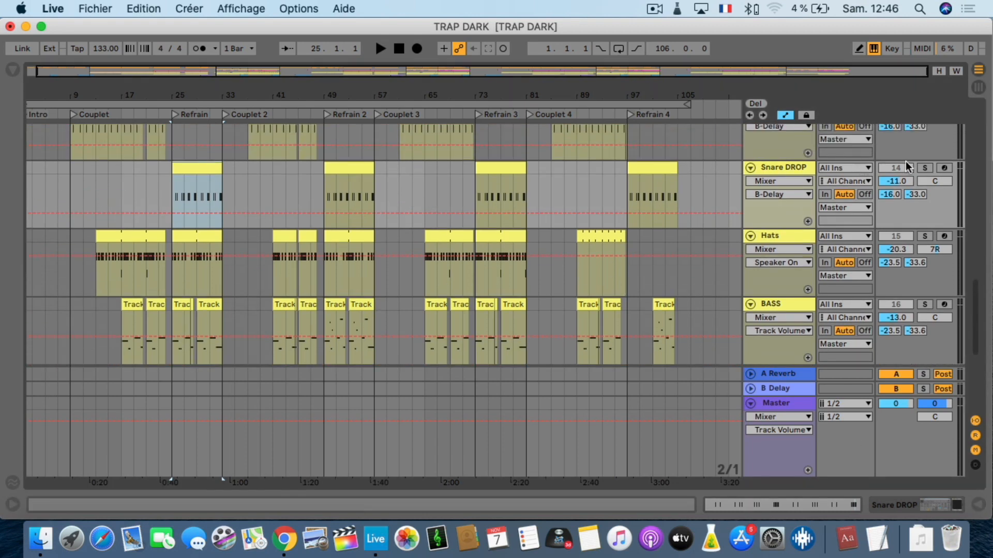
click(924, 167)
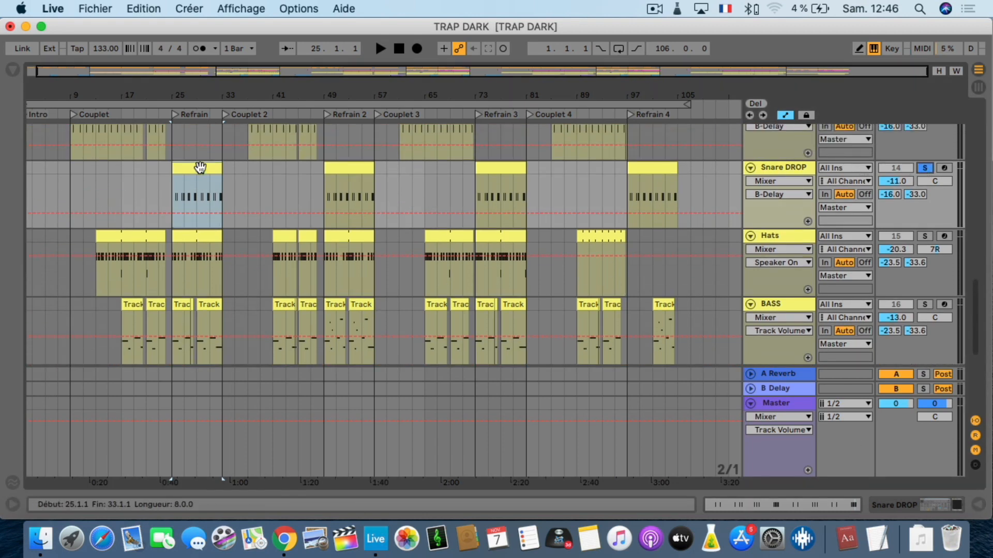
double_click(196, 169)
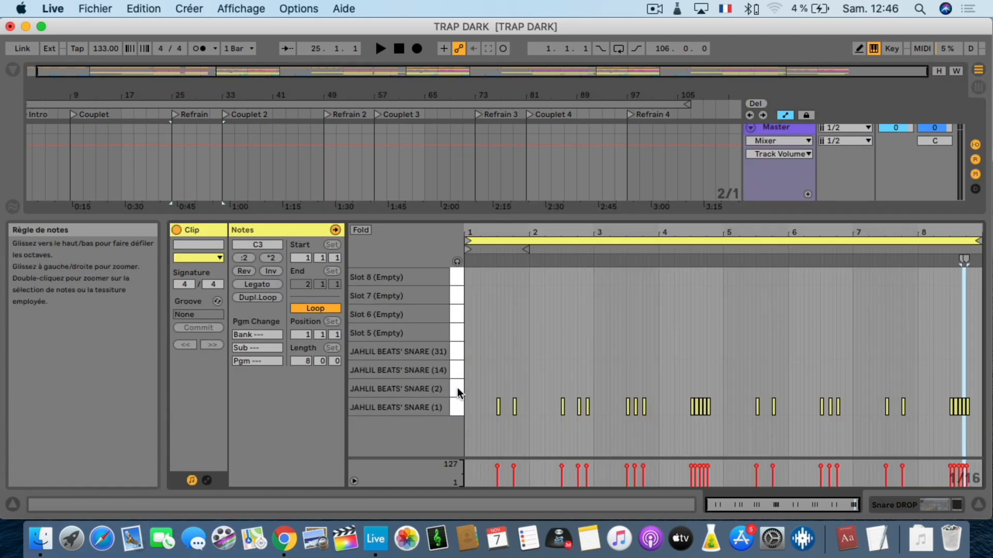
Audition single hits of the first Refrain Snare DROP clip and play its pattern.
key(space)
key(space)
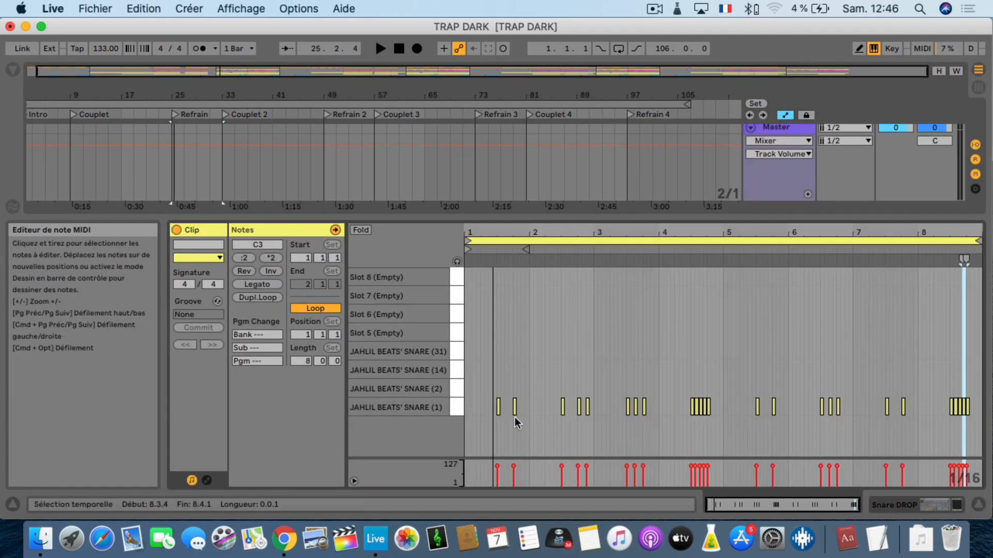
click(499, 407)
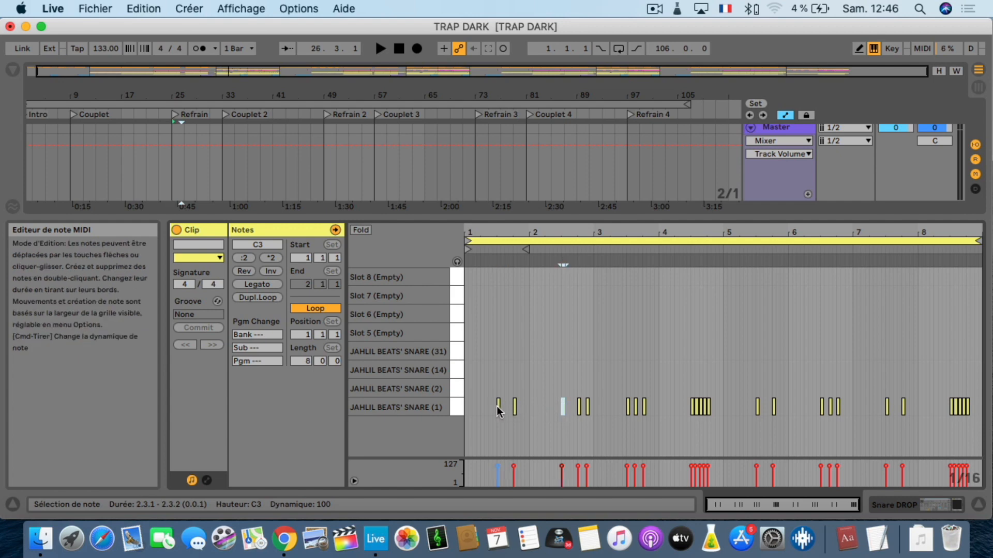
click(514, 407)
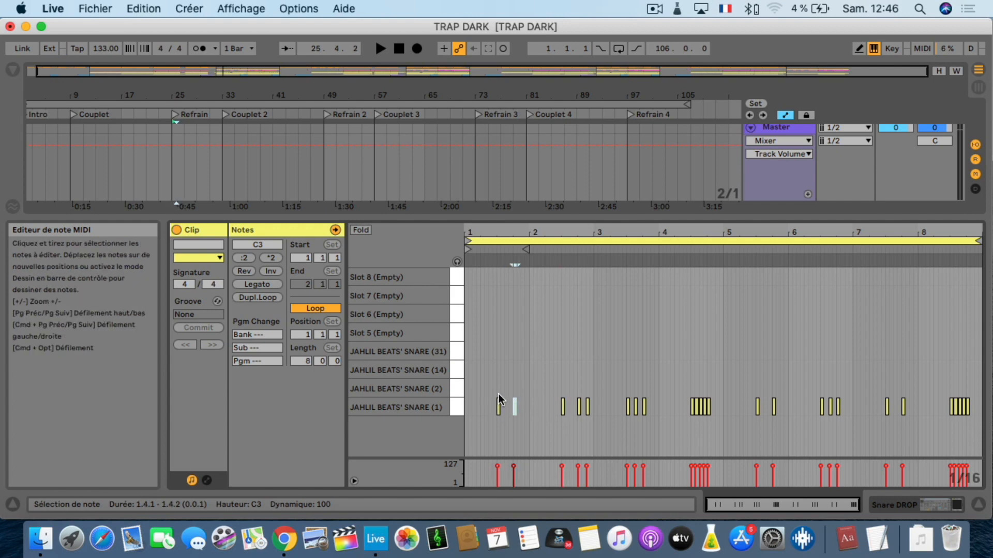
key(space)
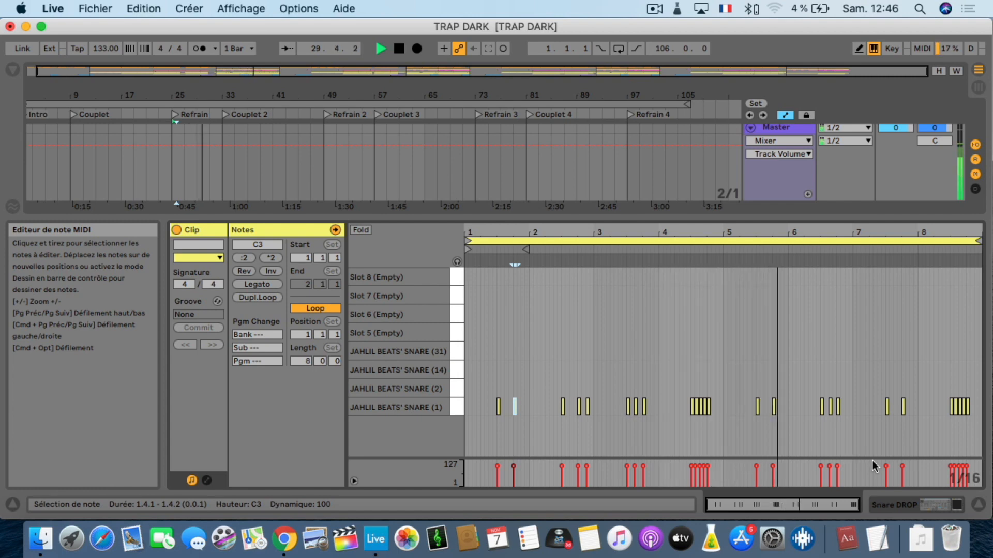
Close the note editor and inspect the KICK and Snare DROP patterns across the first Refrain while both play soloed.
click(978, 504)
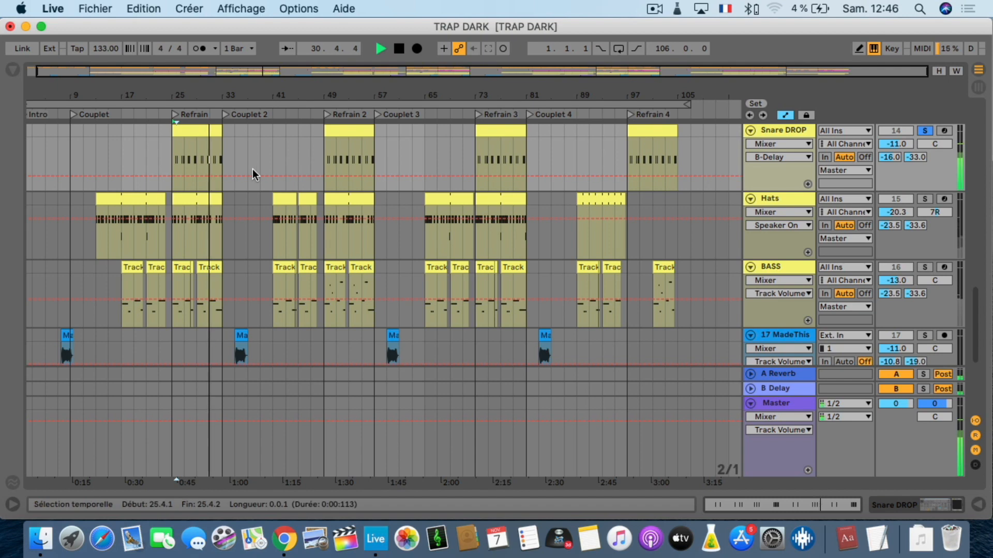
scroll(252, 169, up, 3)
scroll(255, 171, up, 3)
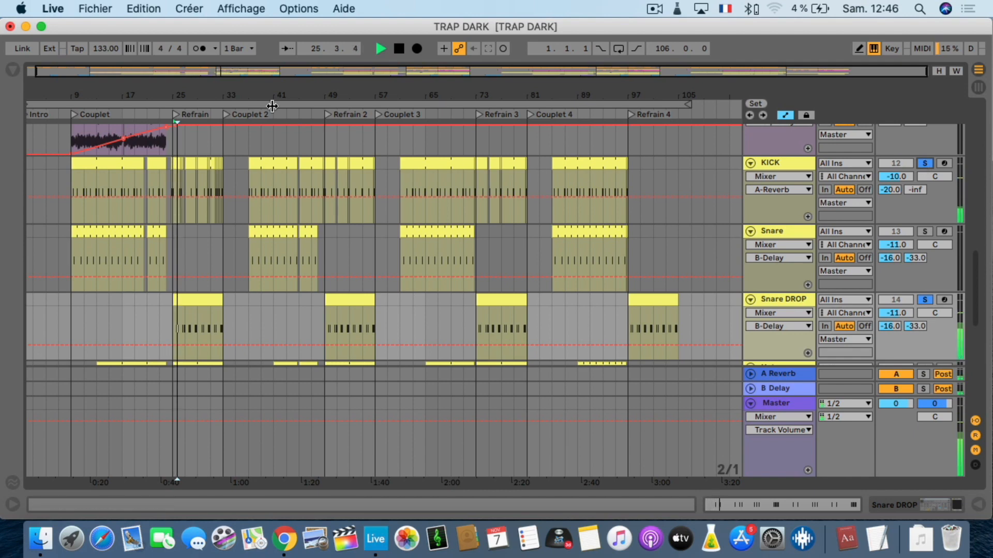
drag(181, 94, 181, 161)
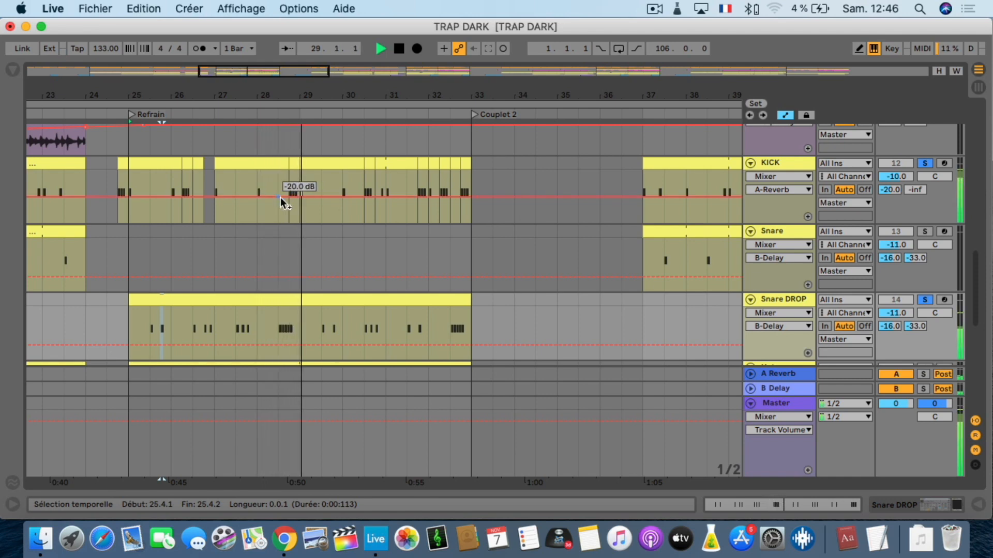
Add the Hats track to the solo and replay from its Refrain clip at bar 25.
scroll(435, 184, down, 5)
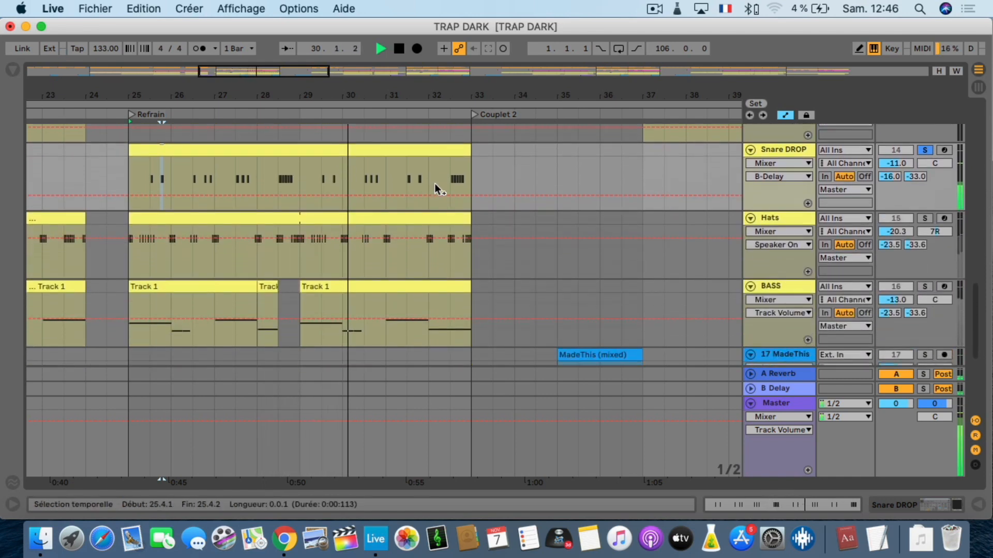
scroll(444, 212, left, 1)
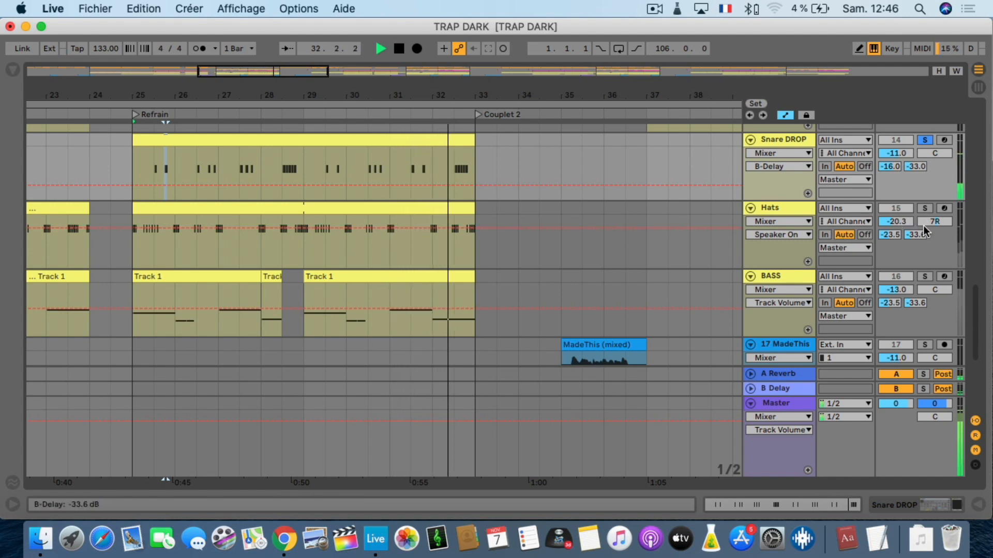
click(925, 209)
key(space)
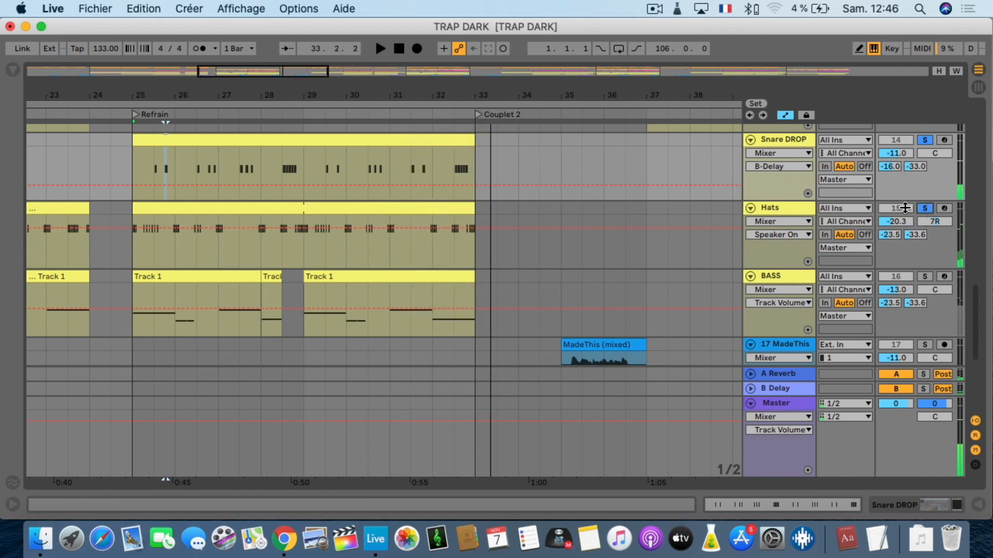
click(301, 210)
key(space)
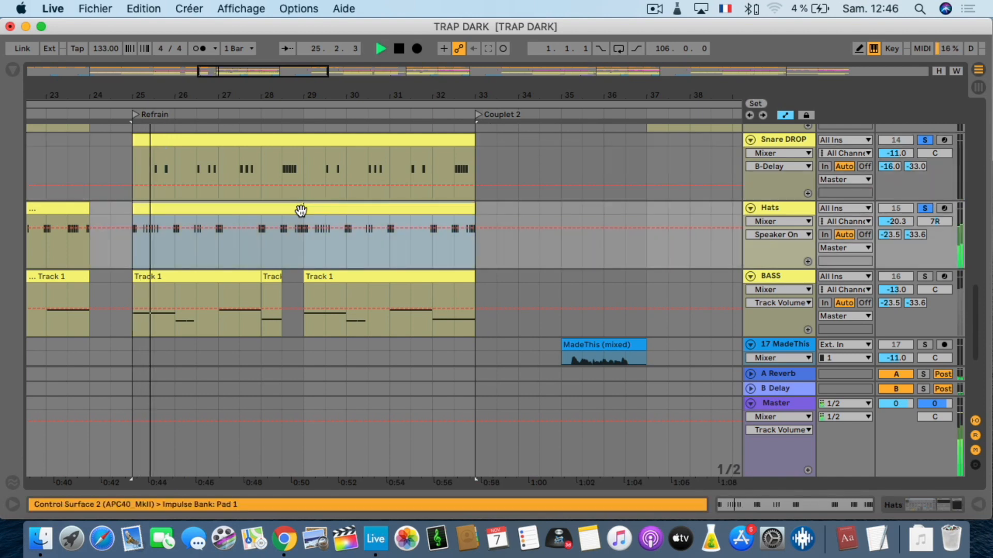
Examine the open and closed hat lanes of the Refrain Hats clip, close the note editor and stop playback.
double_click(259, 210)
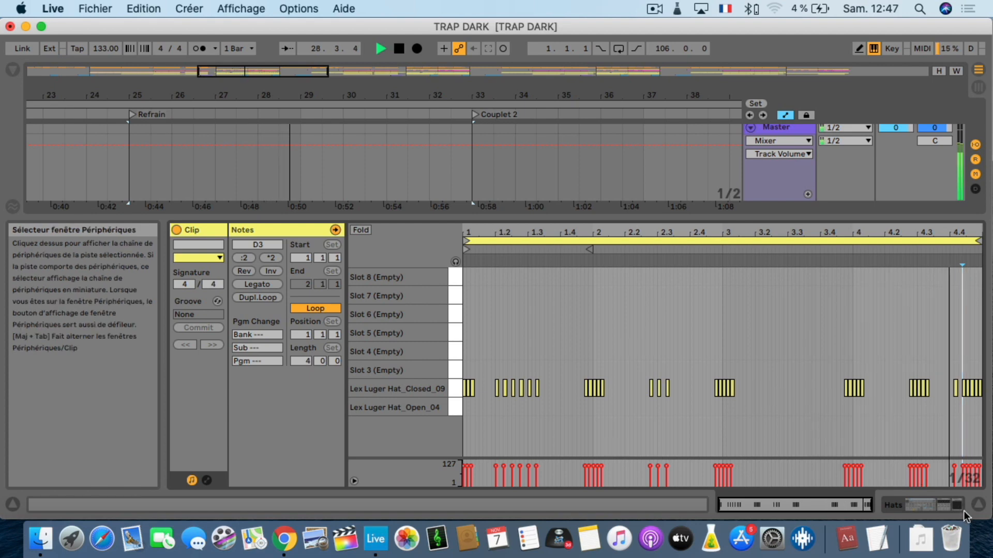
click(979, 505)
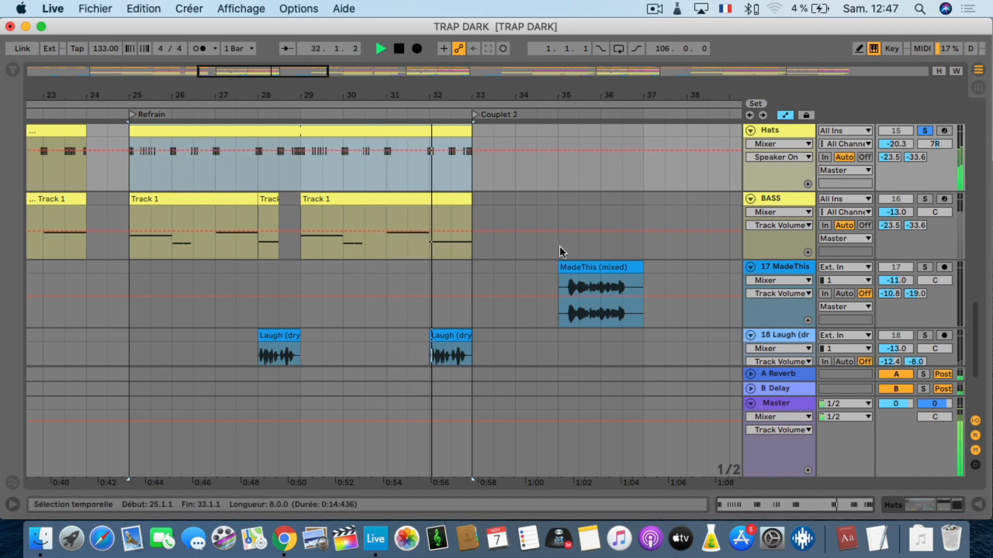
key(space)
Add the BASS track to the solo and play from its first Refrain clip at bar 25.
click(925, 199)
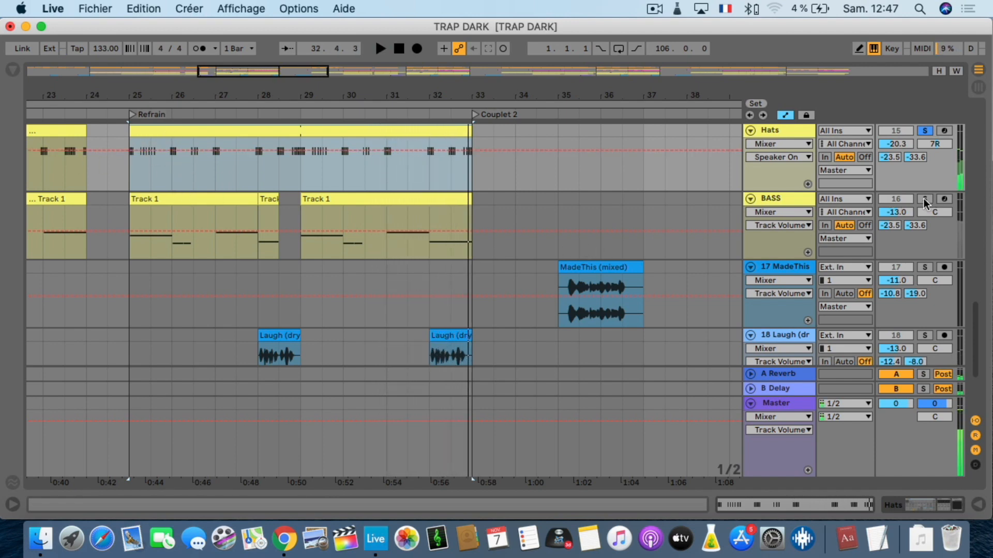
click(178, 206)
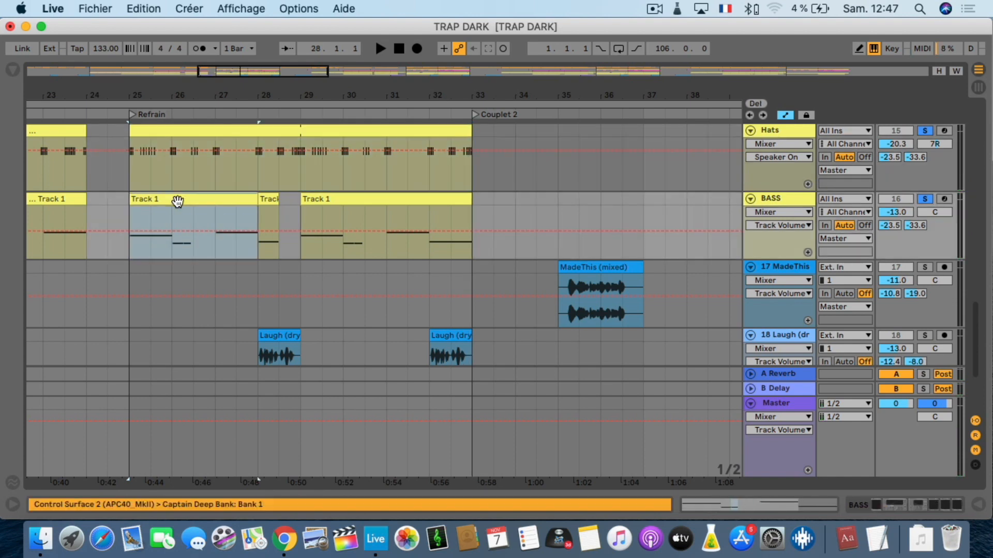
key(space)
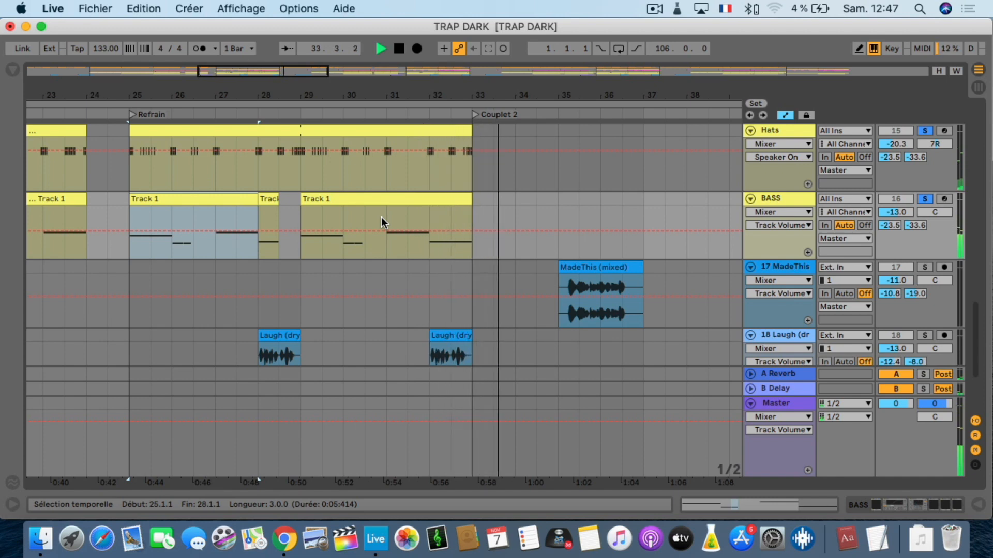
Add the Laugh track to the solo, replay from bar 28 and stop playback.
scroll(253, 212, right, 1)
click(250, 209)
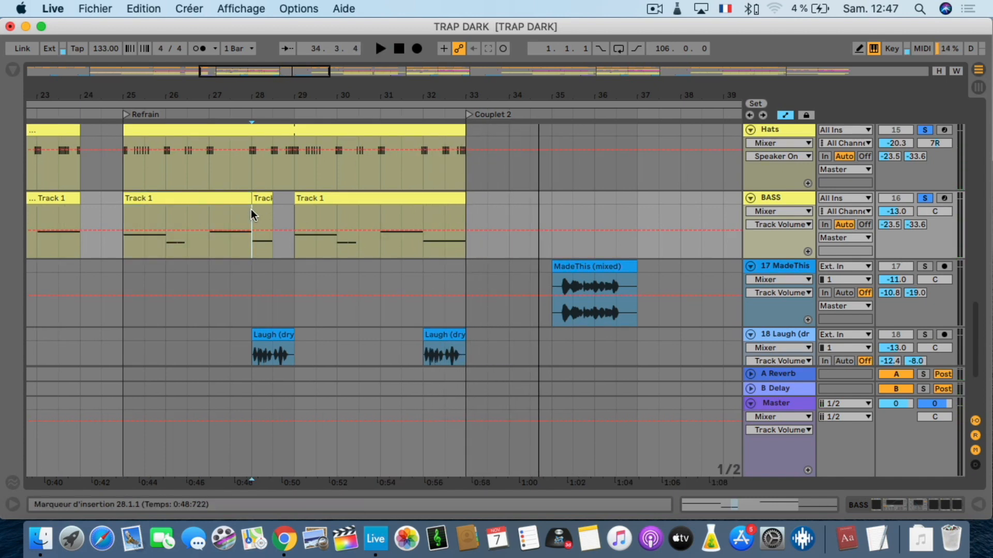
key(space)
key(space)
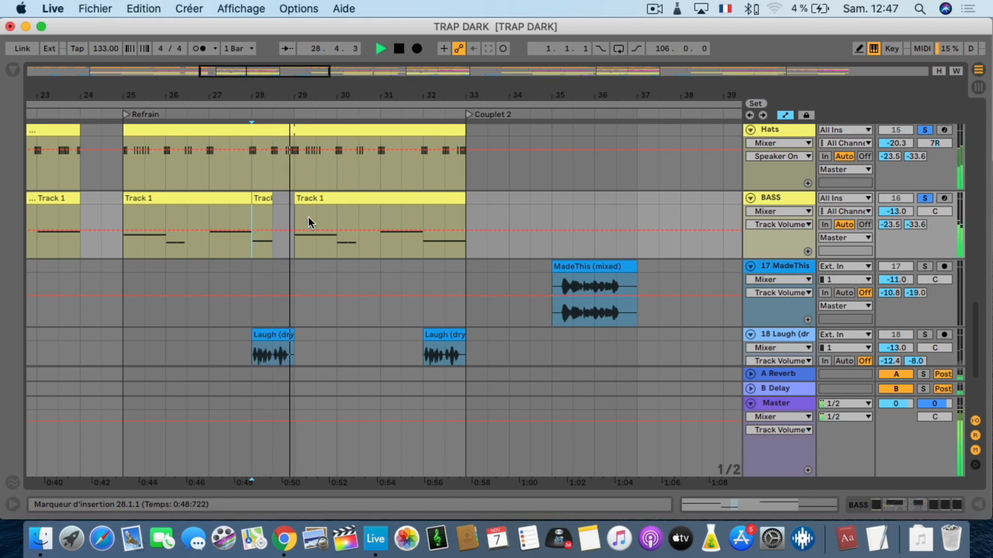
key(space)
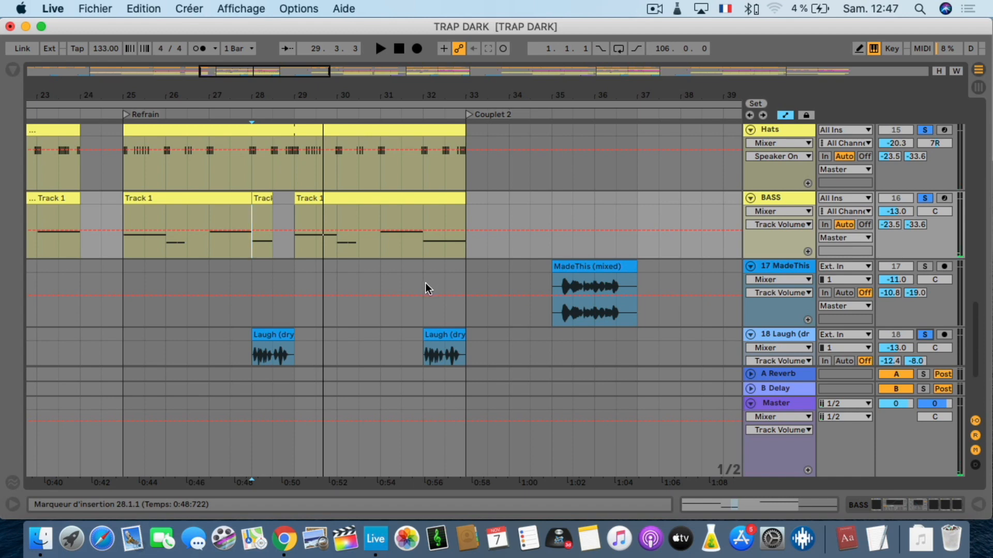
Turn off all track solos, play the full mix from bar 28 and stop playback.
scroll(334, 286, down, 2)
scroll(334, 287, left, 1)
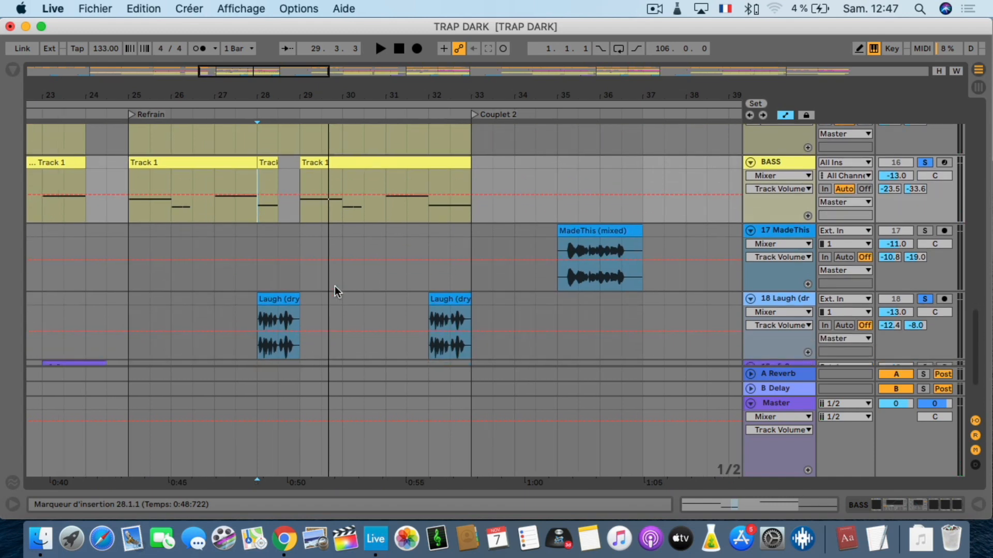
key(space)
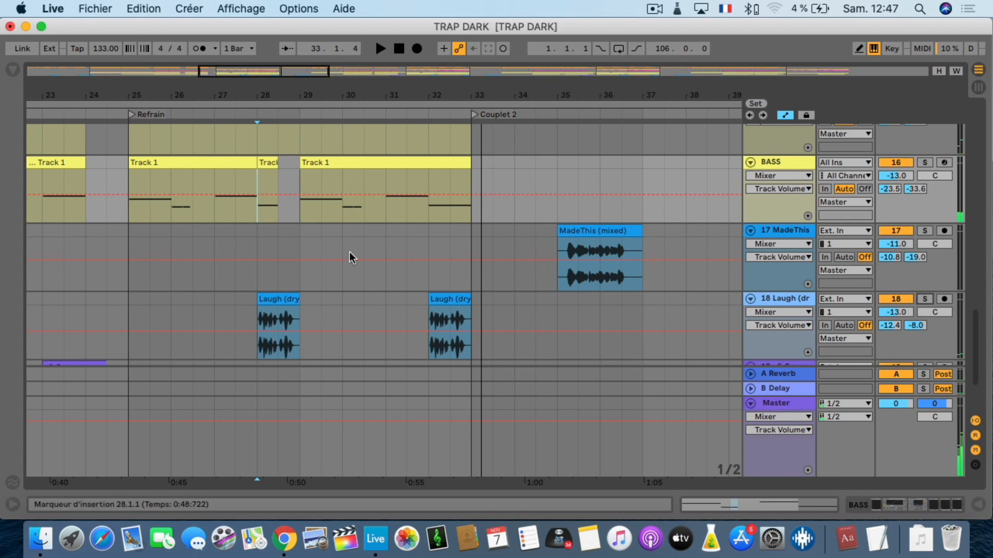
Solo the REFRAIN AUDIO track and play from its Refrain clip at bar 25.
click(85, 224)
scroll(85, 227, up, 15)
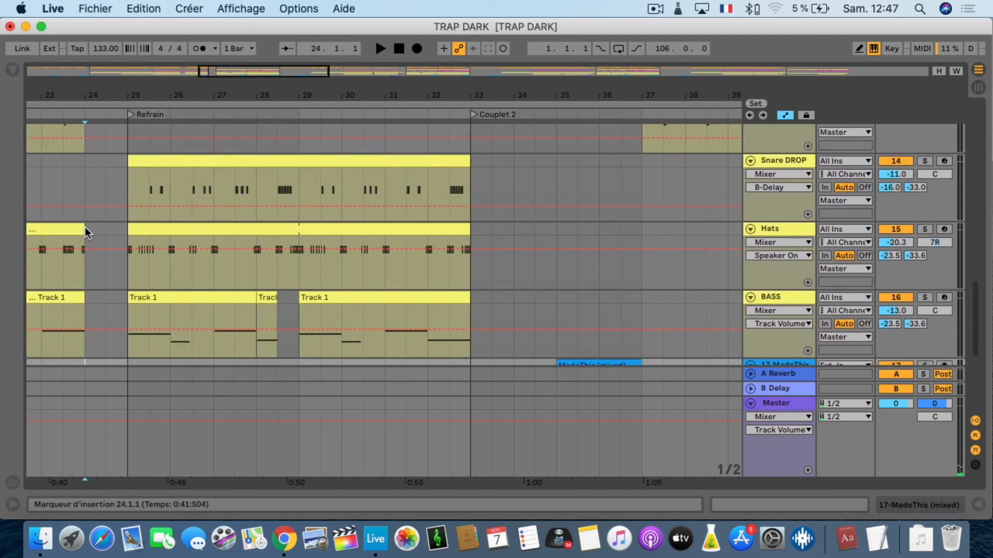
scroll(85, 227, up, 5)
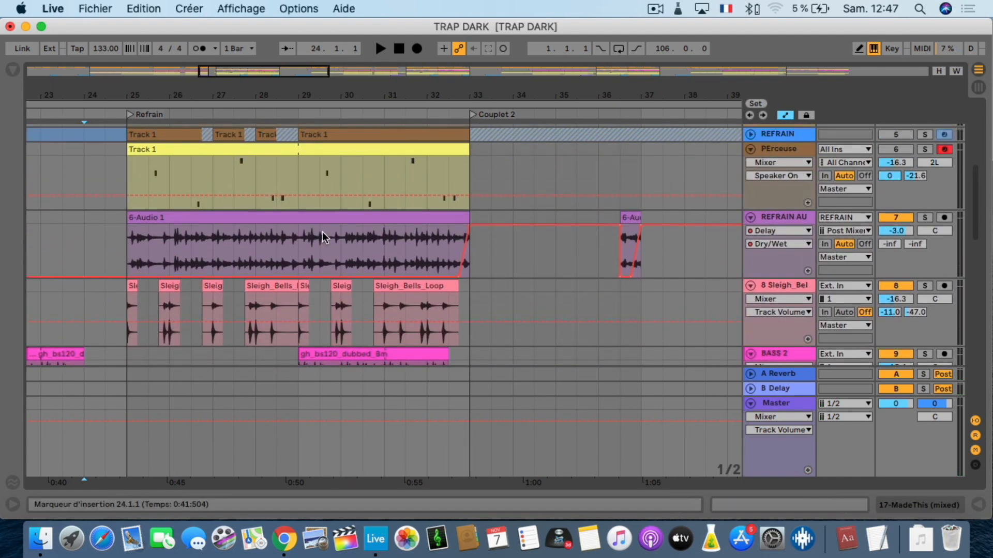
click(925, 220)
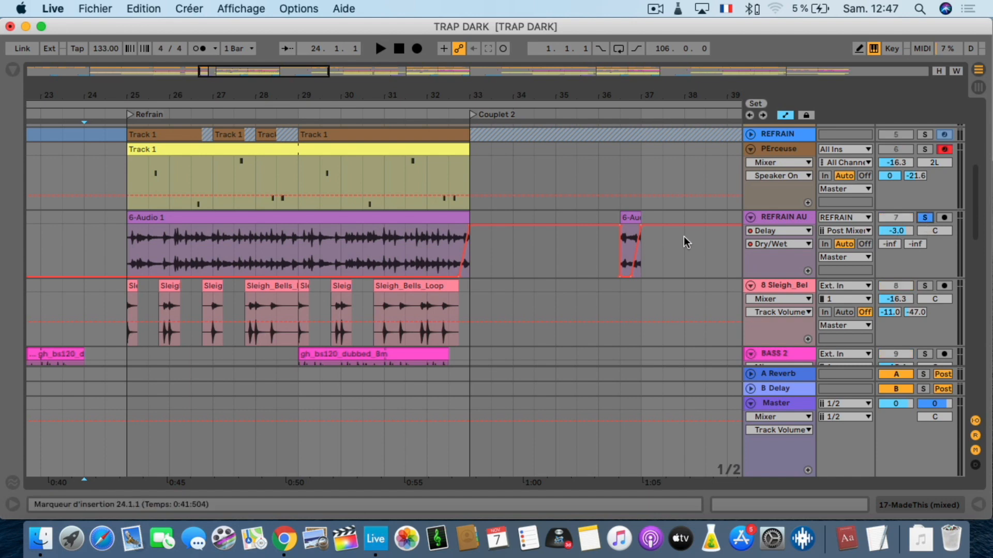
click(273, 217)
key(space)
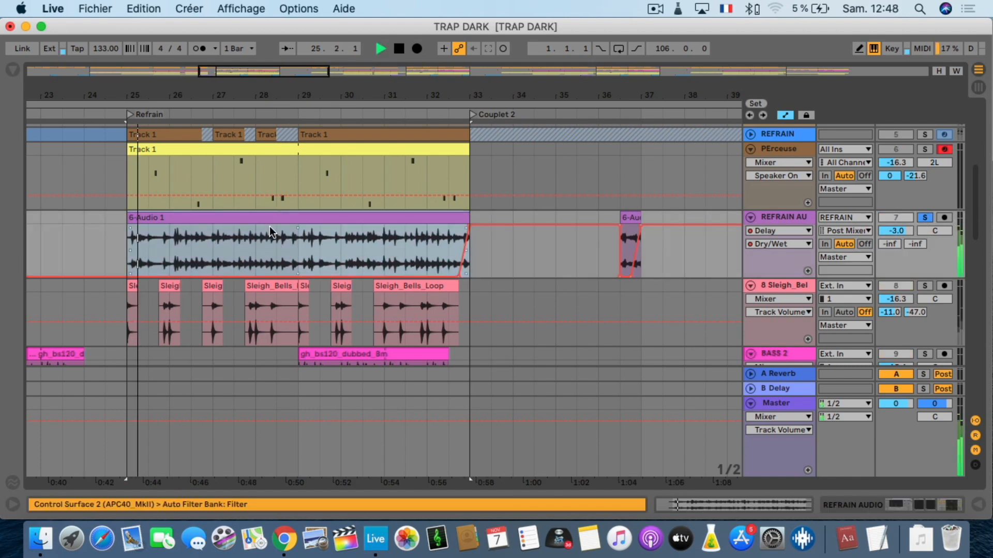
Open the REFRAIN AUDIO track's device chain, look over its effects and switch Auto Filter on and off again for comparison.
double_click(795, 219)
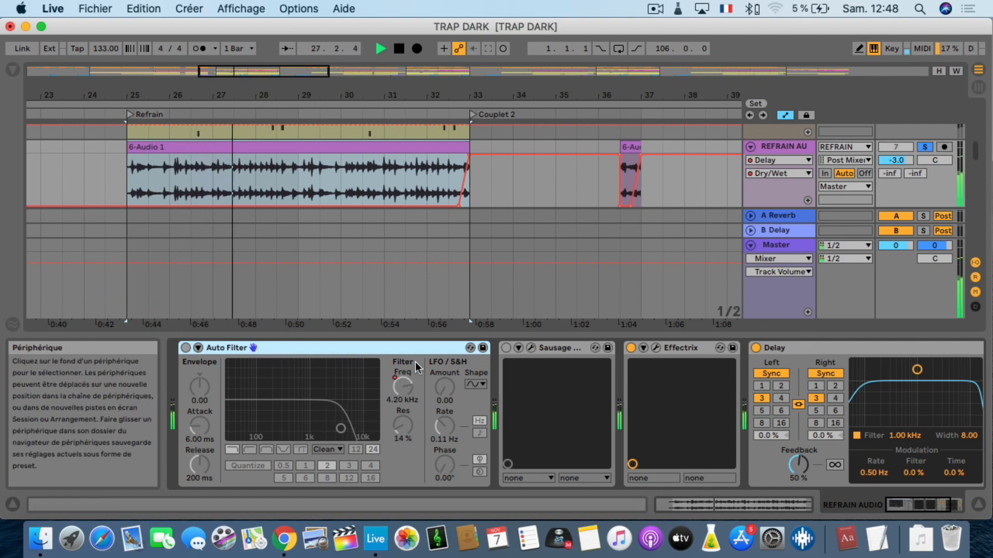
scroll(416, 367, right, 3)
scroll(418, 367, left, 3)
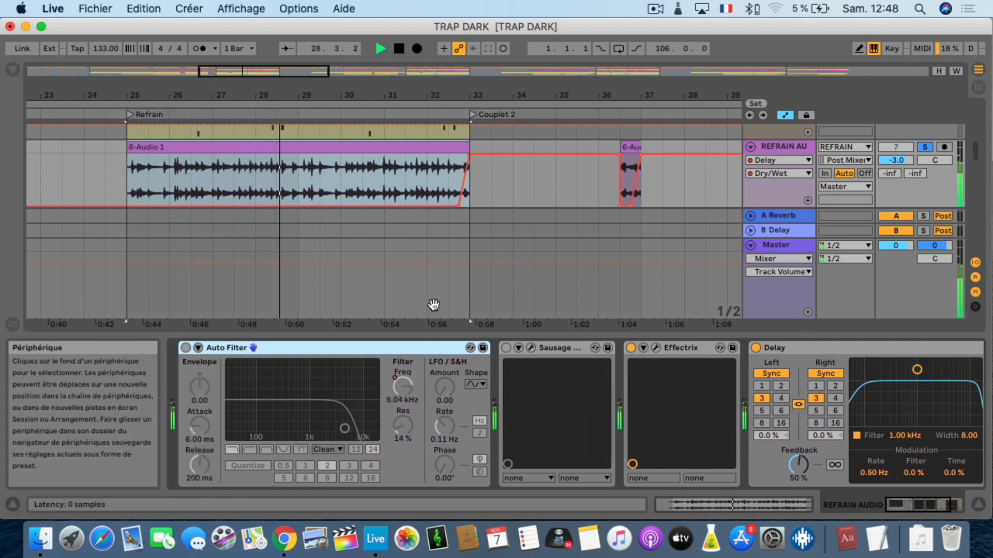
scroll(479, 211, up, 4)
scroll(479, 213, down, 5)
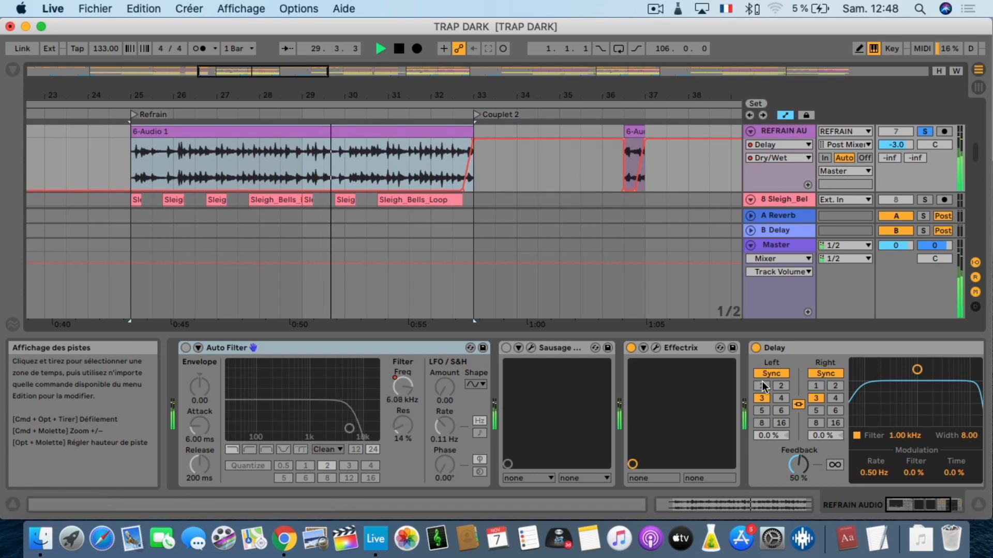
click(185, 348)
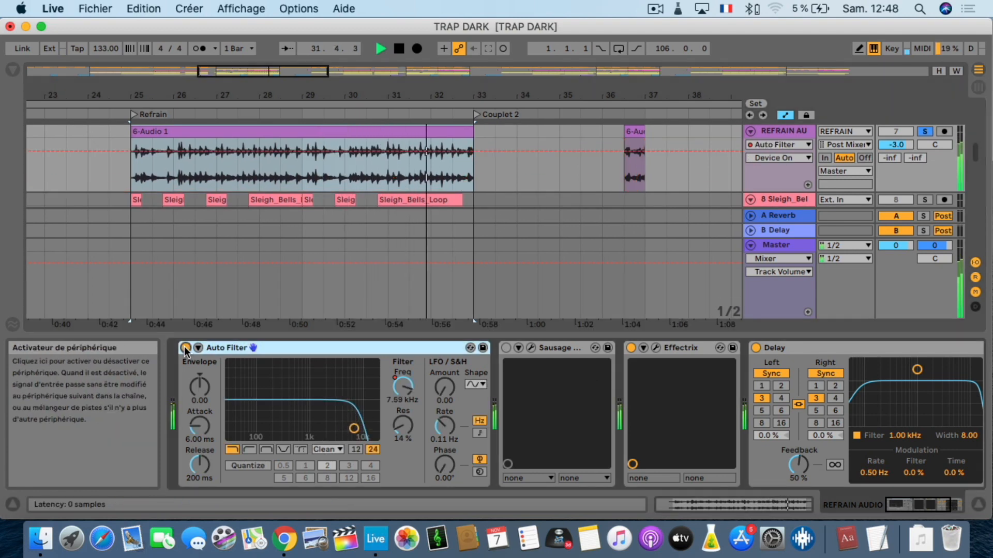
click(185, 348)
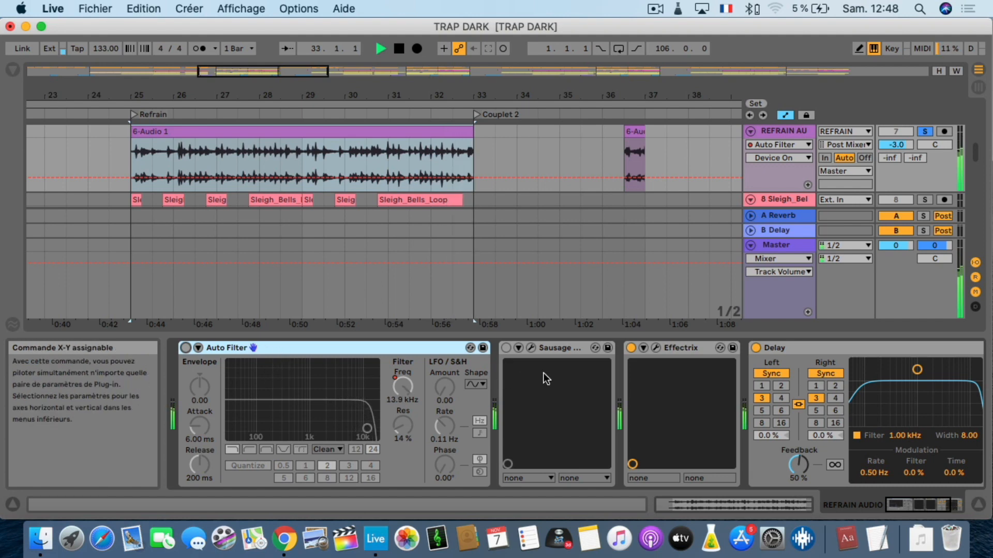
Open the Effectrix interface, examine its effect pattern during playback and close it again.
click(655, 347)
key(space)
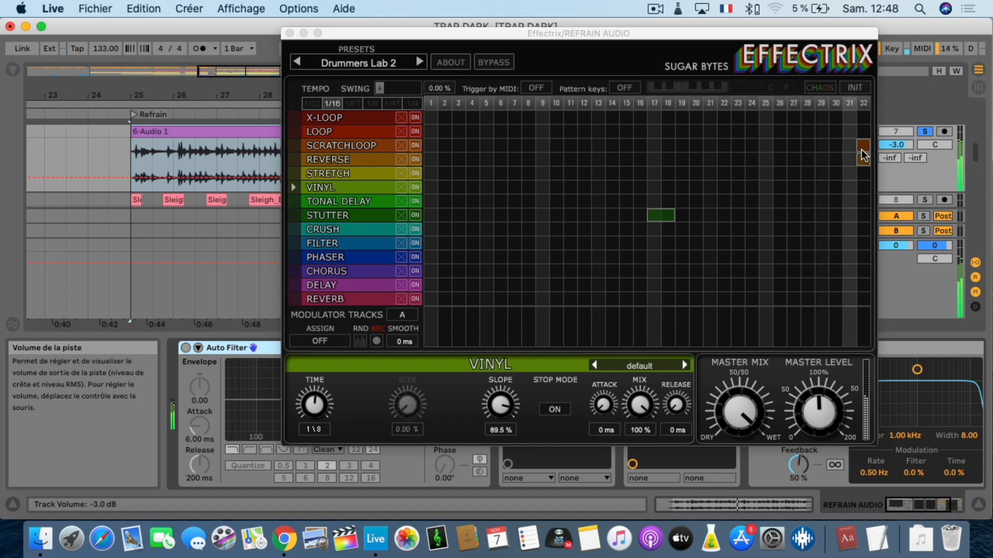
click(290, 34)
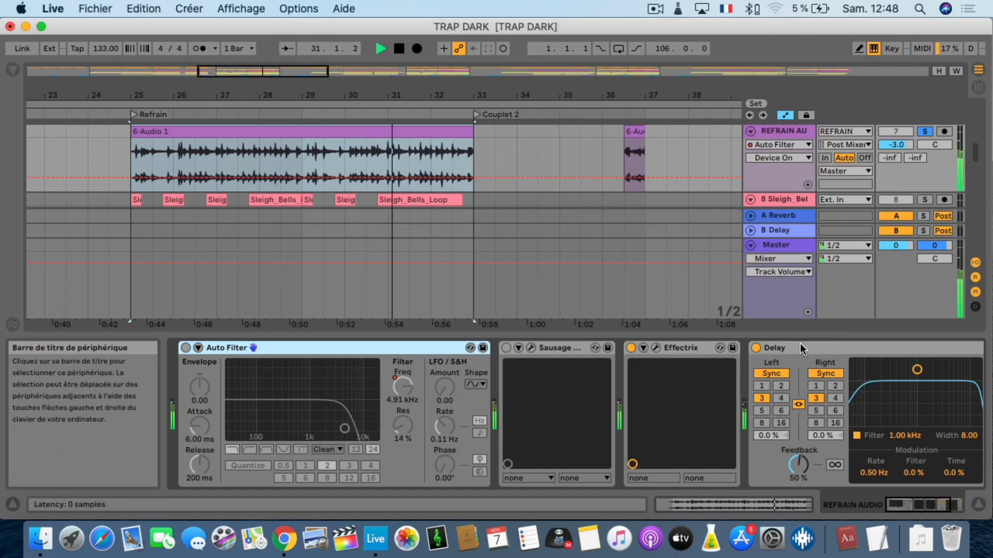
Inspect the Delay's Dry/Wet control and show its automation on the REFRAIN AUDIO track.
scroll(799, 346, right, 5)
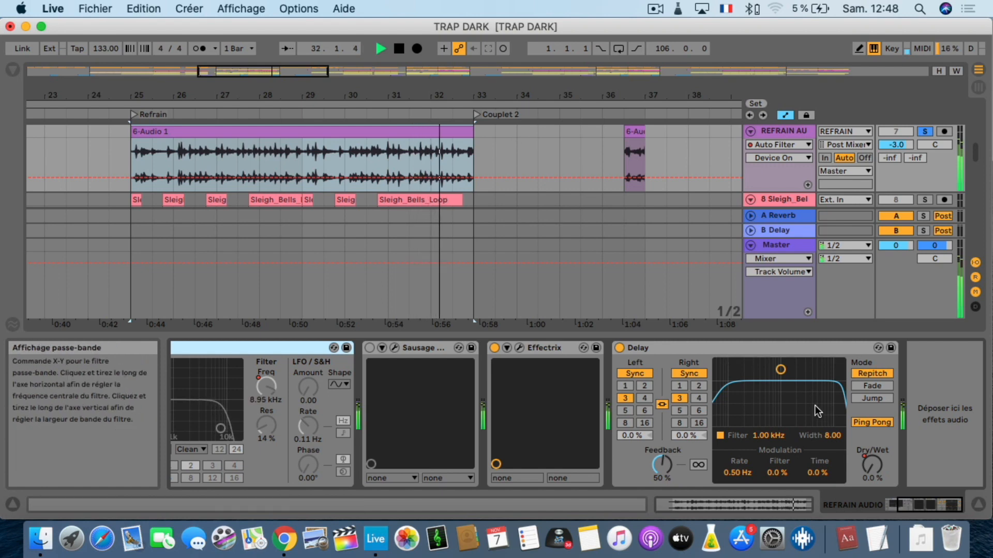
drag(873, 465, 873, 440)
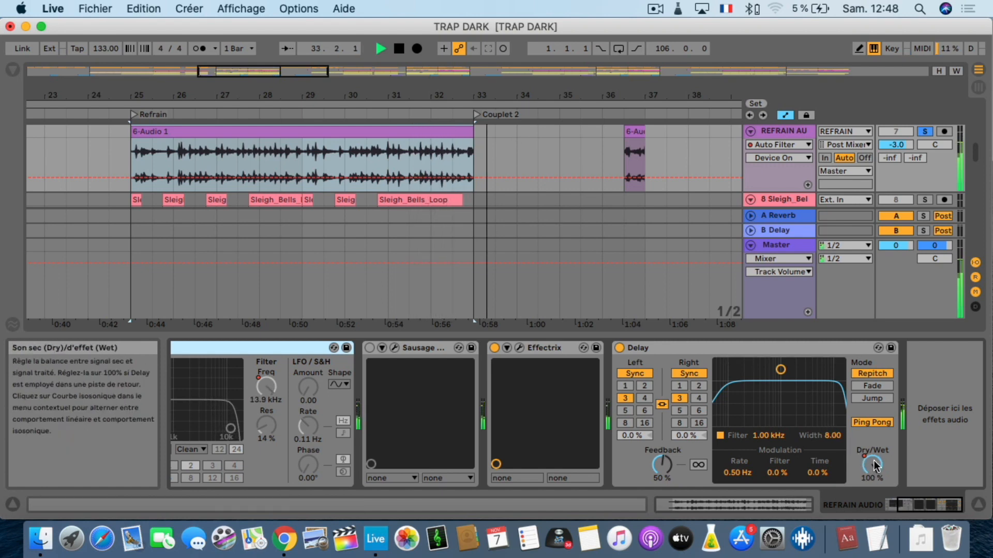
right_click(873, 468)
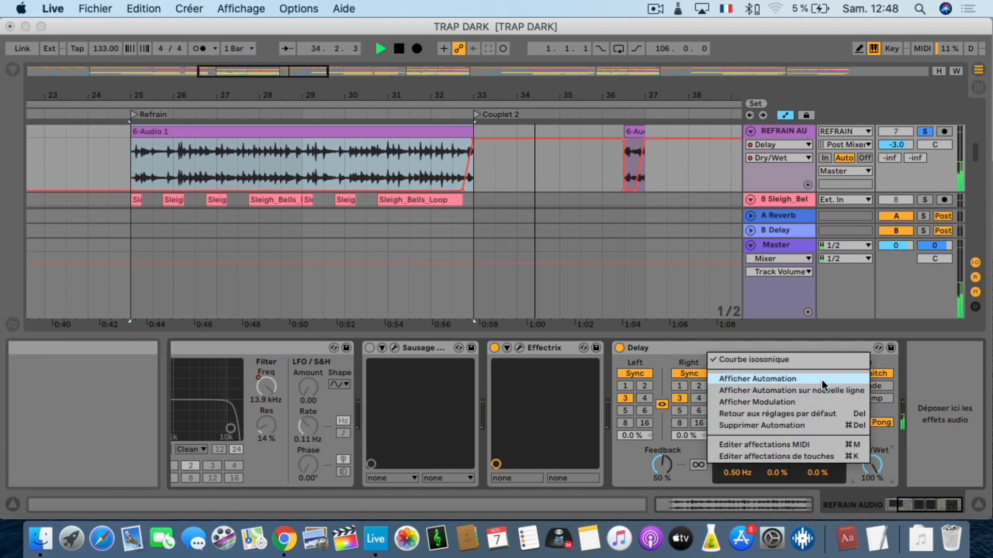
click(793, 374)
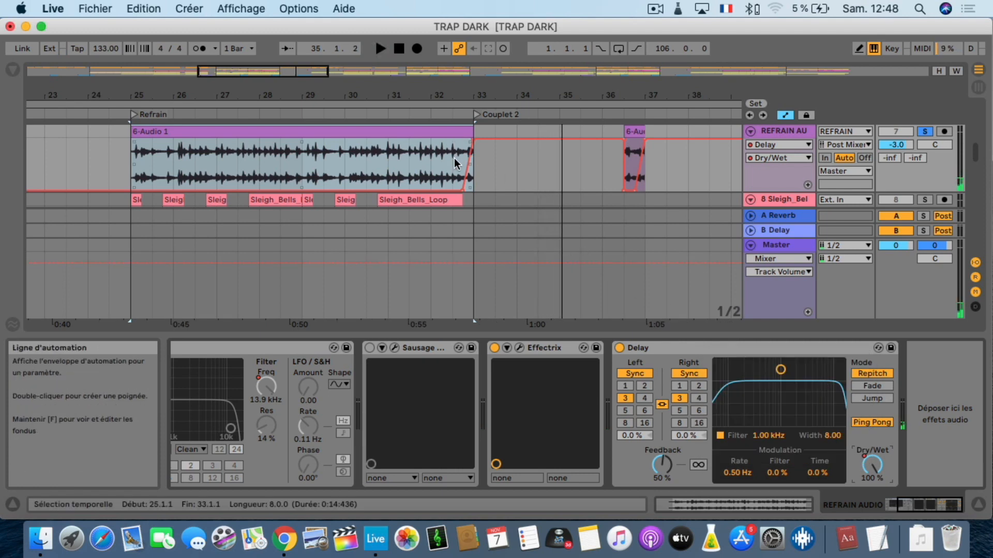
right_click(454, 154)
key(Escape)
Play REFRAIN AUDIO from 32.3, following the Delay automation and the short clips through Couplet 2, and stop playback.
click(453, 154)
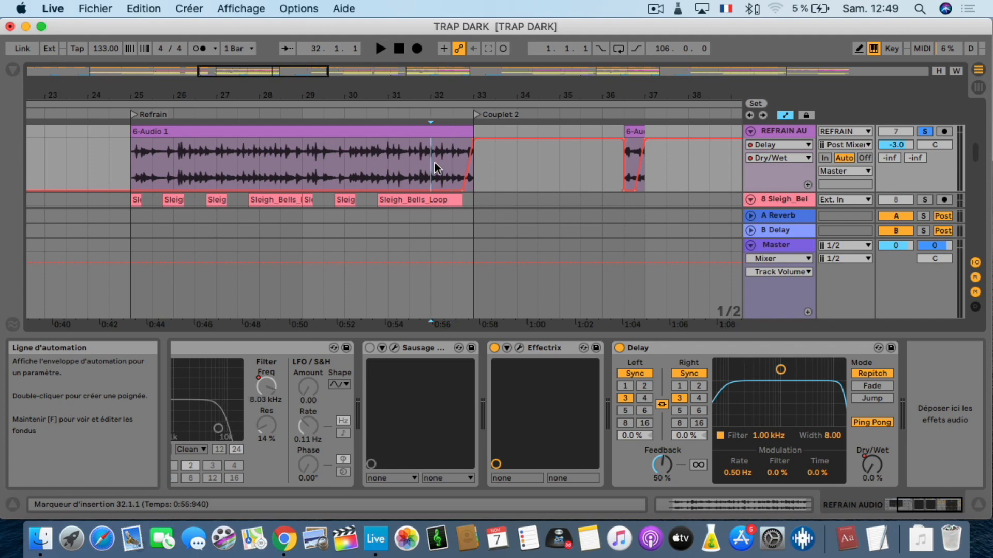
click(449, 166)
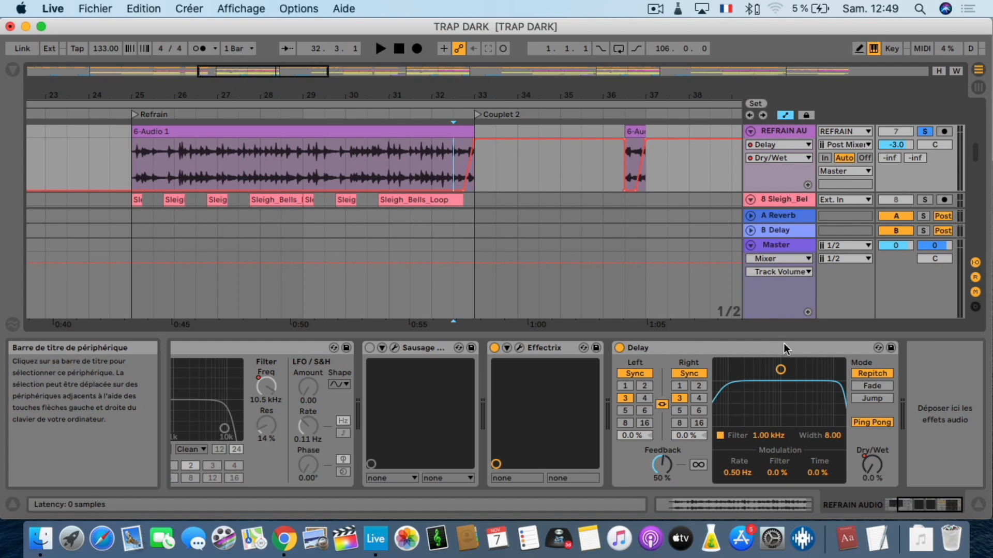
key(space)
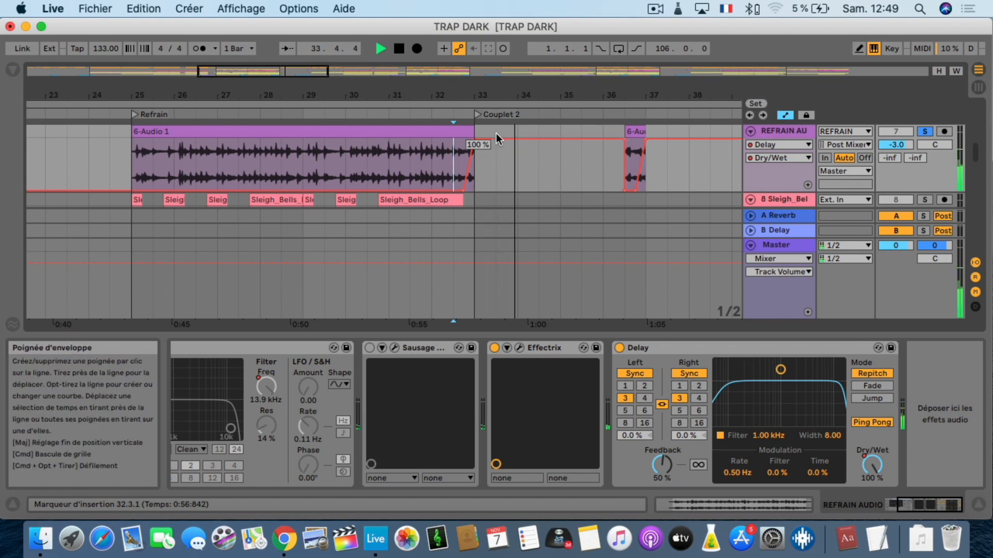
scroll(563, 148, right, 5)
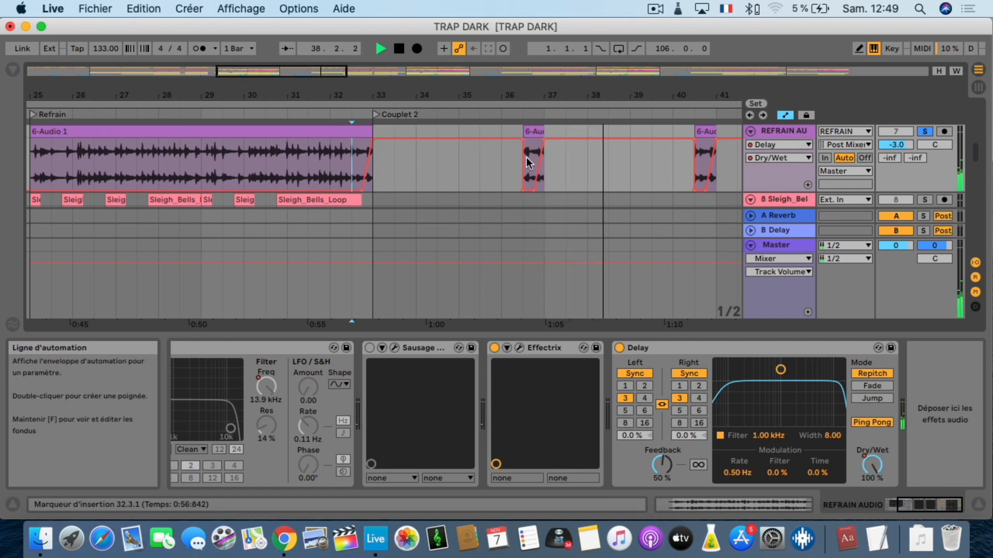
scroll(663, 150, right, 4)
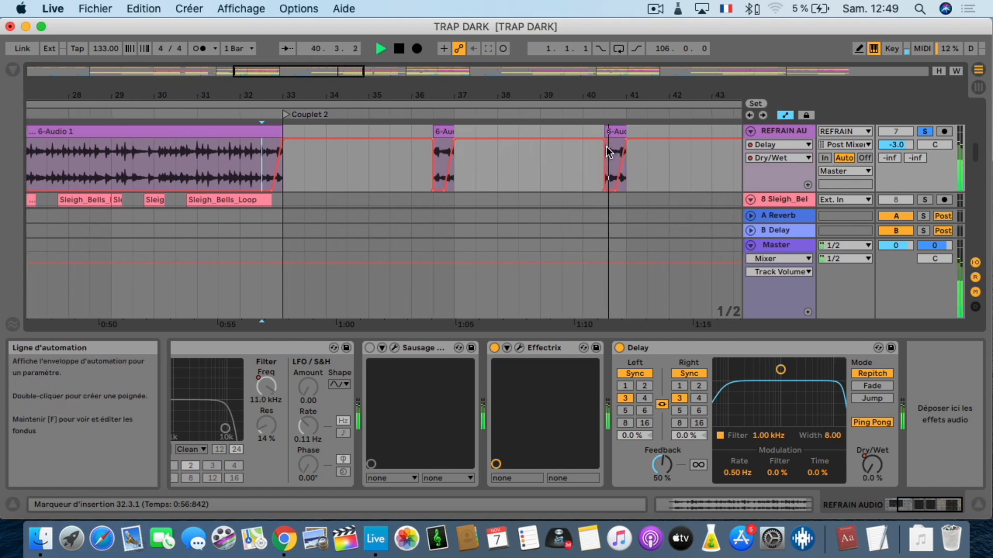
scroll(607, 150, right, 4)
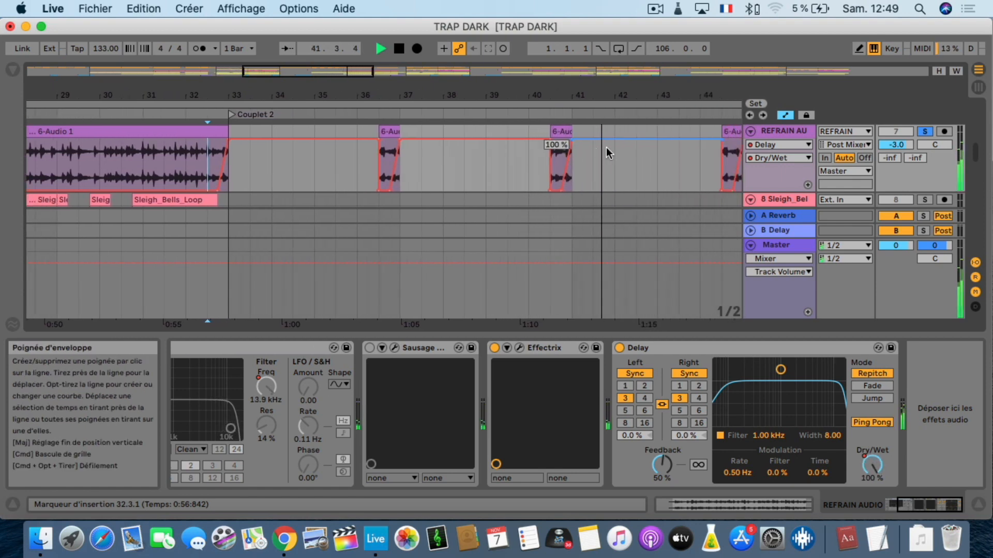
drag(586, 93, 584, 68)
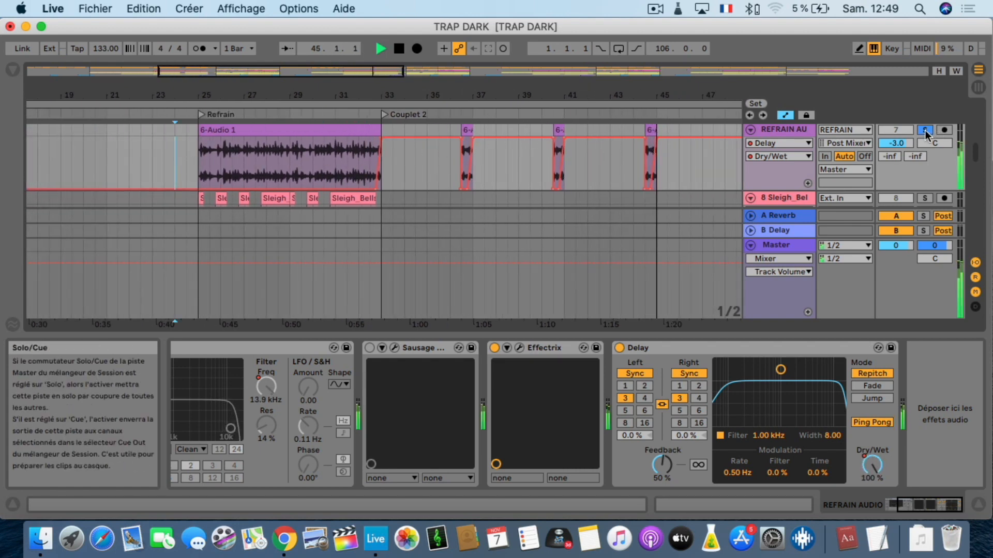
key(space)
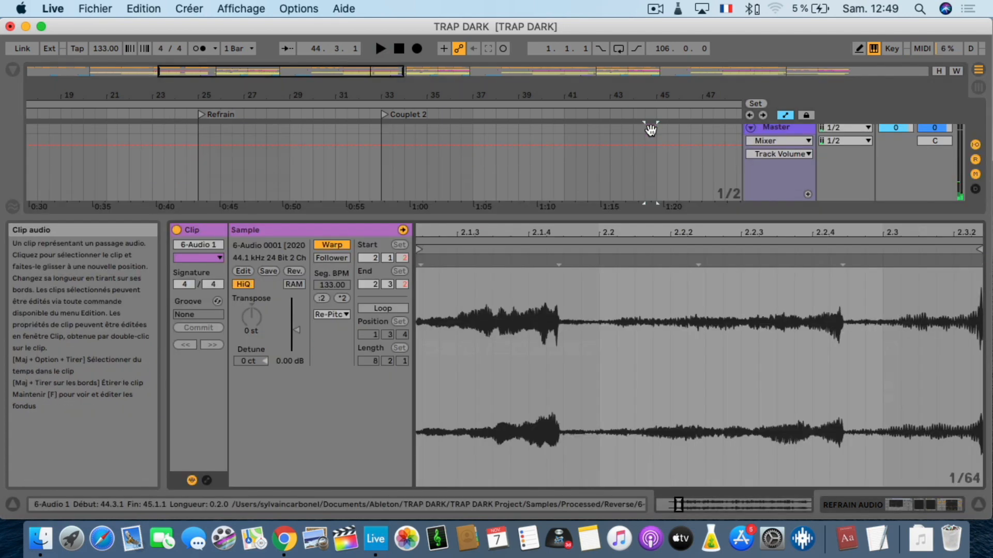
Open the short REFRAIN AUDIO clip at 44.3 to examine its waveform and sample reverse option, and close the detail view.
double_click(651, 129)
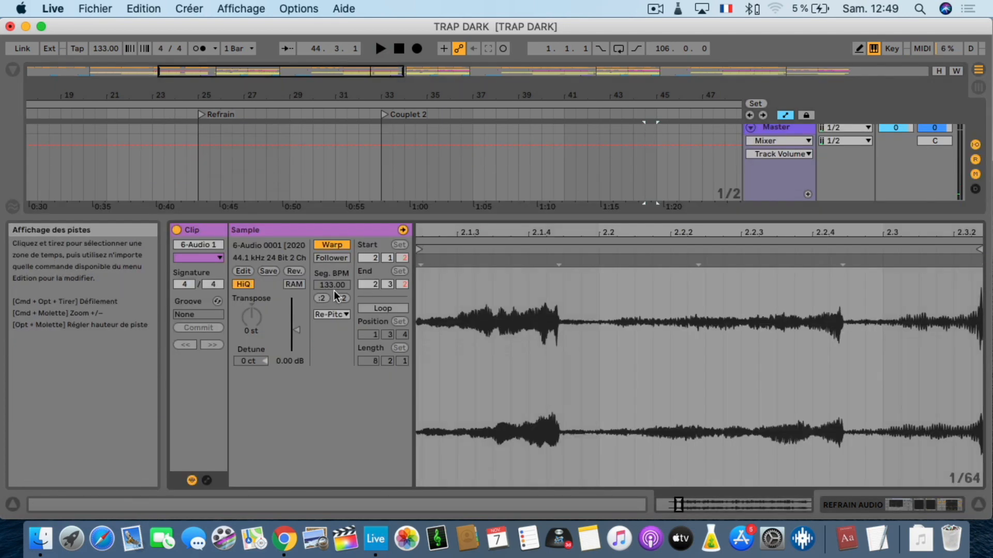
click(293, 272)
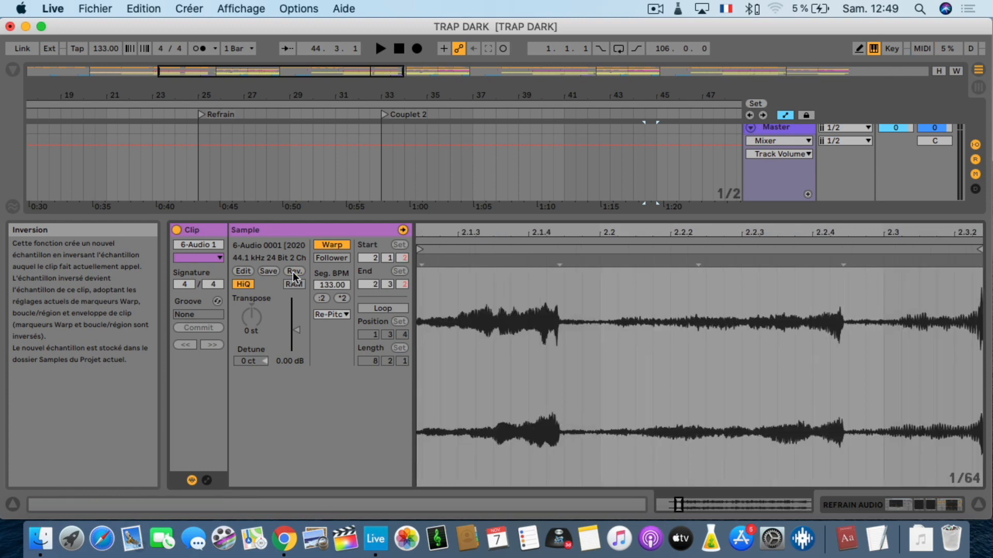
click(977, 506)
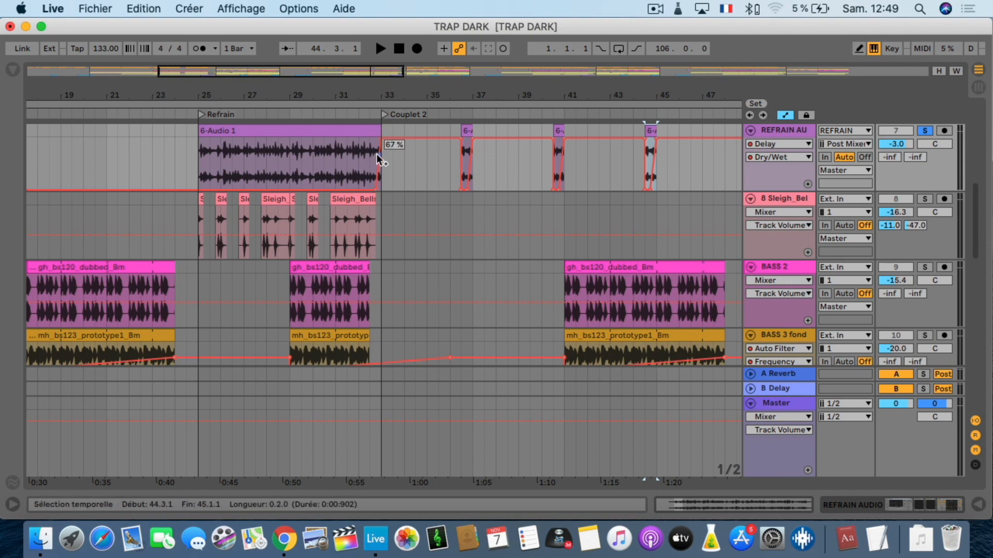
Copy the first half bar of the Refrain audio clip to 24.3 on the REFRAIN AUDIO track, without converting it to MIDI.
mouse_move(206, 151)
mouse_down()
mouse_move(192, 136)
mouse_move(191, 158)
mouse_up()
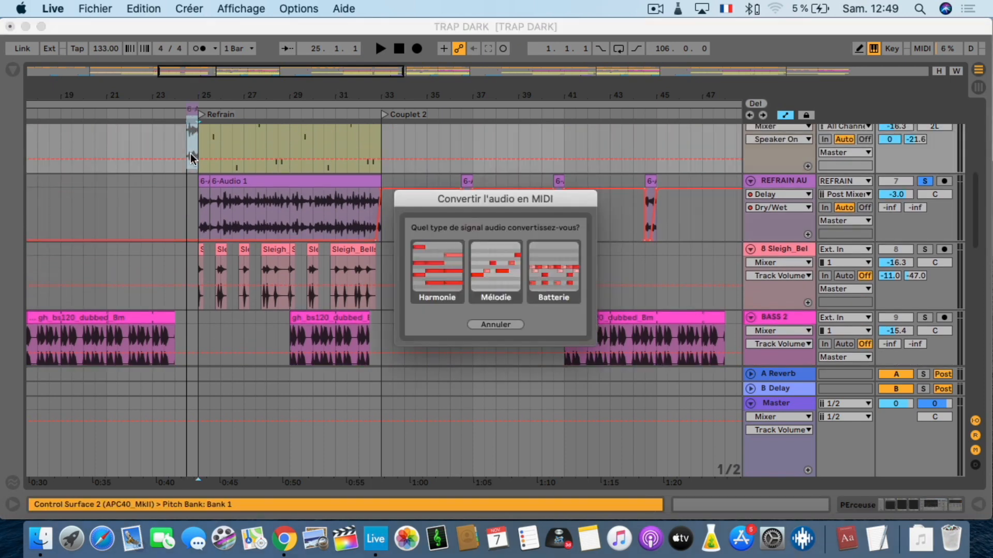
click(496, 324)
click(195, 189)
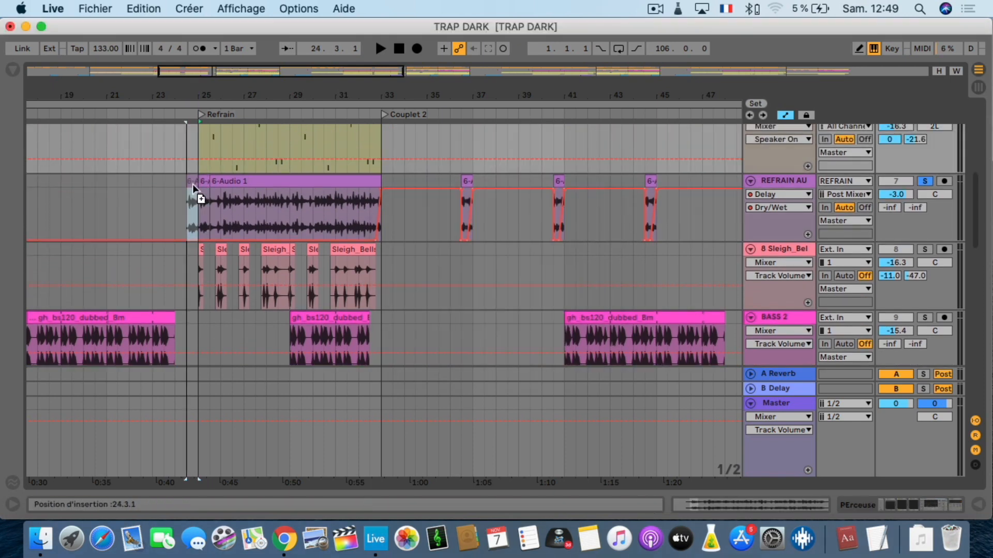
click(193, 184)
Reverse the sample of the copied half-bar clip at 24.3 and close the detail view.
double_click(192, 180)
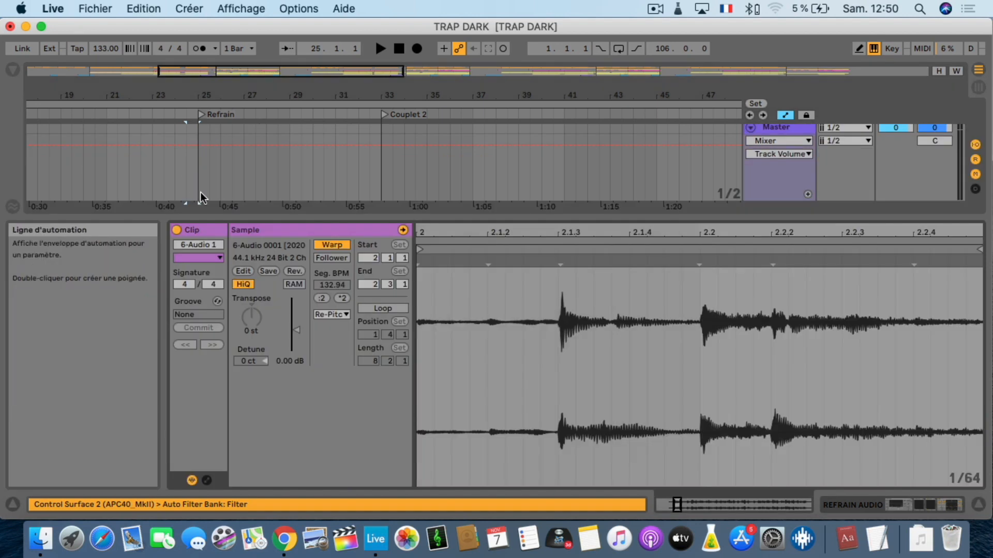
click(293, 272)
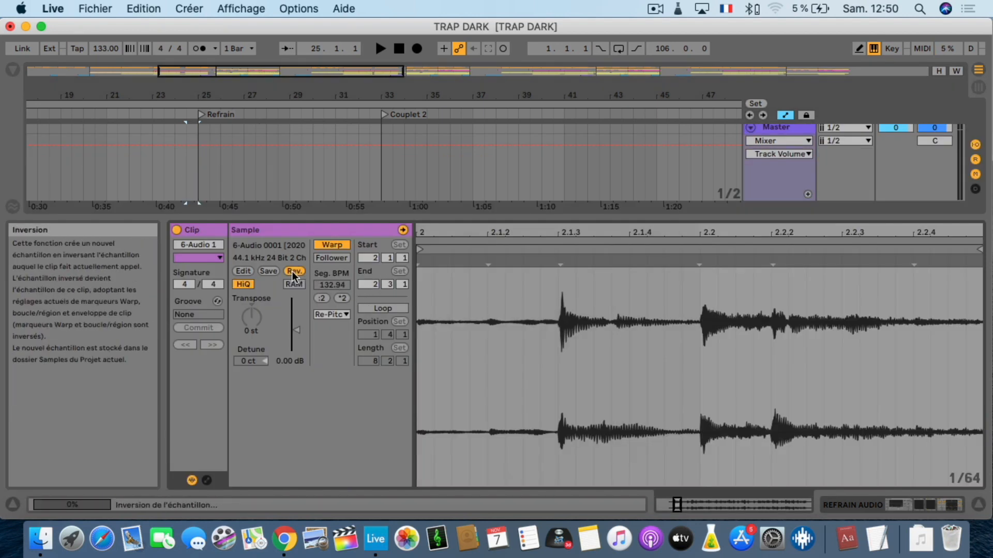
click(977, 506)
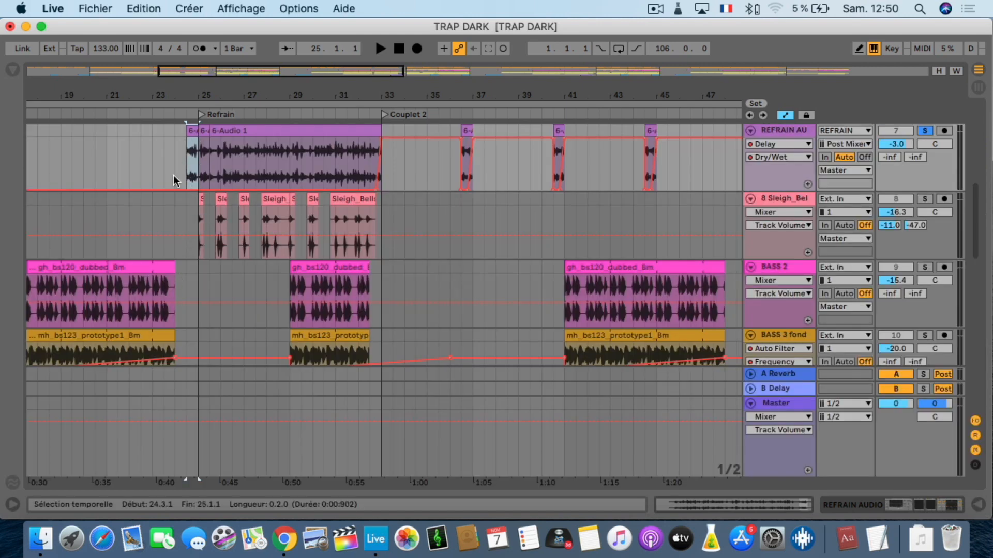
Play from the reversed clip at 24.3, turn off the REFRAIN AUDIO solo, replay the full mix and stop.
click(186, 156)
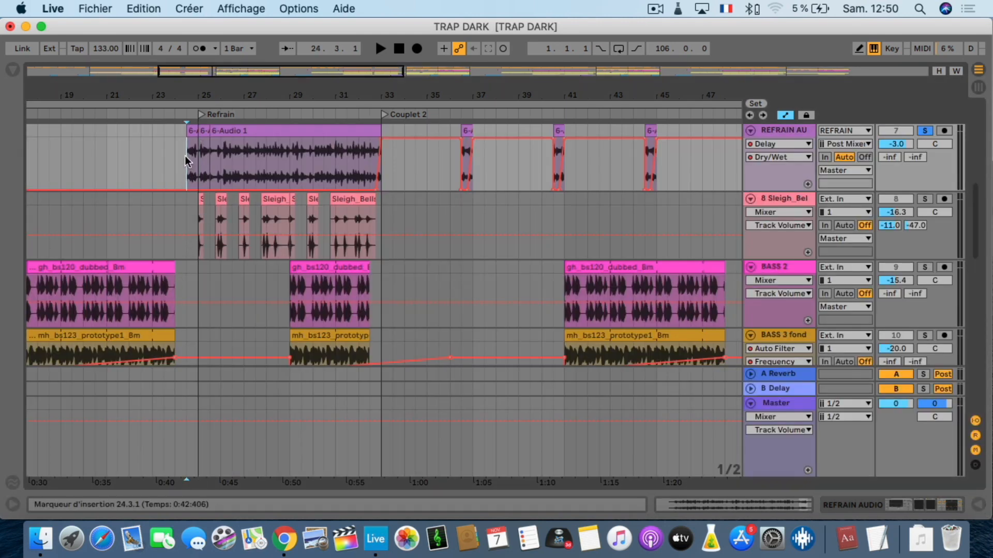
key(space)
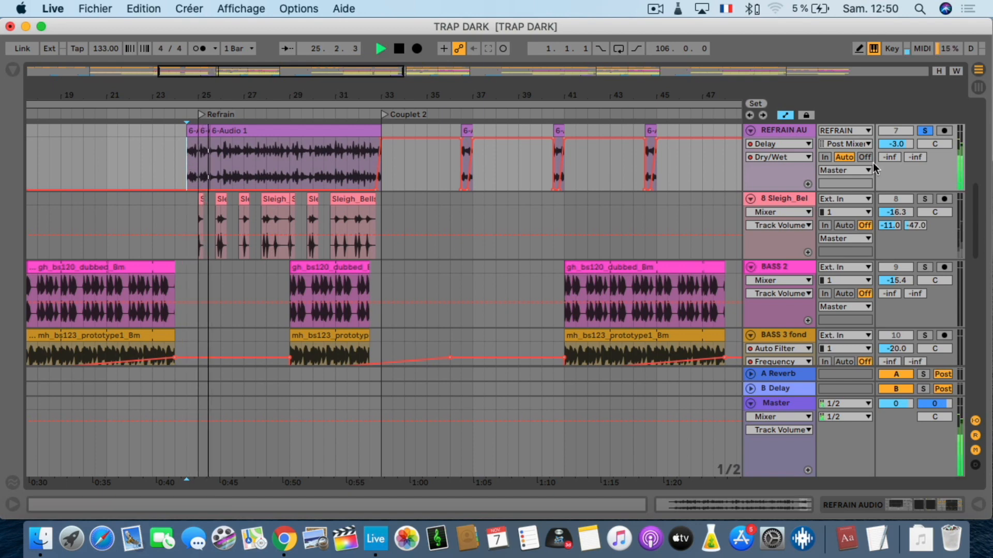
click(924, 130)
key(space)
key(space)
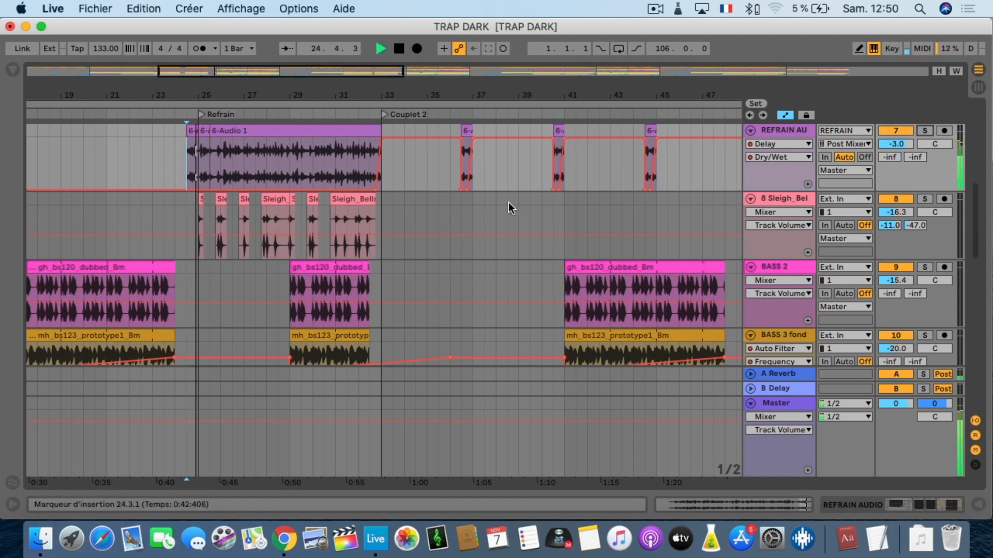
key(space)
Play the full mix from 23.3 through the transition into the Refrain and stop playback.
click(163, 166)
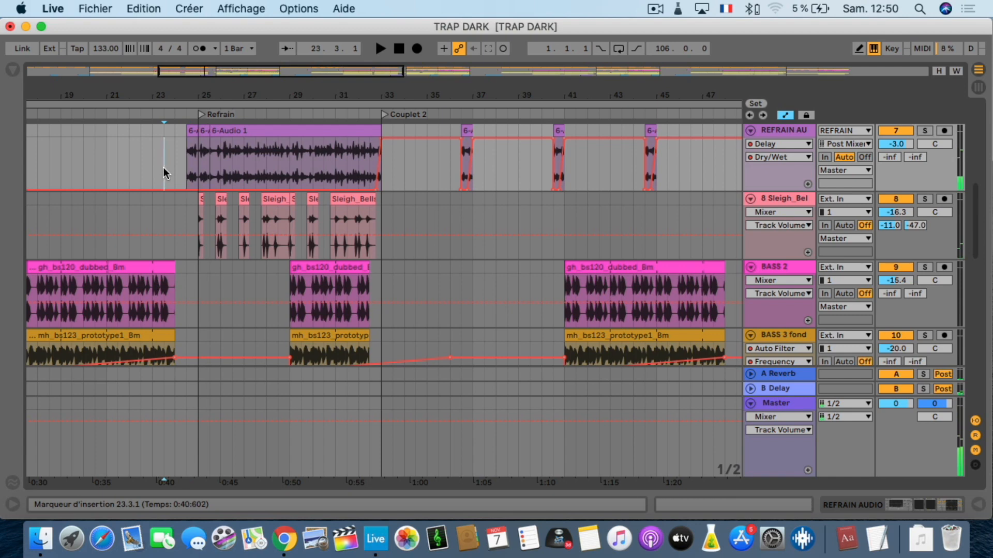
key(space)
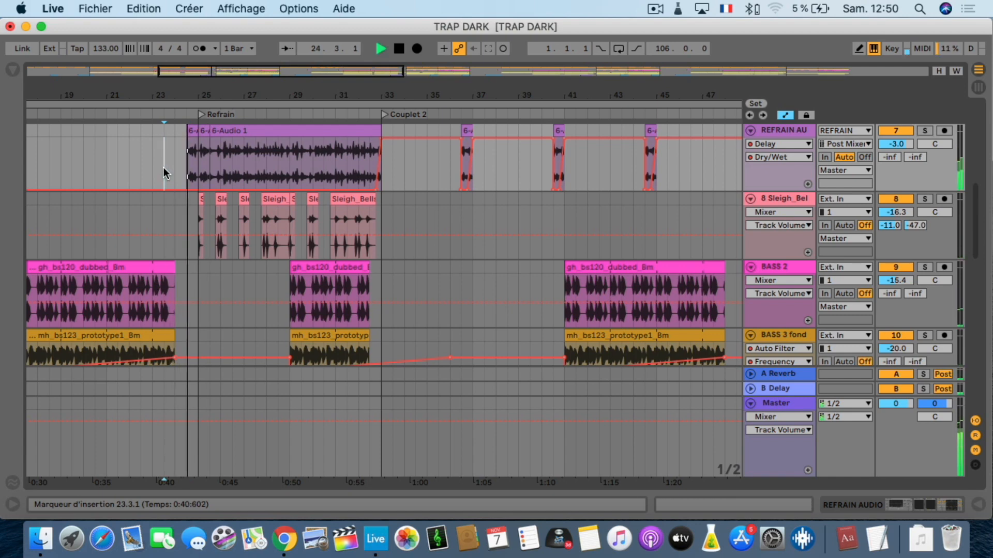
key(space)
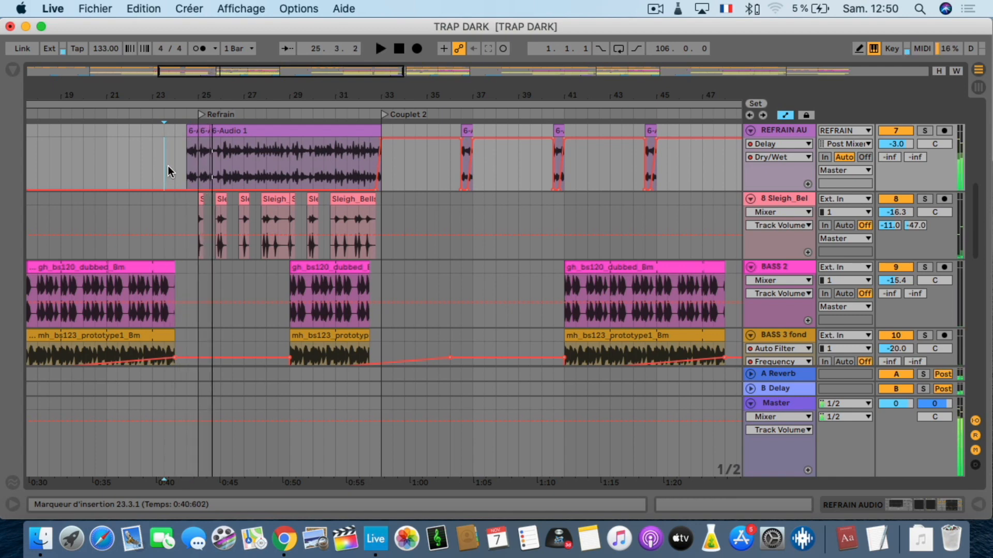
Delete the reversed half-bar clip at 24.3 on the REFRAIN AUDIO track.
click(190, 131)
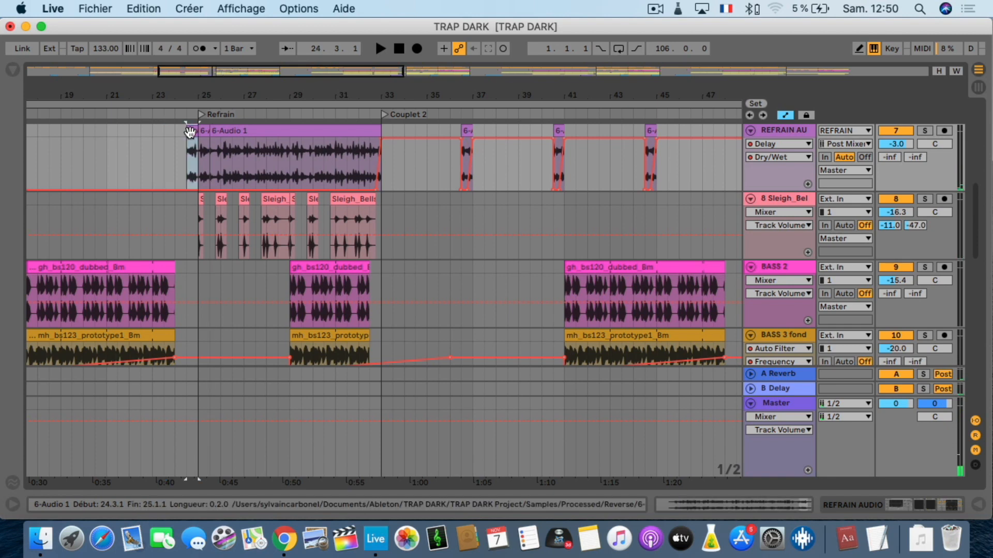
click(190, 136)
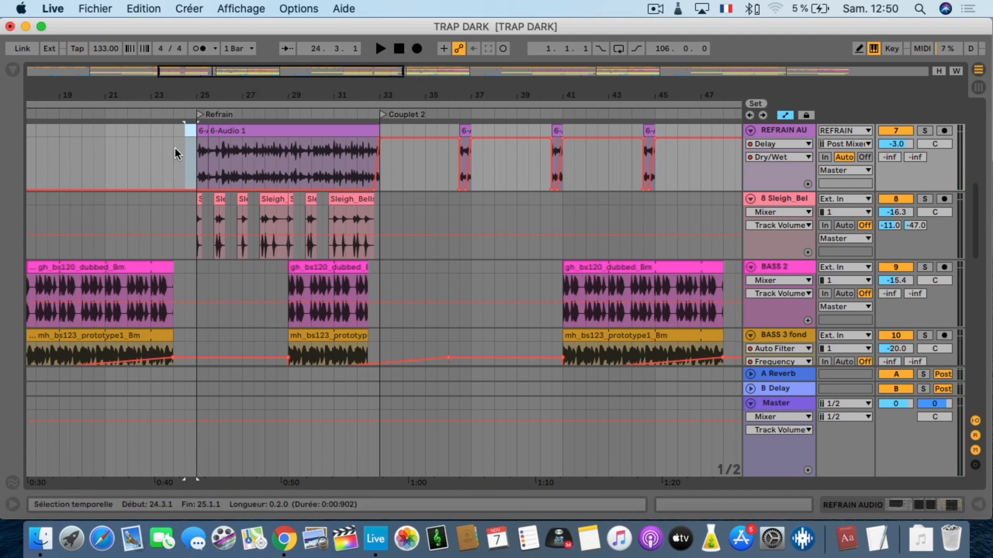
Play the mix from 24.1 and again from 23.1 into the Refrain, and stop playback.
click(175, 147)
key(space)
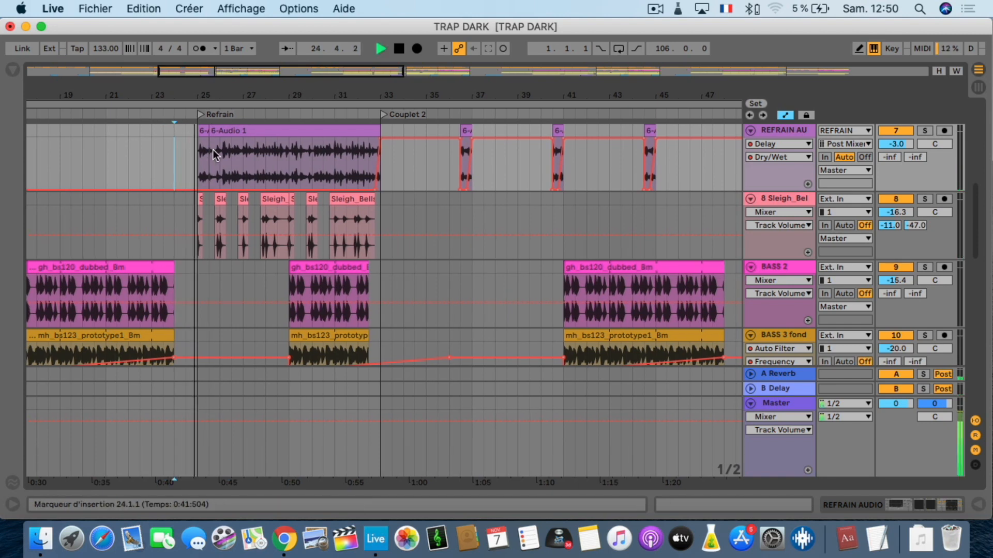
click(151, 160)
key(space)
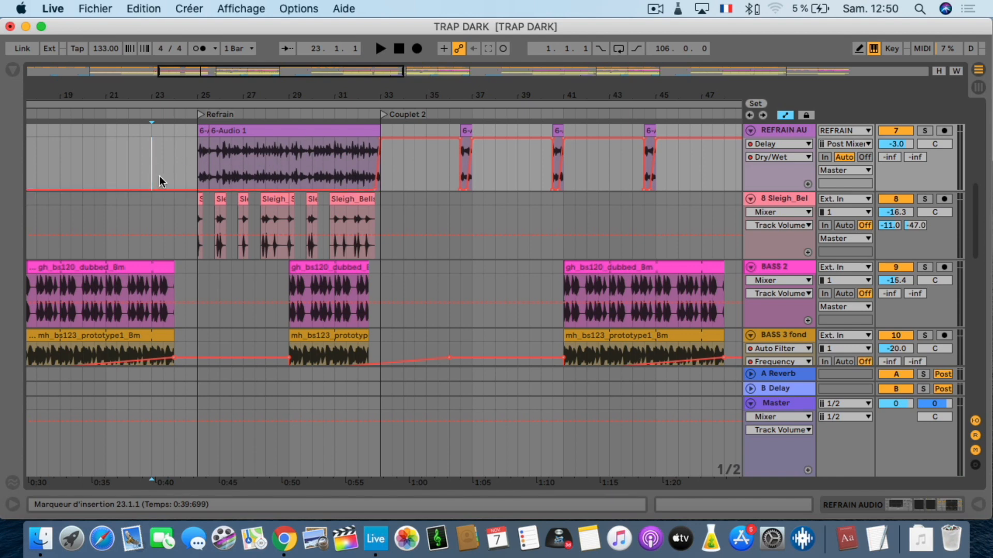
key(space)
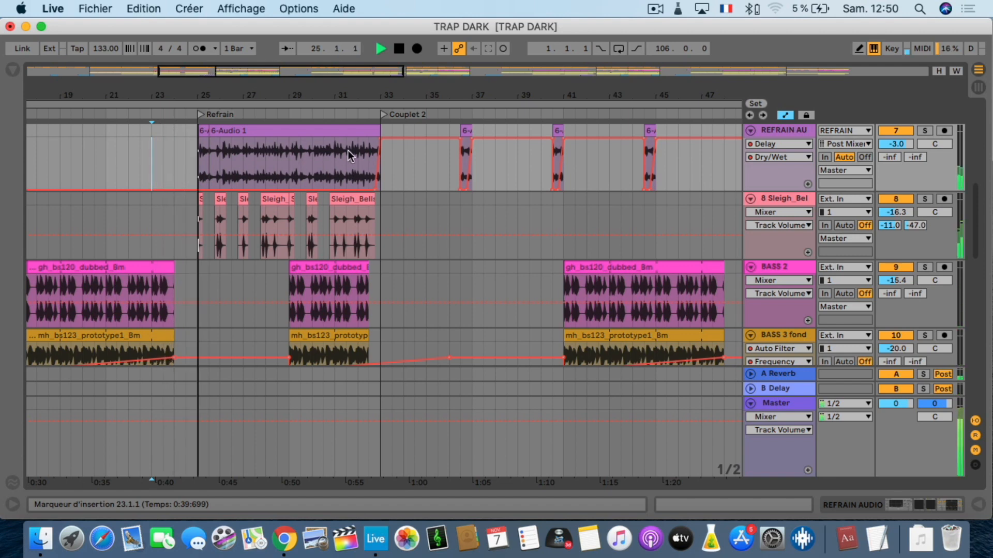
scroll(365, 159, right, 1)
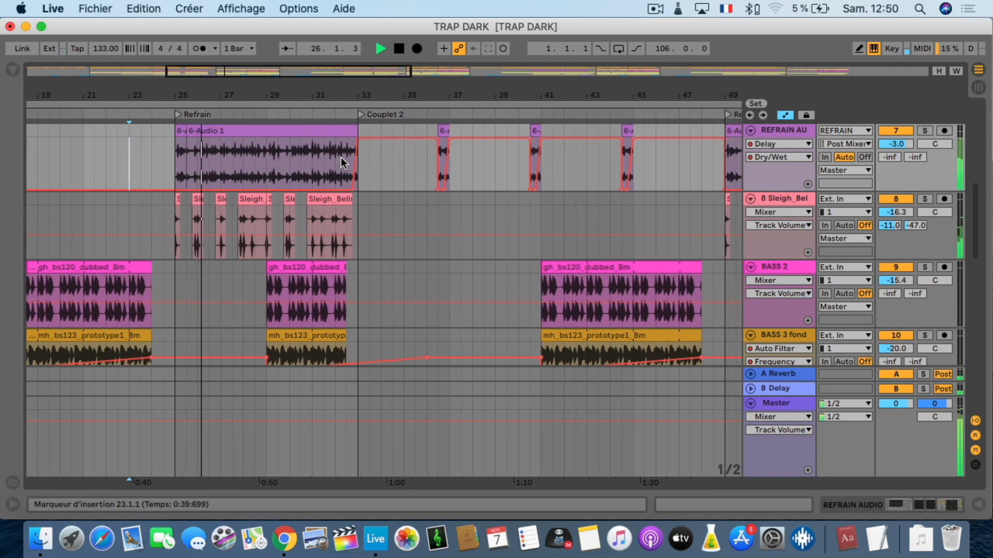
key(space)
Play the full mix from 32.3 through the end of the Refrain into Couplet 2.
click(343, 155)
scroll(343, 156, left, 1)
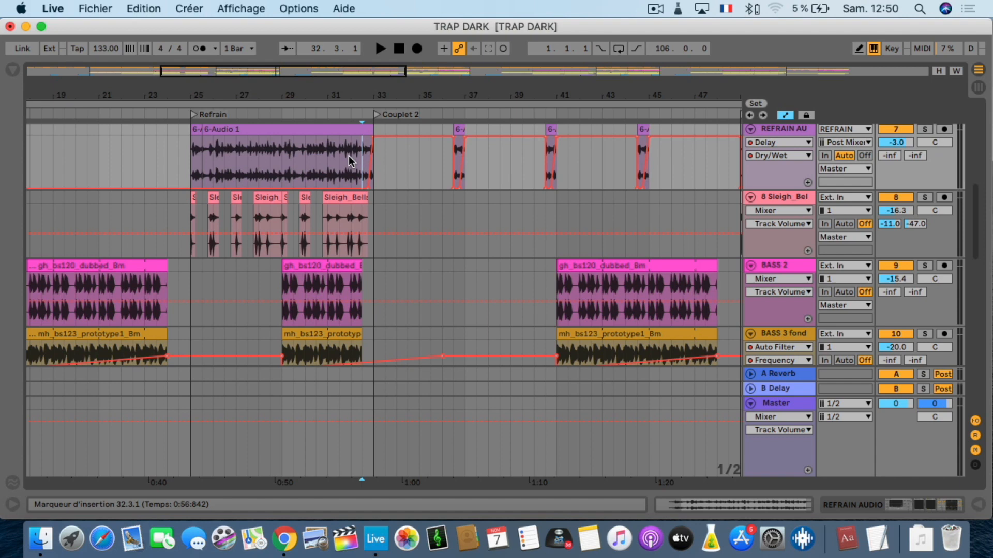
key(space)
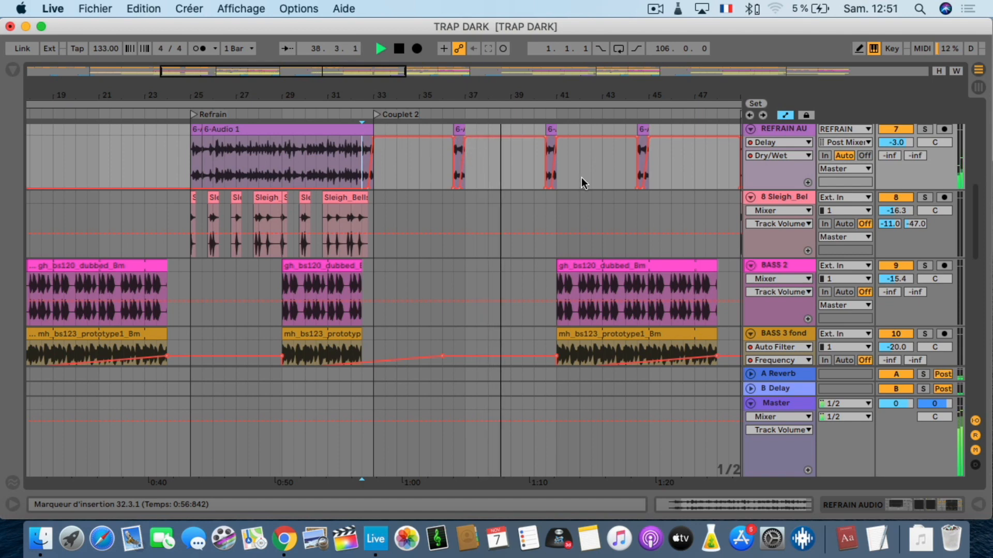
drag(581, 87, 505, 80)
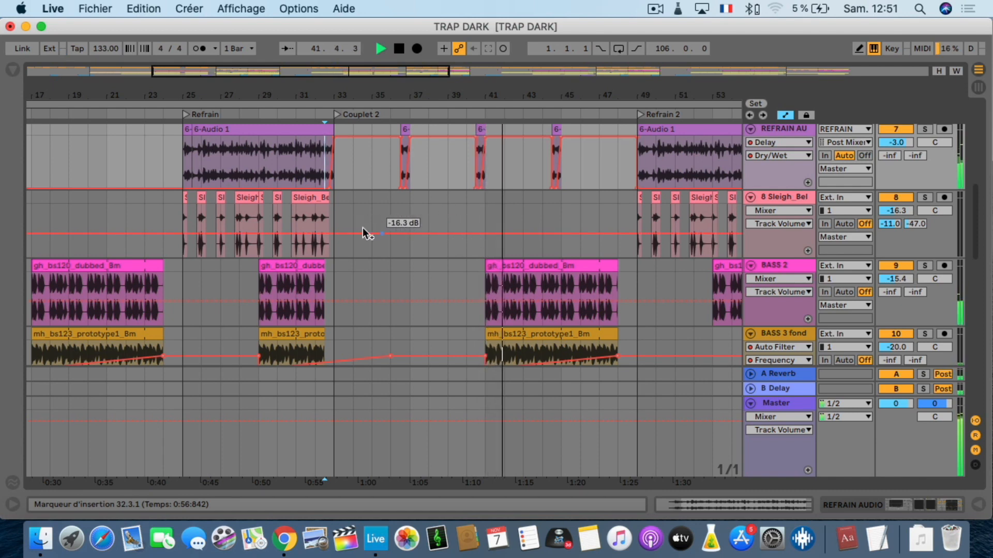
Look over the tracks in Couplet 2 and select the PAD clip at 33.1.
scroll(684, 231, up, 3)
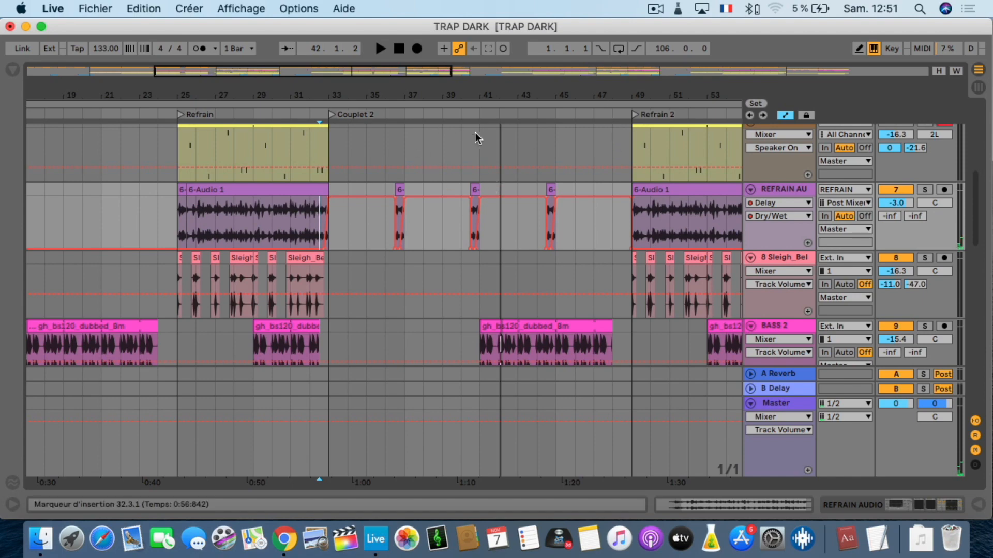
scroll(451, 233, down, 8)
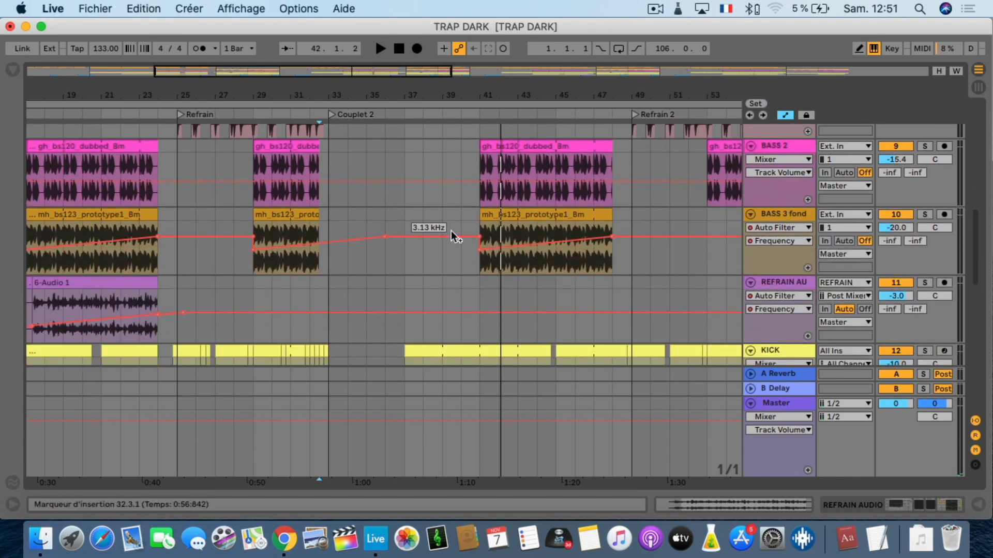
scroll(451, 233, up, 18)
scroll(451, 231, up, 2)
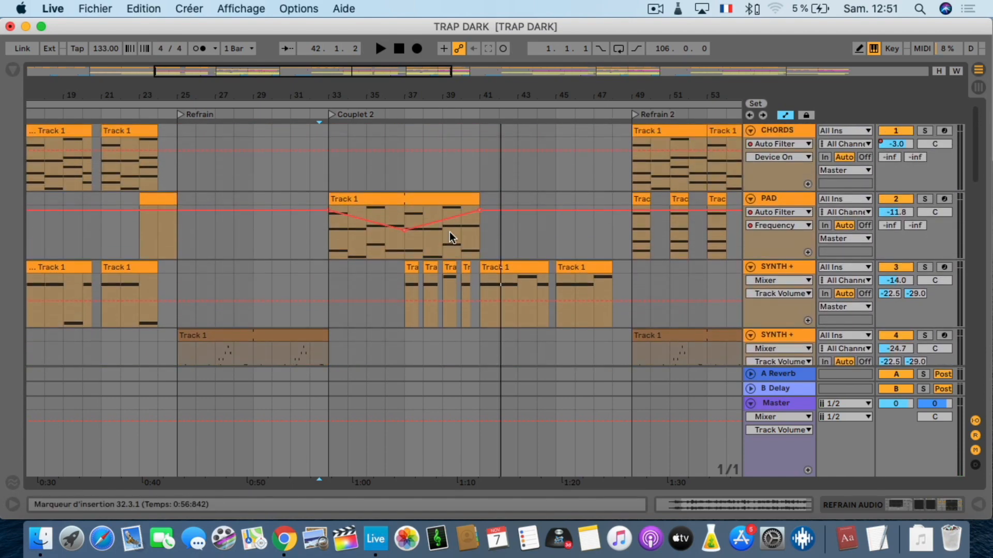
click(343, 201)
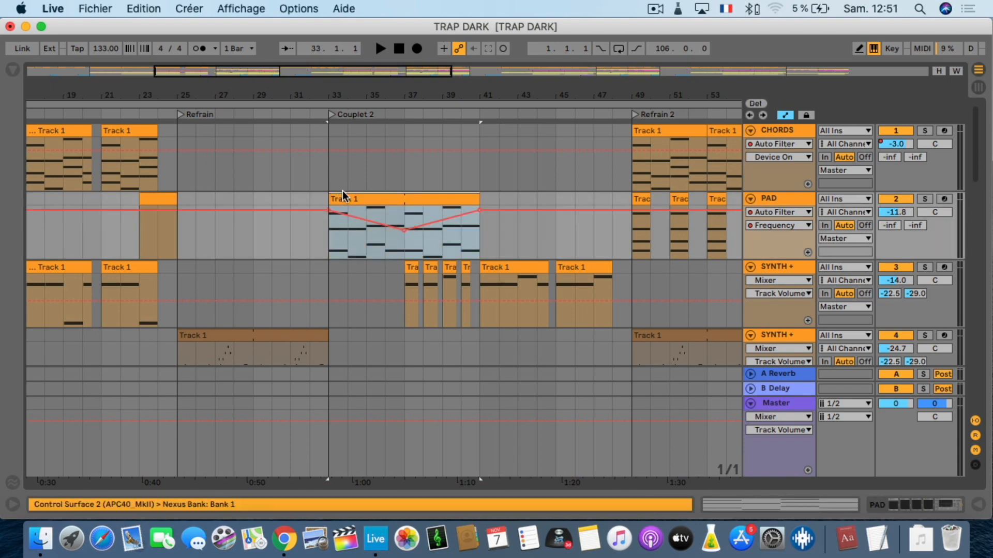
Play the first Couplet from 9.1, briefly soloing CHORDS, select the Couplet 2 PAD clip and stop playback.
scroll(333, 194, left, 10)
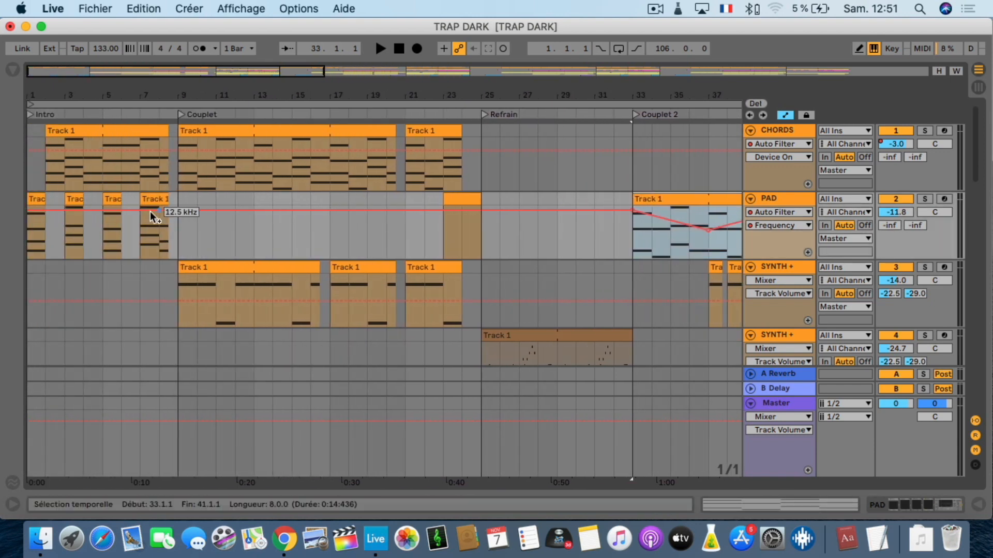
click(177, 226)
key(space)
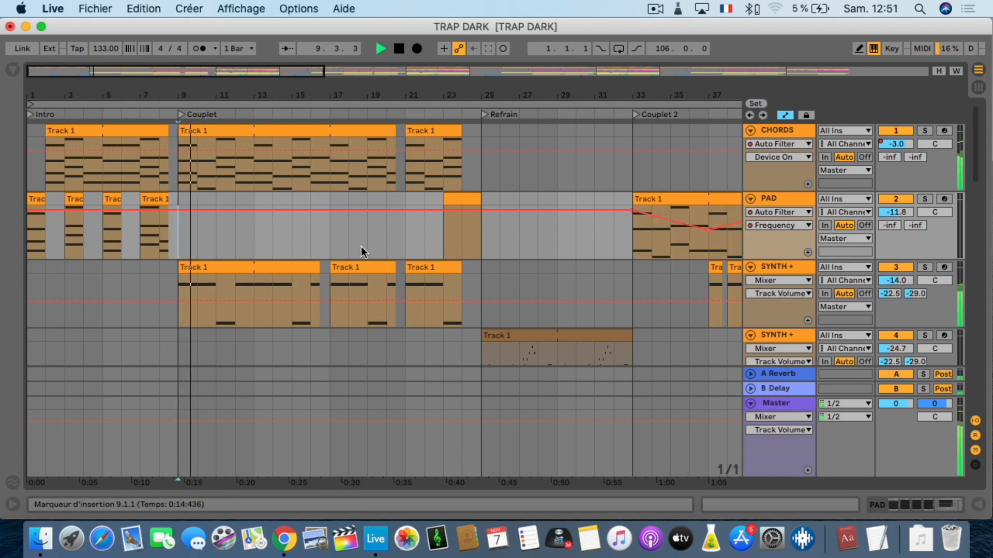
click(924, 131)
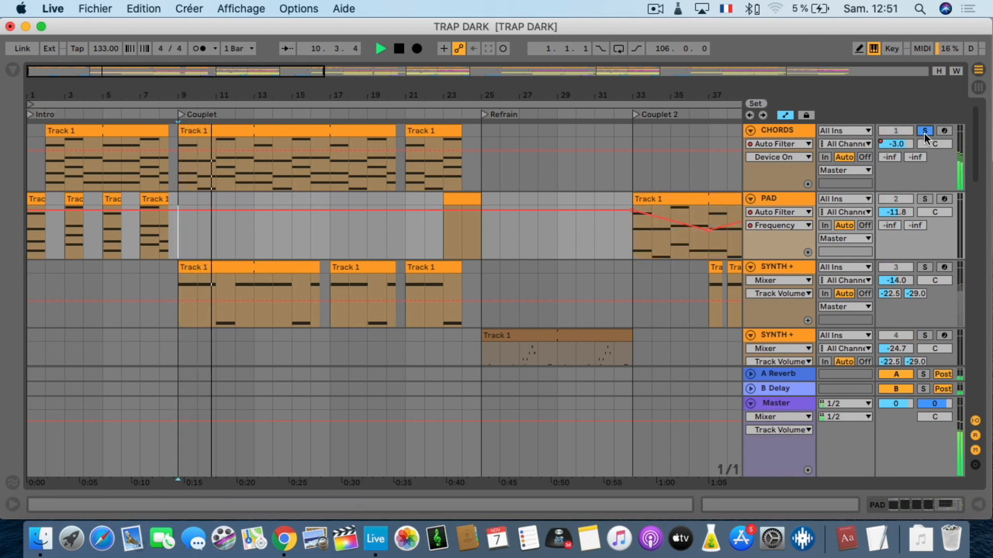
click(925, 132)
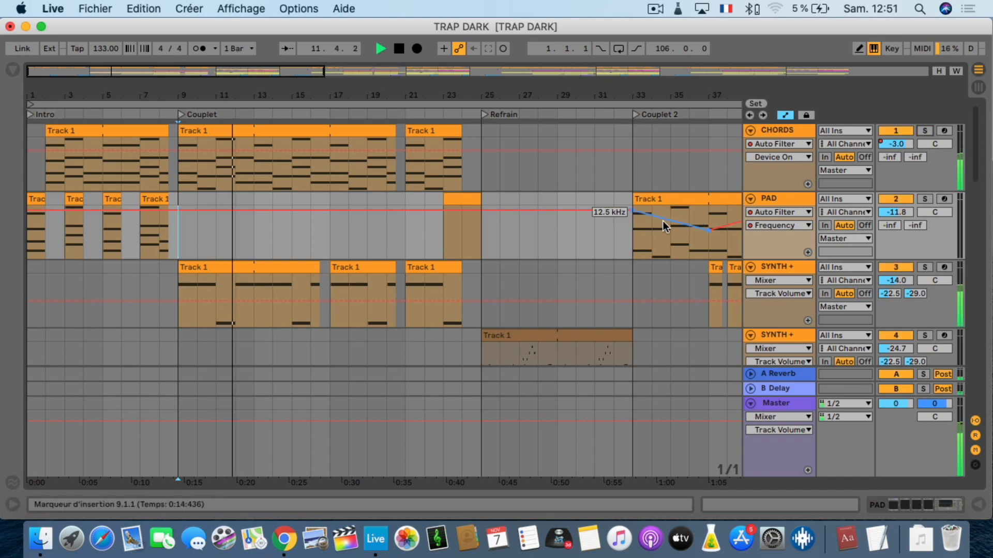
click(669, 200)
key(space)
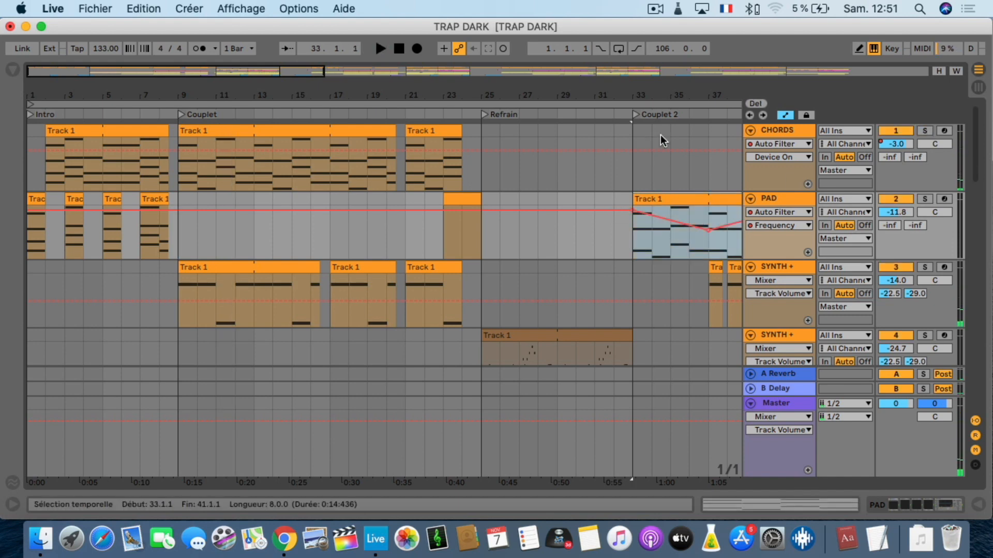
Play from 32.1 into Couplet 2 and solo the PAD track.
scroll(634, 190, right, 4)
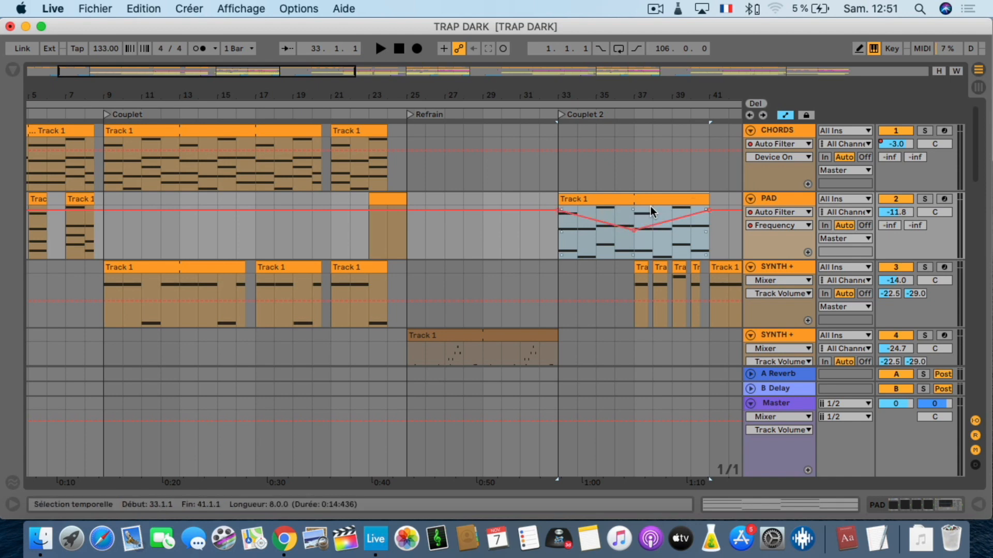
click(532, 198)
key(space)
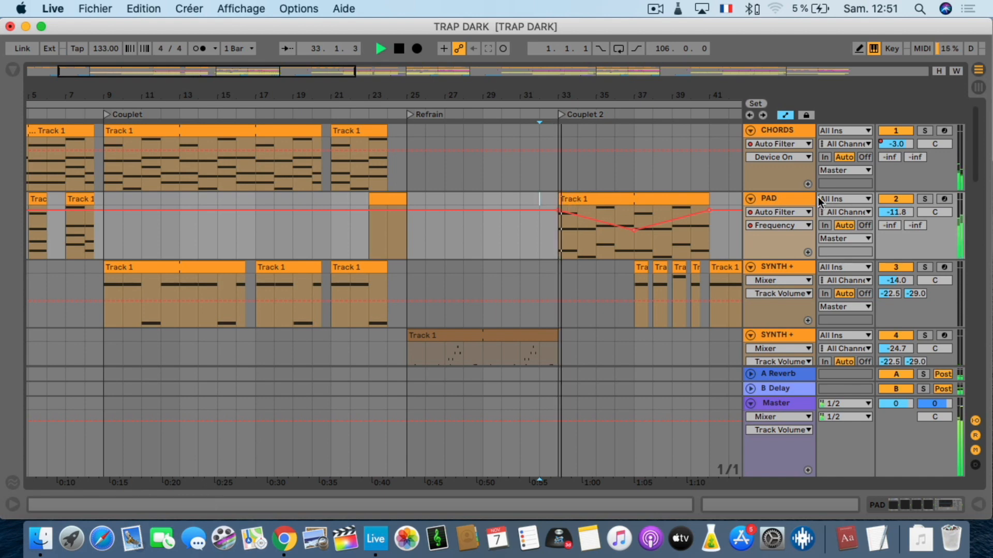
click(924, 199)
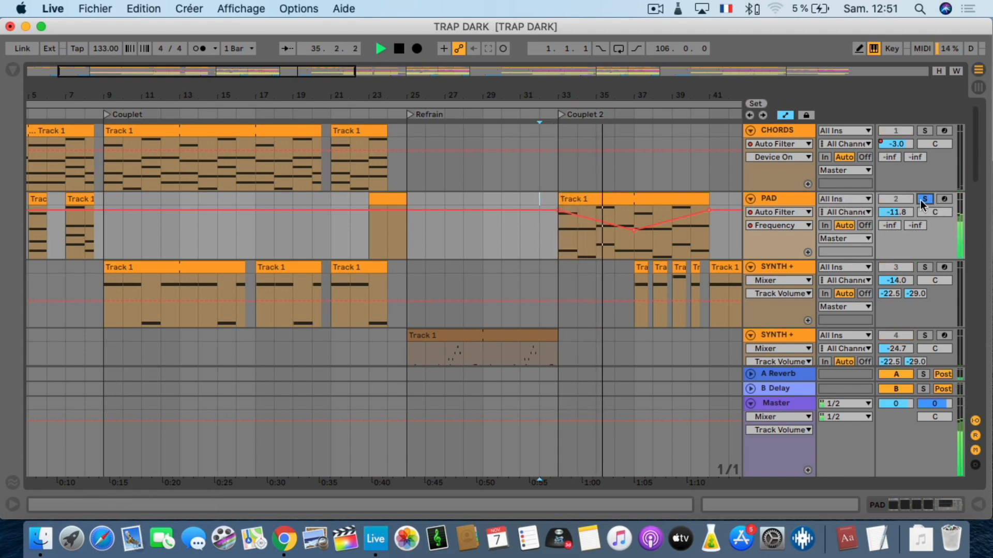
Open the PAD track's device chain, show the Auto Filter's frequency automation and stop playback.
click(770, 198)
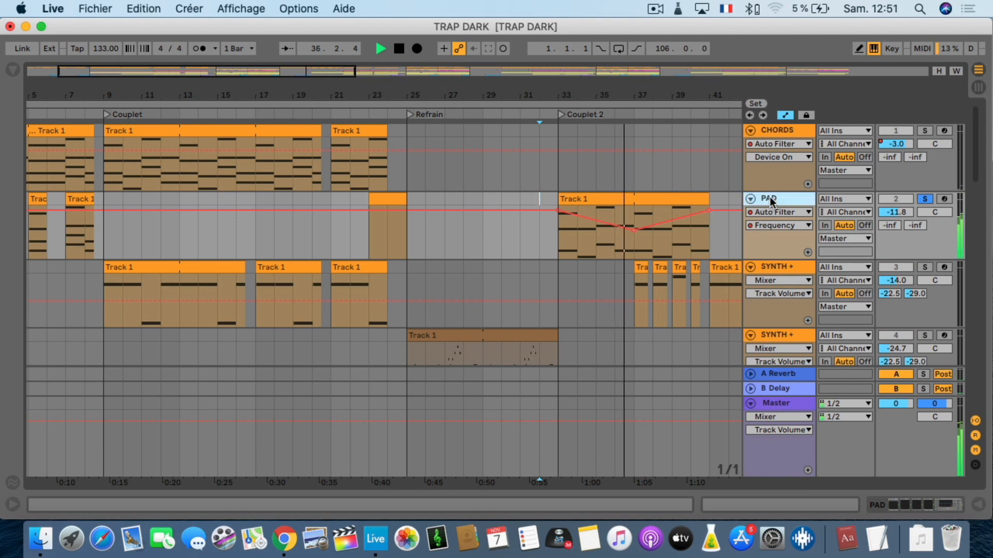
double_click(771, 198)
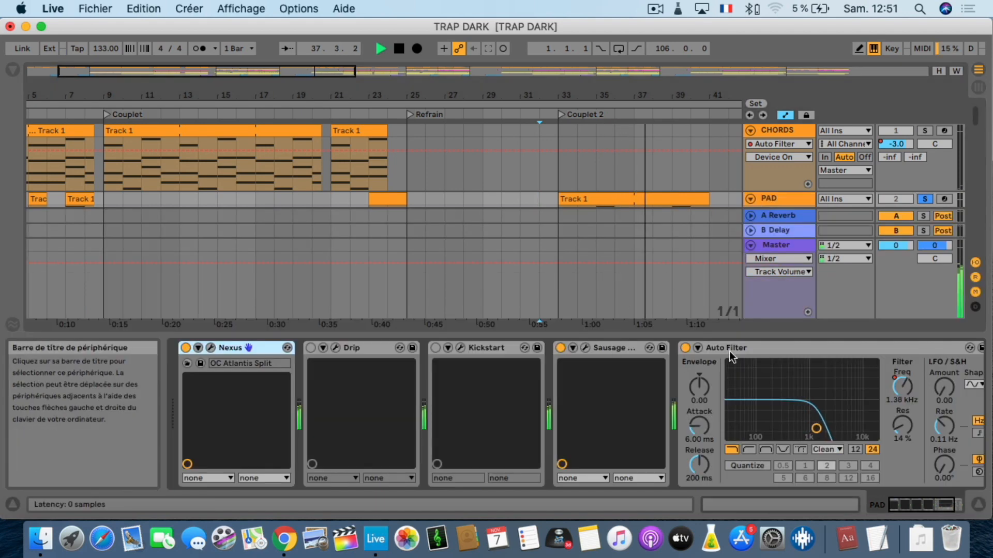
right_click(902, 388)
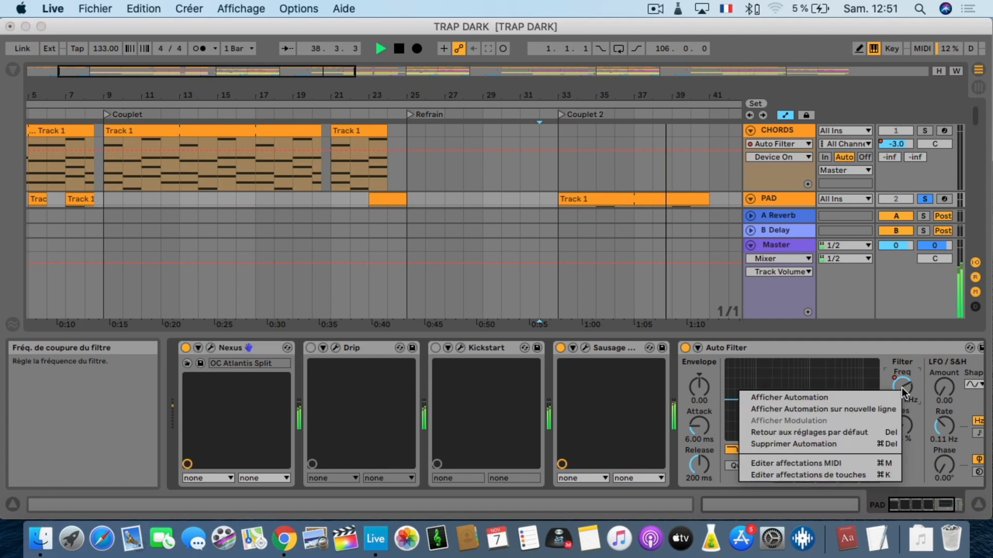
click(879, 400)
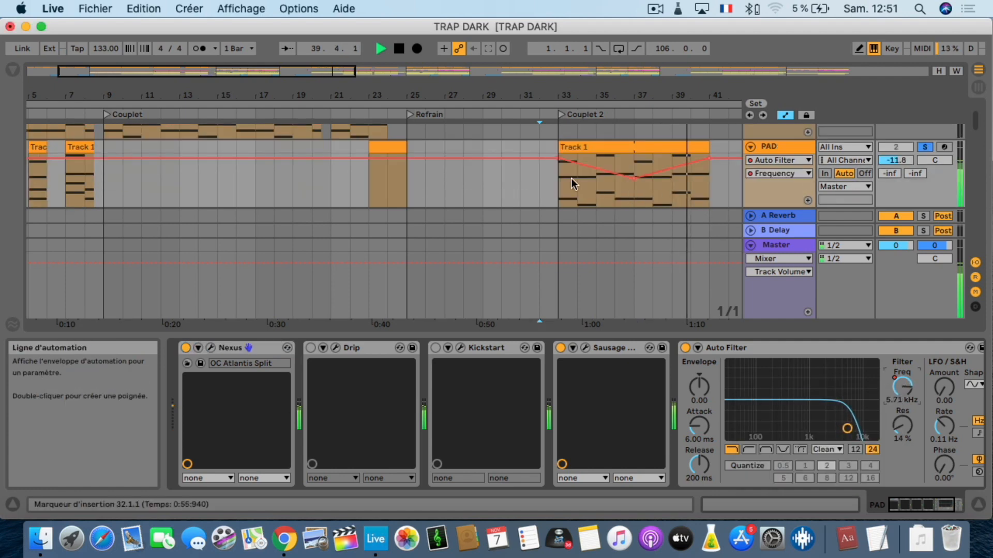
key(space)
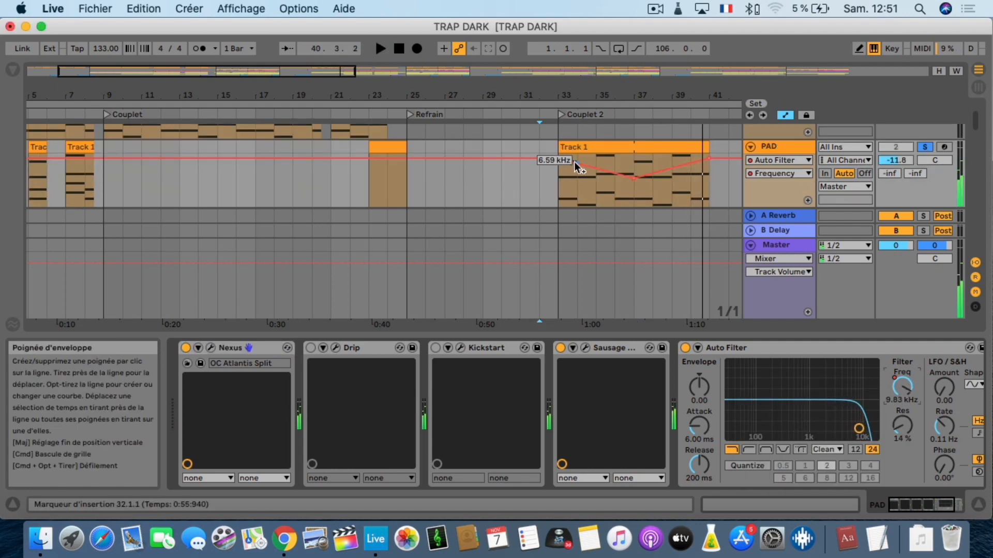
Reshape the PAD's filter frequency automation with a dip to about 93 Hz at bar 34 and a 15.5 kHz peak at bar 36, and audition it.
drag(575, 163, 577, 187)
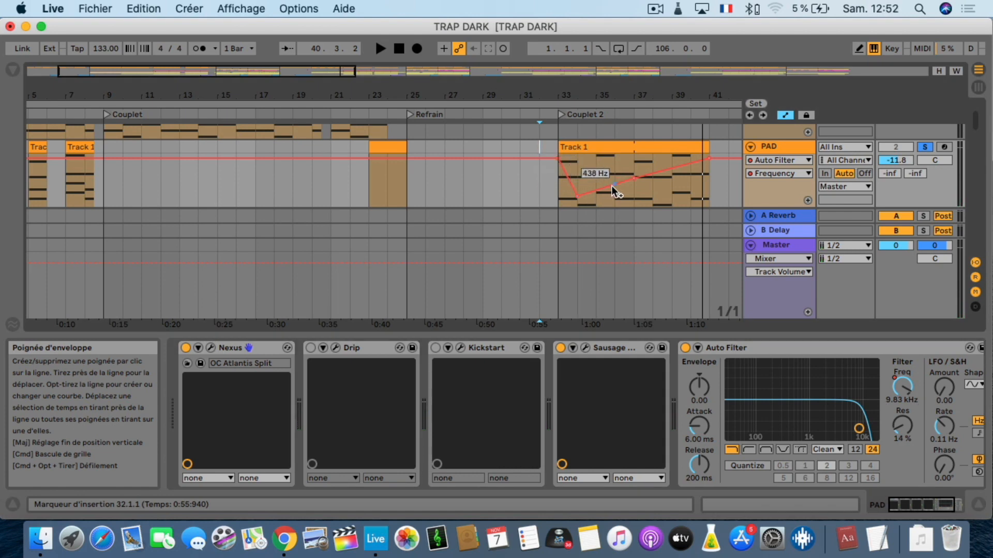
drag(613, 184, 614, 158)
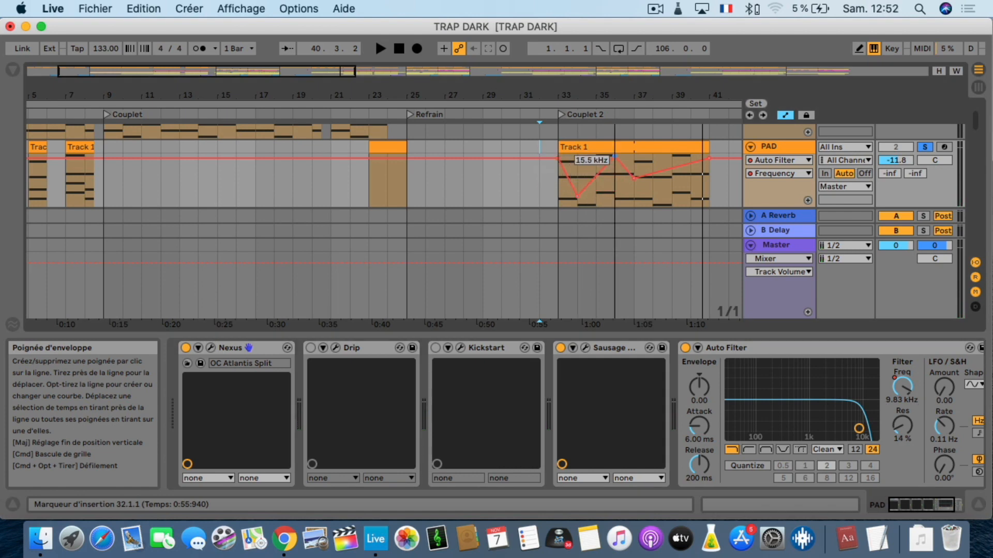
key(space)
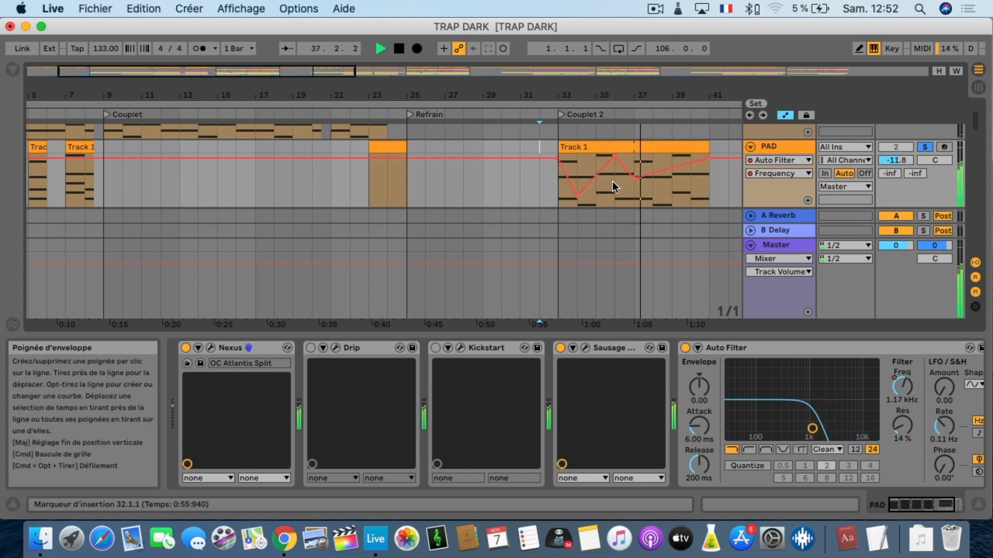
key(space)
Turn off the PAD solo, play the reshaped filter sweep in the full mix from 32.1 and stop.
click(925, 147)
key(space)
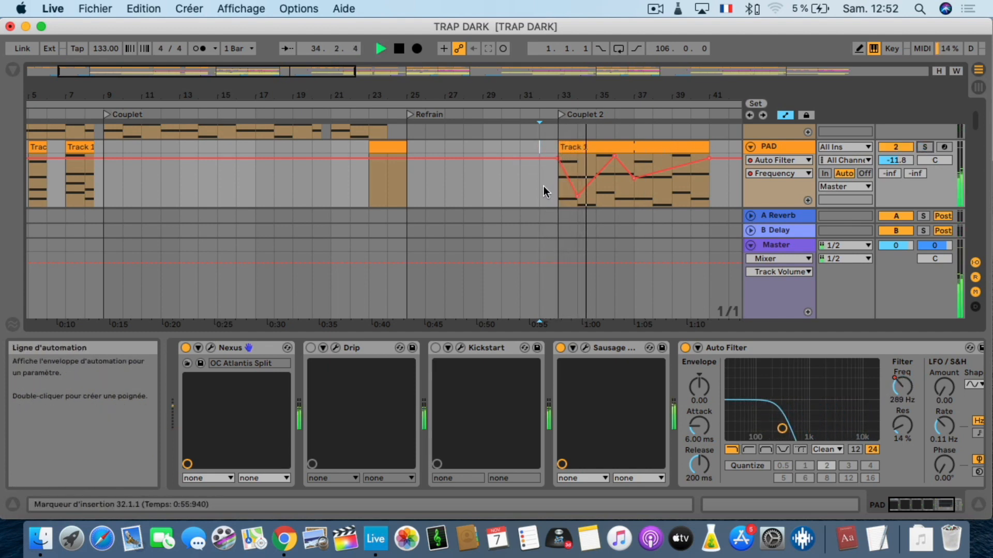
drag(606, 95, 605, 73)
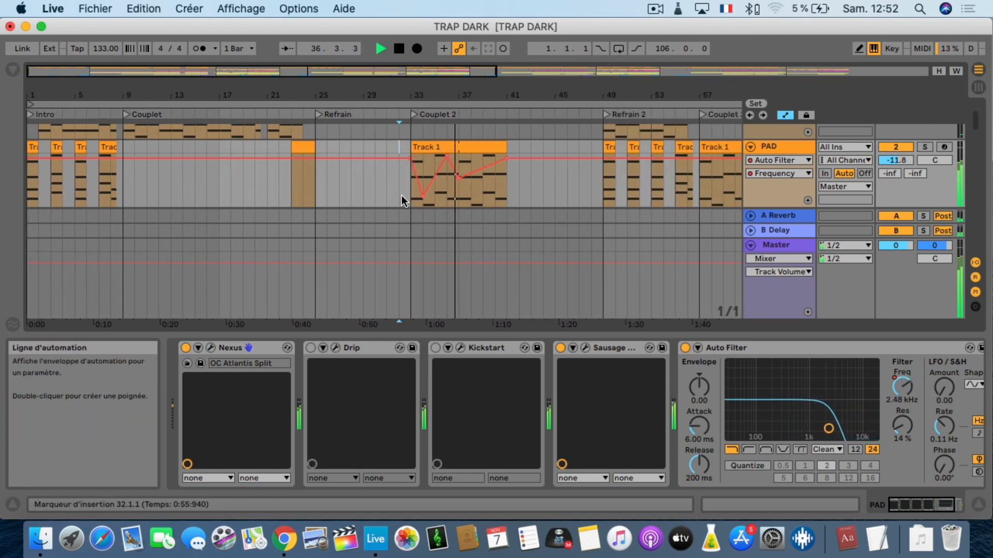
key(space)
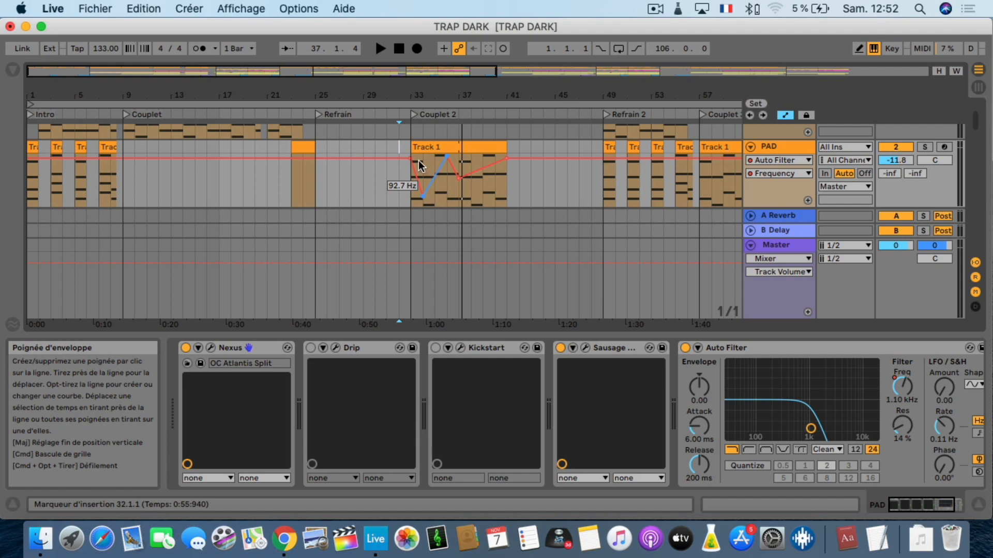
Replay the Couplet 2 transition, set the playback start to 31.1 and check the devices available for automation on the PAD track.
key(space)
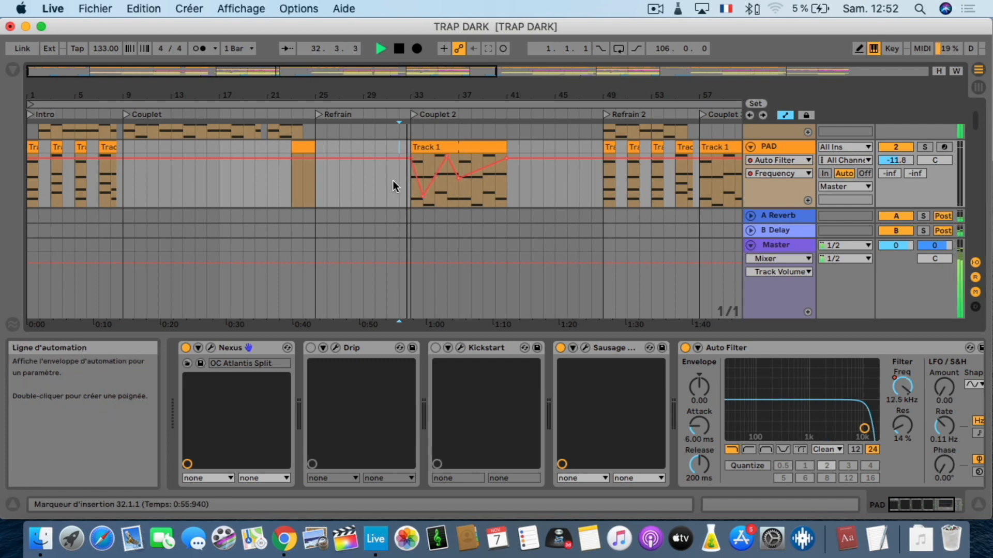
click(387, 181)
click(780, 160)
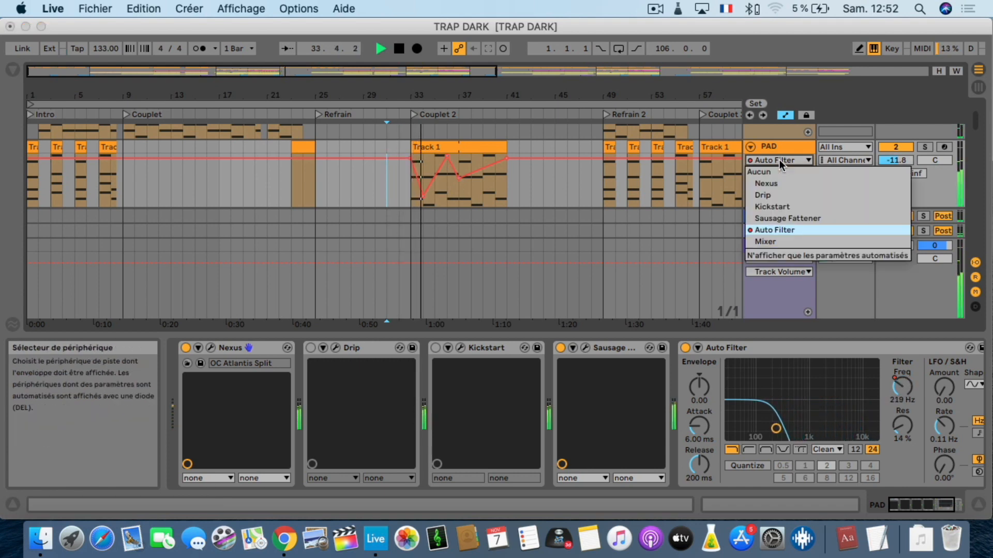
click(779, 159)
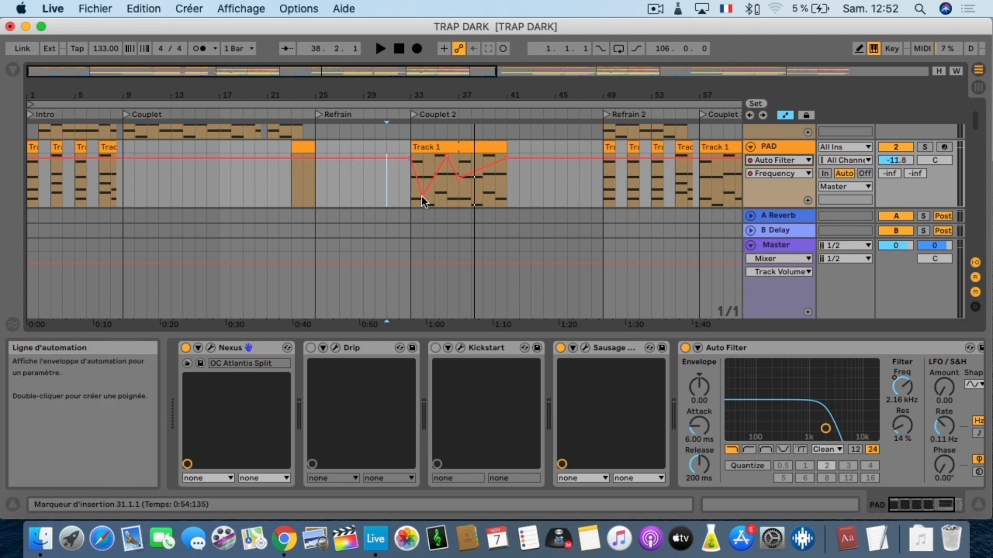
Reduce the Master track's area in the arrangement and select the SYNTH + track below PAD to show its devices.
drag(453, 94, 453, 78)
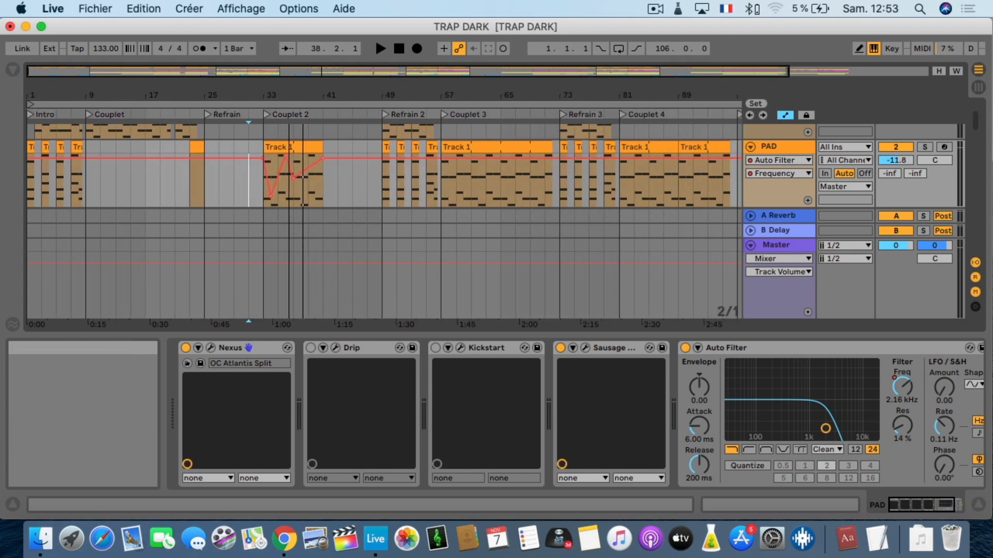
scroll(271, 189, down, 3)
scroll(271, 191, up, 5)
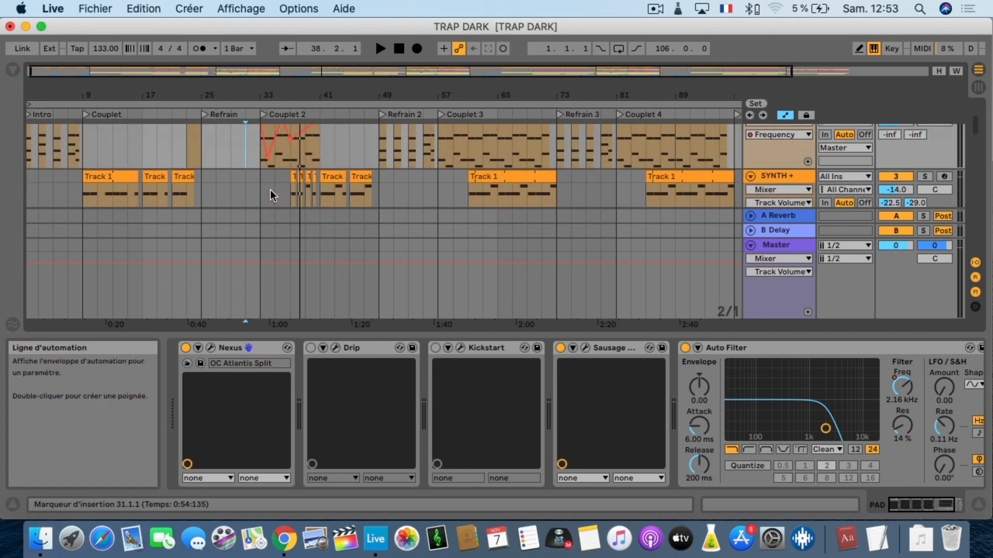
scroll(273, 173, up, 1)
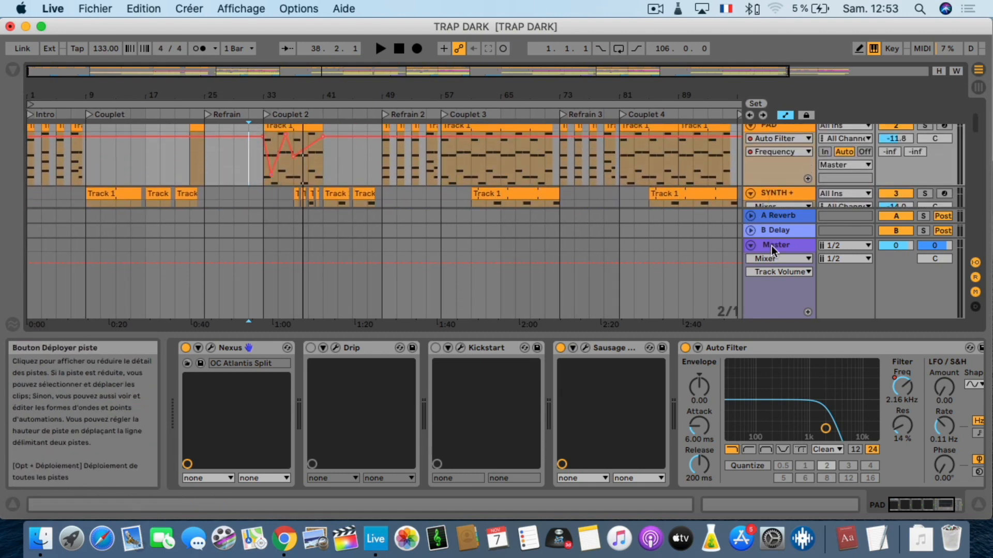
drag(780, 240, 781, 296)
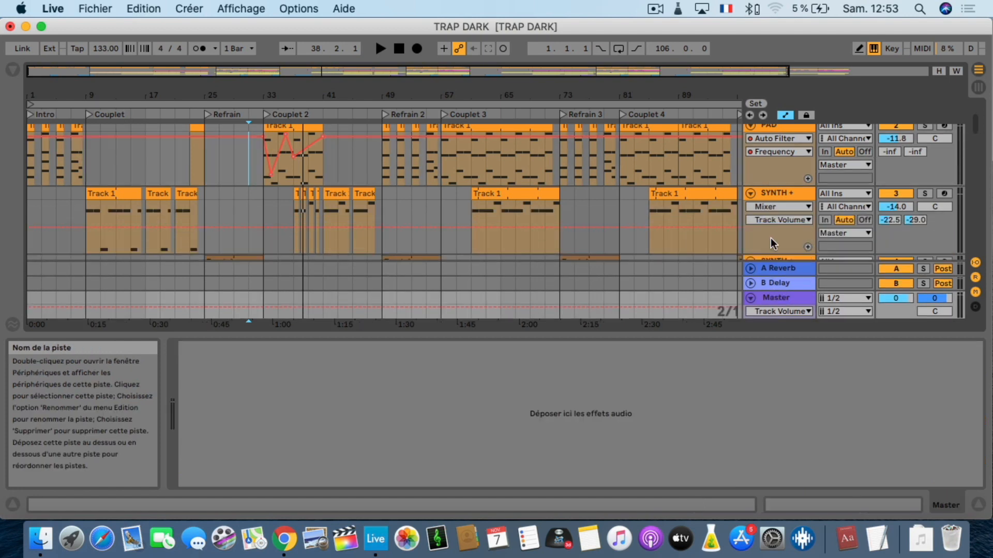
click(775, 192)
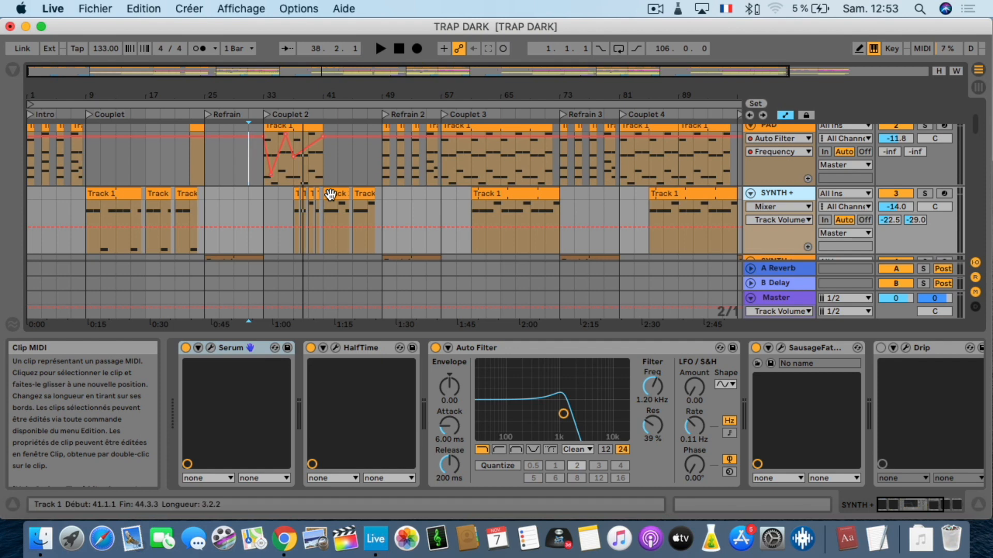
Solo the selected SYNTH + track and play its short clips from bar 37 in Couplet 2.
scroll(330, 194, down, 2)
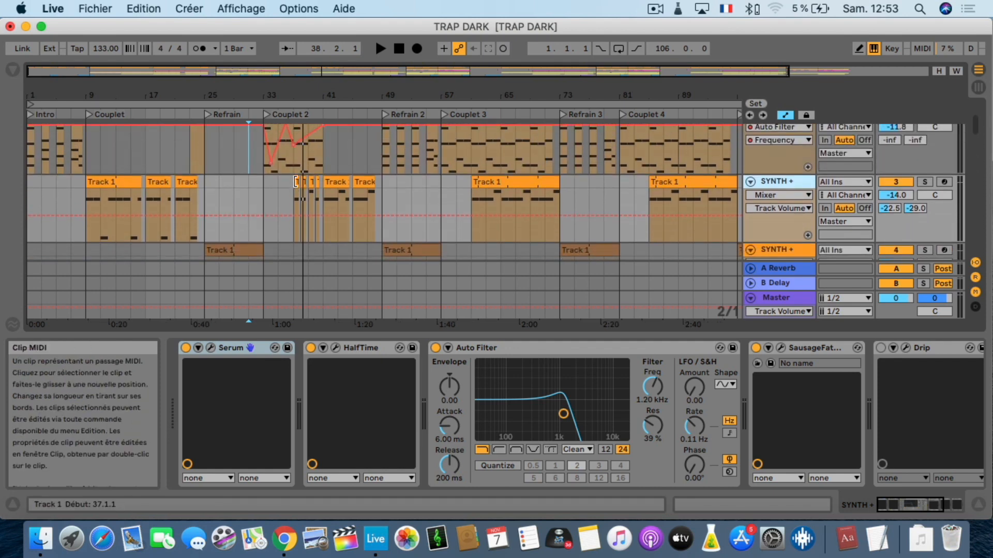
click(296, 180)
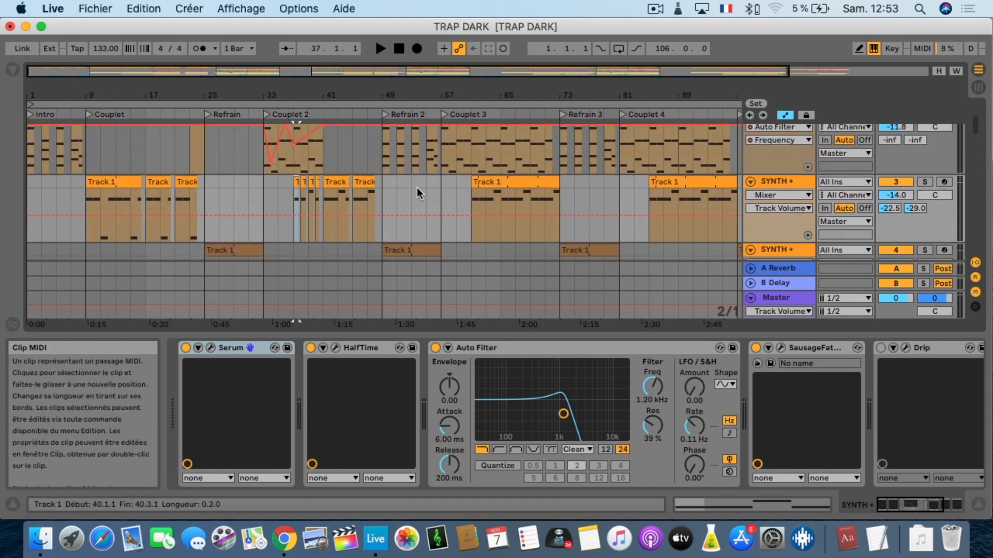
click(924, 182)
key(space)
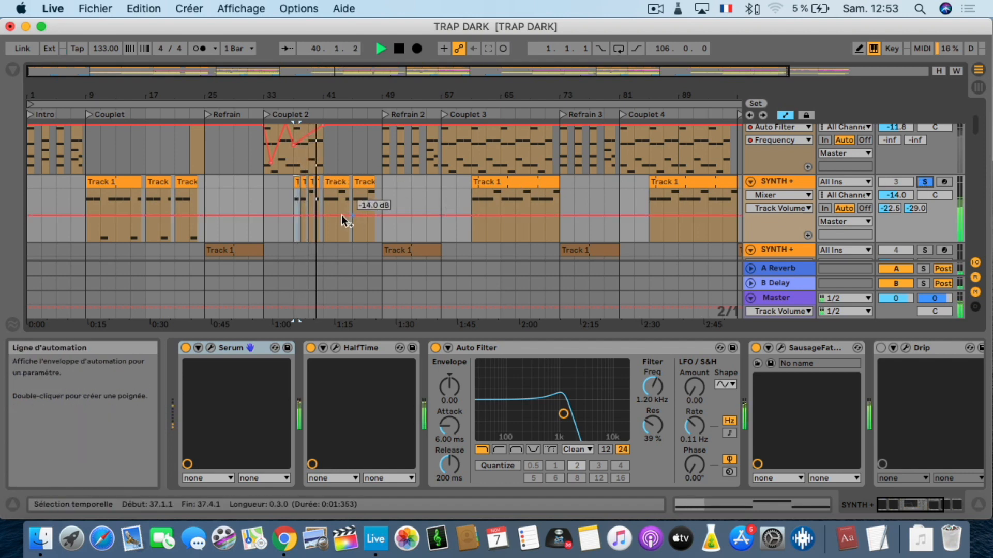
Turn off solo on the SYNTH + track and play the arrangement from its clip at bar 41.
click(336, 179)
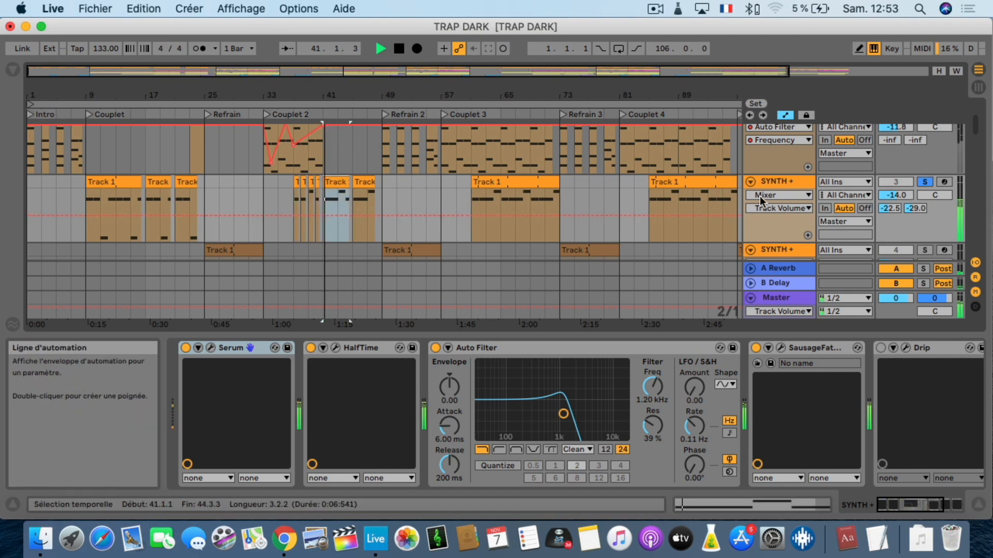
click(926, 182)
key(space)
key(space)
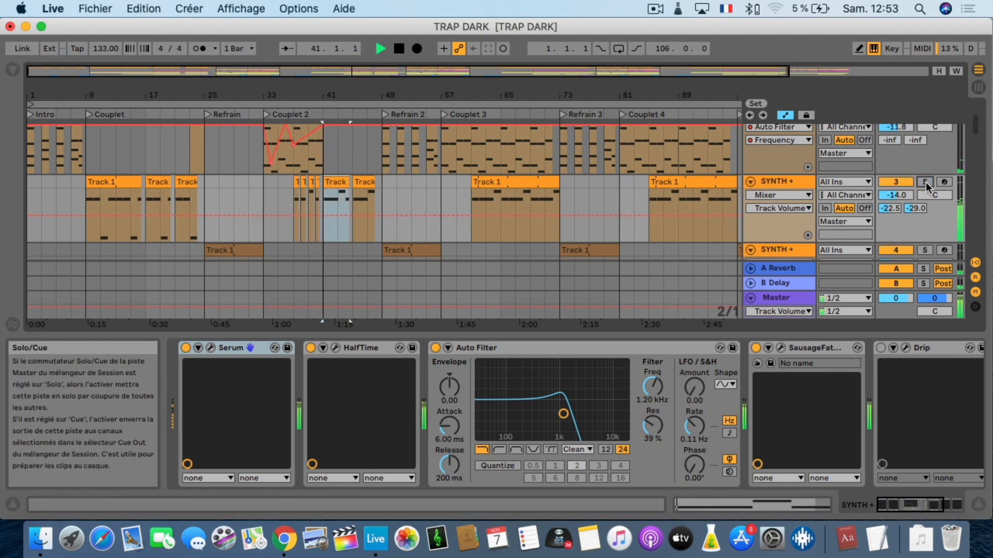
Play Couplet 2 with all tracks from bar 37, with the SYNTH + track's short clips in close view.
click(294, 200)
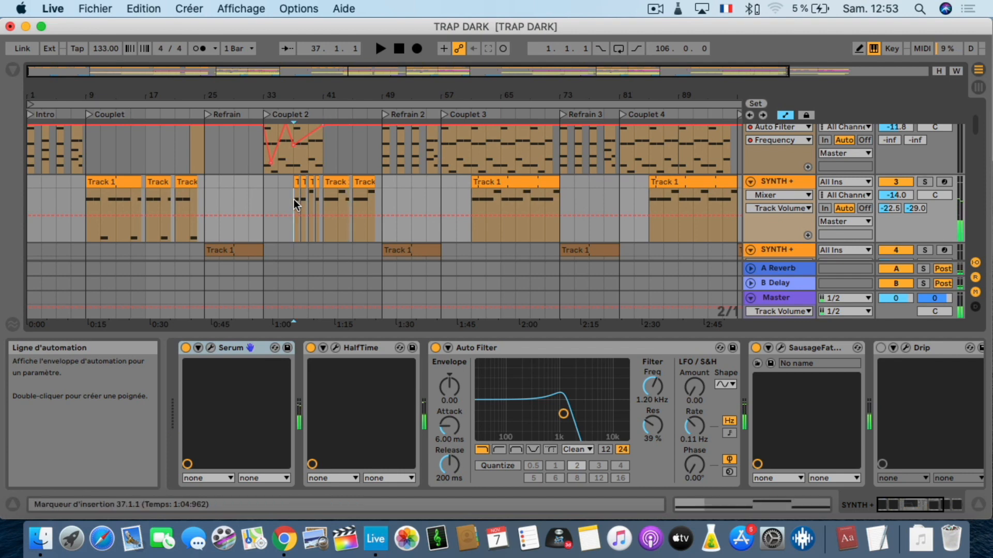
key(space)
drag(296, 95, 296, 145)
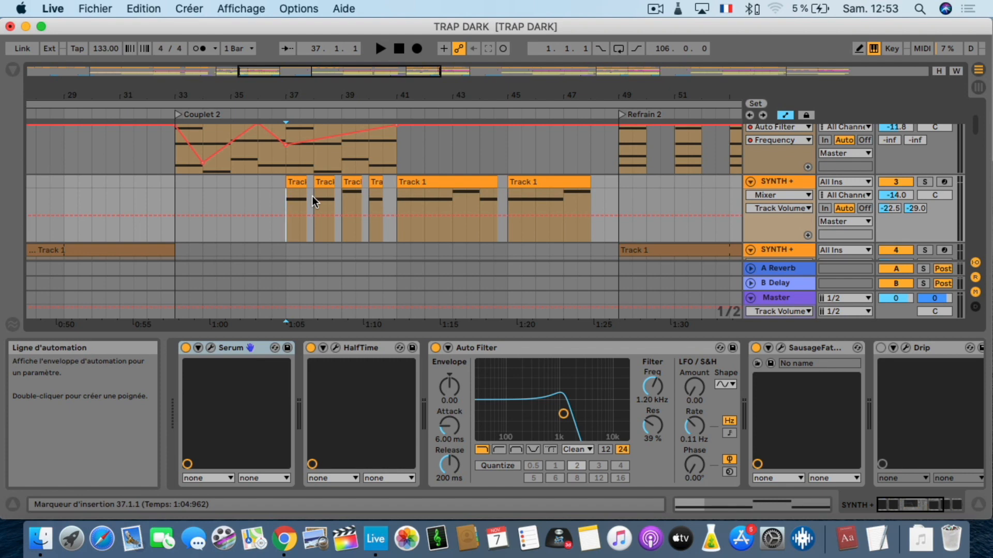
key(space)
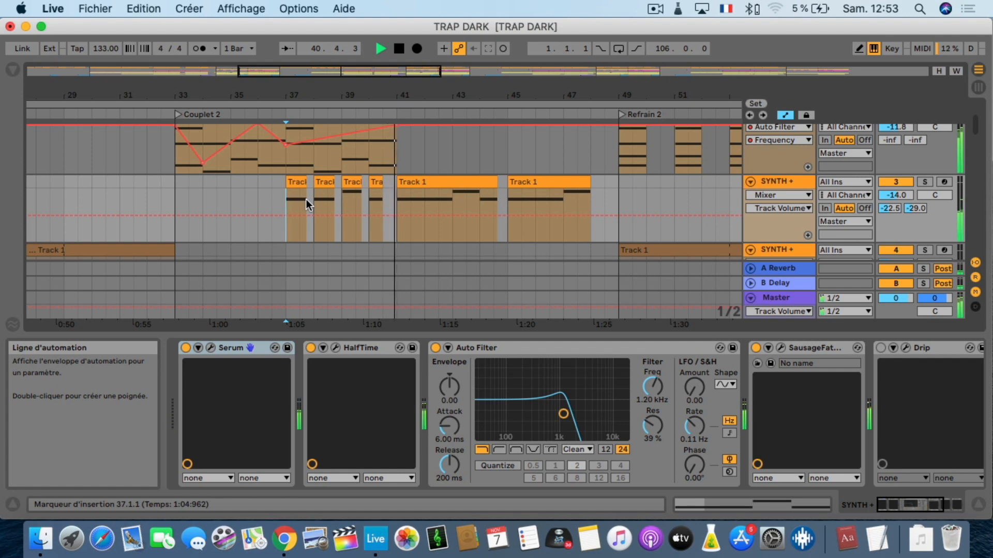
Solo the vfx2 sweep track while the arrangement plays towards Refrain 2.
scroll(399, 192, down, 3)
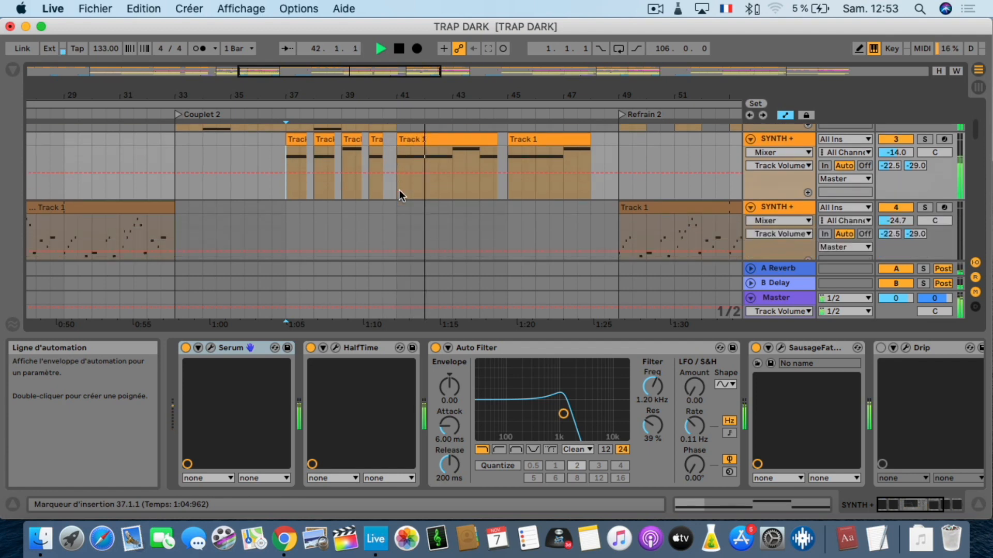
scroll(400, 191, down, 10)
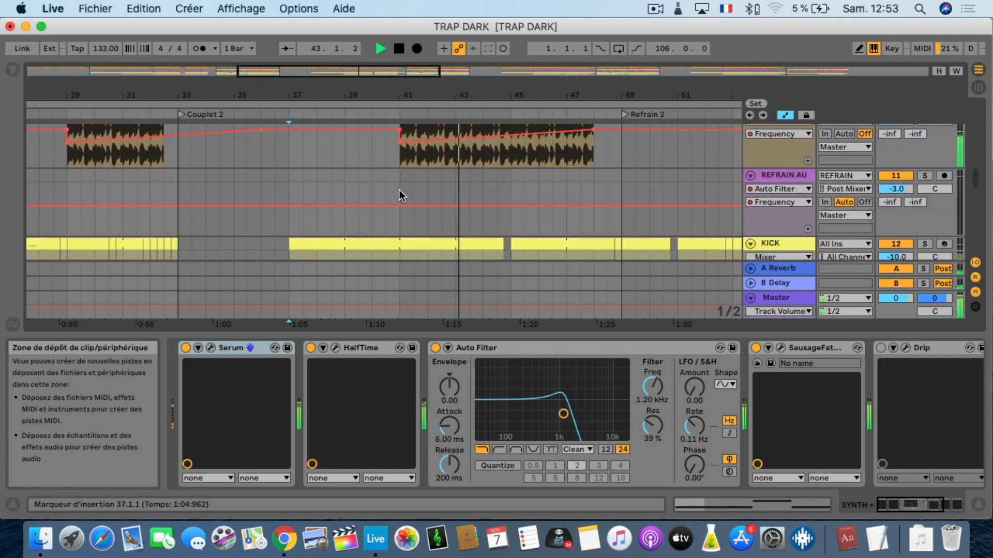
scroll(400, 191, down, 15)
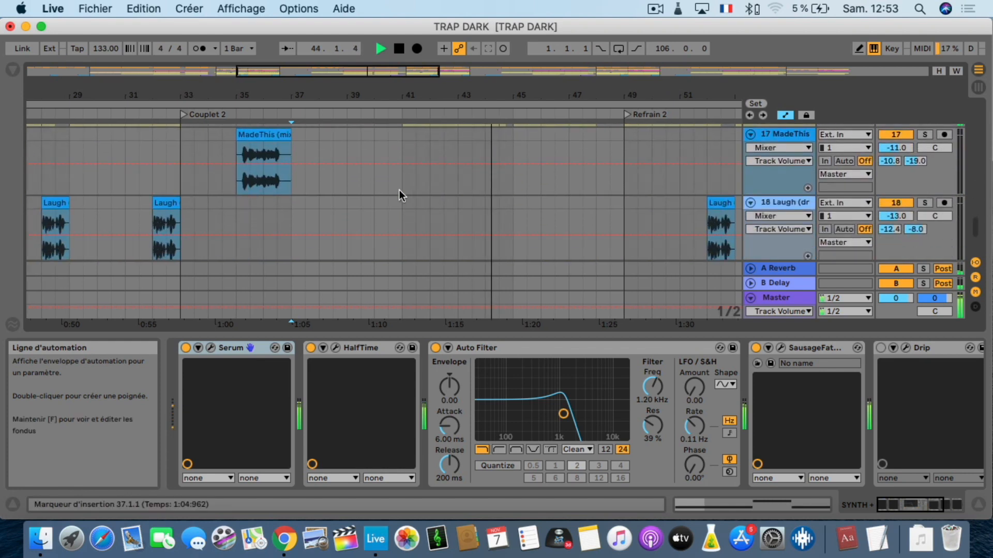
scroll(399, 191, up, 8)
scroll(399, 191, down, 9)
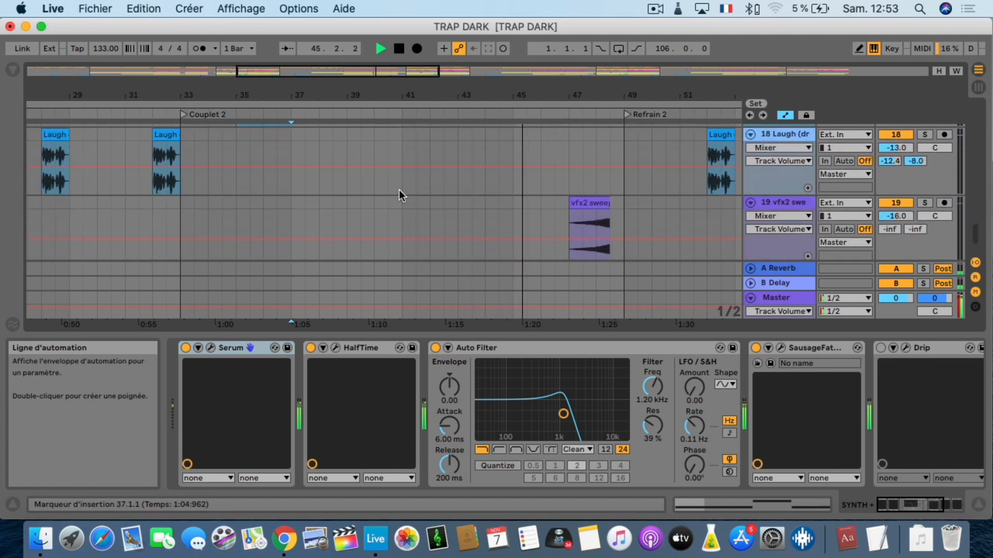
scroll(399, 190, down, 2)
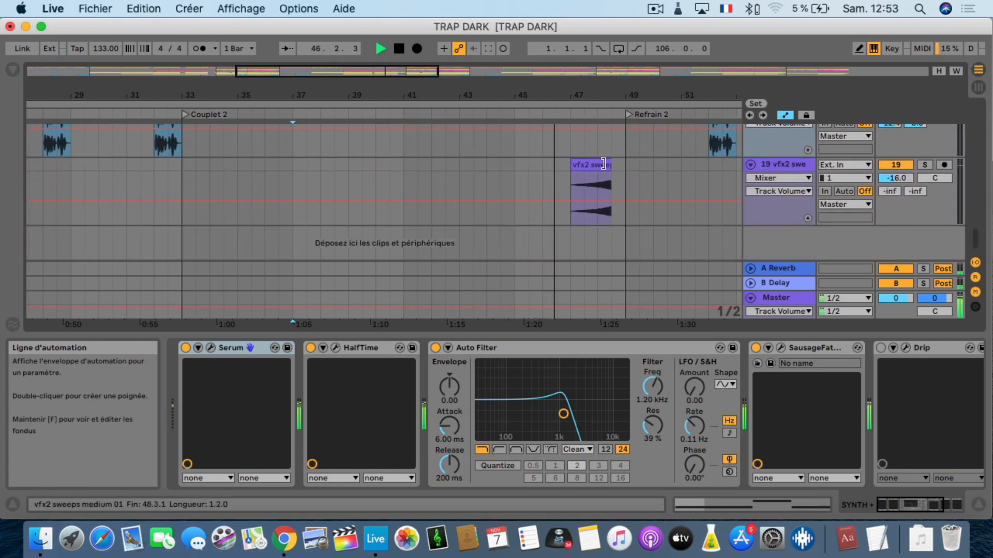
click(924, 165)
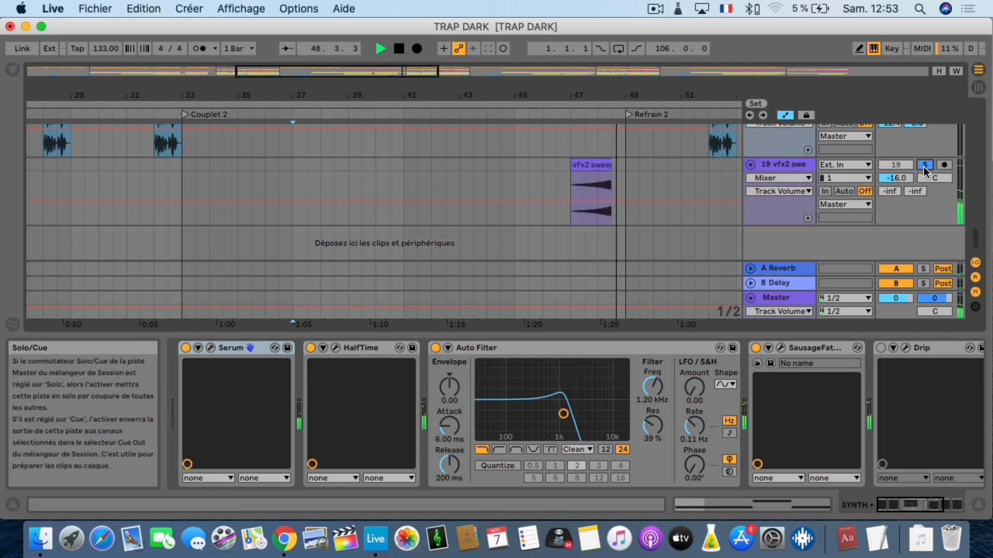
Turn off solo on the vfx2 sweep track and play the transition into Refrain 2 from bar 47.
key(space)
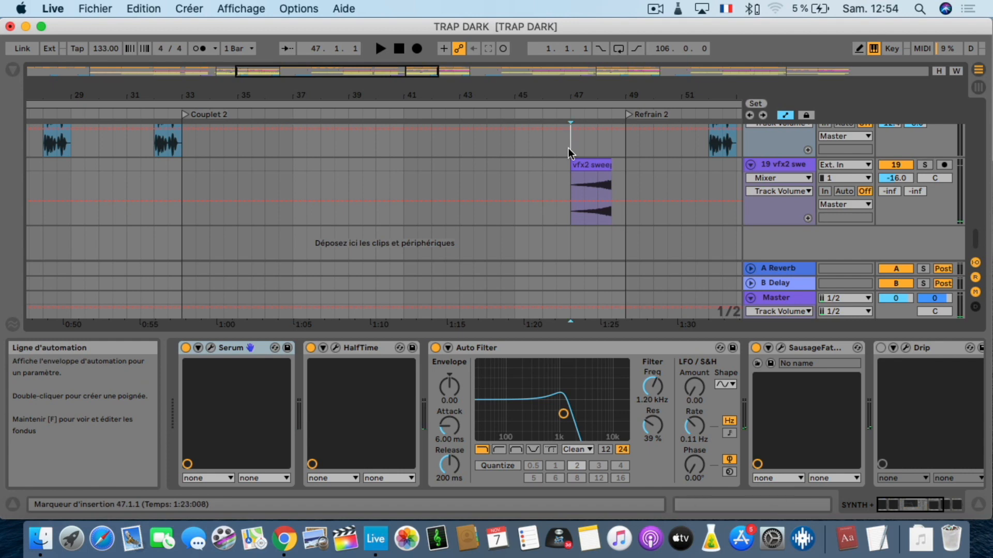
click(569, 148)
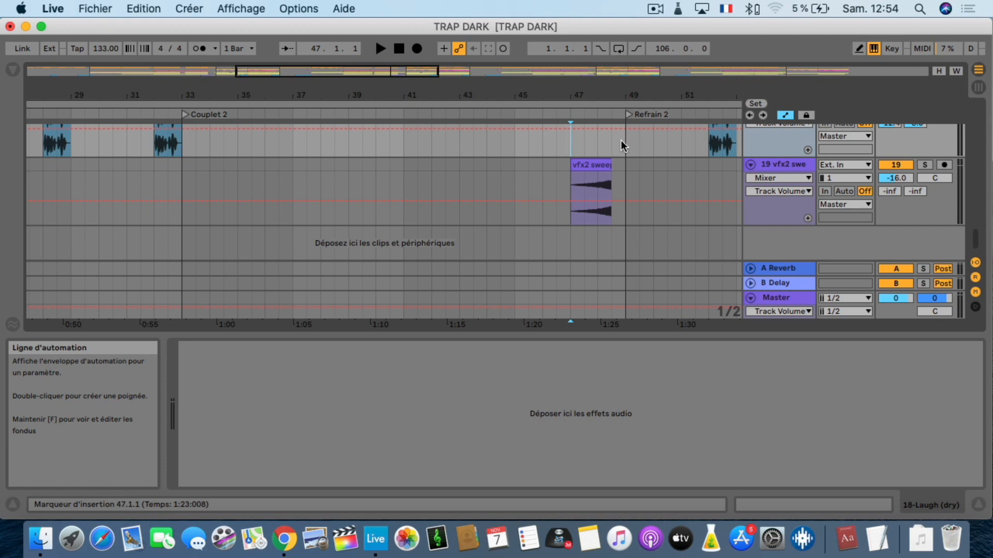
key(space)
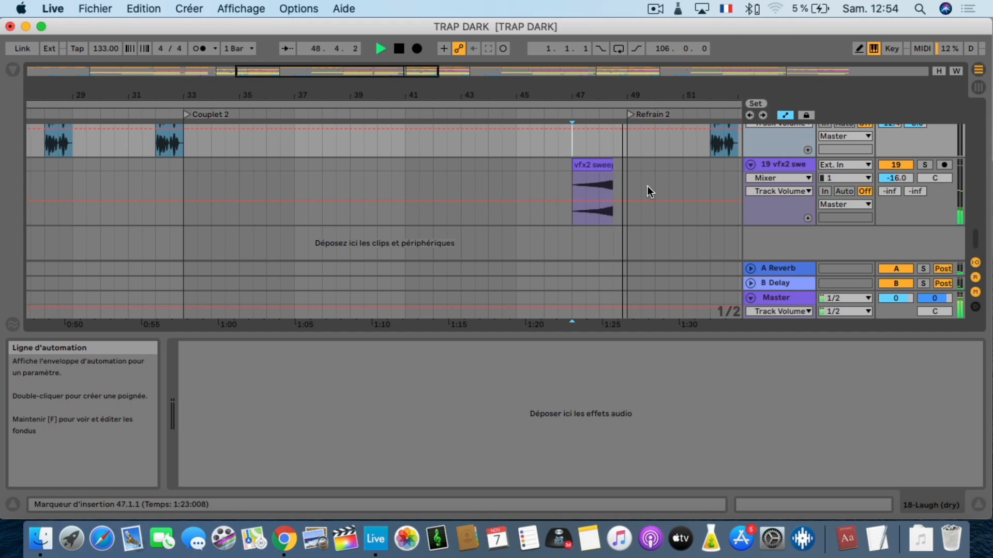
key(space)
Open the short KICK clip just before Refrain 2 in the note editor and briefly play it.
scroll(649, 170, up, 8)
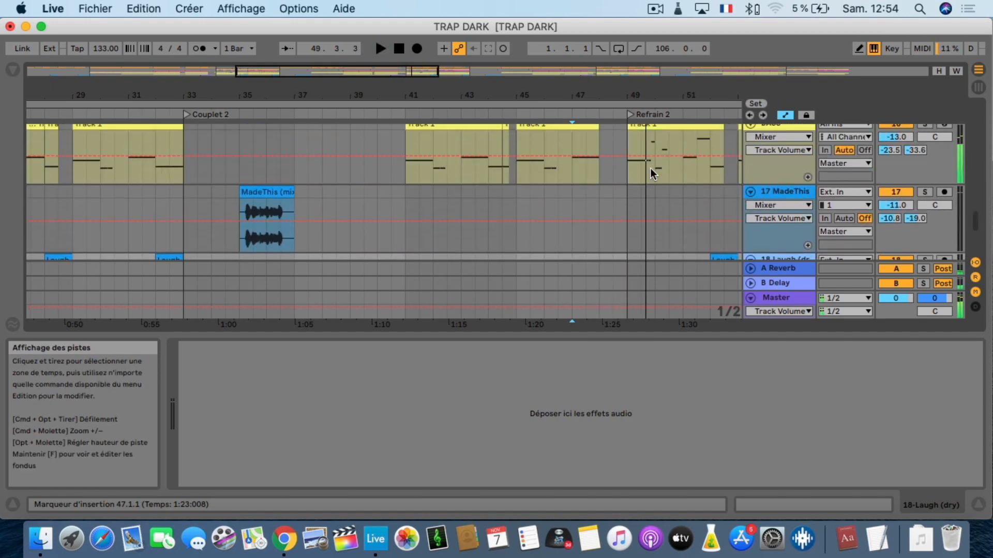
scroll(647, 172, down, 5)
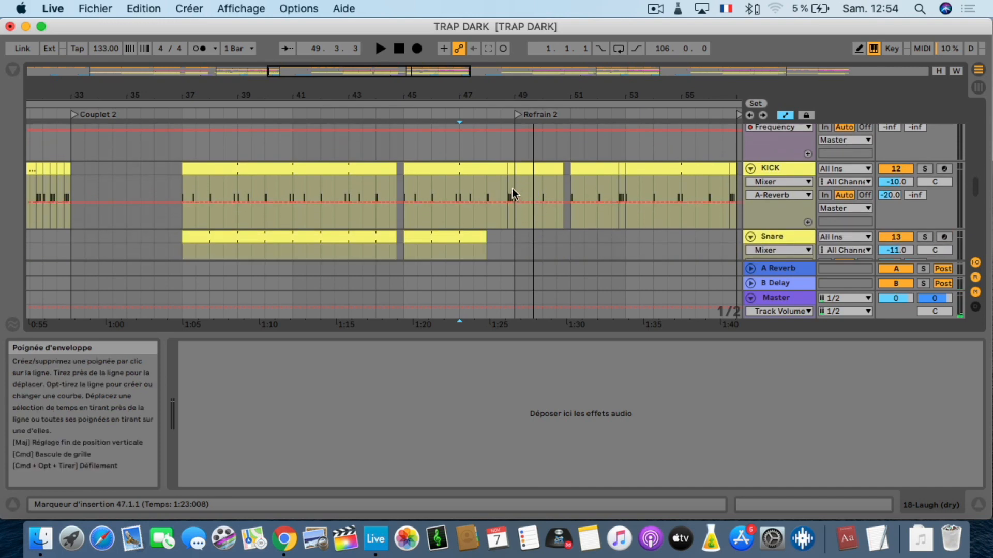
click(511, 169)
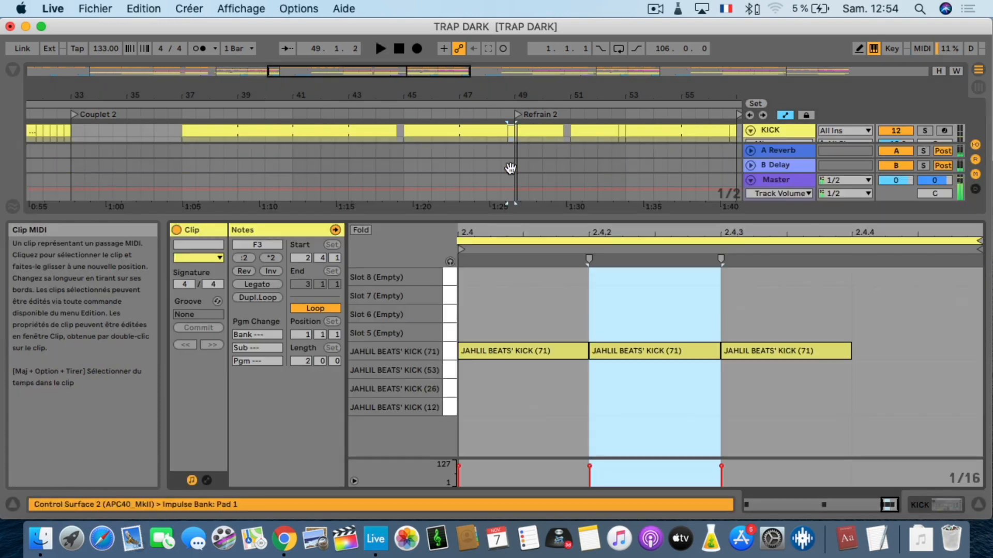
double_click(510, 168)
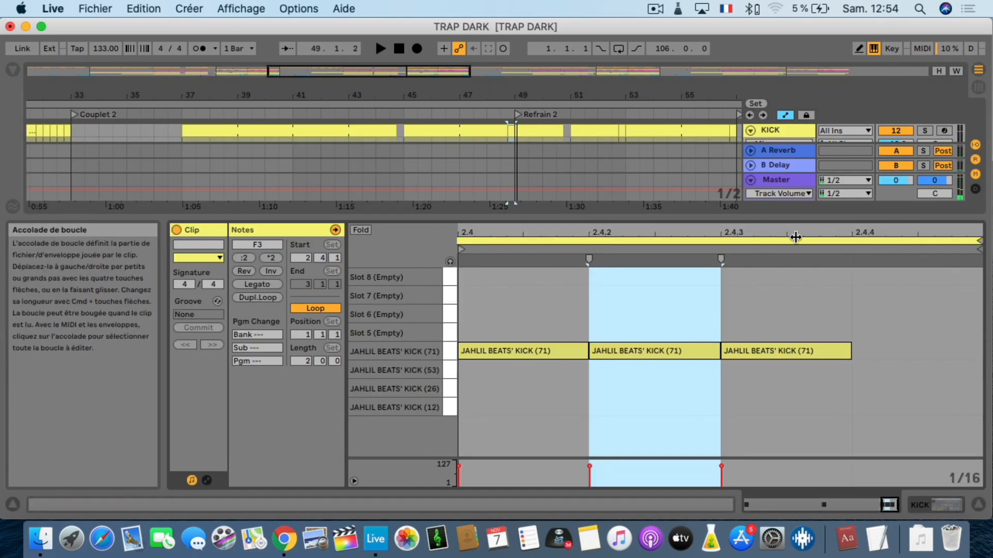
drag(800, 234, 800, 204)
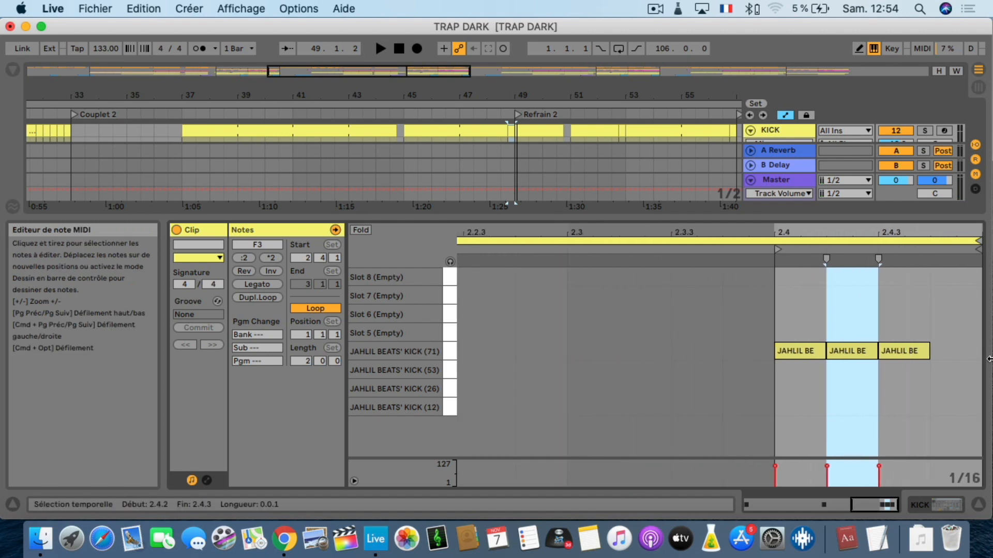
key(space)
key(space)
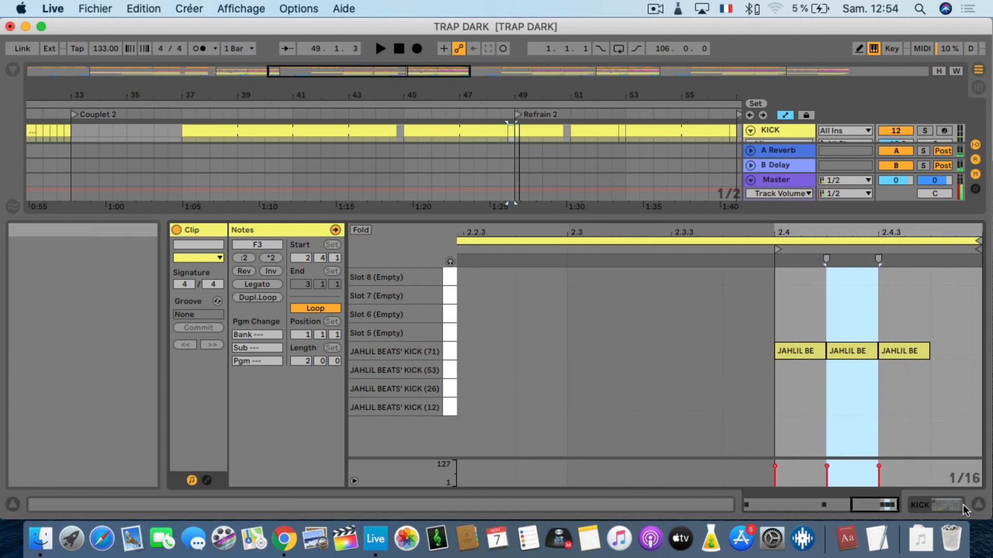
Play from the KICK clip into Refrain 2 and hide the clip detail view to enlarge the arrangement.
right_click(903, 391)
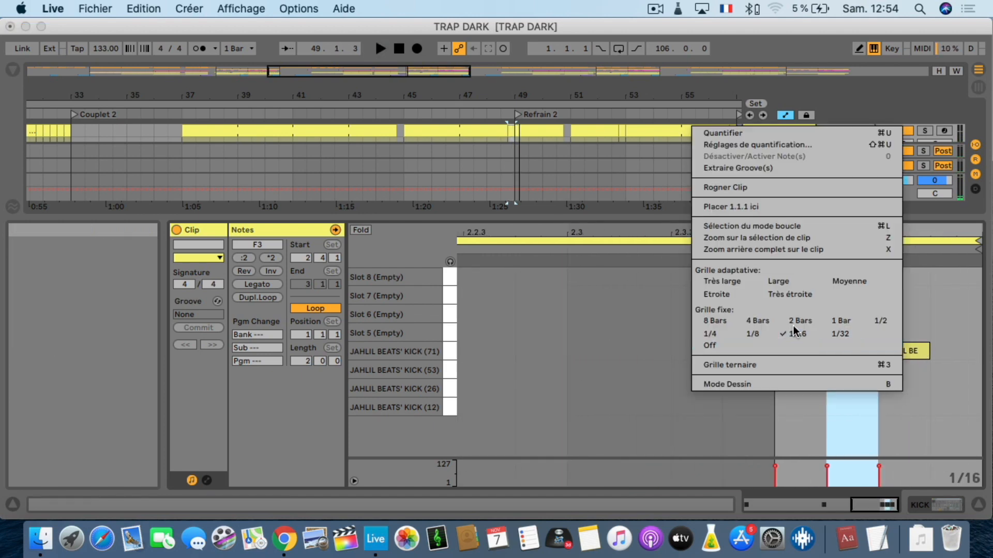
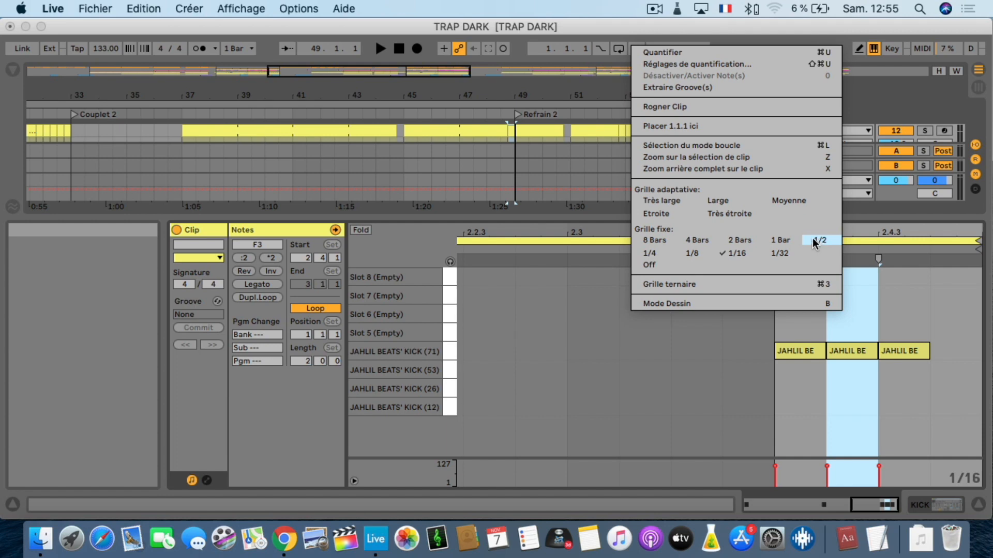
click(883, 315)
key(space)
drag(832, 233, 831, 181)
click(979, 505)
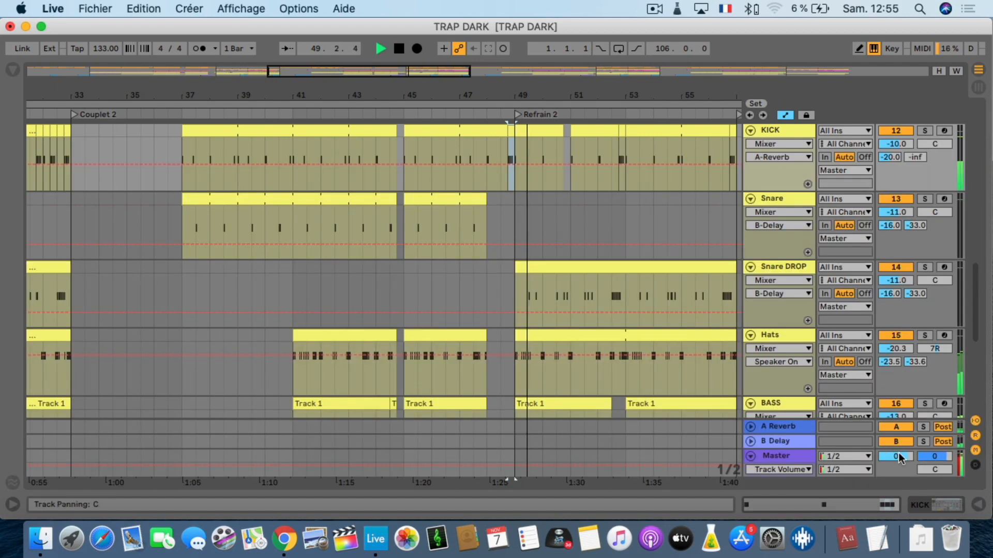
scroll(534, 264, right, 4)
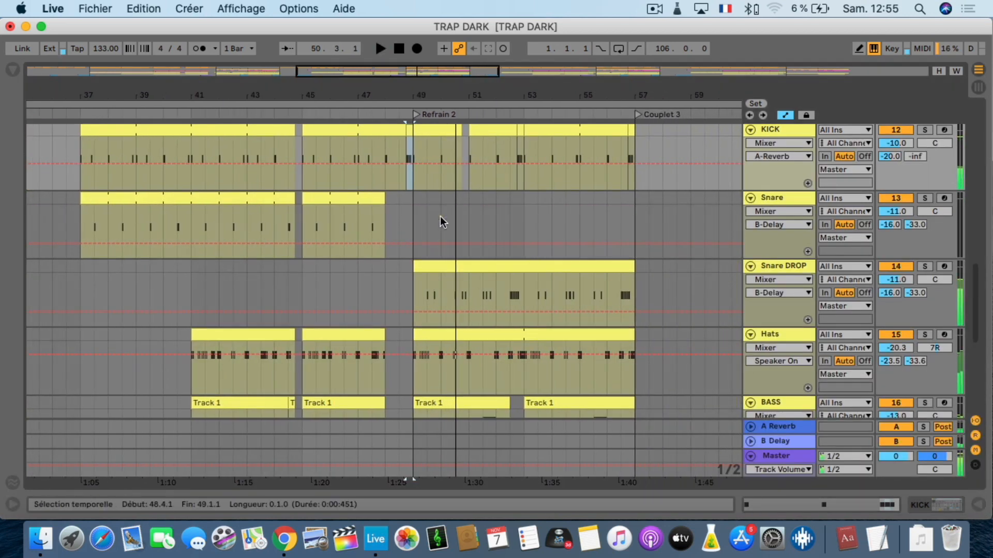
key(space)
Examine the drum, bass and effects tracks from Refrain 2 back through Couplet 2 to the first Refrain.
scroll(427, 255, down, 6)
scroll(429, 256, up, 4)
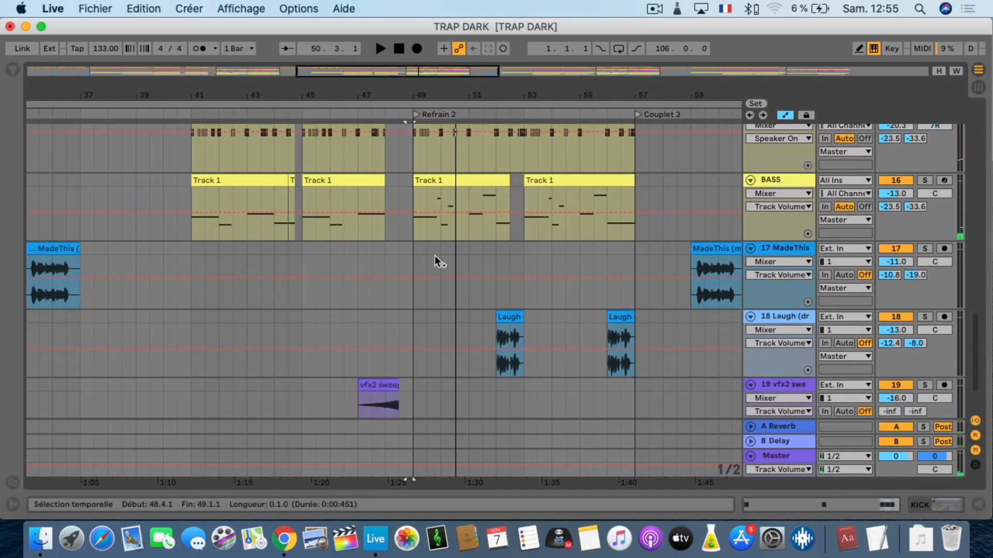
scroll(434, 255, left, 1)
scroll(435, 256, up, 2)
scroll(437, 257, left, 8)
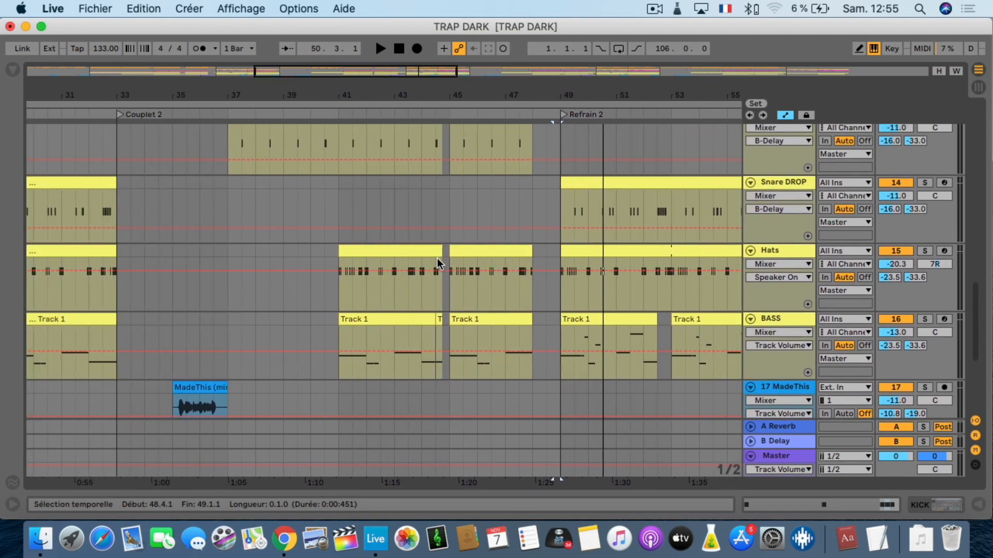
scroll(424, 259, left, 6)
scroll(421, 259, right, 3)
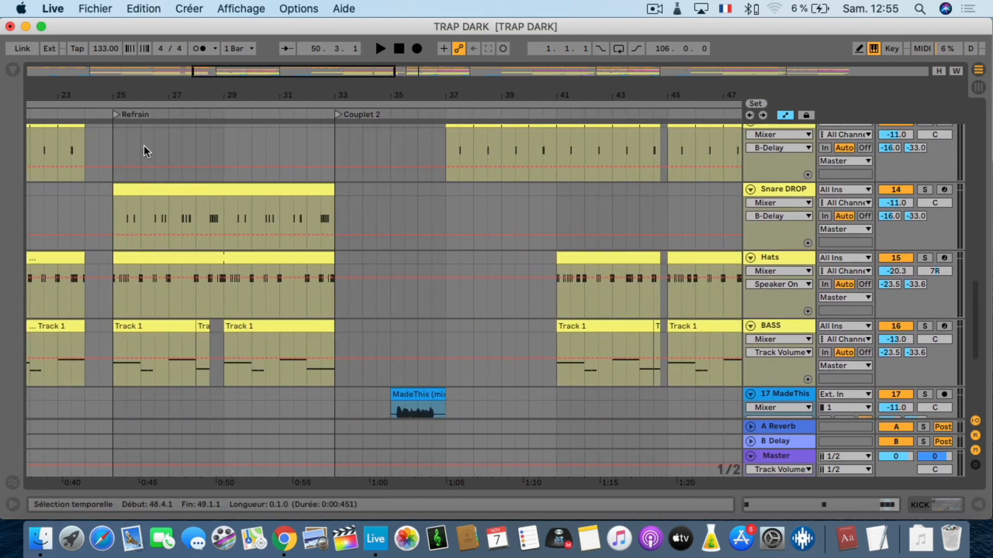
Briefly play the end of bar 28 in the first Refrain, starting from 28.3.1.
scroll(190, 197, left, 12)
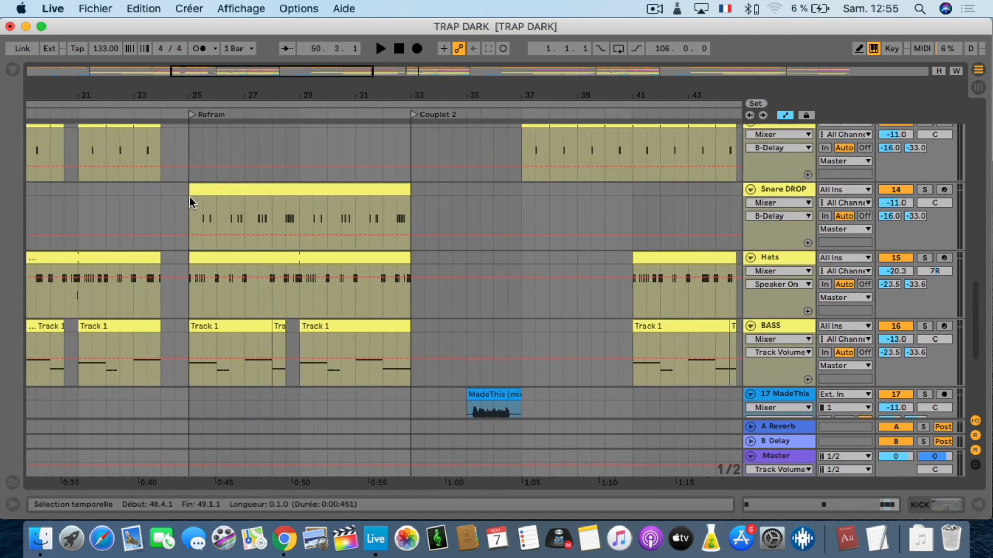
scroll(199, 202, right, 4)
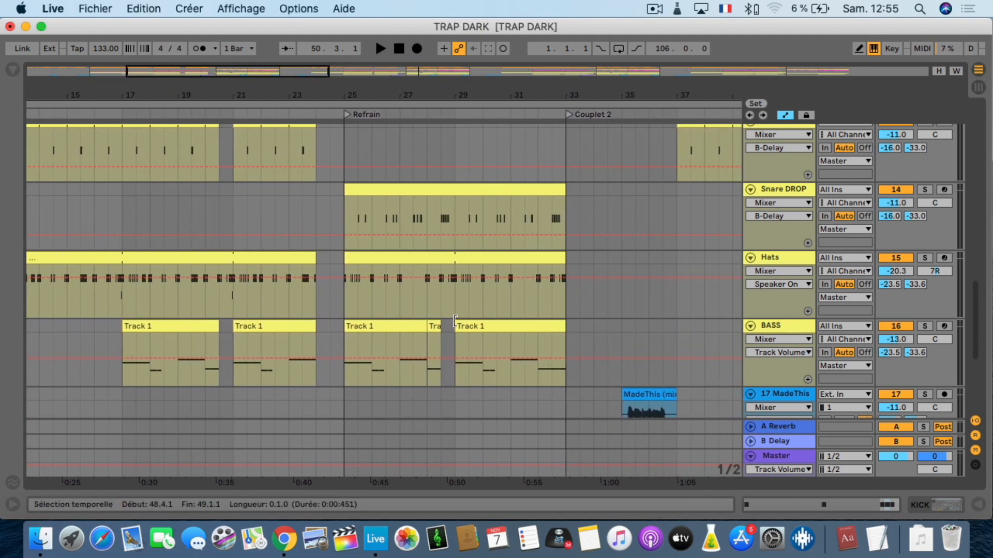
click(439, 302)
key(space)
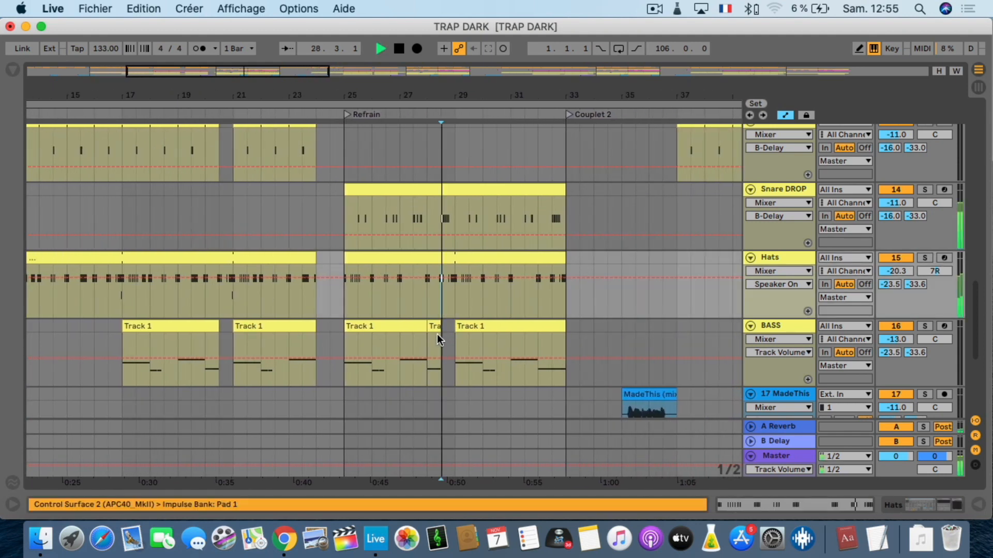
key(space)
Select the snare roll on the Snare DROP track from 28.3.1 to 29.1.1.
scroll(446, 243, right, 1)
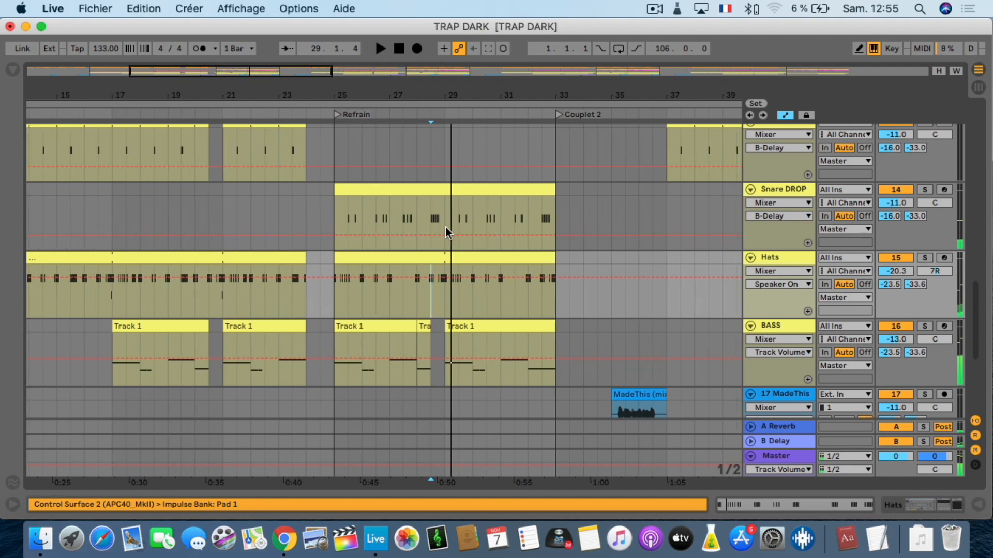
scroll(445, 228, down, 1)
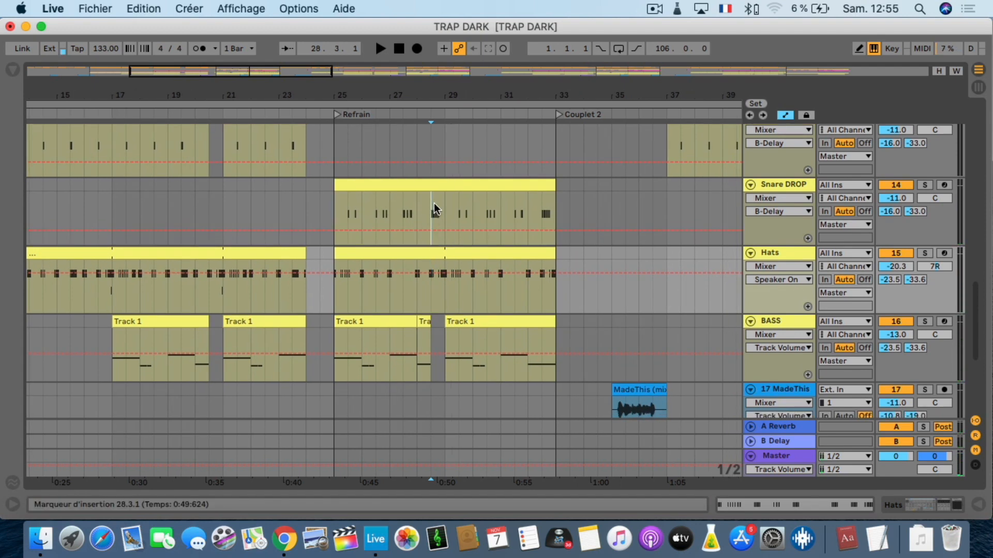
drag(439, 203, 443, 203)
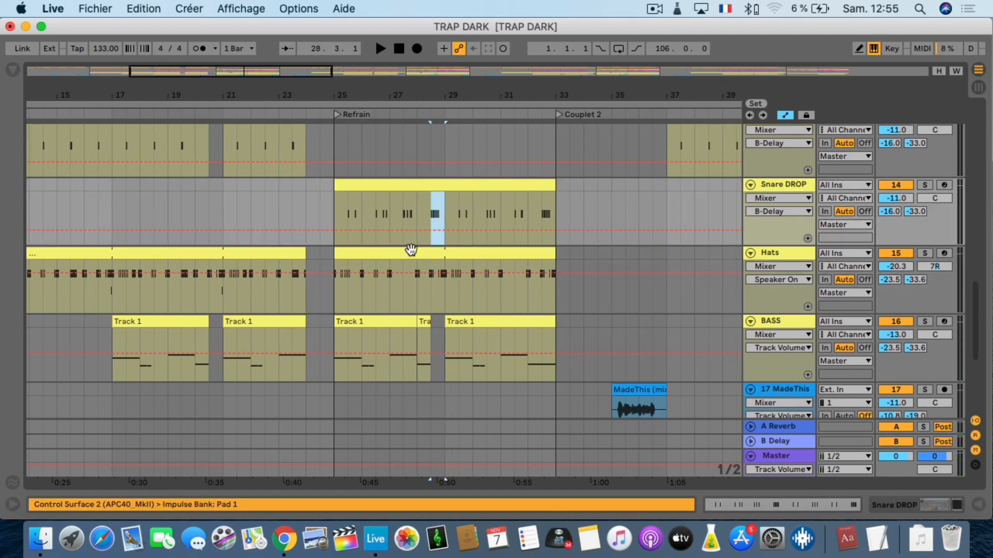
Activate the PErceuse track in the first Refrain and solo it.
scroll(409, 253, down, 5)
scroll(408, 259, up, 10)
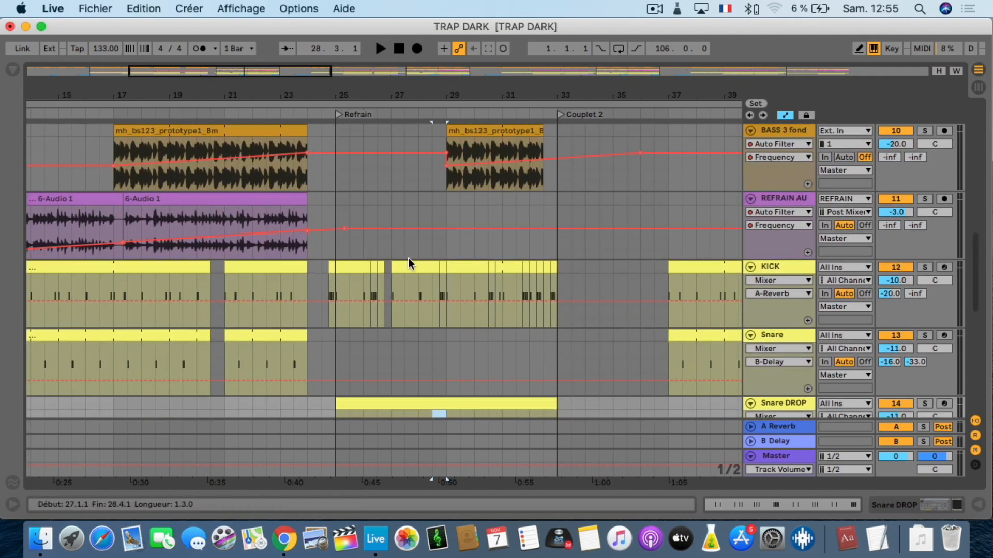
scroll(409, 258, up, 2)
scroll(354, 287, up, 2)
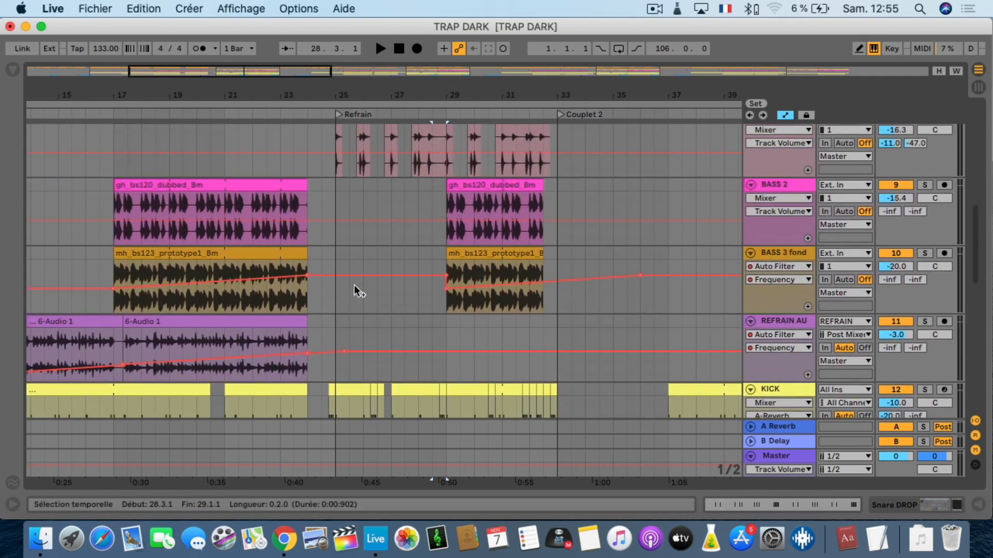
scroll(353, 284, up, 2)
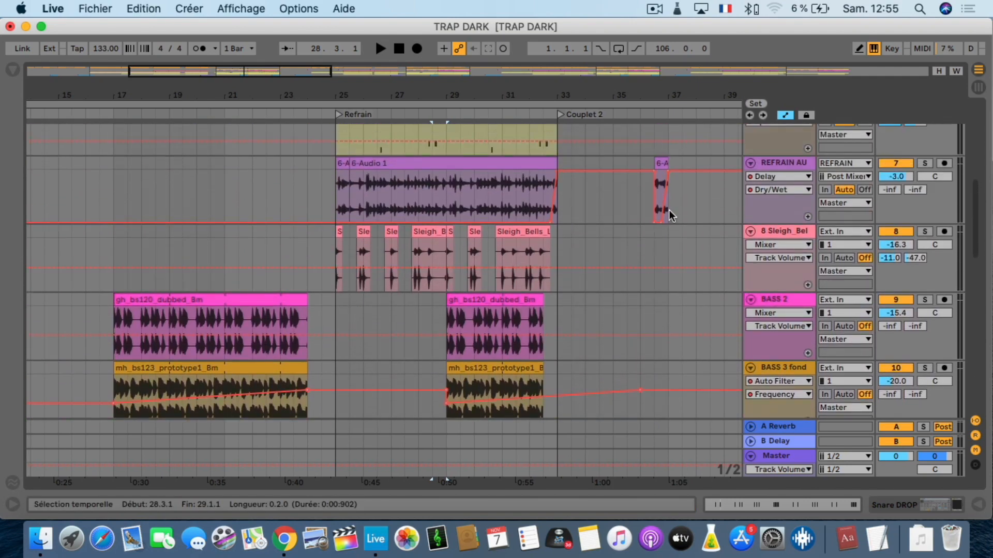
scroll(736, 193, up, 2)
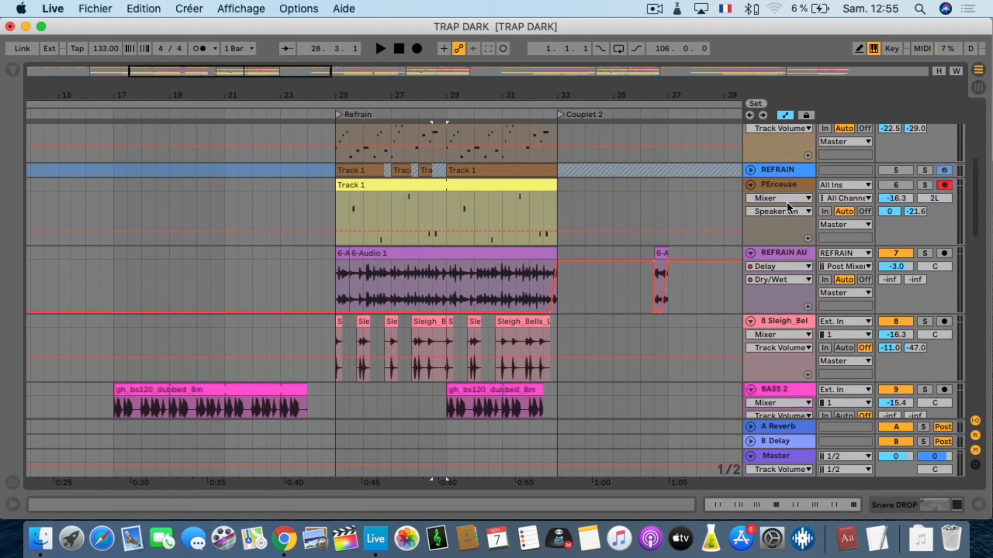
click(788, 182)
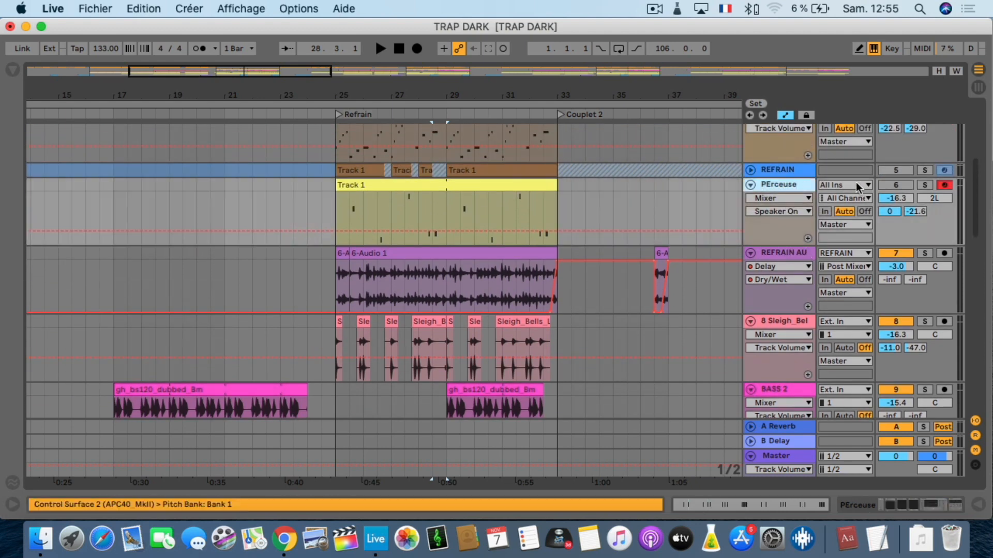
click(898, 185)
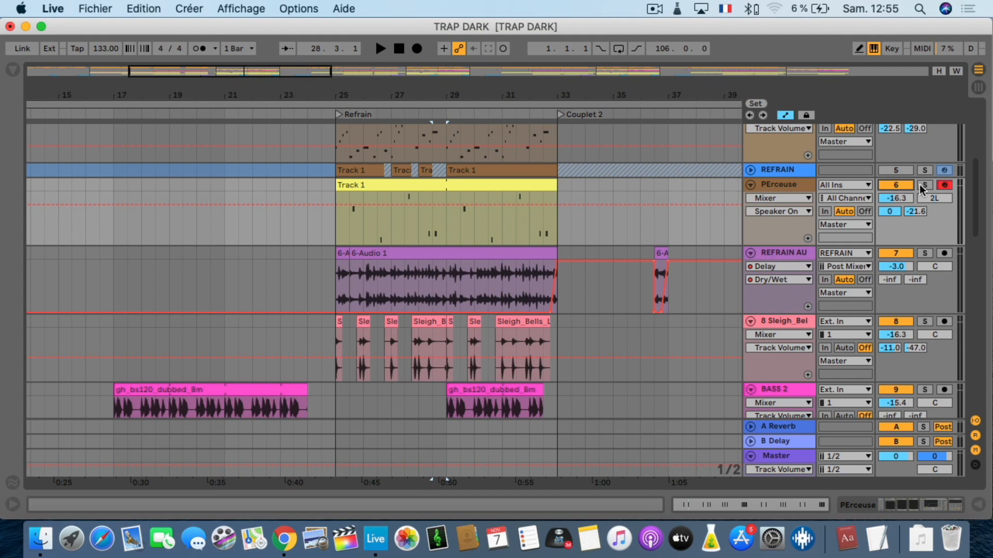
click(921, 186)
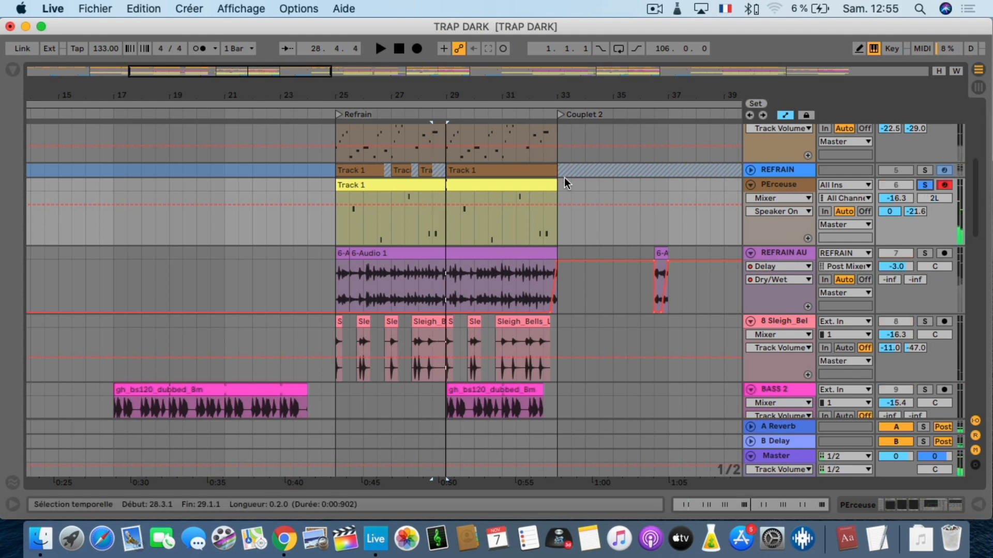
Play the soloed PErceuse clip and look at its Serum synth with the LD Essence preset, closing the plug-in window again.
click(473, 186)
key(space)
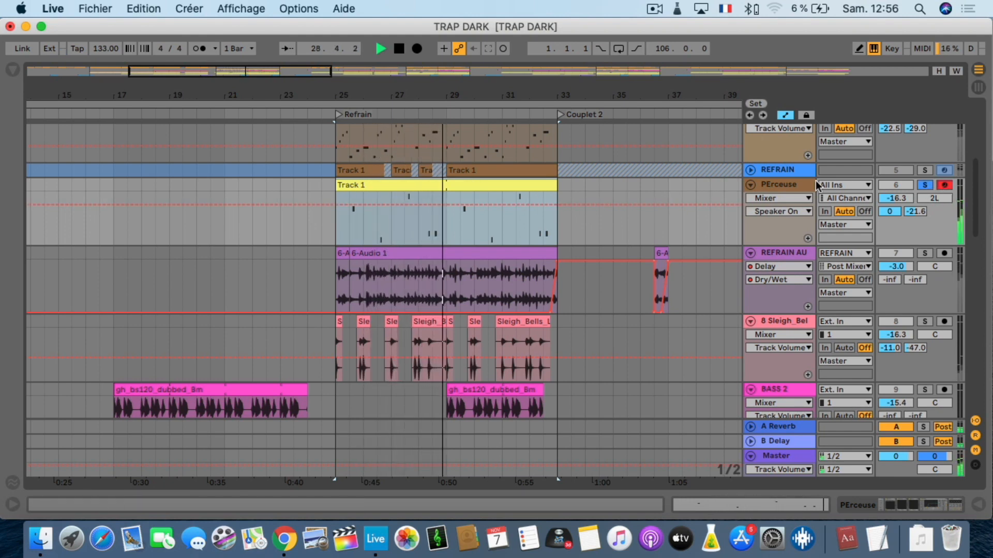
double_click(783, 184)
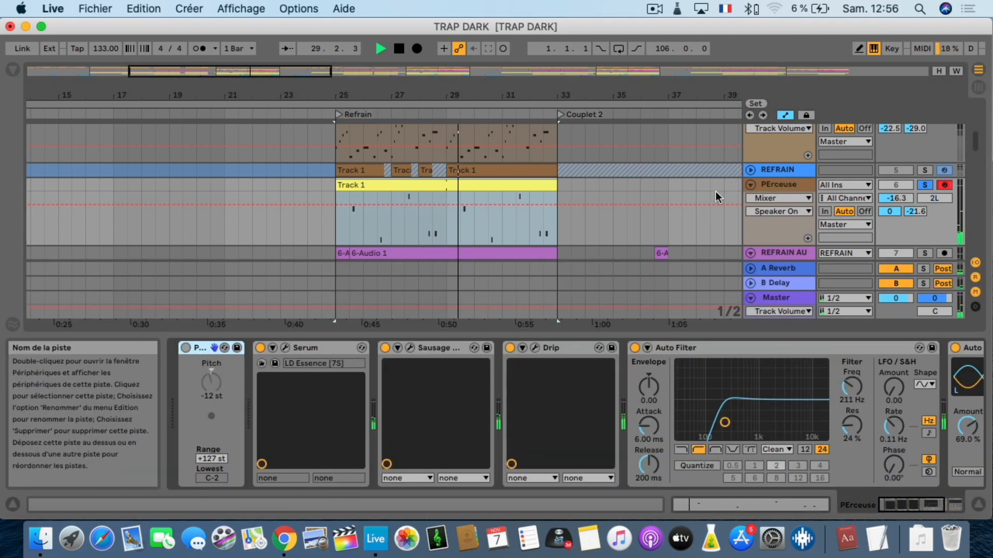
click(283, 348)
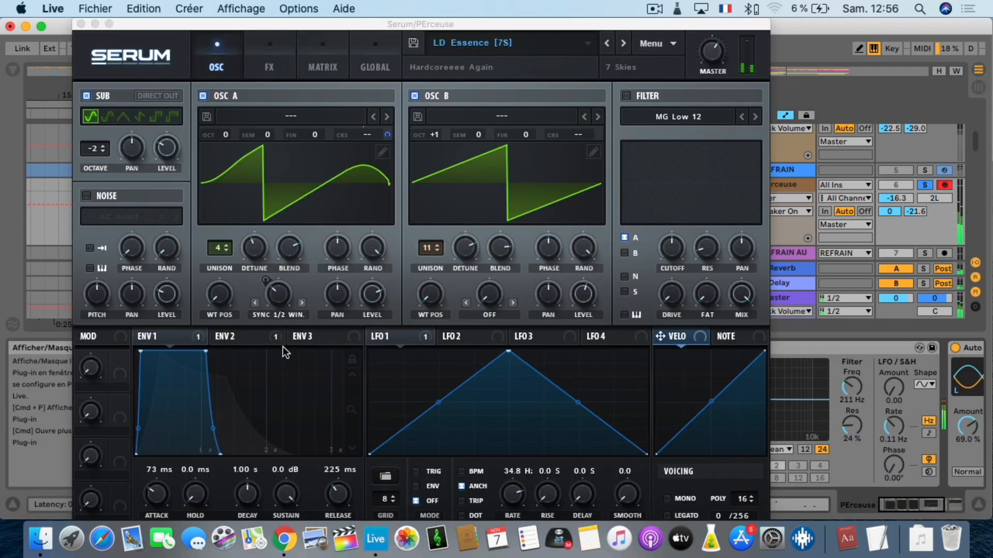
click(81, 23)
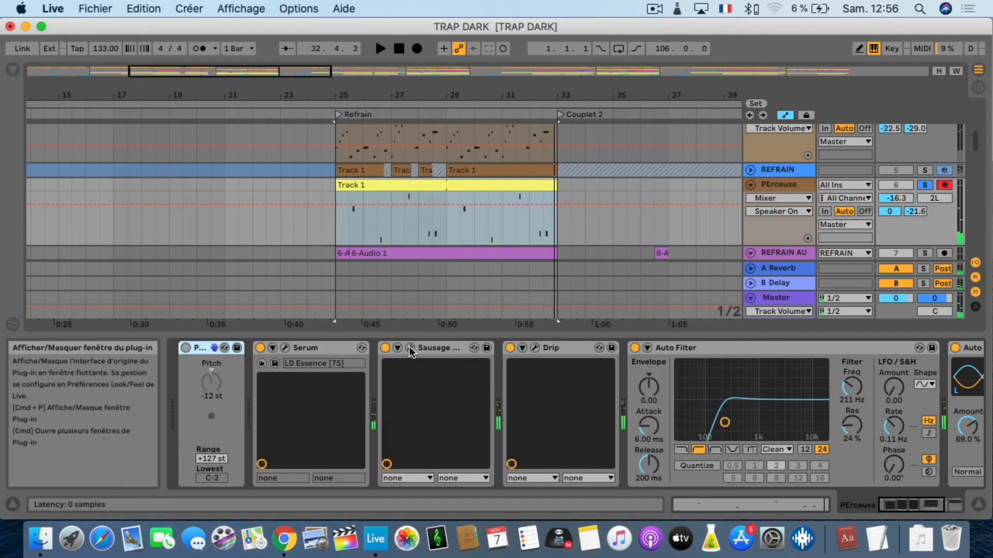
View the Sausage Fattener plug-in on PErceuse, and compare the sound during playback with the effect bypassed and enabled.
click(410, 348)
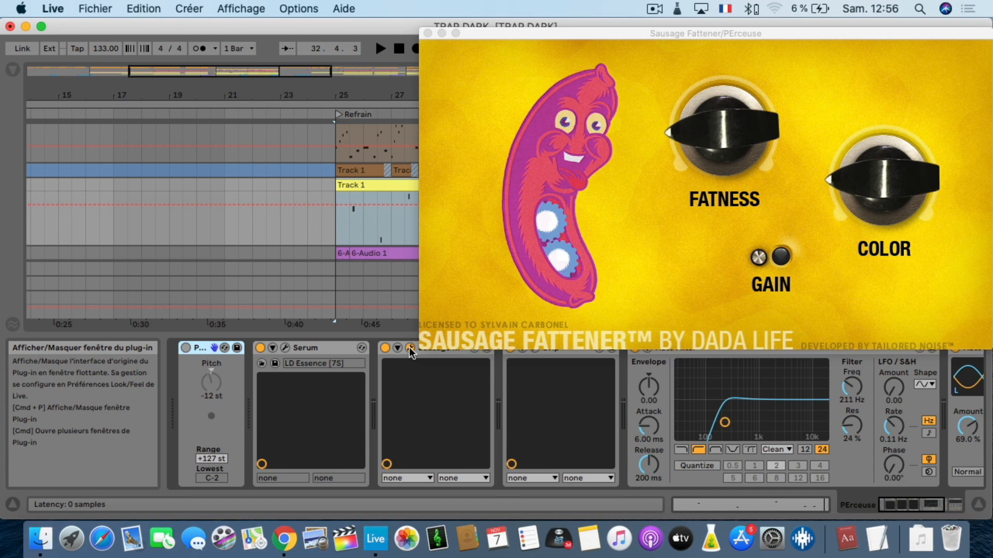
click(410, 348)
click(387, 349)
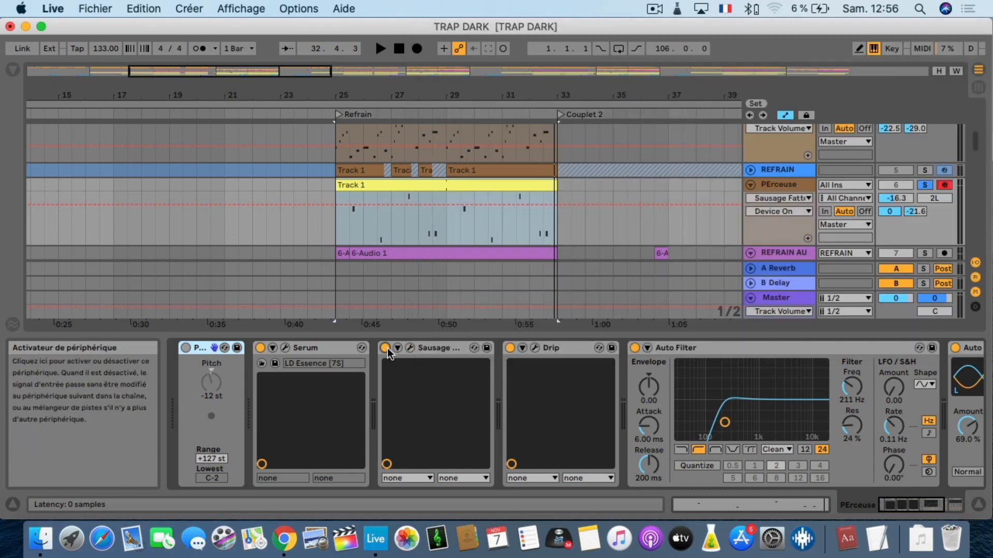
key(space)
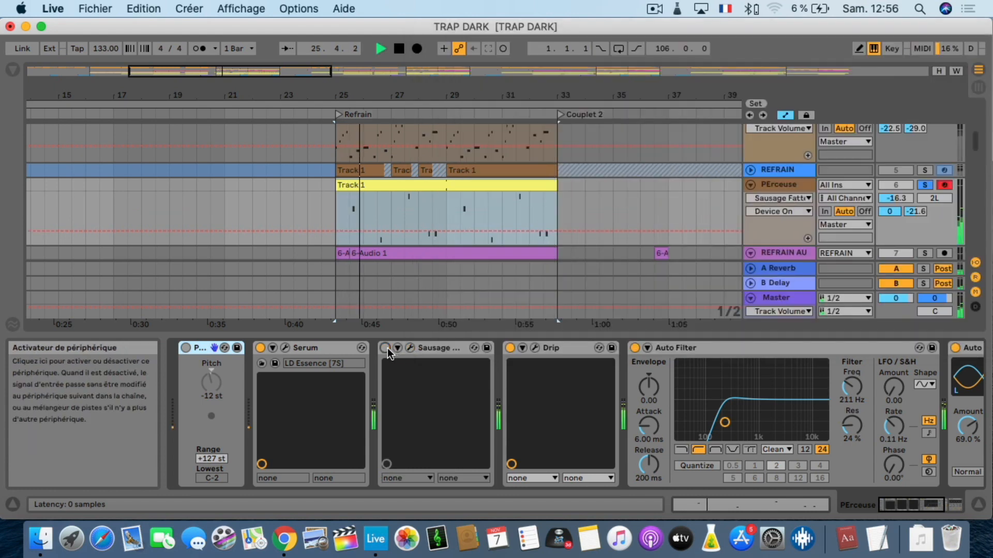
click(387, 349)
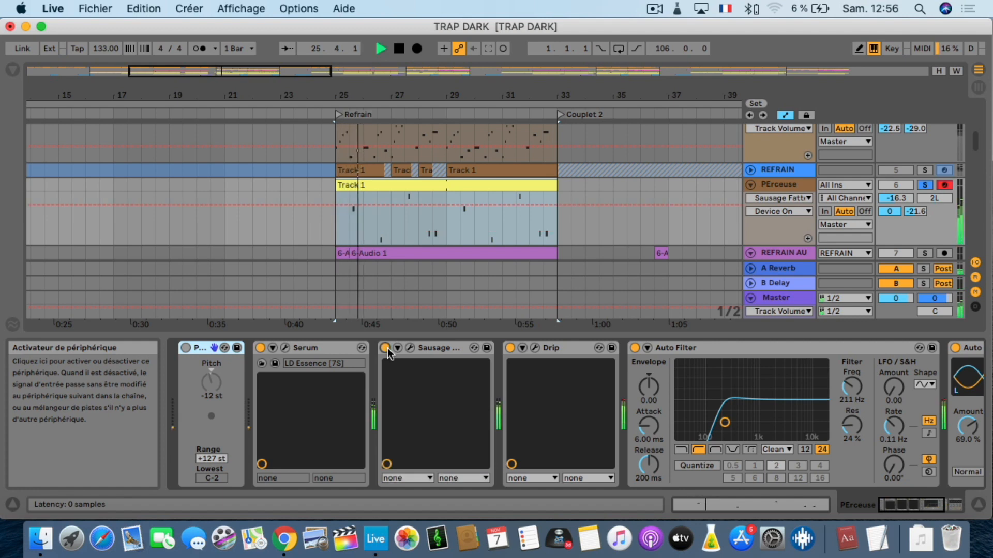
key(space)
View the Drip plug-in's settings on PErceuse, and play the clip with Drip bypassed and enabled to compare.
click(534, 348)
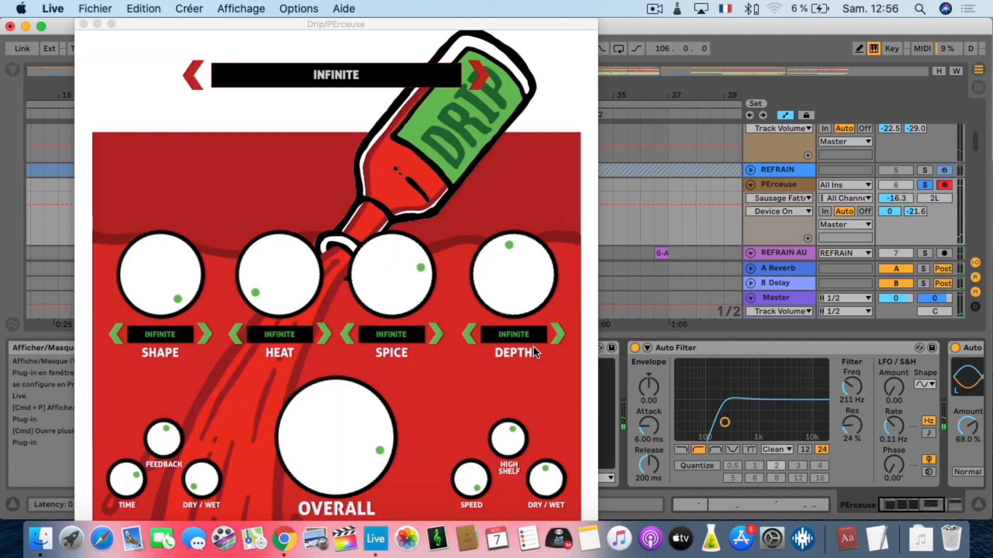
click(83, 24)
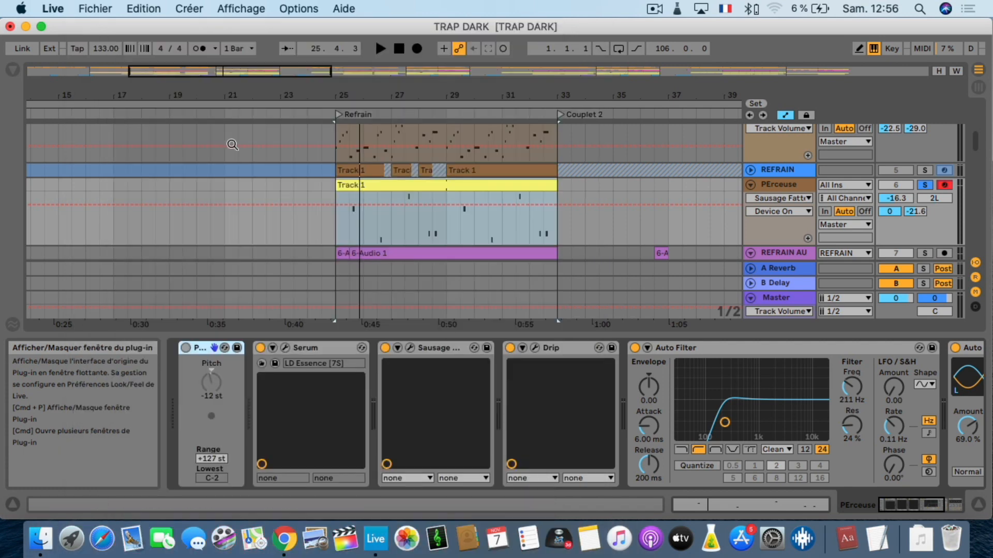
key(space)
click(511, 348)
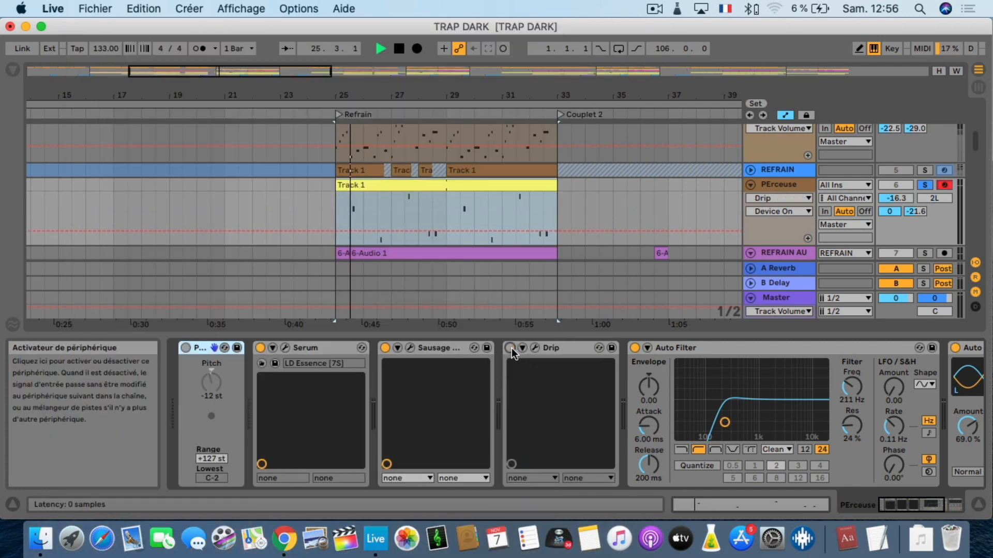
key(space)
click(511, 349)
key(space)
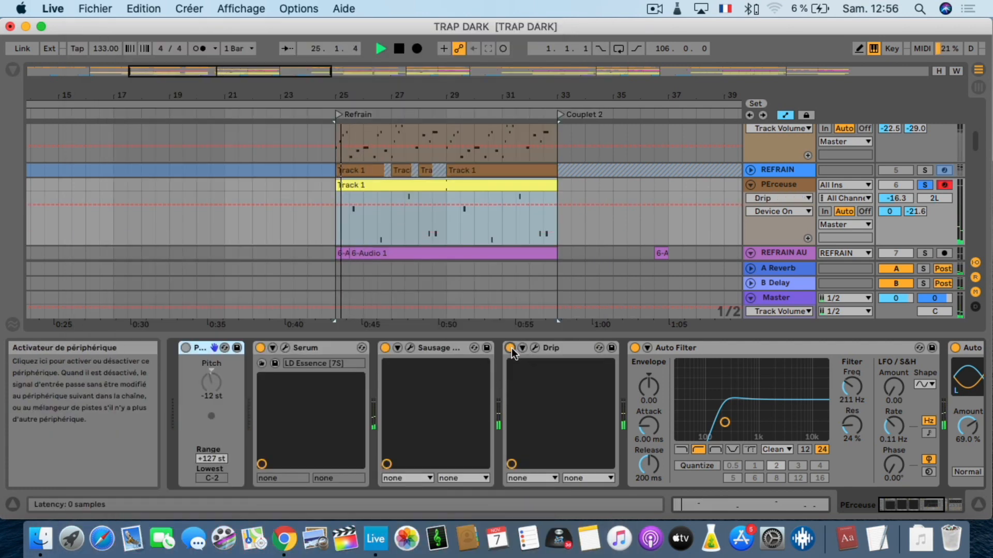
key(space)
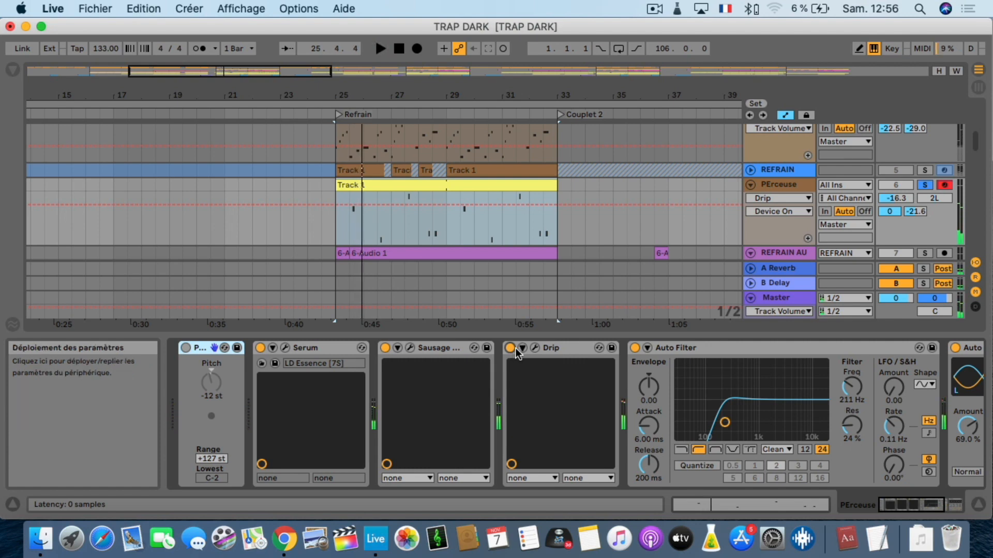
Audition the PErceuse clip while toggling its Auto Filter, and bring the Auto Pan at the chain's end into view.
scroll(516, 348, right, 3)
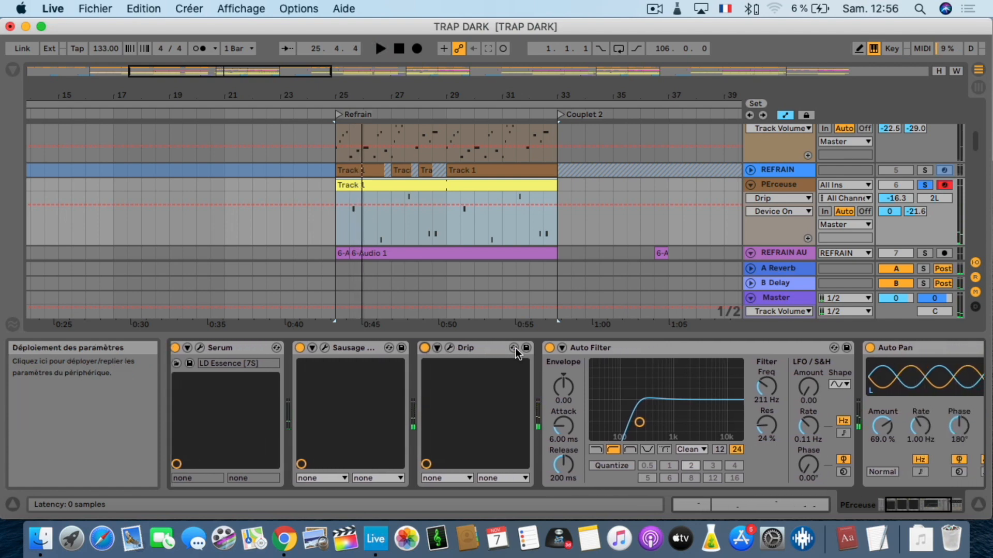
click(550, 348)
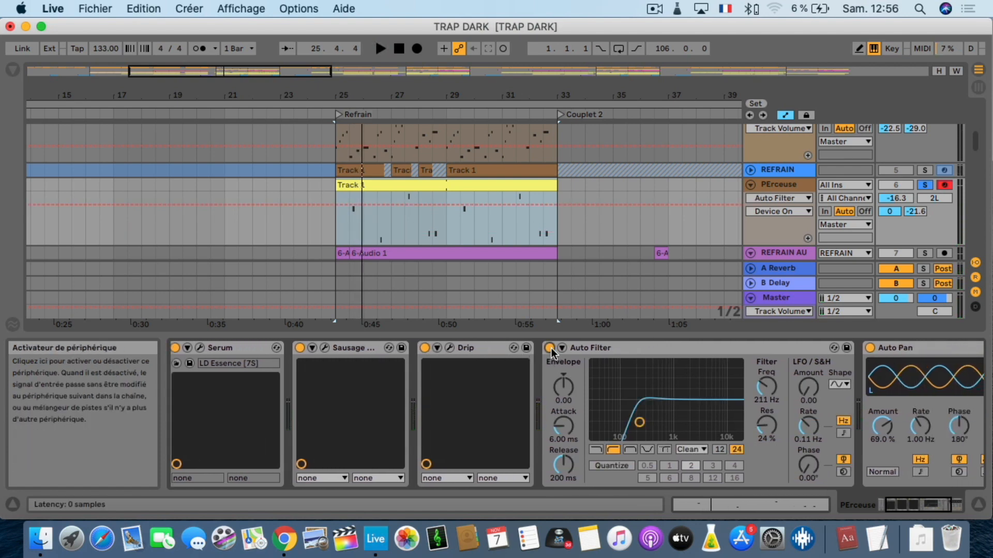
key(space)
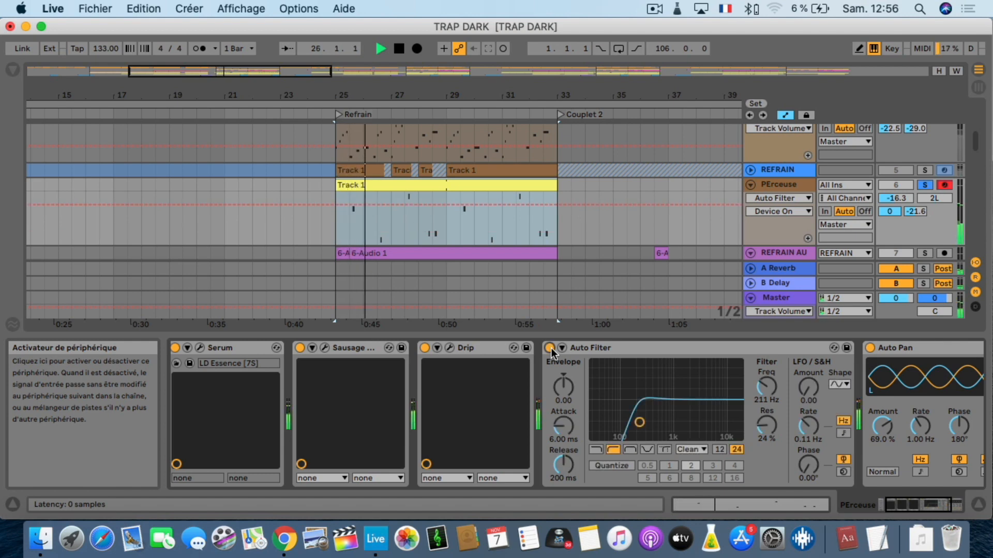
click(550, 348)
key(space)
scroll(827, 384, right, 3)
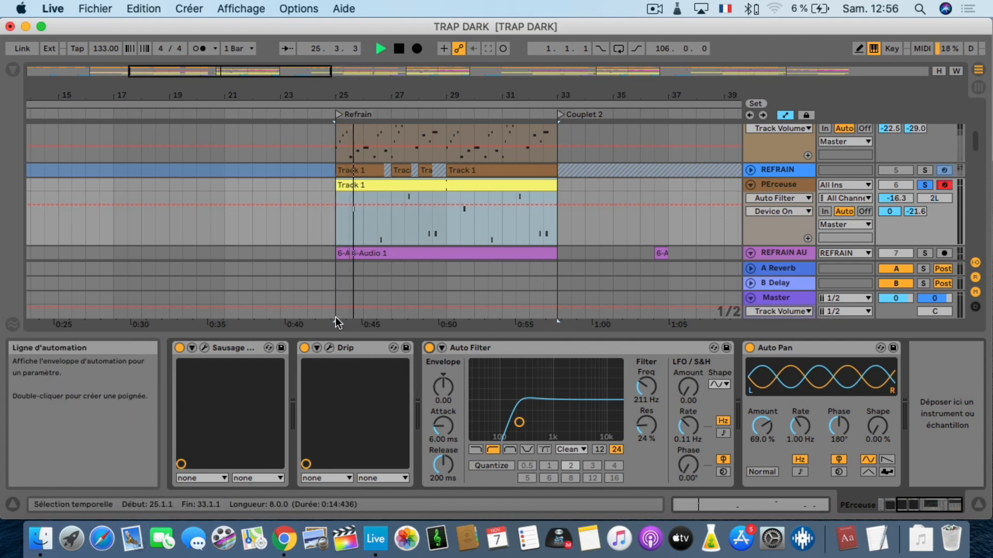
Turn off solo on the PErceuse track and play the first Refrain with all tracks.
click(928, 186)
key(space)
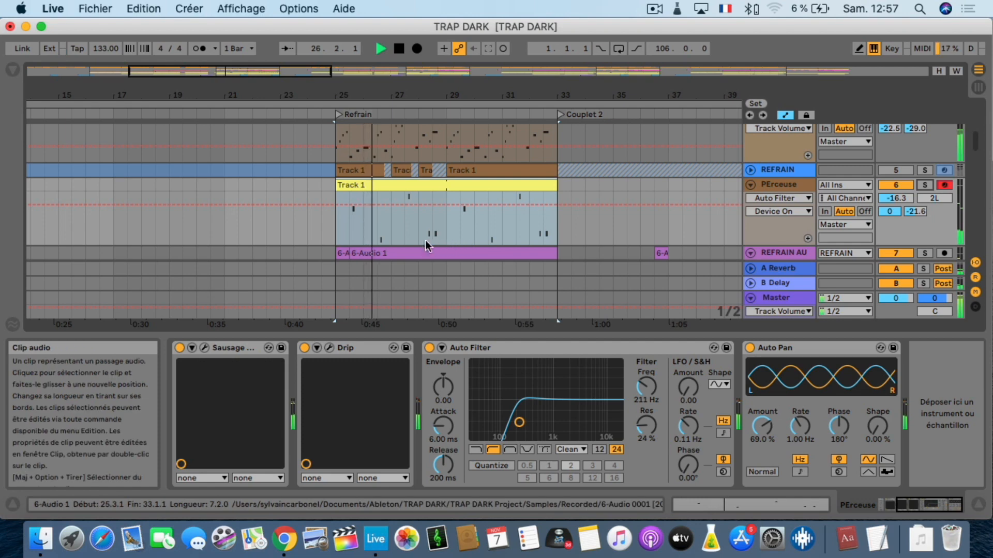
scroll(430, 222, down, 3)
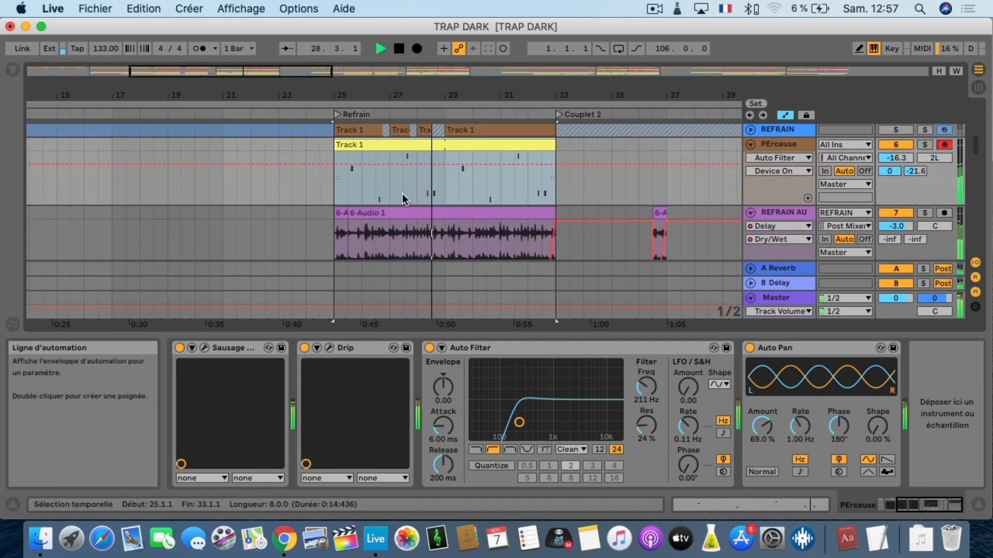
scroll(402, 194, up, 3)
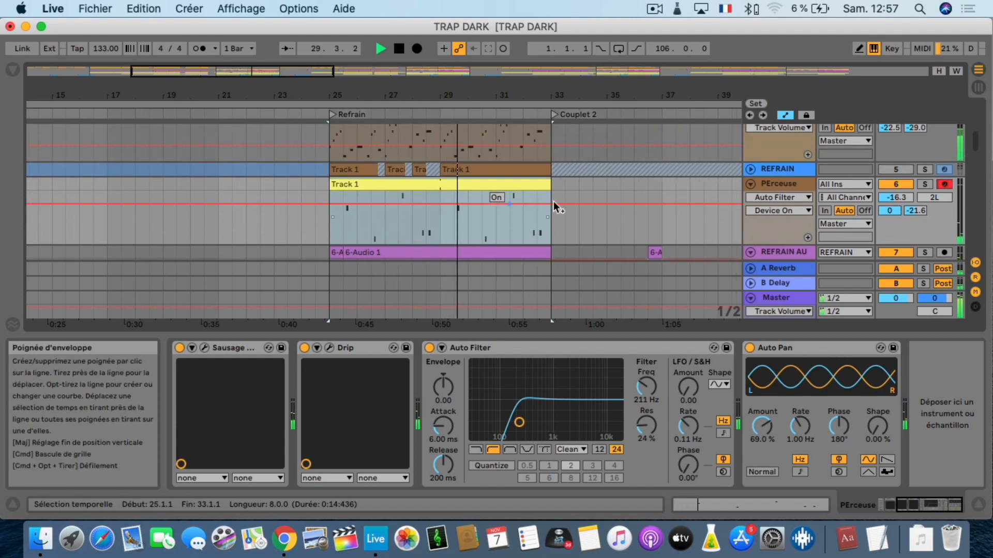
key(space)
Fold the PErceuse track and deactivate it, bringing the SYNTH + track into view.
click(751, 185)
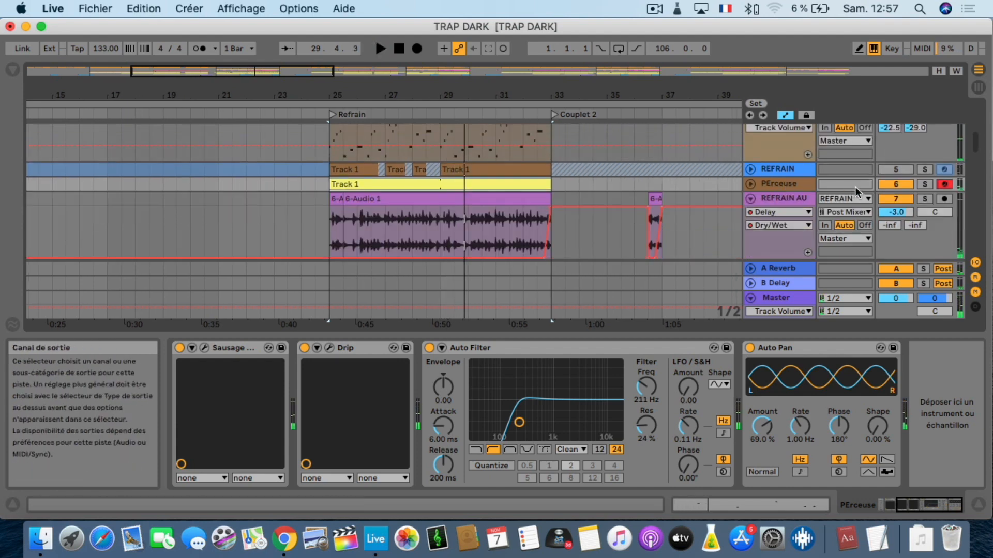
scroll(700, 191, up, 3)
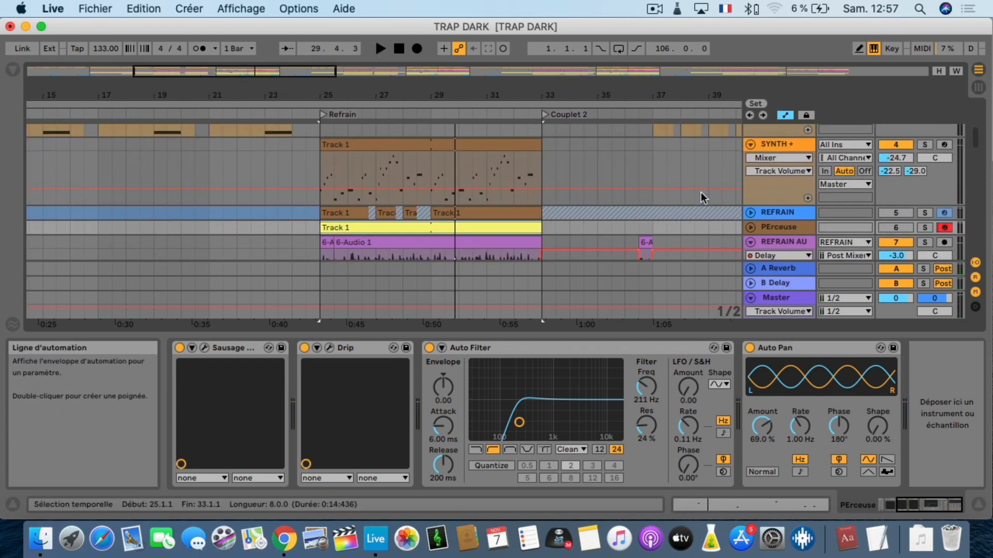
Unfold the REFRAIN track to view its MIDI clips, and fold it again.
click(751, 213)
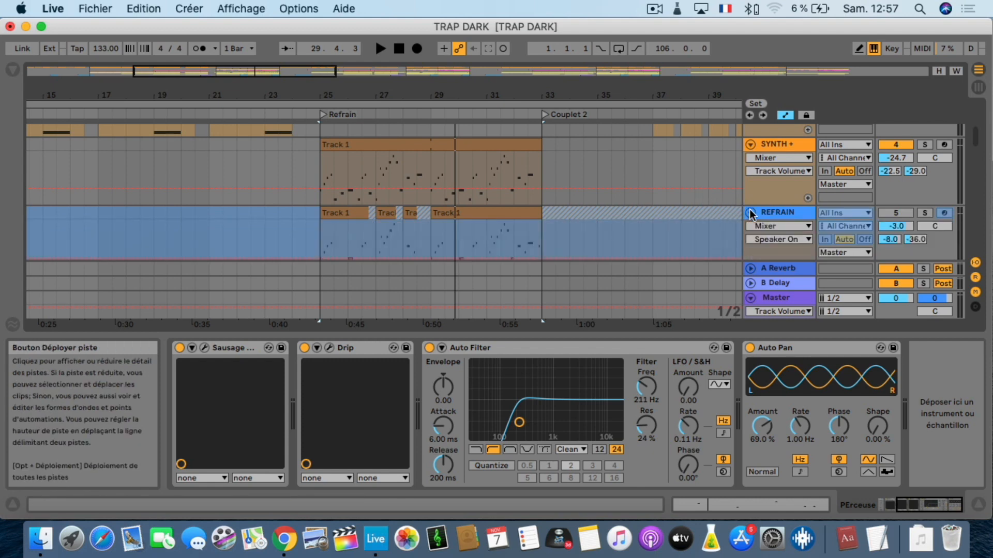
click(751, 213)
scroll(848, 207, up, 2)
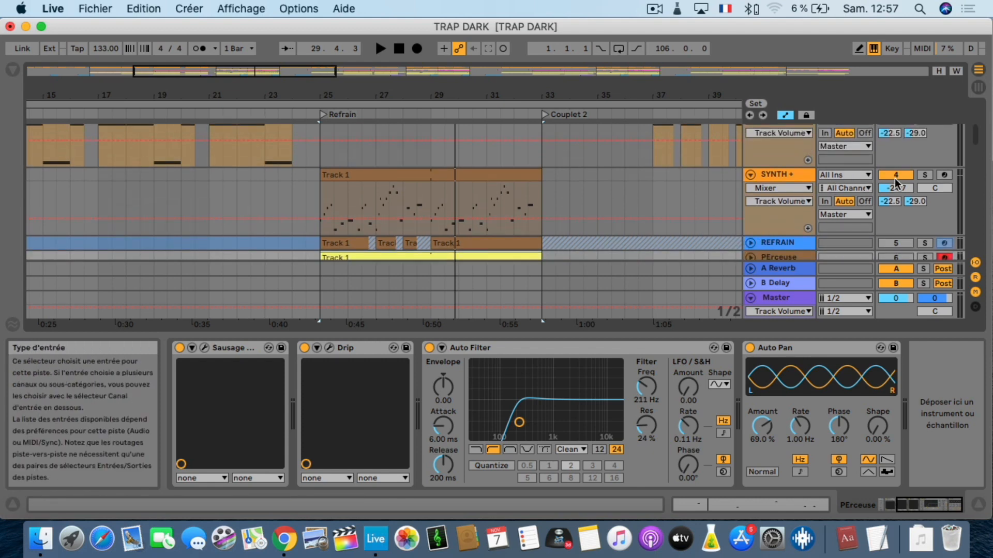
Select the SYNTH + clip in the first Refrain and play it in solo.
click(360, 175)
scroll(412, 204, down, 4)
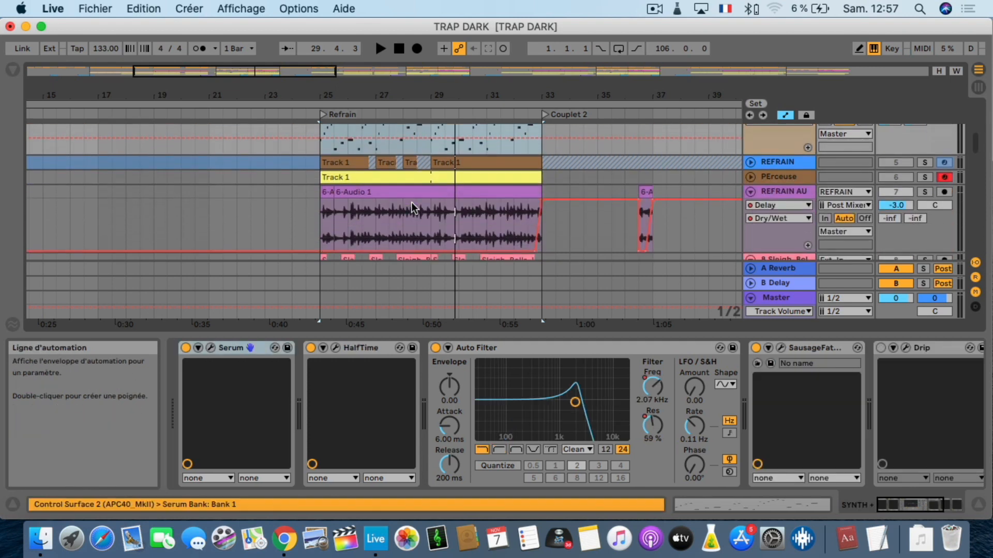
scroll(412, 203, up, 2)
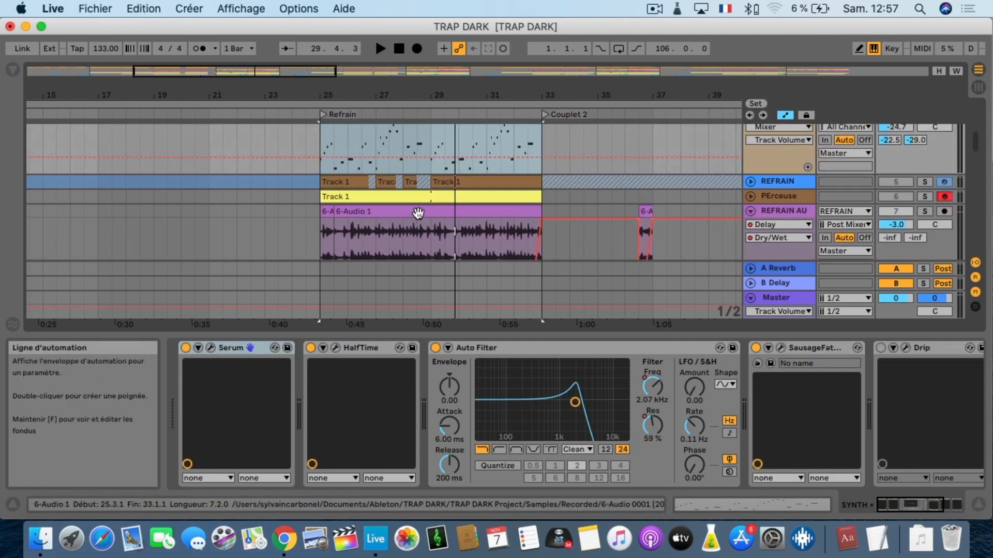
scroll(402, 230, up, 4)
key(space)
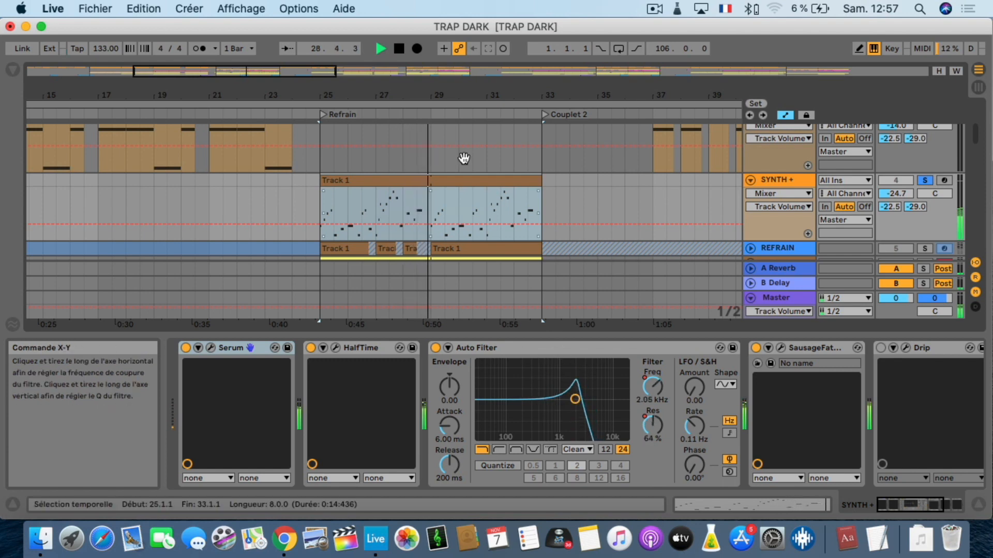
key(space)
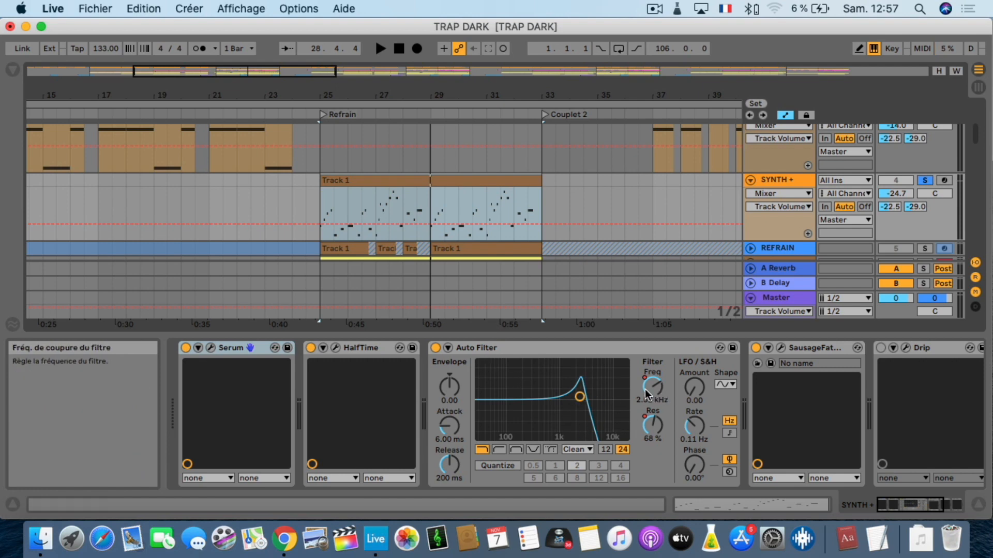
Play SYNTH + with Auto Filter bypassed, switching HalfTime off and on to compare and viewing its plug-in settings.
click(436, 349)
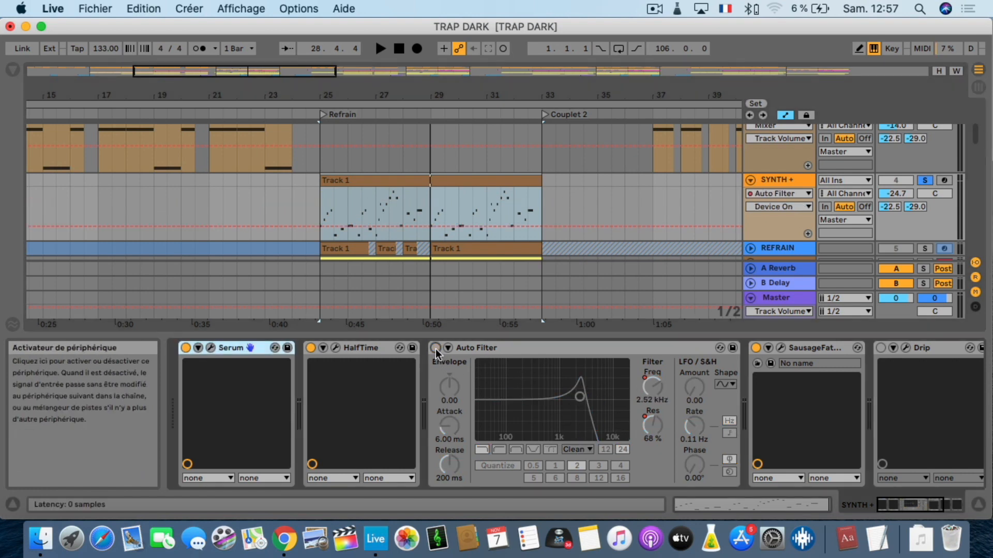
key(space)
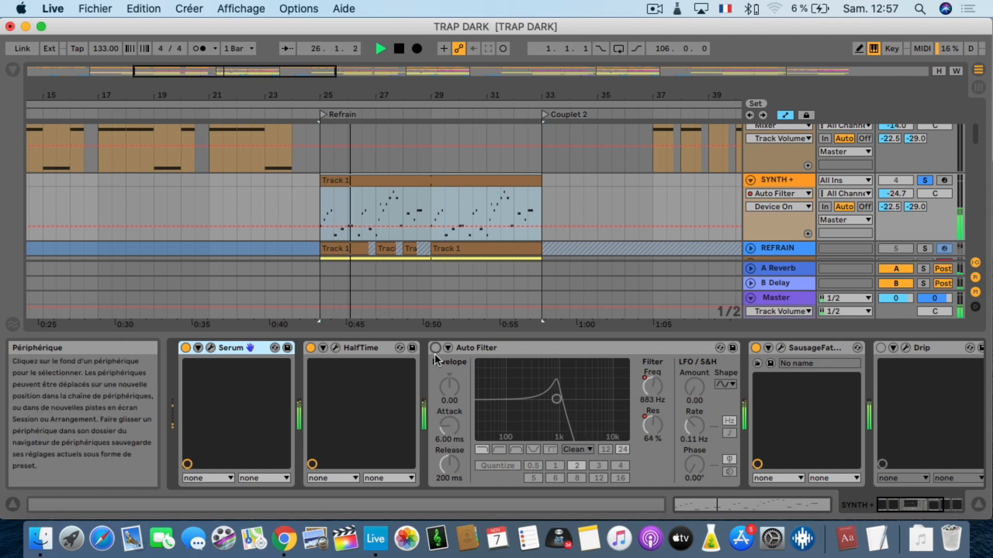
click(311, 348)
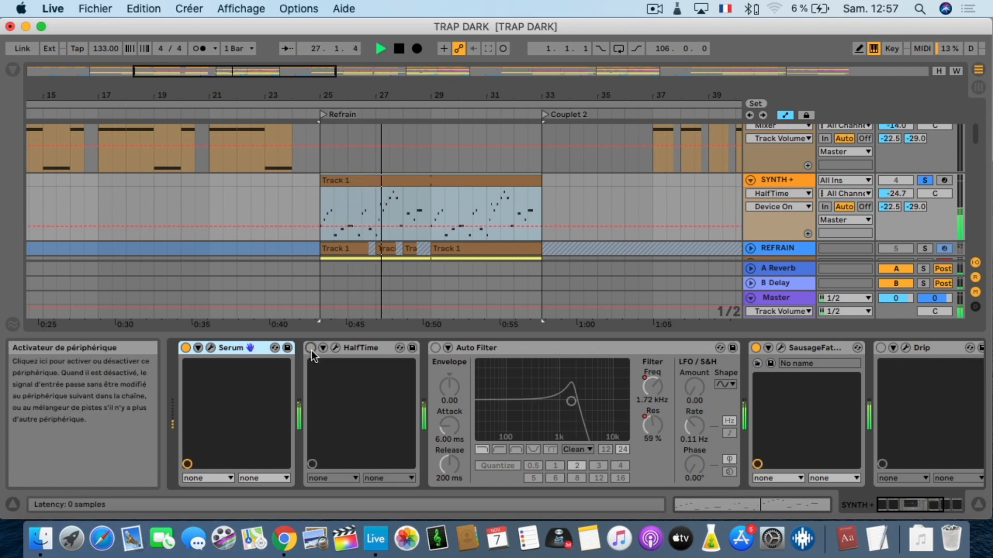
click(335, 349)
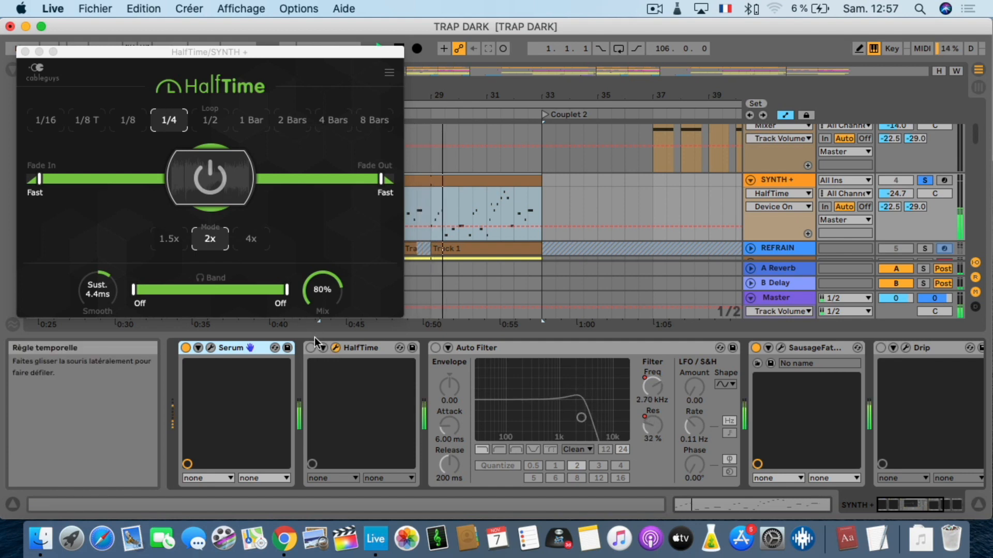
click(335, 348)
click(310, 349)
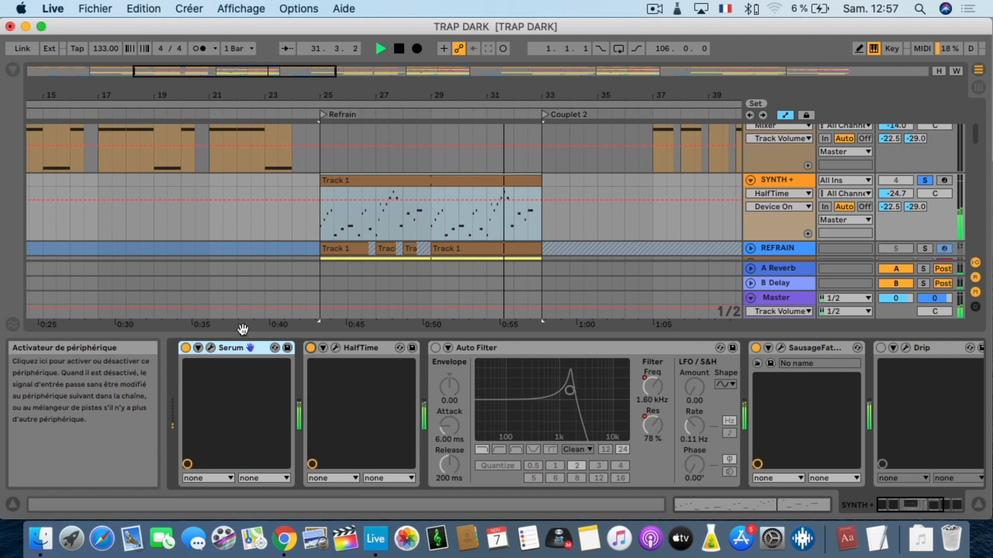
View Serum's settings on SYNTH +, and replay the clip with Auto Filter bypassed while checking the rest of the device chain.
click(211, 348)
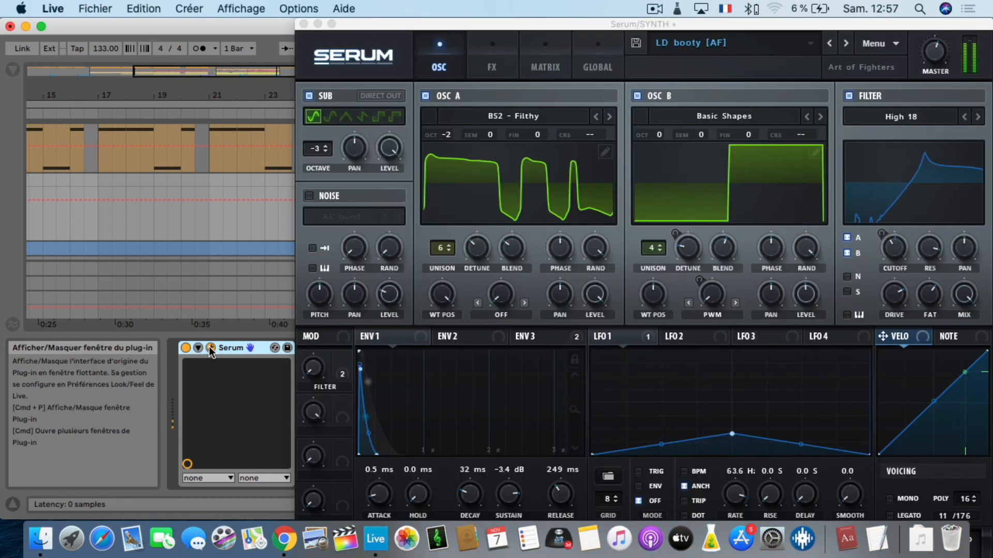
click(211, 348)
key(space)
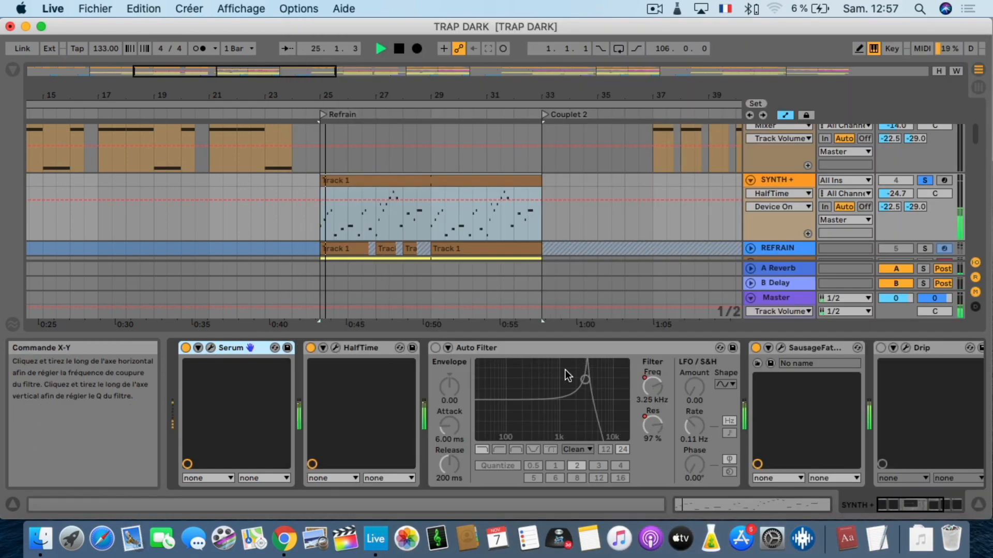
scroll(566, 370, right, 5)
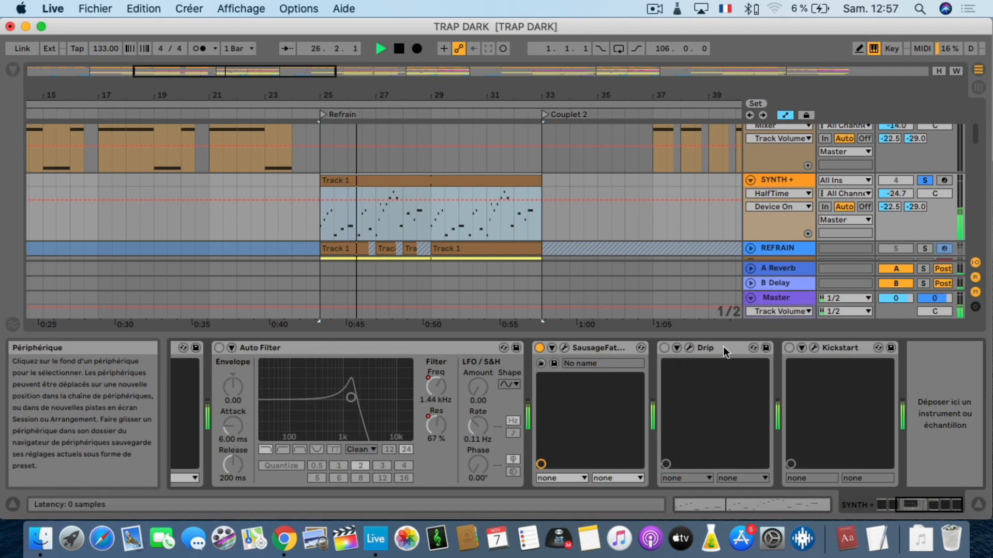
scroll(511, 353, left, 5)
key(space)
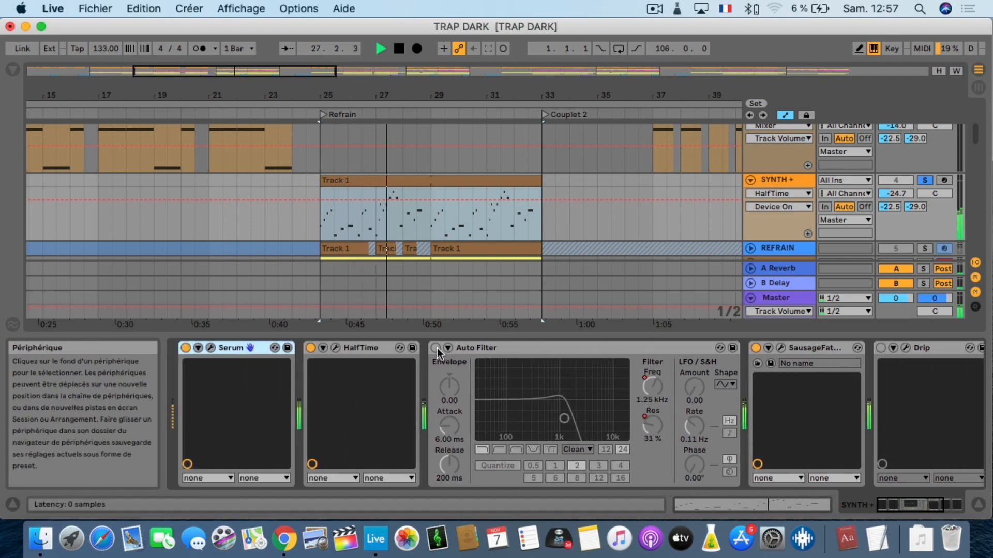
Reactivate the Auto Filter on SYNTH + and play the soloed clip through to hear its filter automation.
click(435, 348)
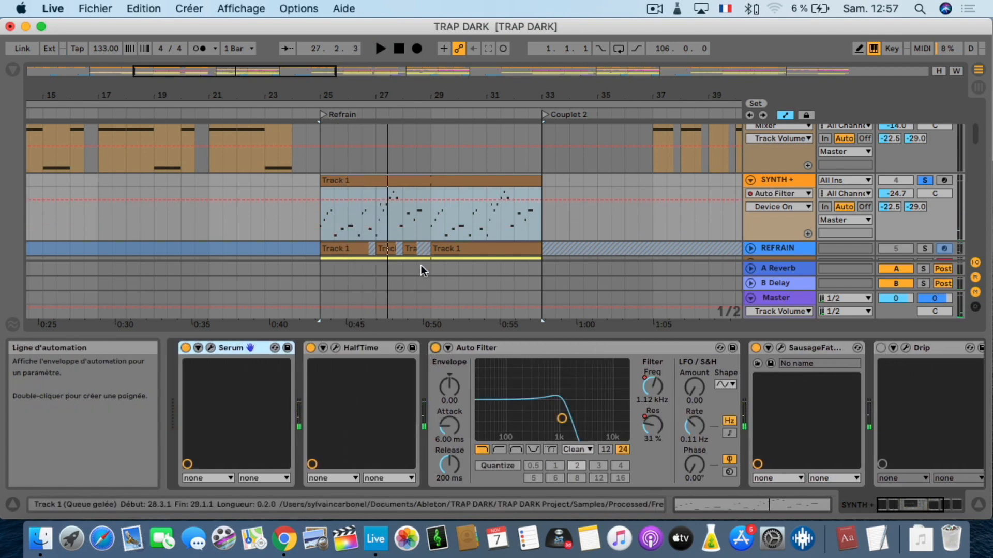
key(space)
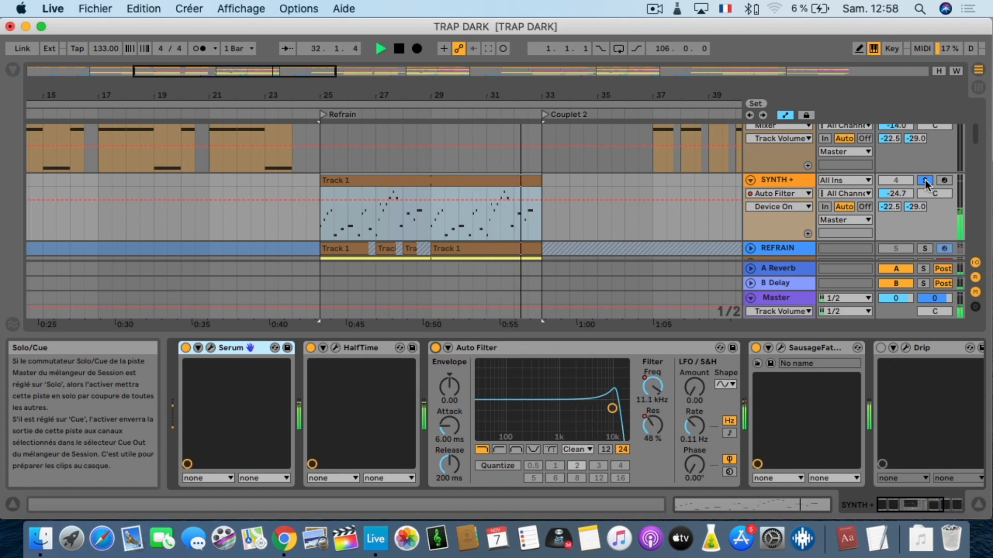
key(space)
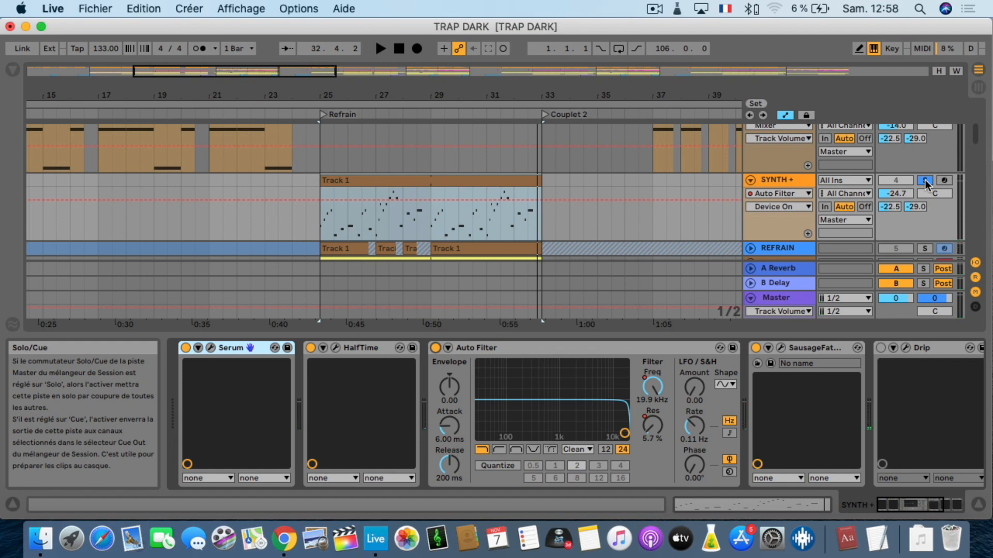
Turn off solo on SYNTH + and play the first Refrain with all tracks, looking over the other tracks.
click(925, 180)
key(space)
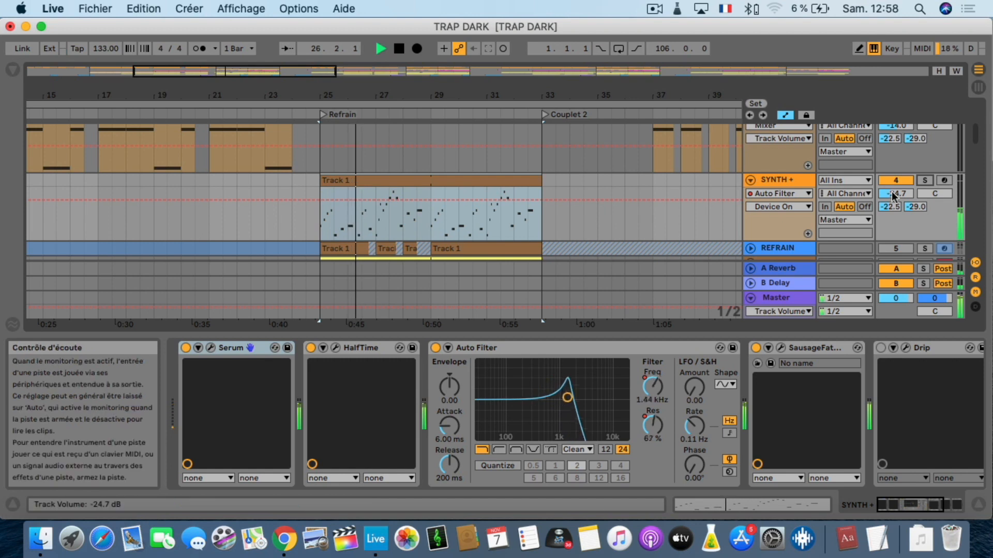
scroll(917, 186, down, 3)
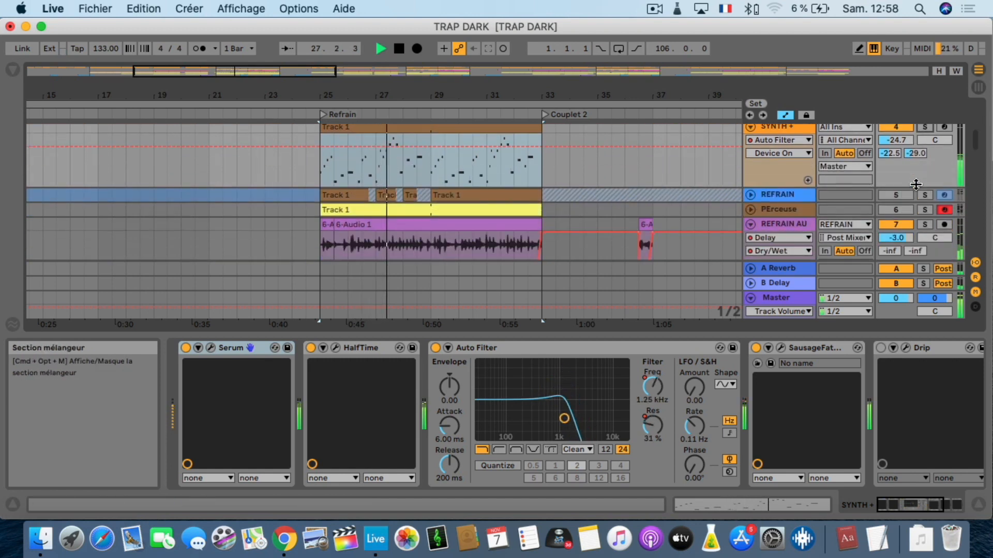
scroll(916, 185, up, 5)
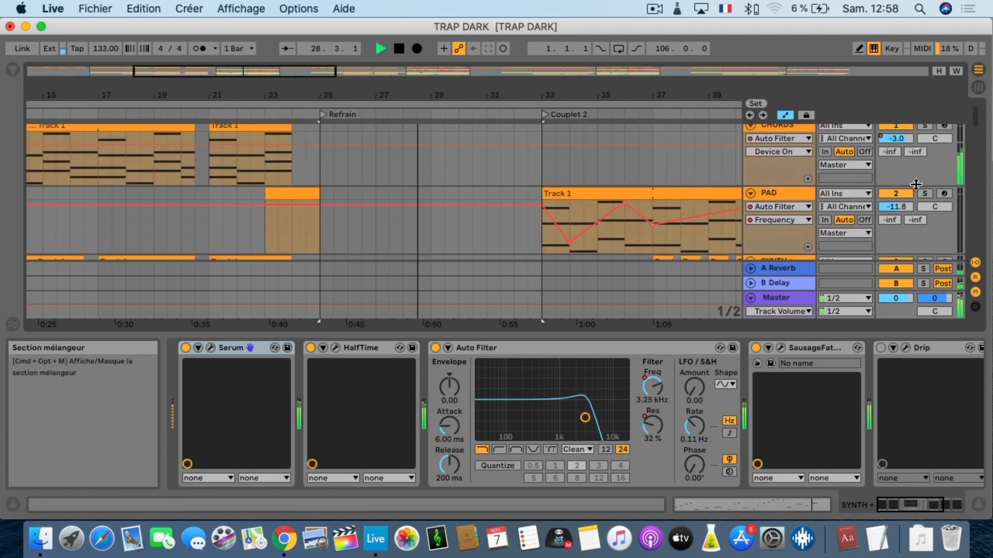
scroll(916, 185, down, 8)
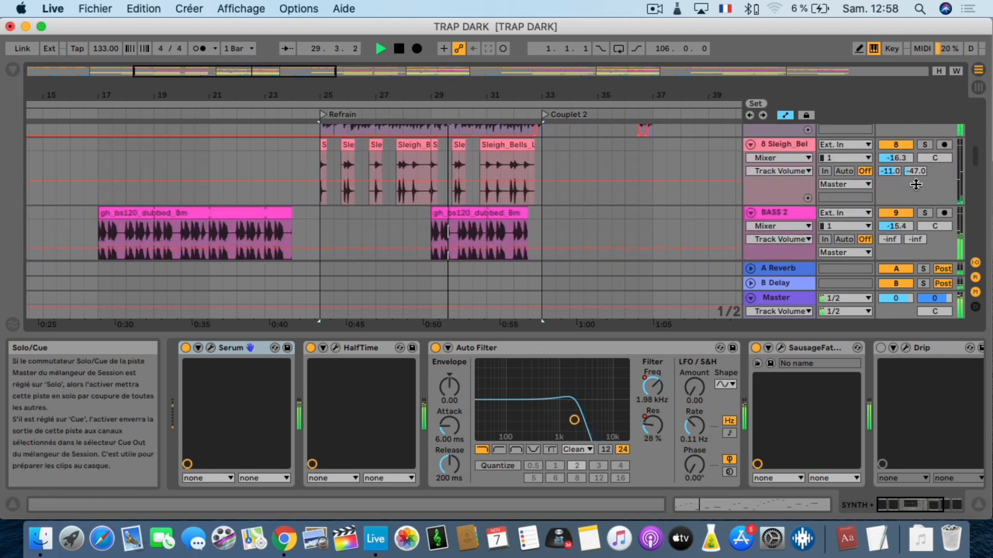
Solo BASS 2 and play its clip in the second half of the first Refrain.
scroll(917, 189, down, 1)
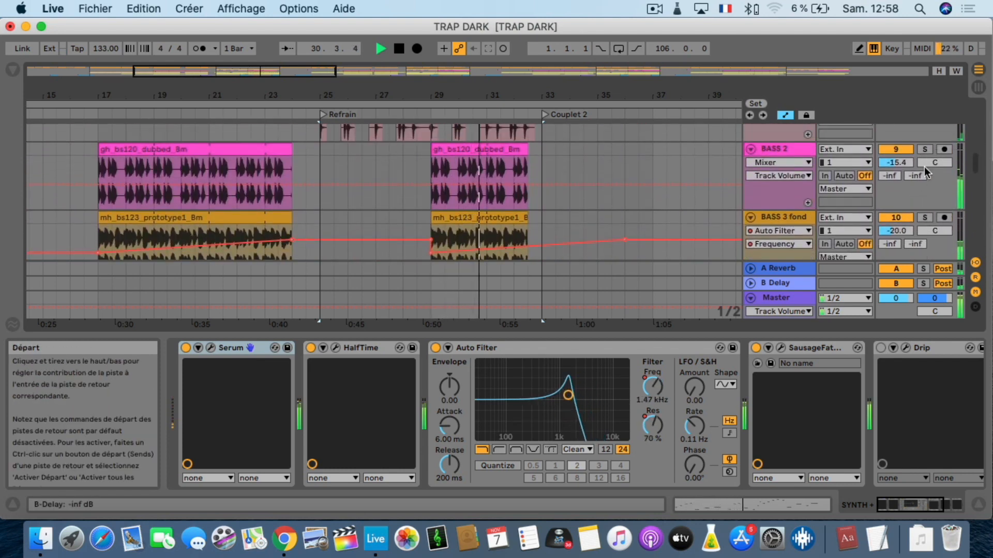
click(924, 149)
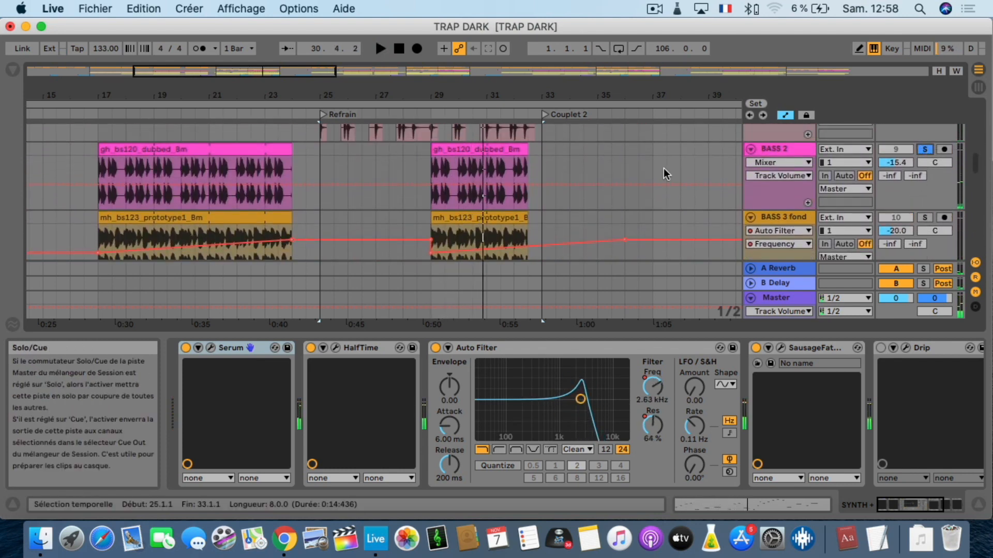
click(447, 149)
key(space)
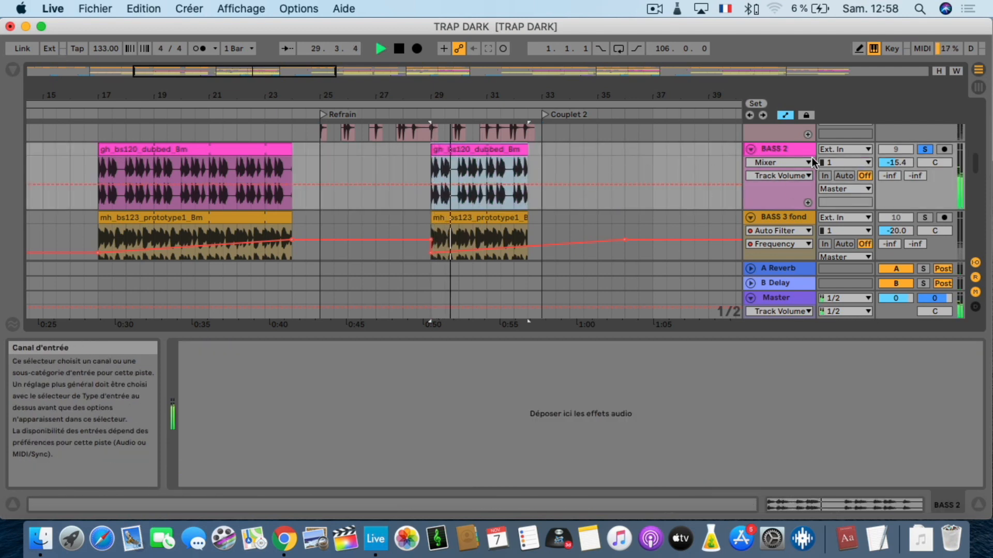
click(777, 150)
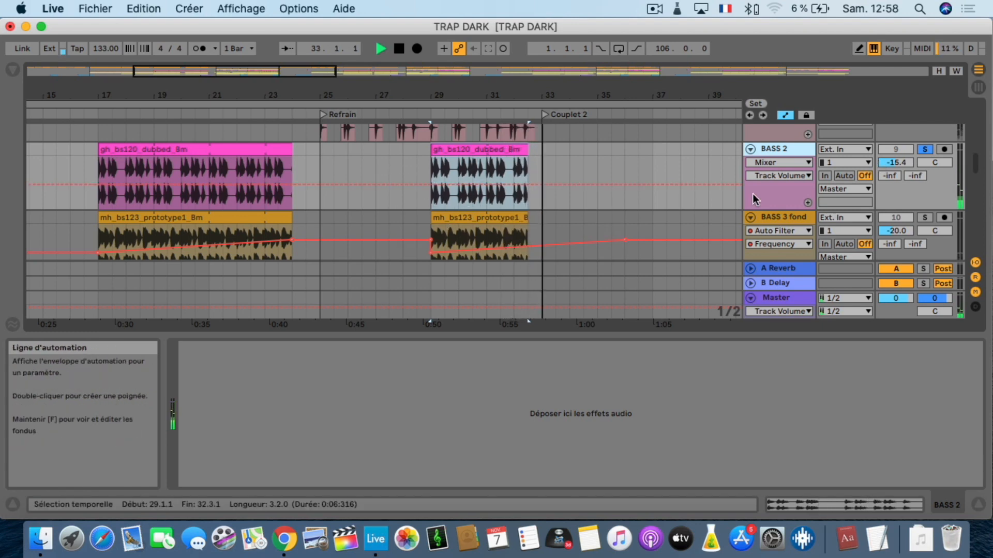
Solo BASS 3 fond, show its Auto Filter during playback, and solo BASS 2 together with it.
click(925, 218)
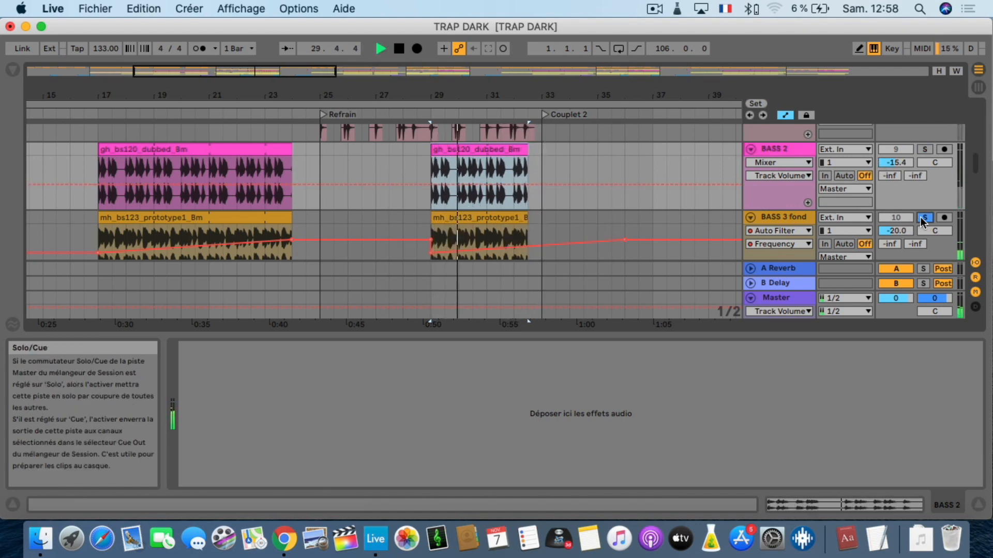
click(800, 219)
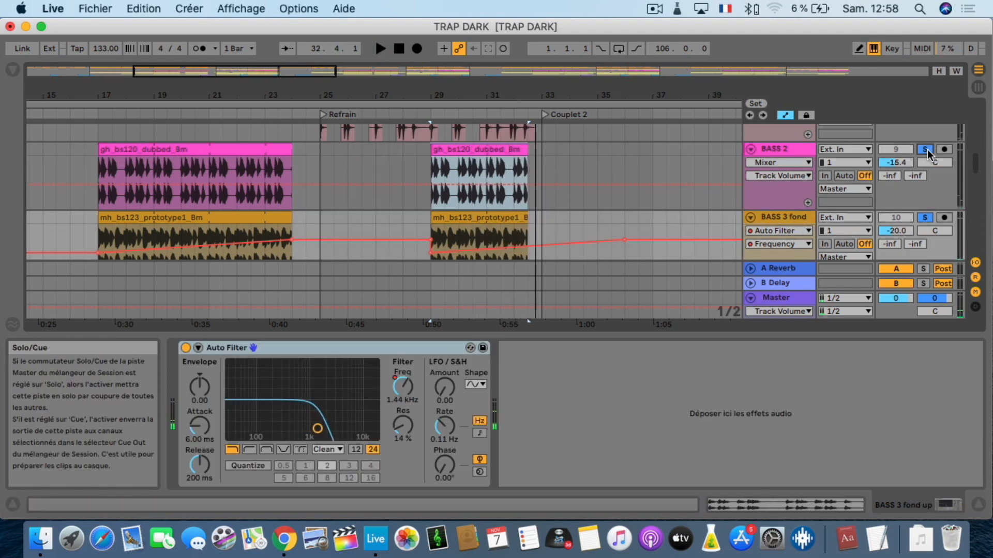
Add REFRAIN AU to the soloed basses, play the Refrain's second half, and examine the BASS 3 fond filter frequency automation.
scroll(929, 156, up, 4)
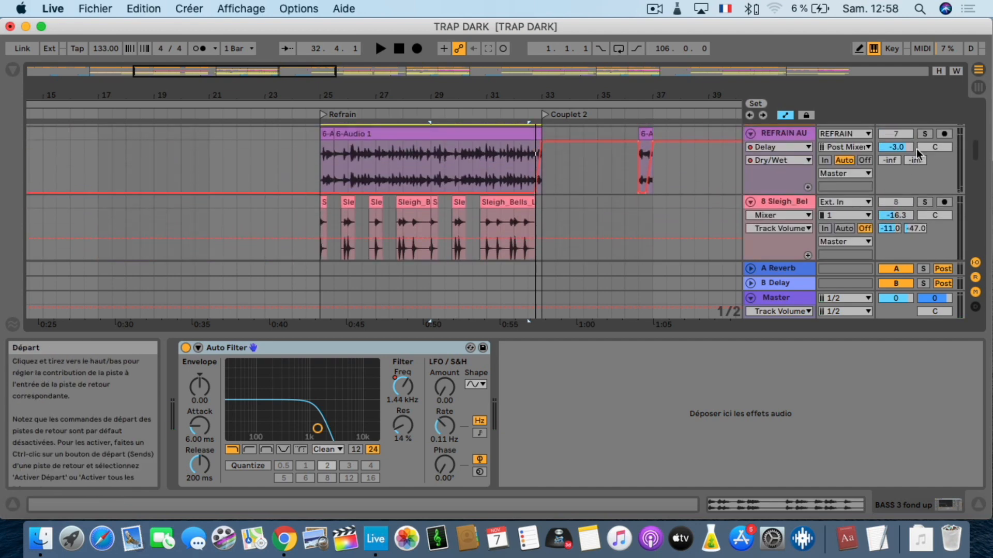
click(924, 134)
key(space)
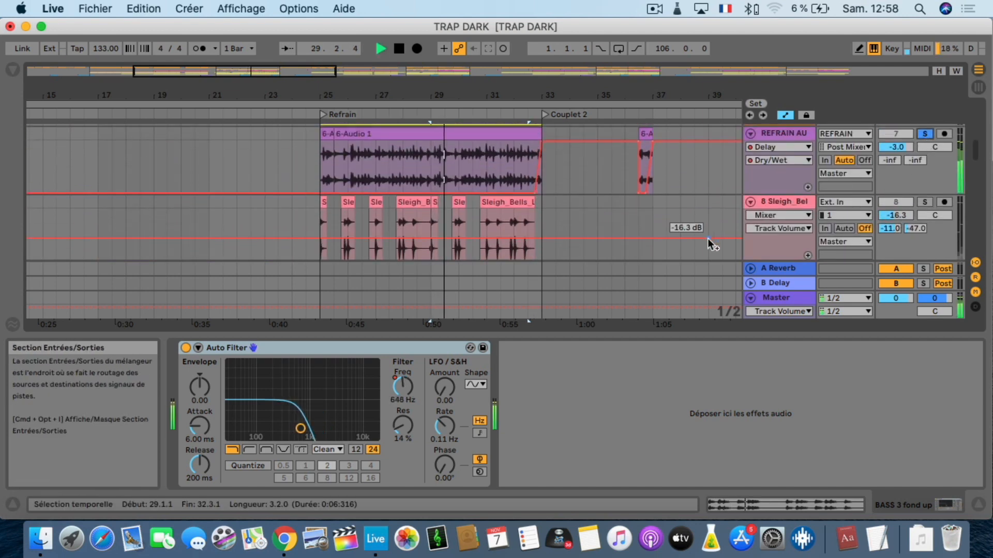
scroll(679, 210, up, 5)
scroll(678, 209, up, 5)
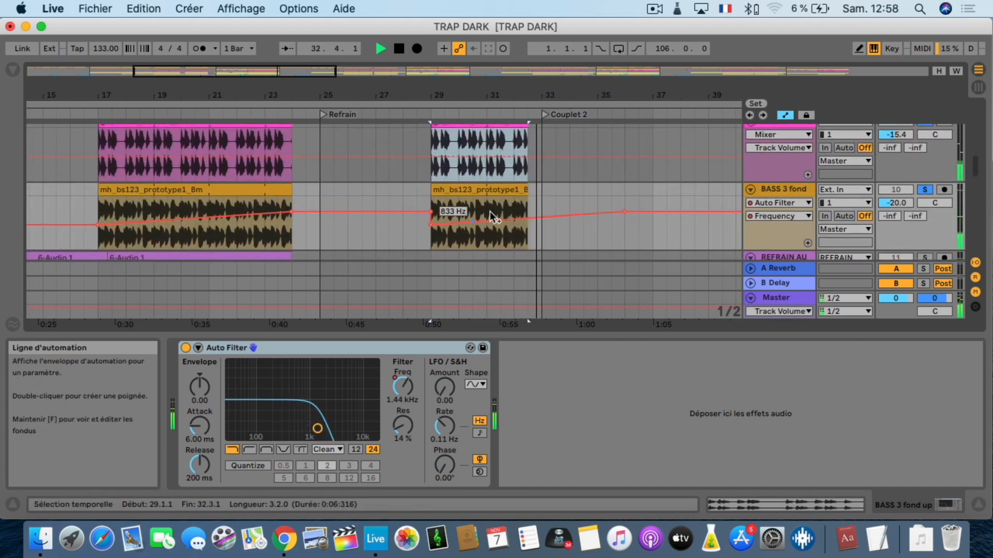
scroll(541, 182, up, 3)
scroll(540, 183, down, 4)
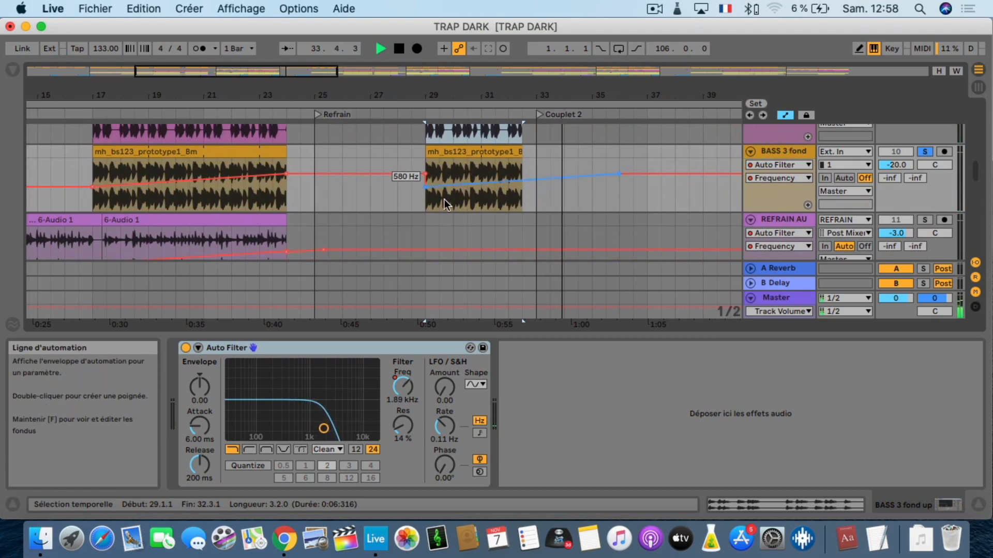
key(space)
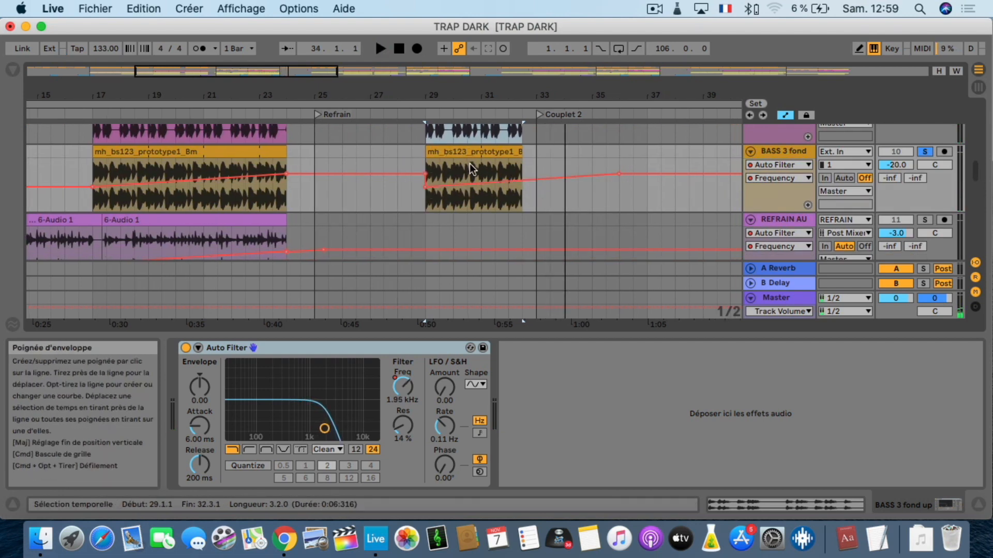
scroll(471, 173, up, 5)
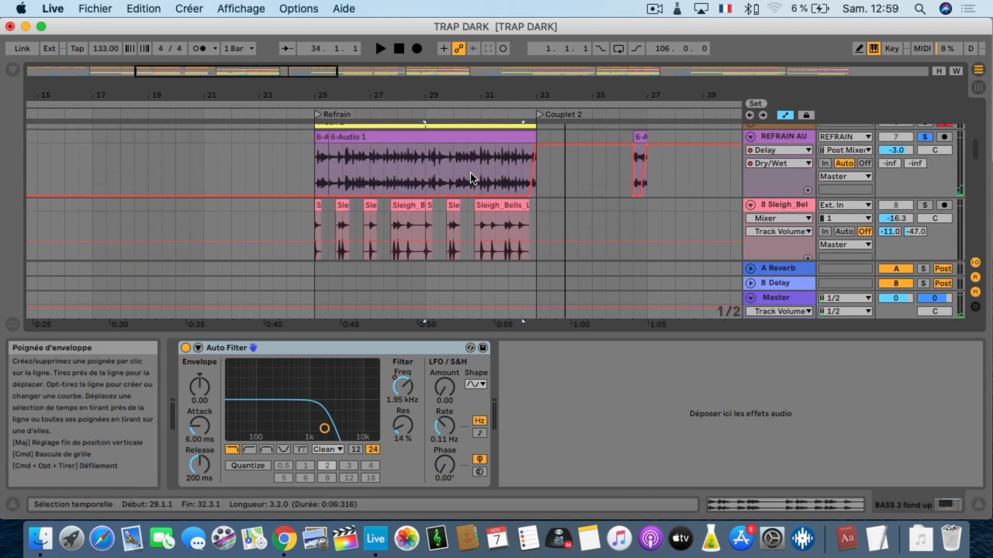
scroll(471, 172, up, 5)
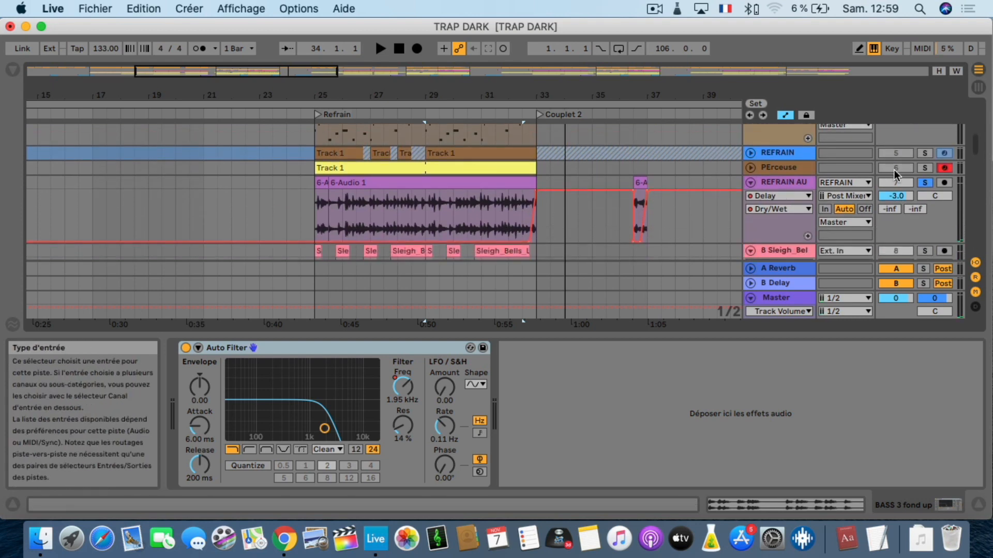
Solo the KICK track, play the second half of the first Refrain, and look over the Hats and BASS tracks.
scroll(892, 178, up, 3)
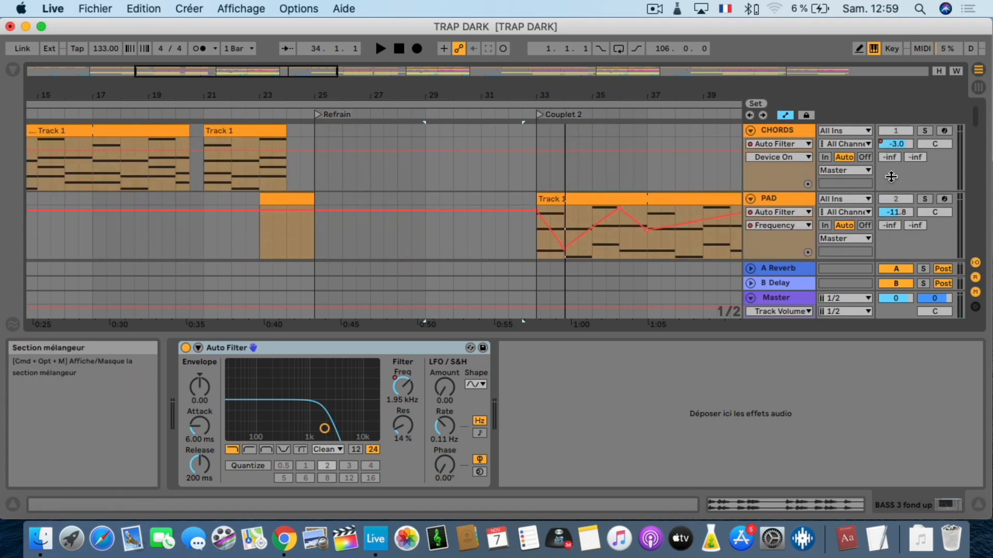
scroll(892, 178, down, 10)
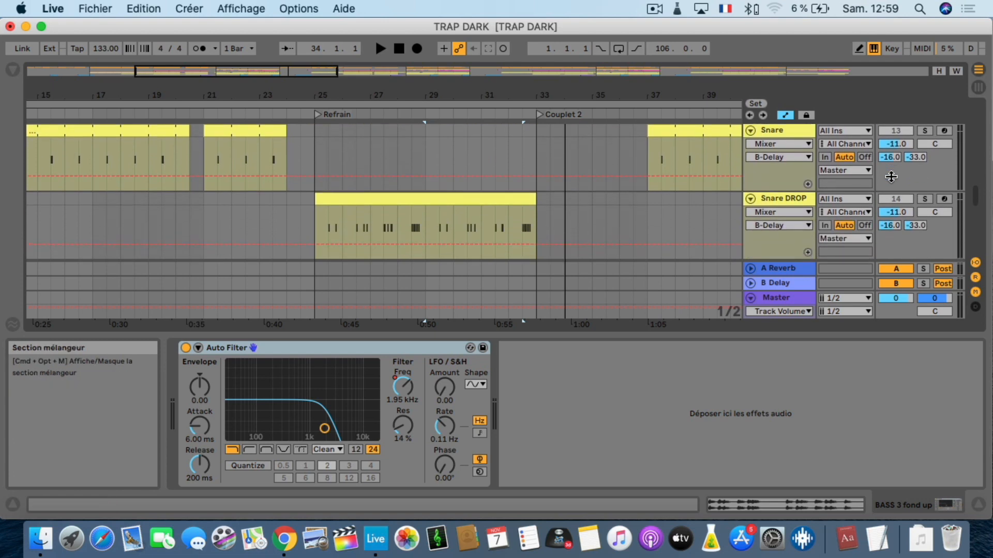
scroll(892, 178, up, 1)
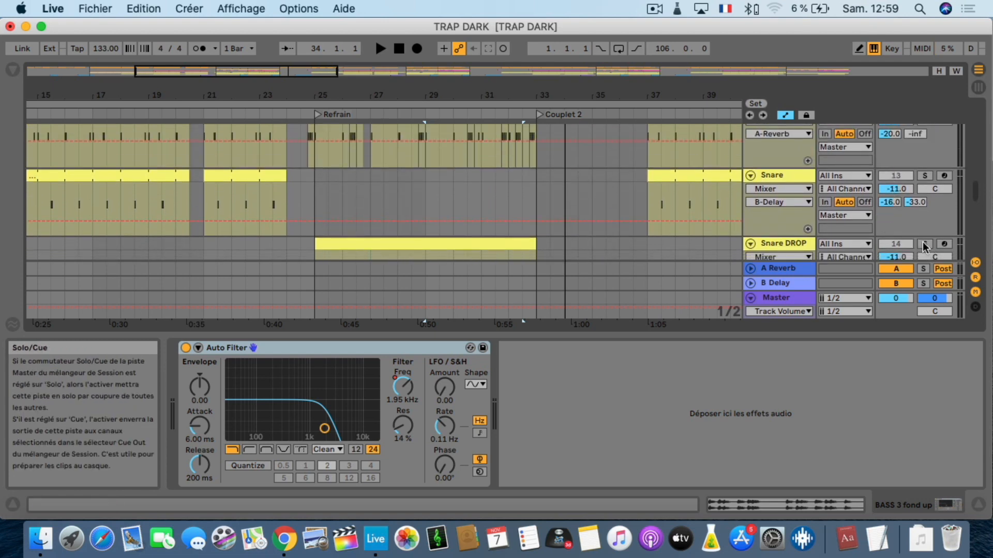
scroll(928, 204, up, 2)
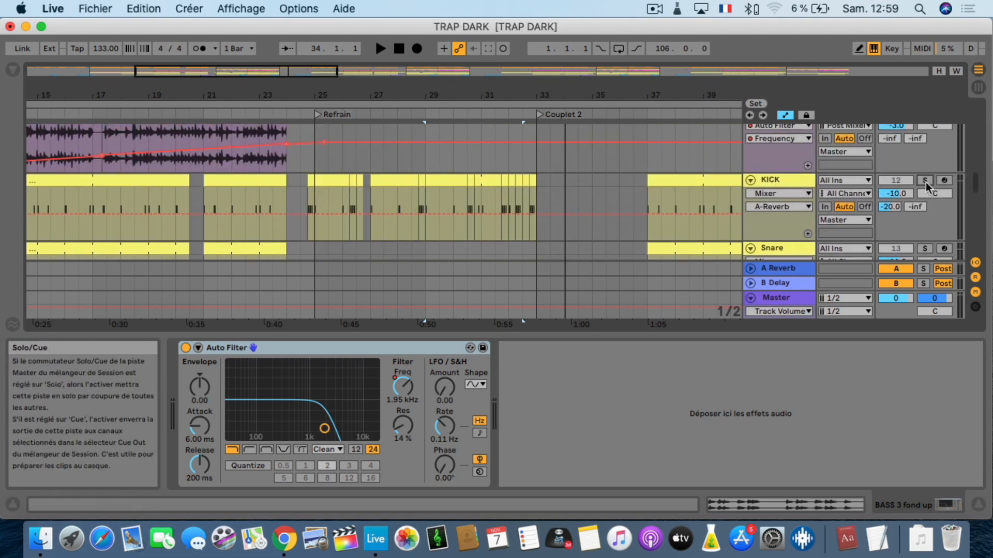
click(924, 180)
key(space)
scroll(804, 194, down, 5)
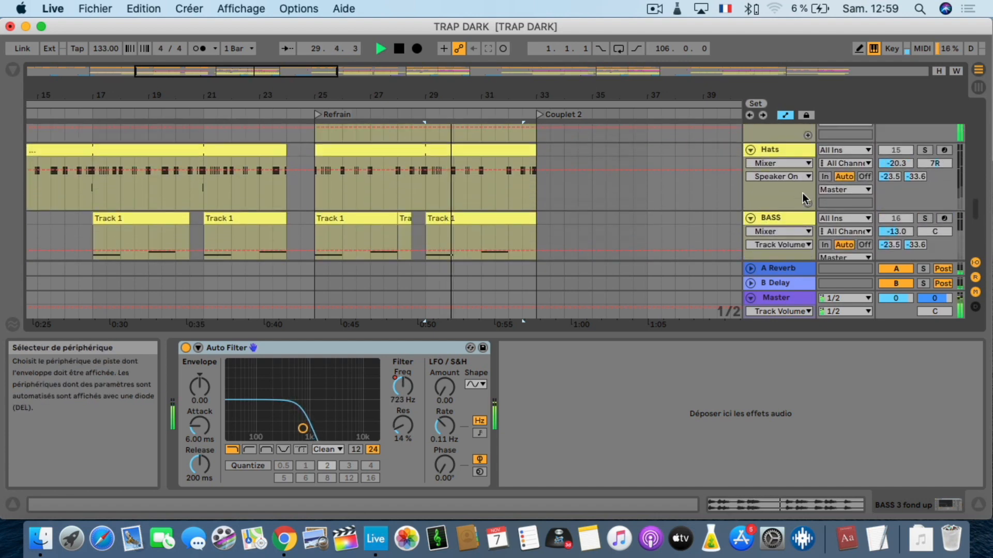
scroll(803, 193, down, 1)
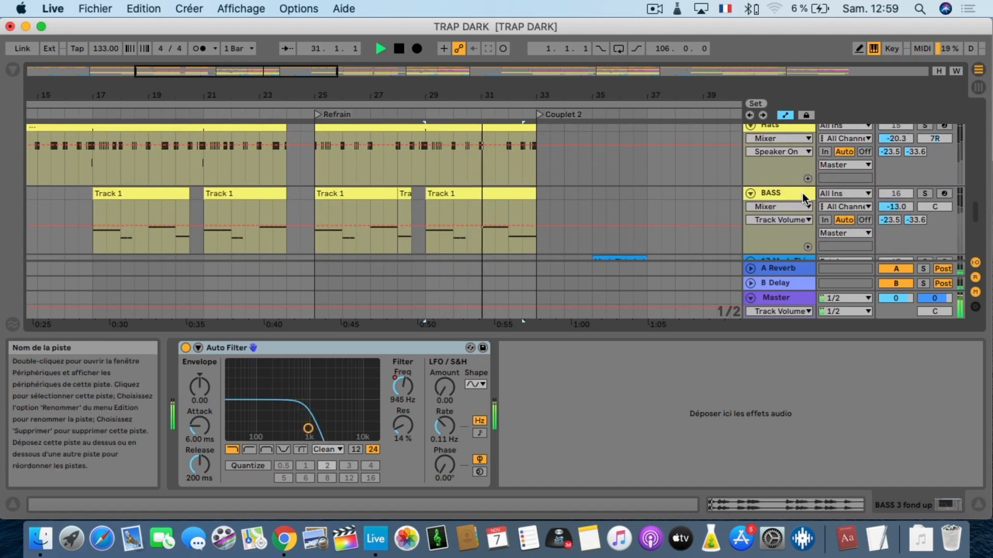
scroll(803, 194, down, 2)
scroll(802, 194, up, 1)
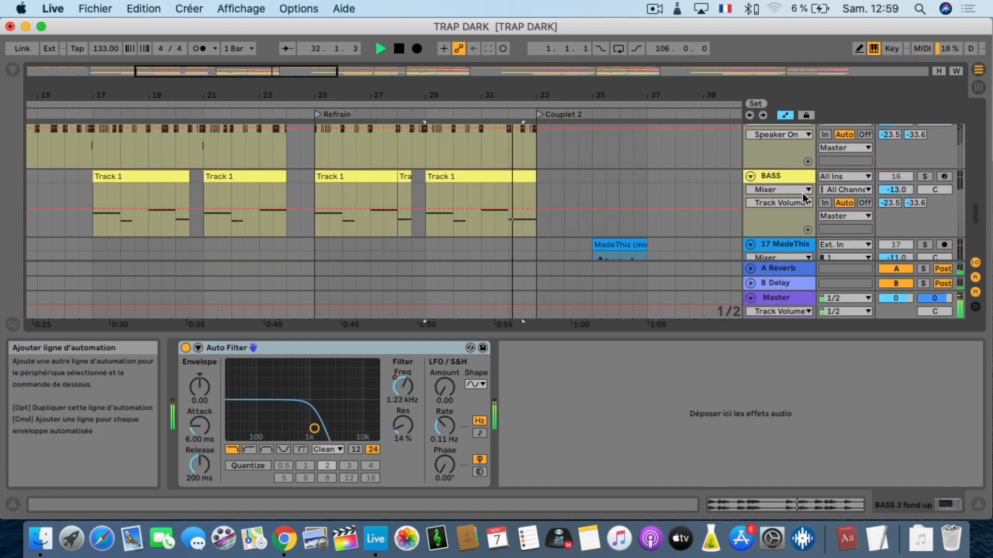
Solo BASS, replay the first Refrain's second half, and look over the MadeThis, Laugh and vfx2 sweep tracks.
click(925, 178)
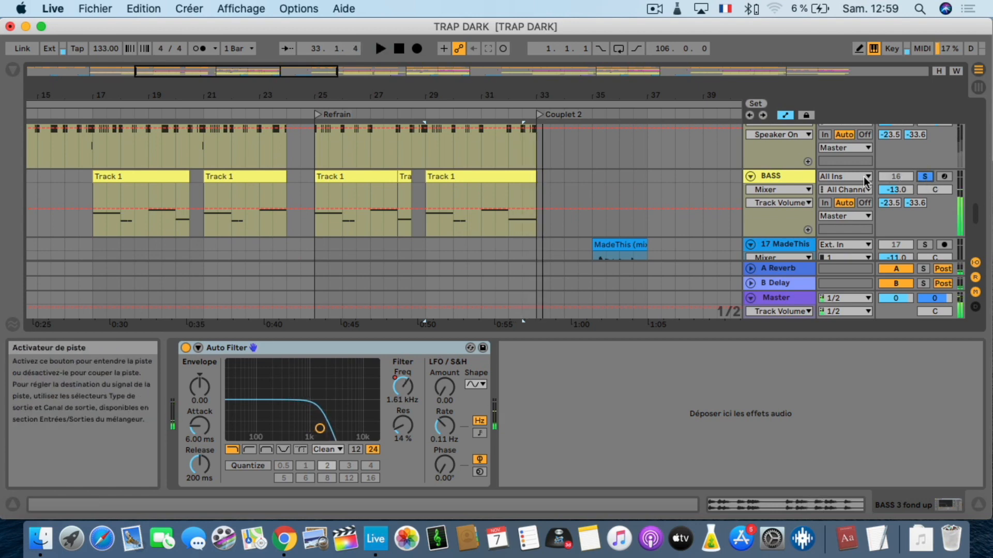
key(space)
key(space)
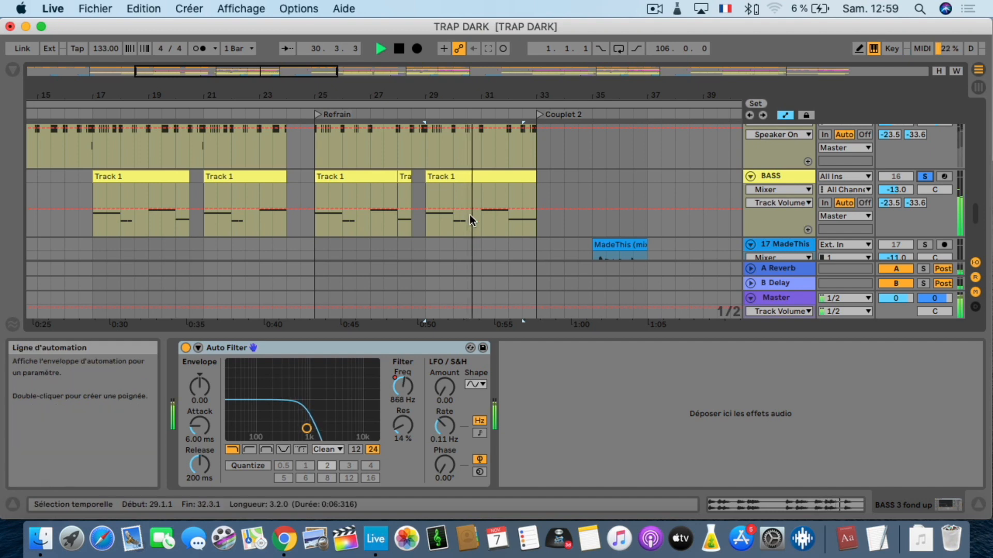
scroll(470, 215, down, 5)
scroll(469, 215, down, 4)
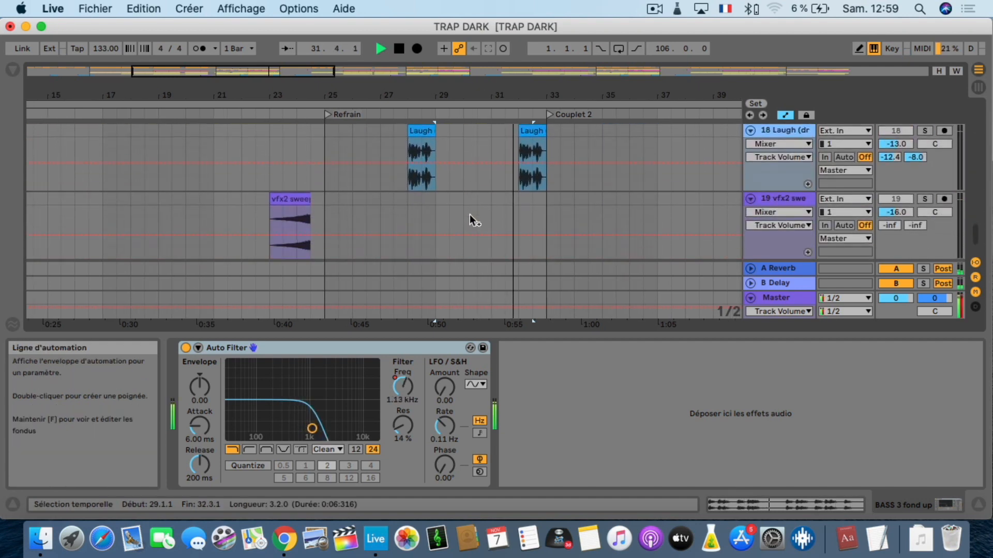
scroll(696, 203, up, 3)
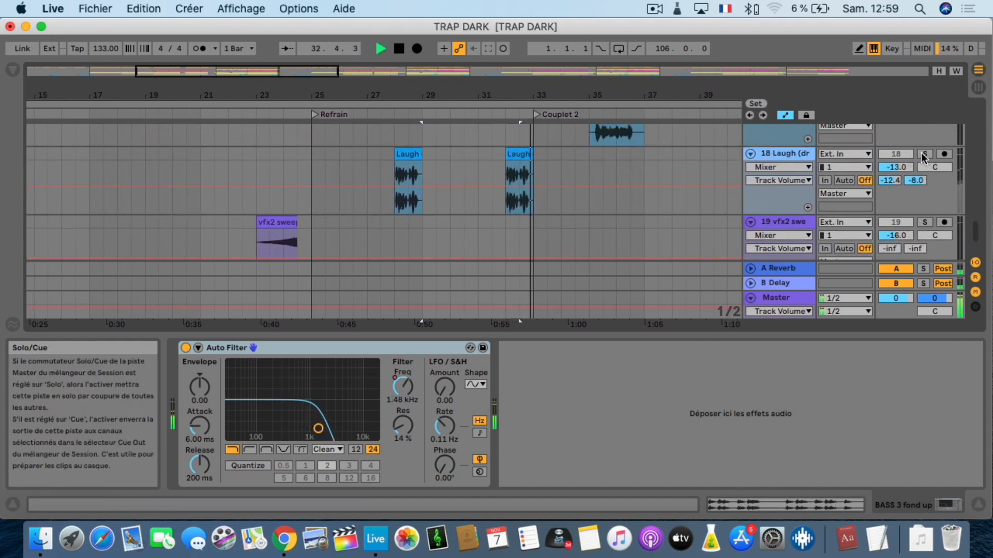
scroll(721, 190, down, 3)
scroll(720, 191, up, 15)
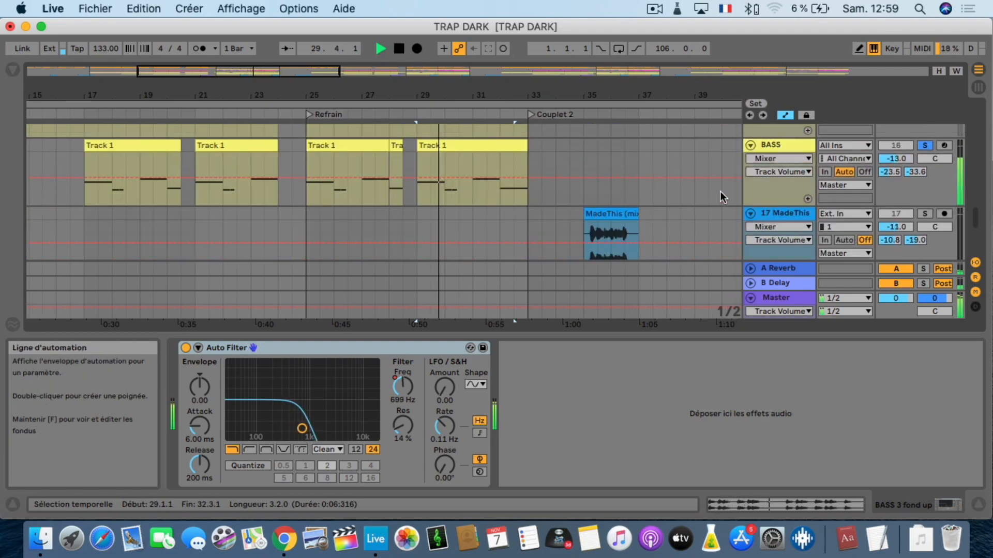
Turn off all track solos and look over the whole track list while the first Refrain's second half plays.
scroll(721, 191, down, 3)
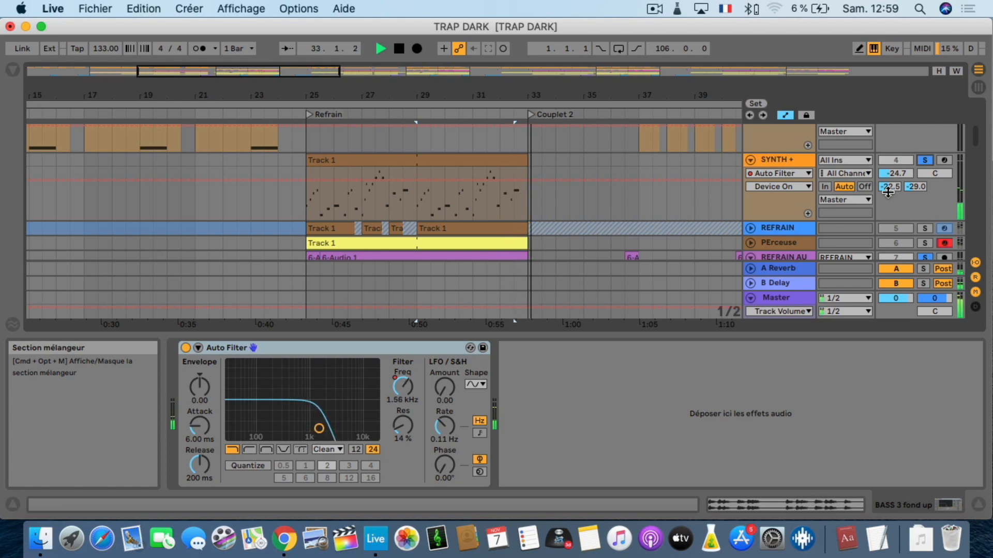
scroll(888, 192, up, 5)
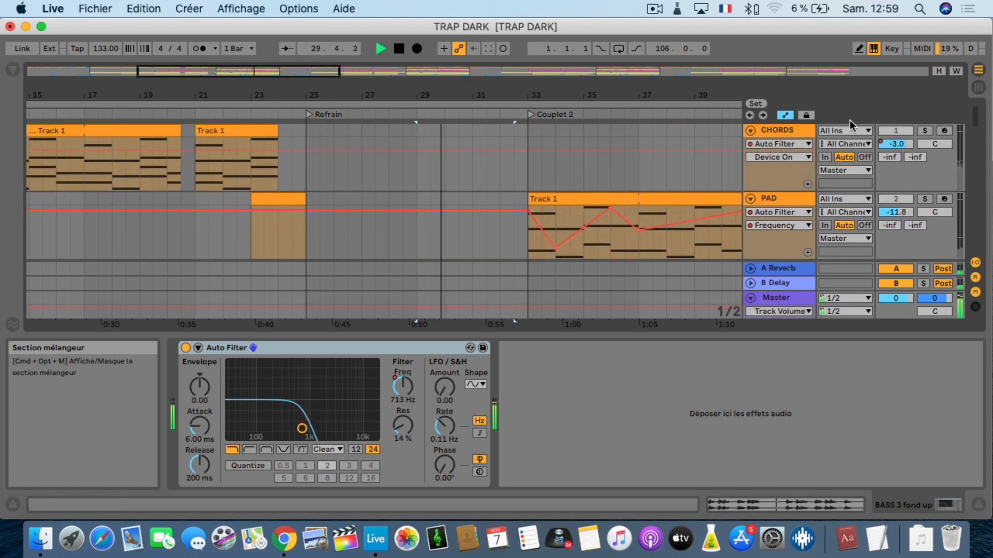
click(898, 197)
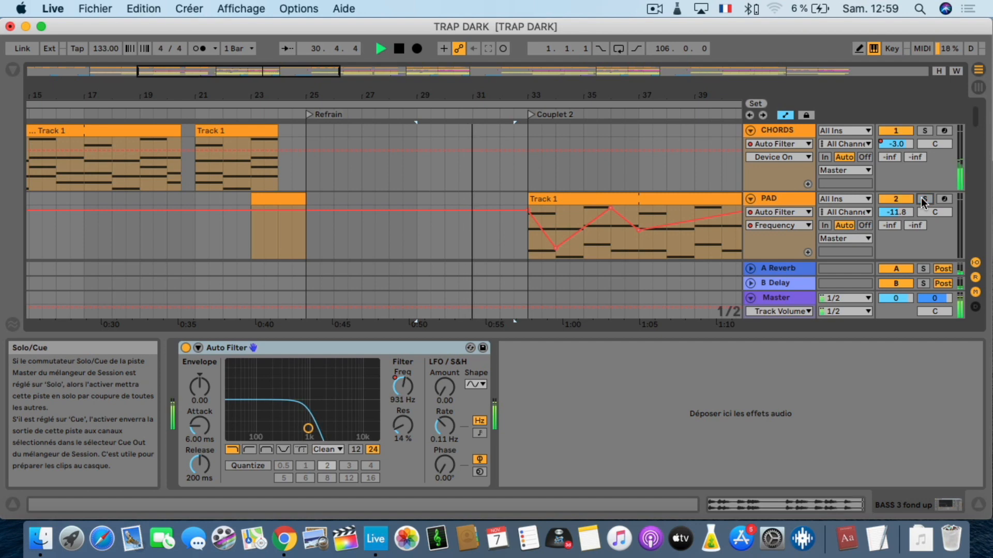
scroll(775, 193, down, 10)
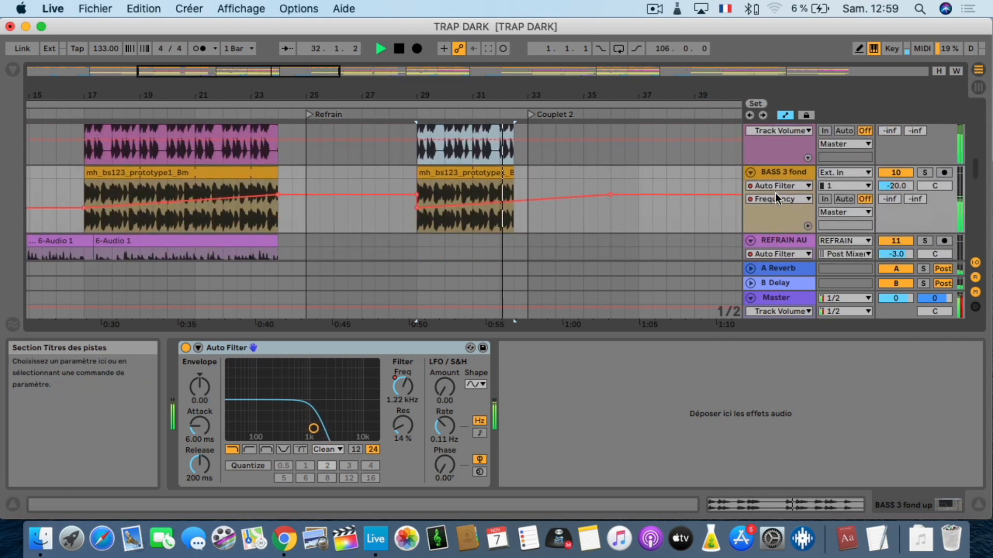
scroll(775, 194, down, 8)
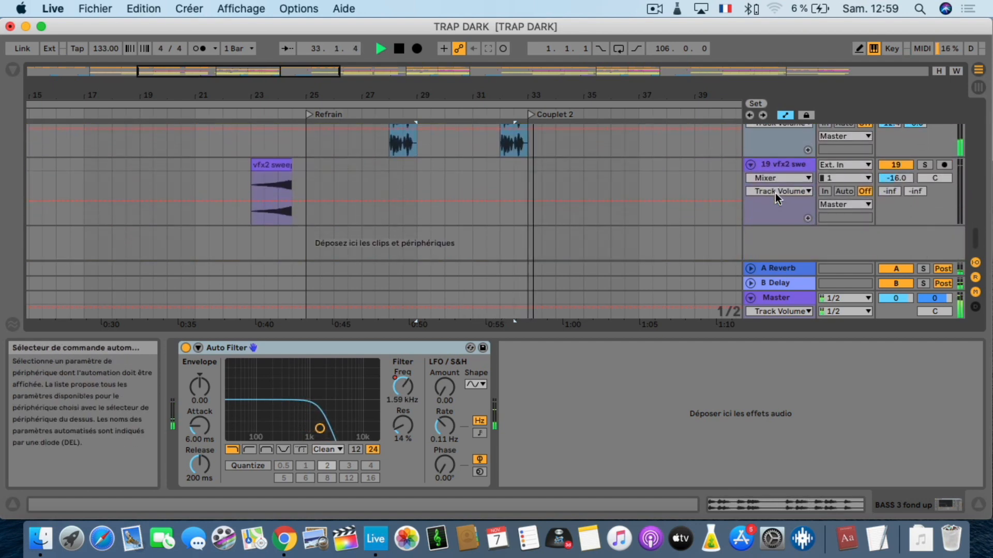
Hide the device view, show the whole arrangement from Intro to Refrain 4, and examine the drum tracks.
click(975, 504)
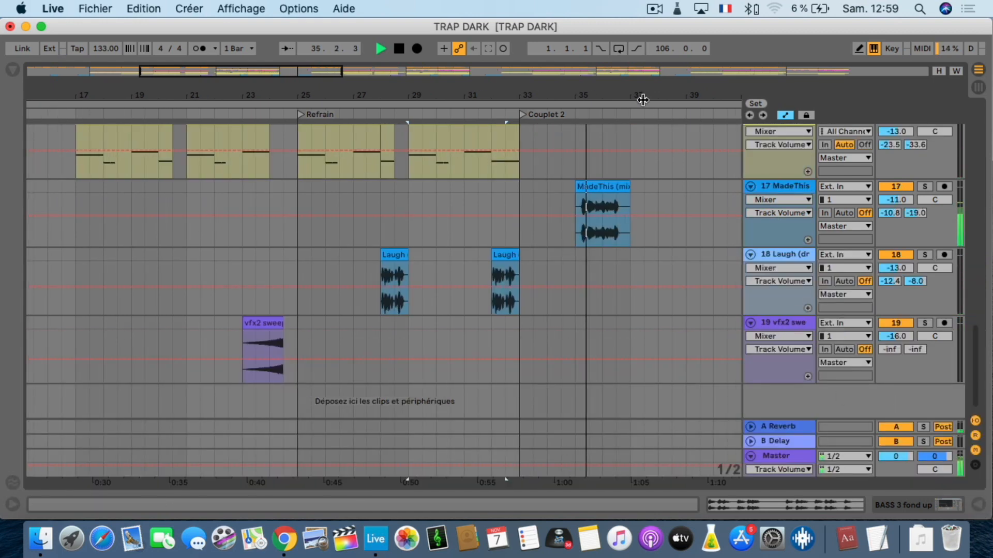
drag(643, 97, 256, 97)
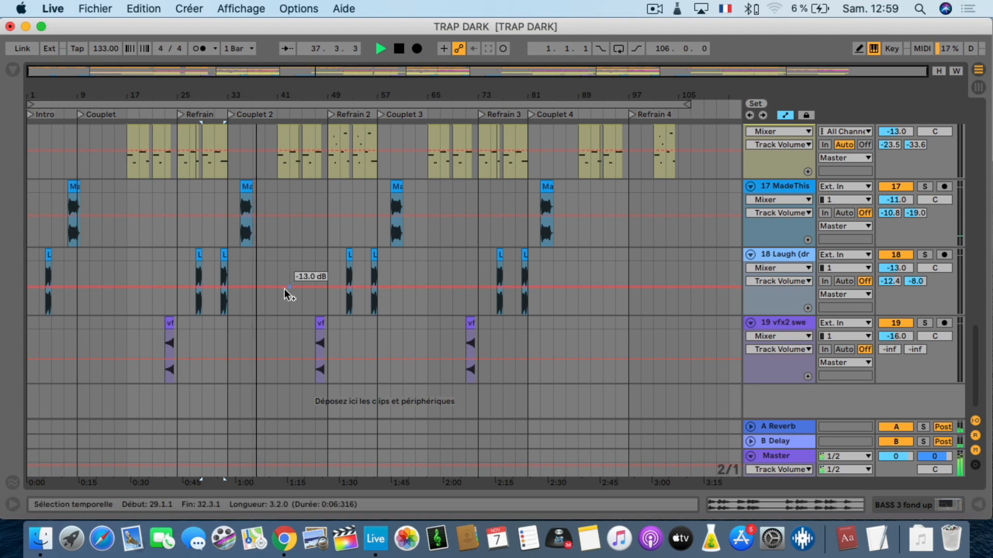
scroll(284, 294, up, 5)
scroll(287, 289, up, 5)
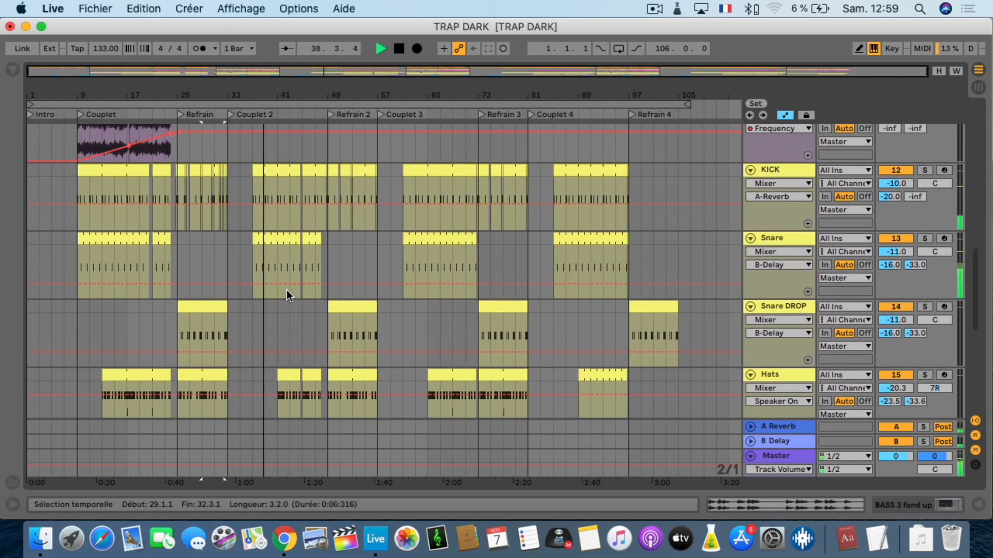
Check BASS 3 fond and BASS 2 as Couplet 2 plays, then look over the REFRAIN AU and Sleigh Bells tracks.
scroll(297, 289, up, 5)
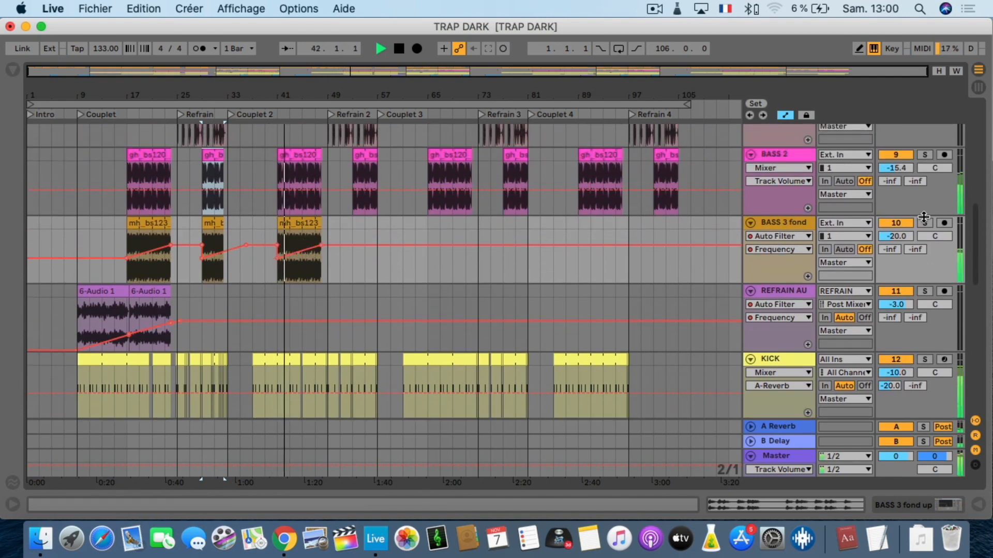
click(925, 226)
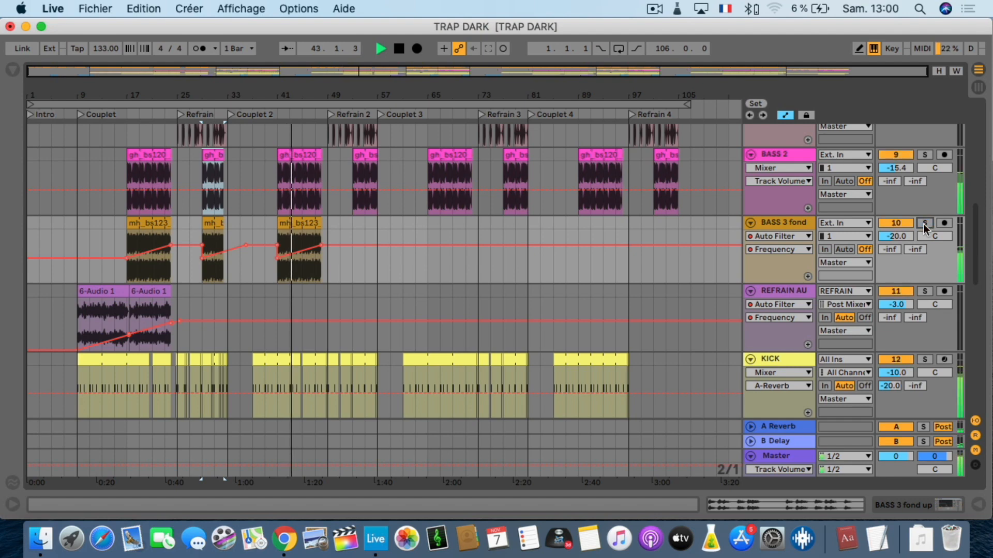
click(927, 155)
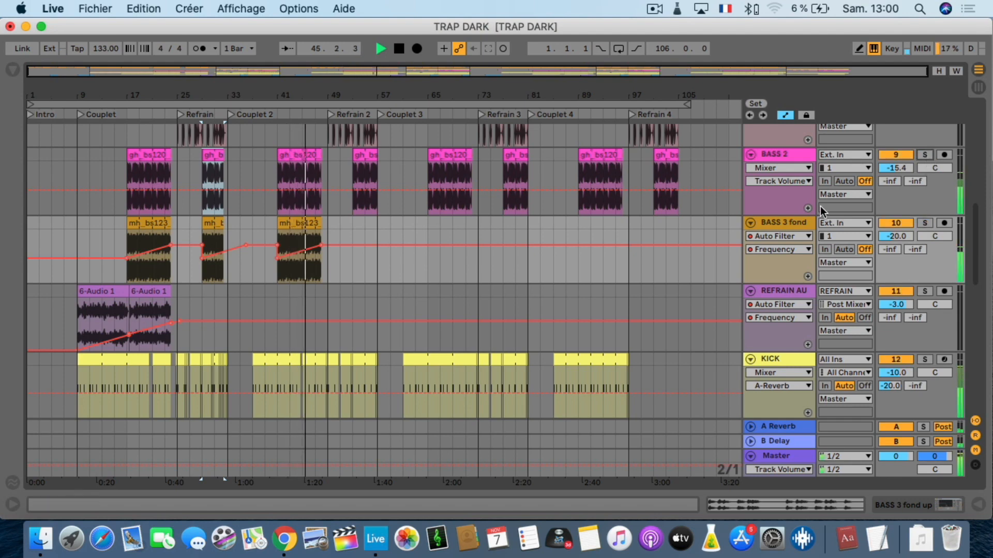
scroll(821, 206, up, 5)
scroll(821, 206, up, 2)
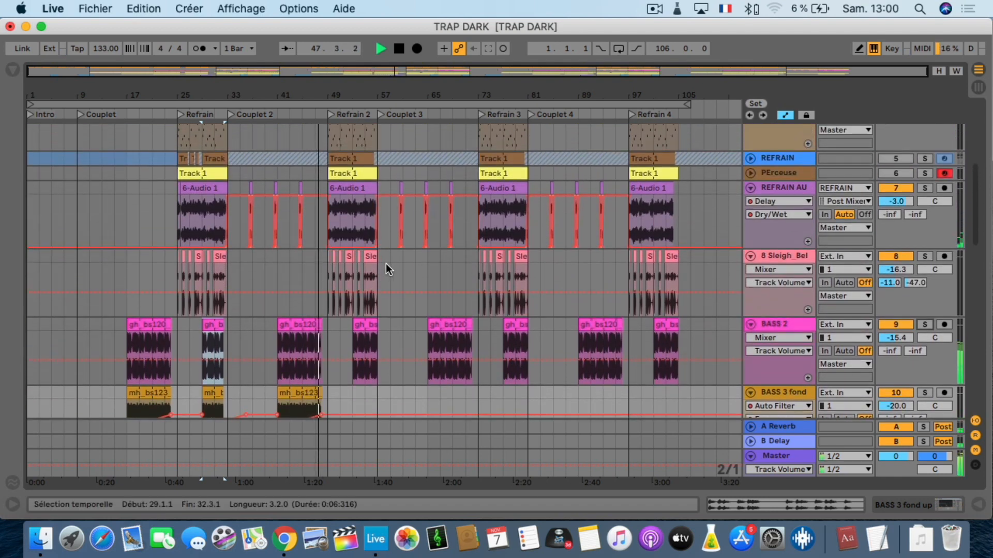
Solo the Sleigh Bells track, play Refrain 2 from bar 49 in close-up, and add BASS 2 to the solo.
click(924, 259)
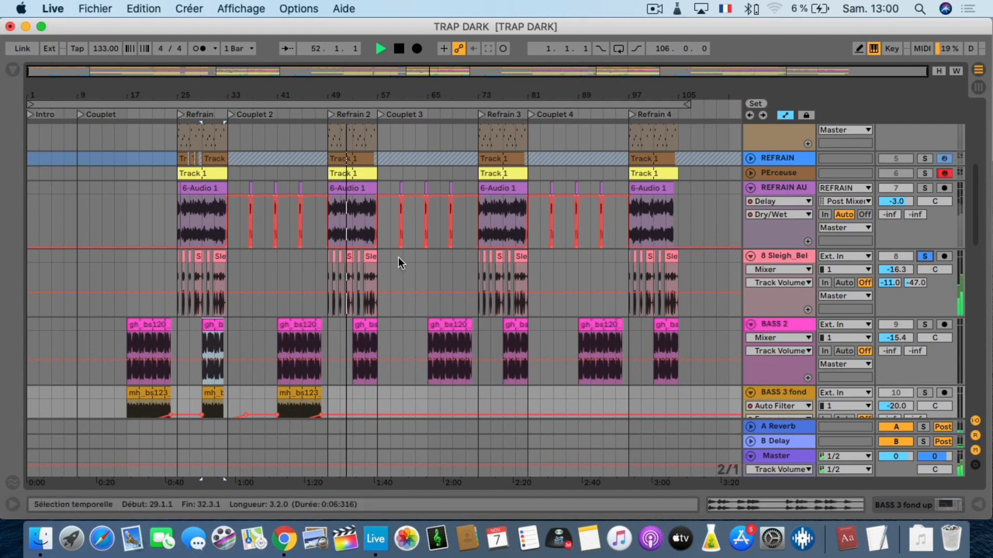
click(324, 256)
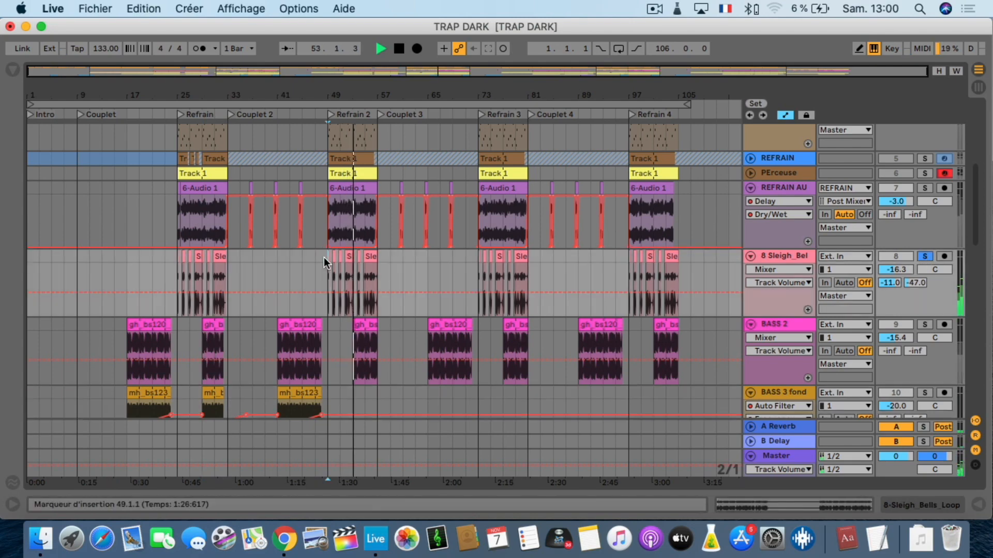
key(space)
key(space)
drag(340, 87, 340, 146)
scroll(427, 176, right, 3)
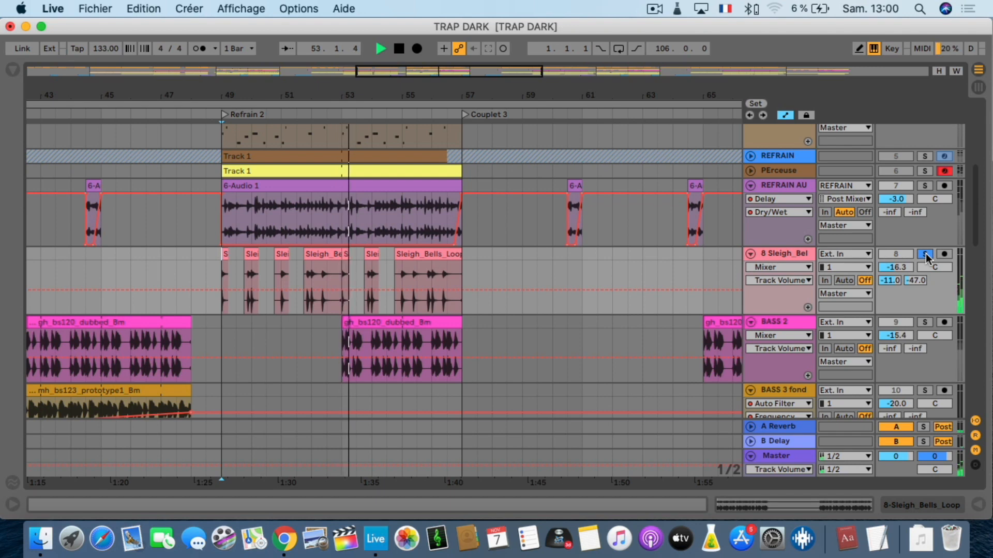
super+click(927, 324)
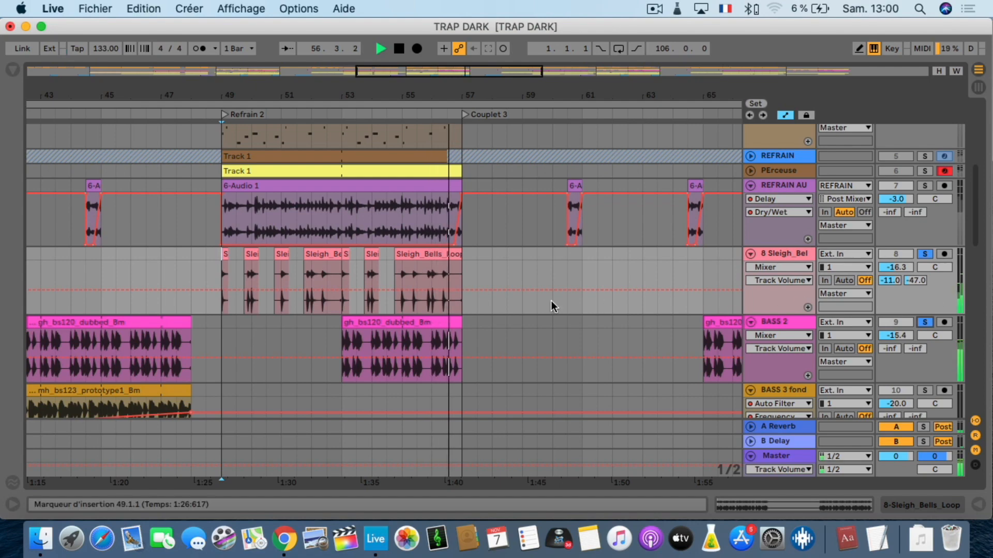
scroll(548, 289, up, 5)
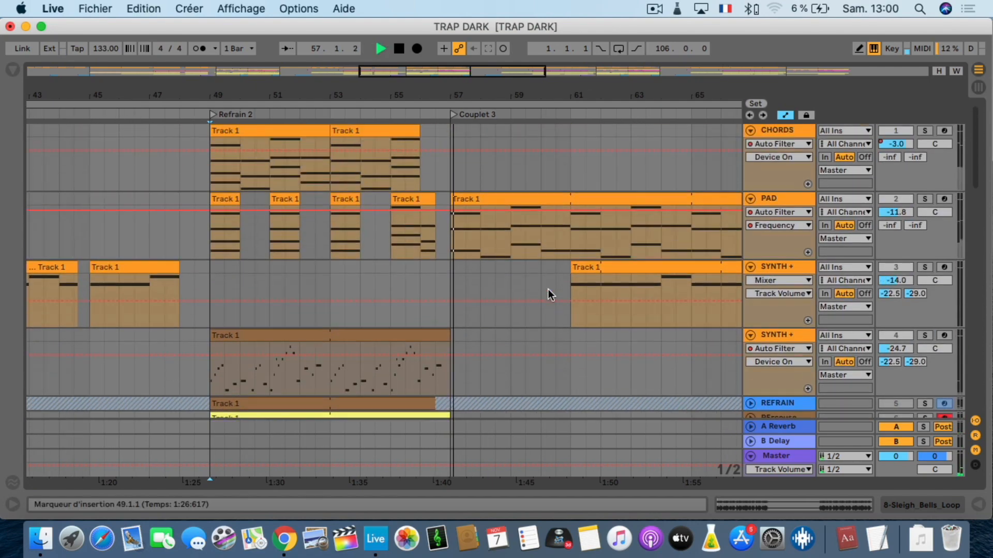
Replay Refrain 2 from its start and clear the track solos to hear all tracks together.
key(space)
key(space)
scroll(908, 239, down, 3)
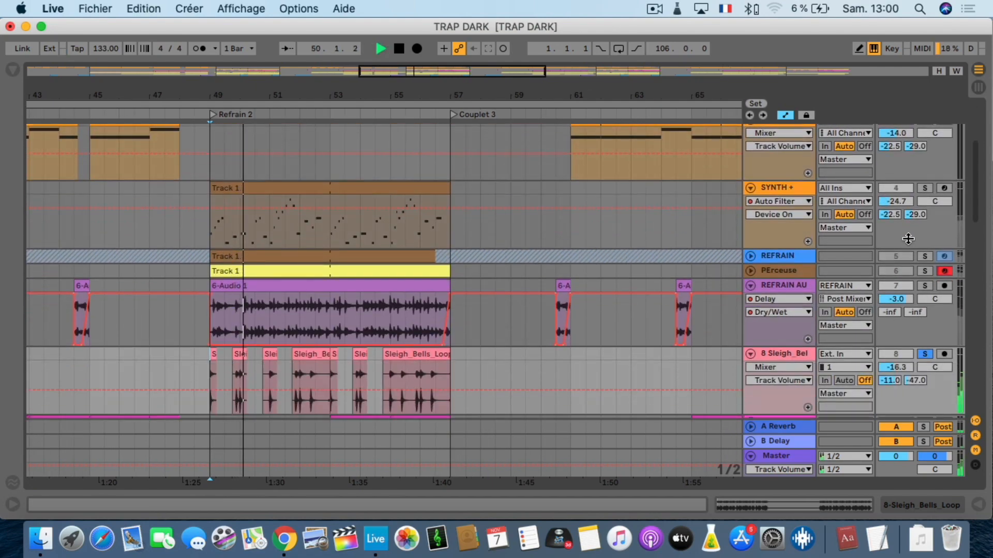
click(924, 188)
click(925, 189)
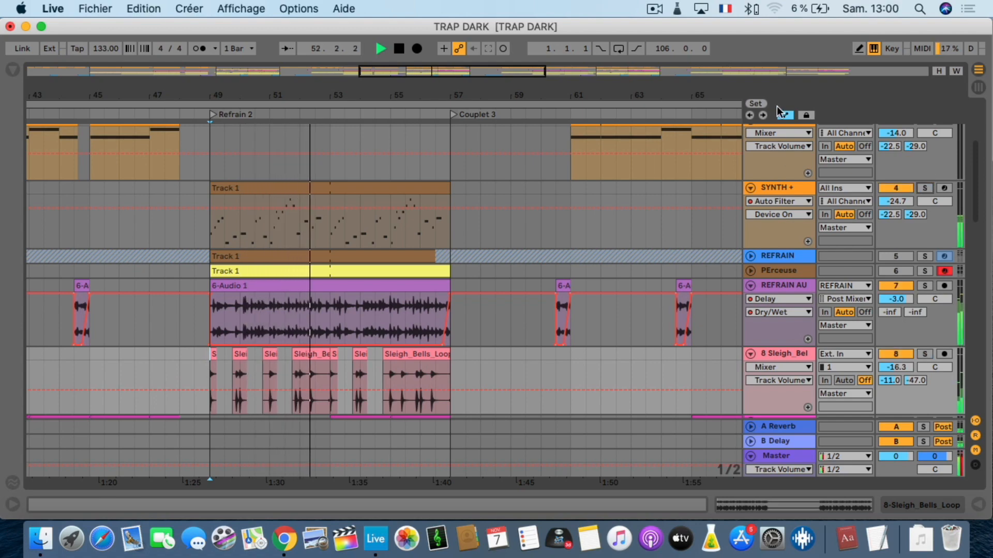
Place the insertion marker at the start of Couplet 3 and examine its CHORDS, PAD and SYNTH + clips up close.
drag(610, 89, 610, 41)
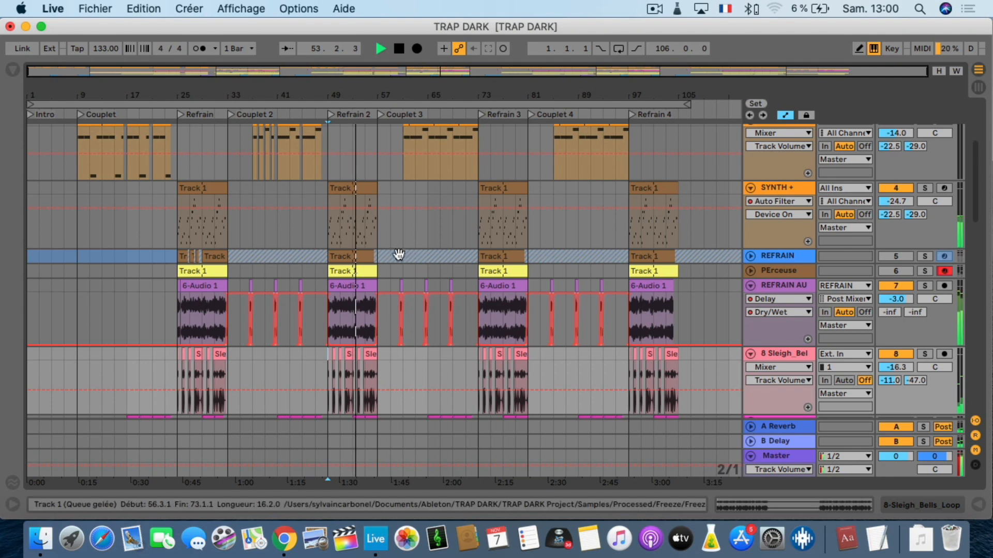
click(393, 271)
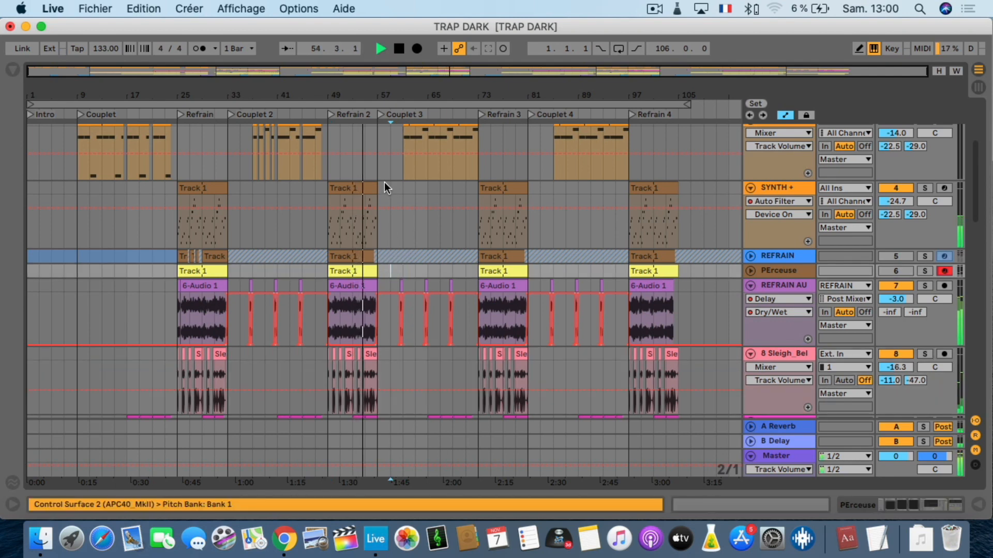
click(376, 160)
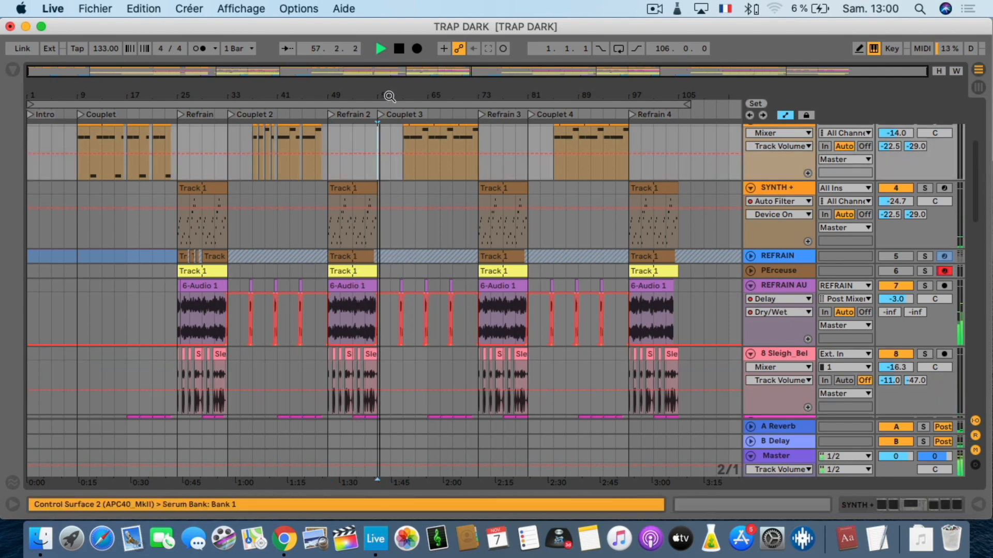
drag(389, 91, 382, 134)
scroll(316, 213, up, 5)
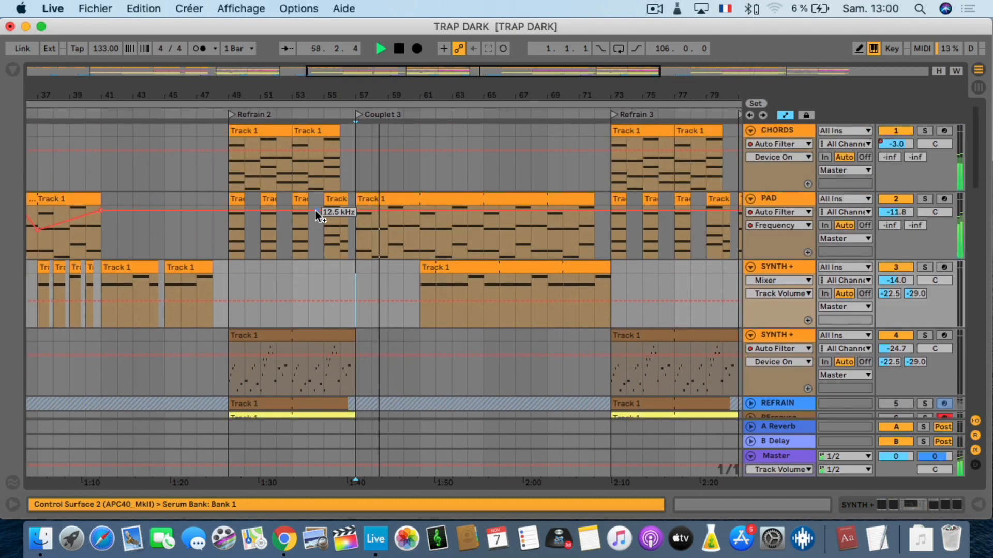
Try copying the PAD clip and its filter automation from Couplet 2 to the start of Couplet 3, and undo the copy.
scroll(315, 209, left, 5)
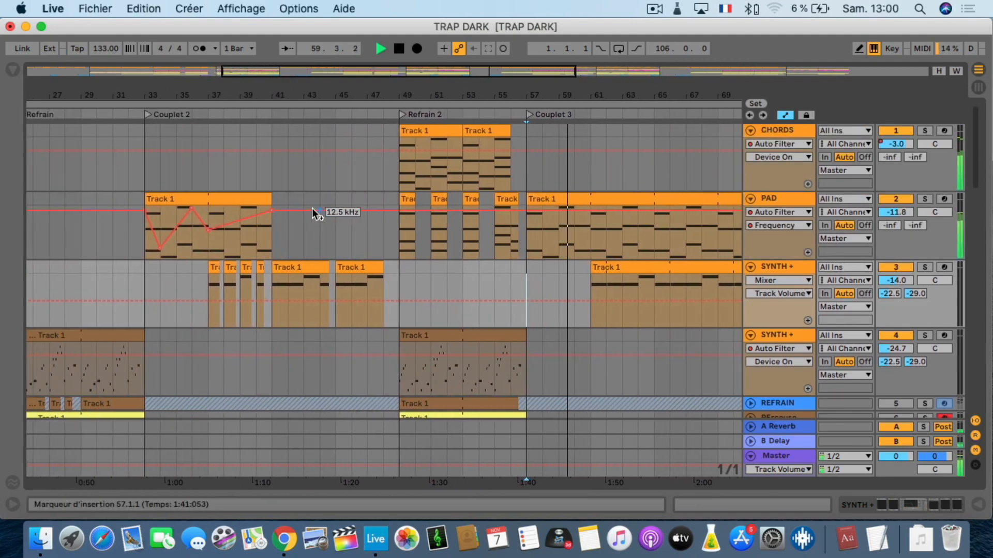
drag(203, 202, 592, 207)
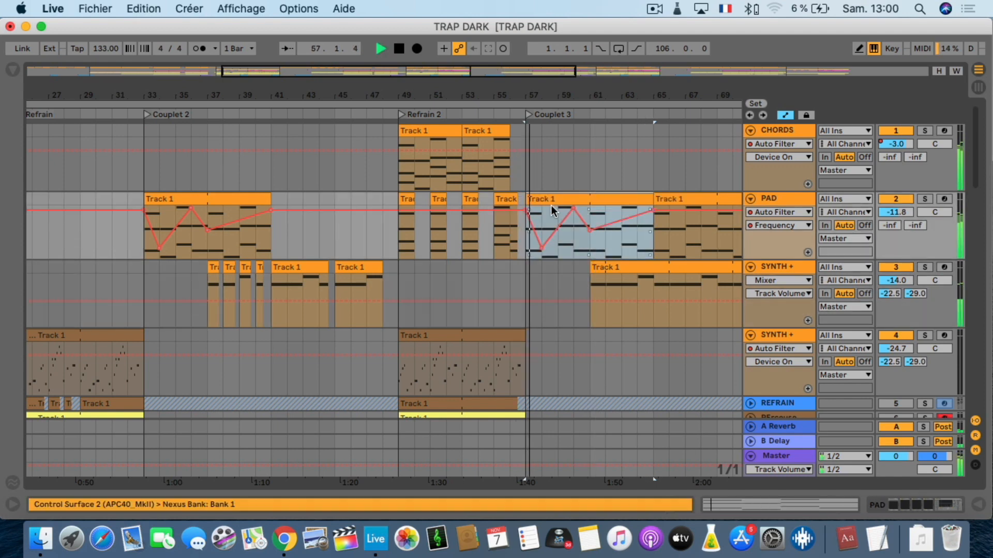
mouse_move(544, 244)
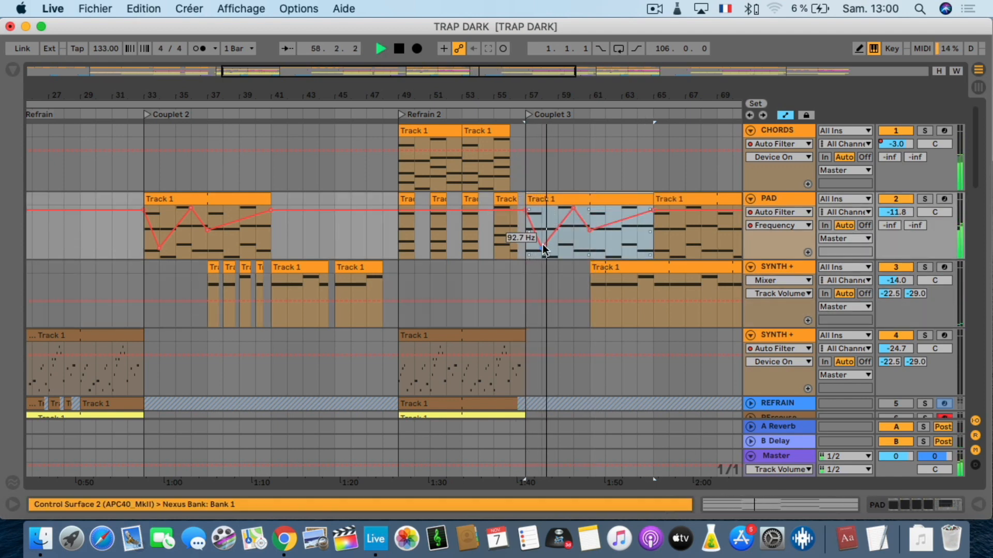
key(super+z)
Play the start of Couplet 2 at bar 33, and compare it with Couplet 3 played from bar 57.
key(space)
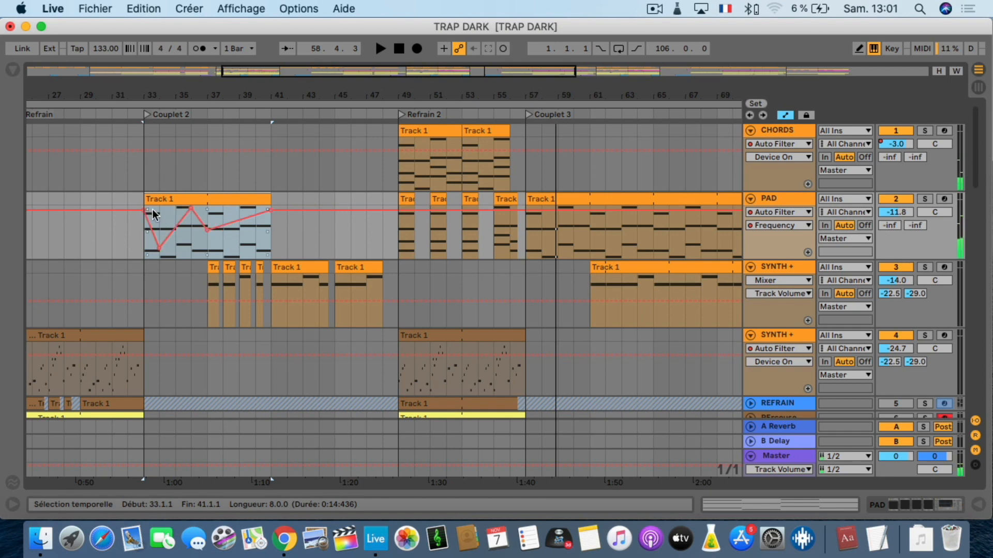
key(space)
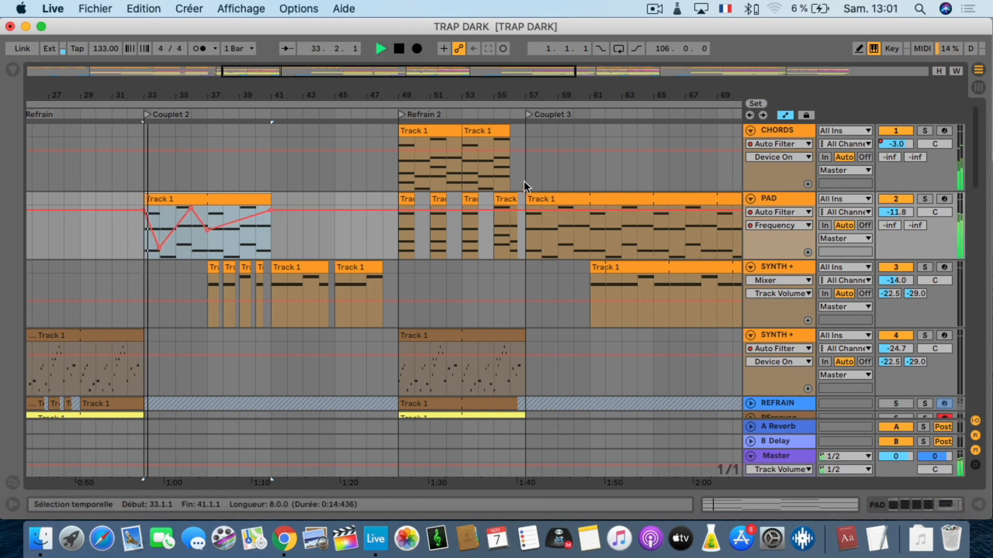
key(space)
click(521, 172)
key(space)
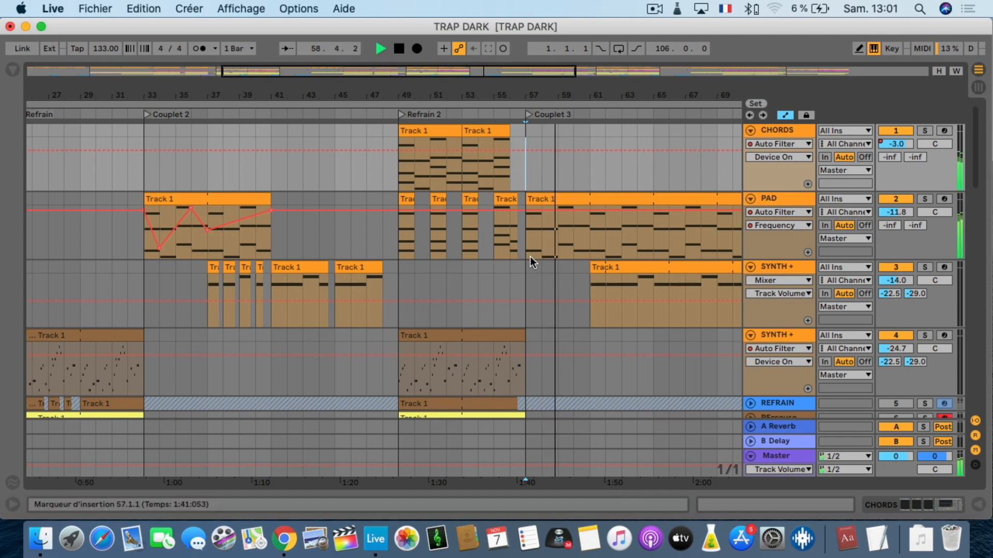
Solo the PAD track and bring up its Nexus plug-in window to see the Atlantis Split preset.
click(925, 199)
double_click(789, 202)
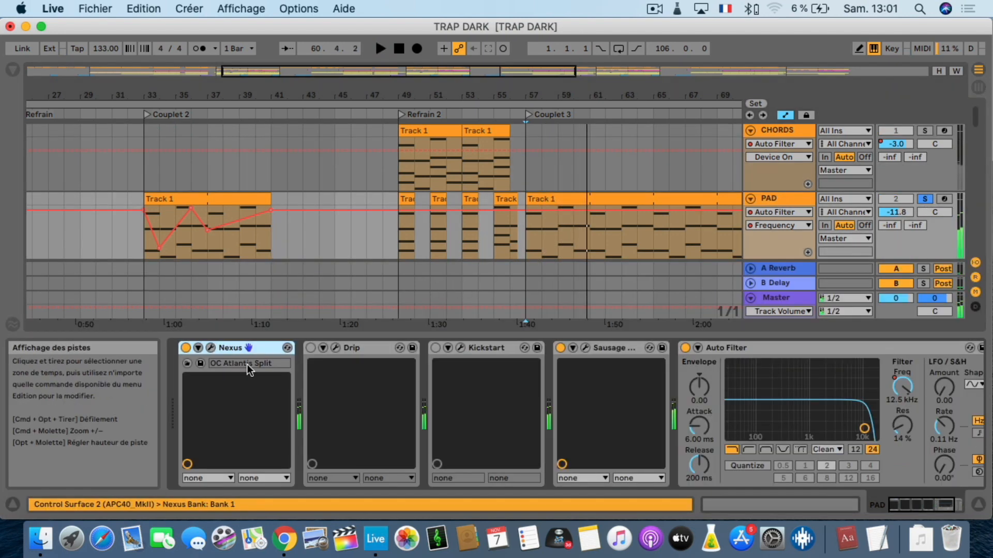
click(211, 350)
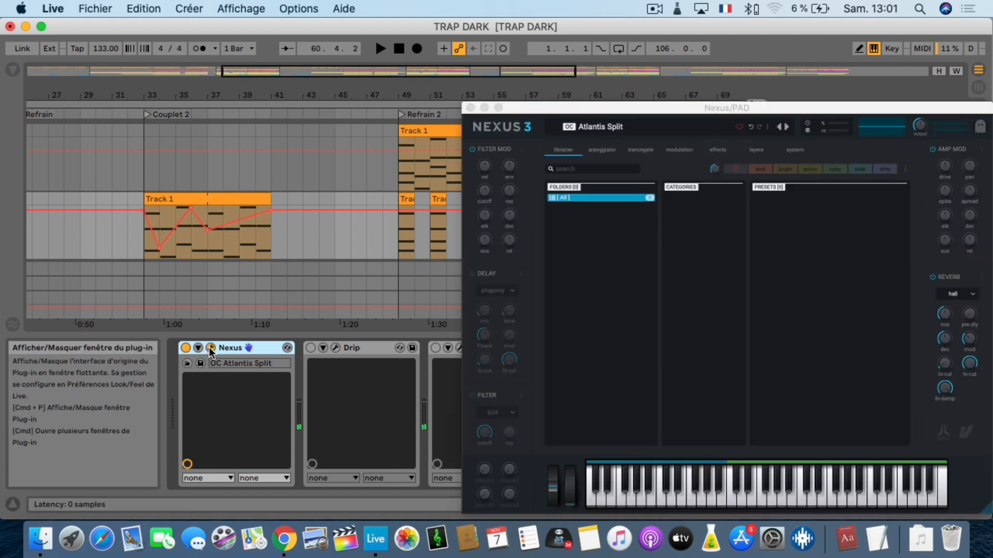
click(731, 106)
drag(755, 111, 592, 60)
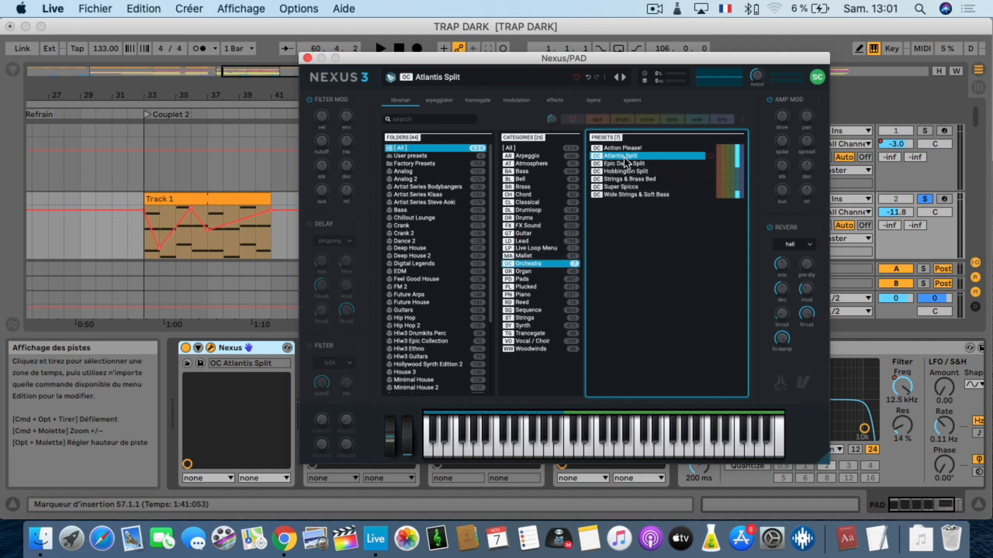
Play the soloed PAD from bar 57 while watching the Nexus keyboard, and close the plug-in window.
key(space)
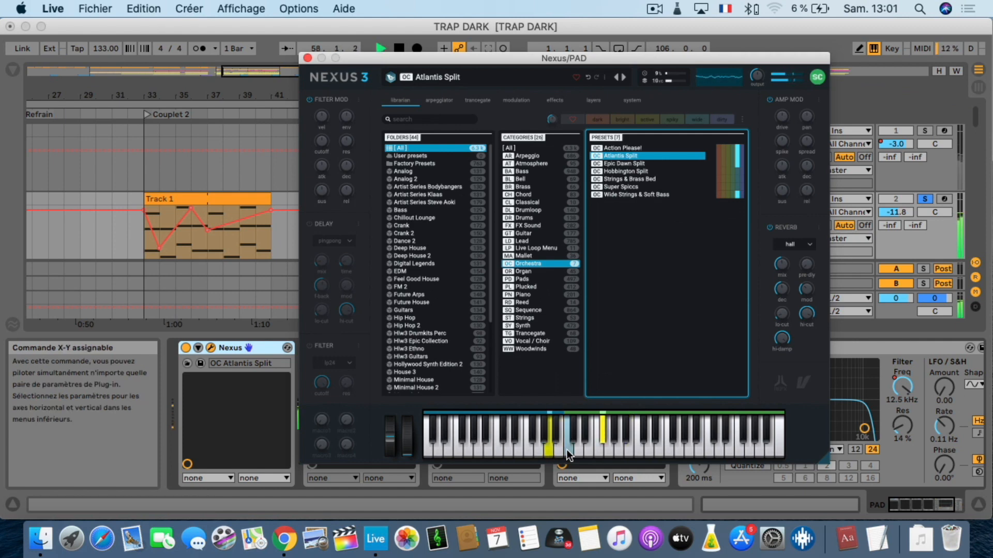
key(space)
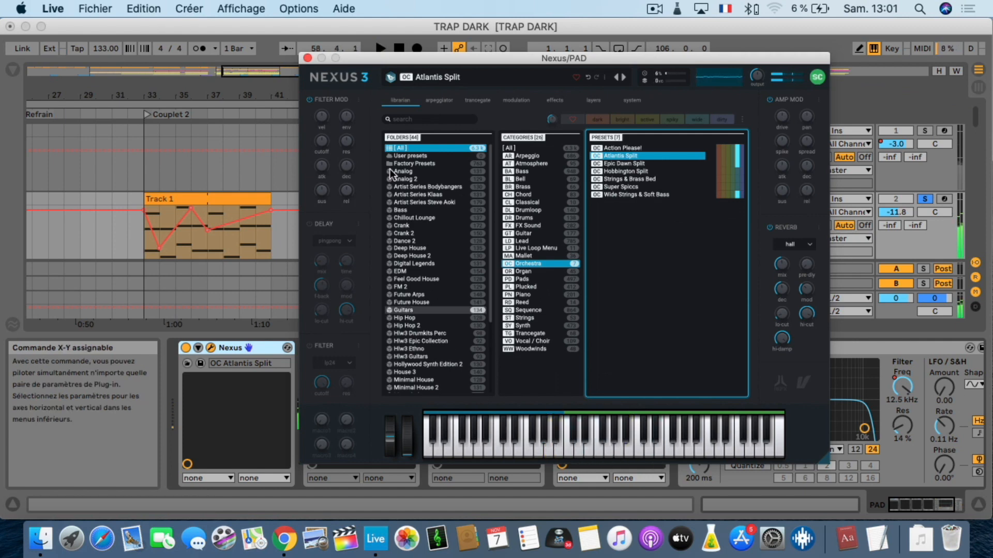
click(307, 58)
key(space)
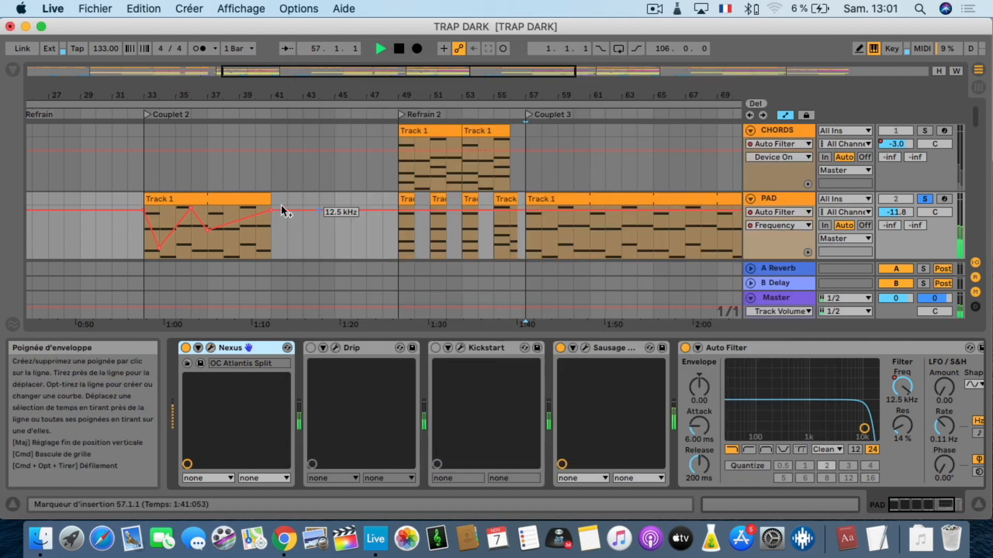
Open the Couplet 3 PAD clip in an enlarged note editor and play its chord notes from bar 57.
double_click(561, 200)
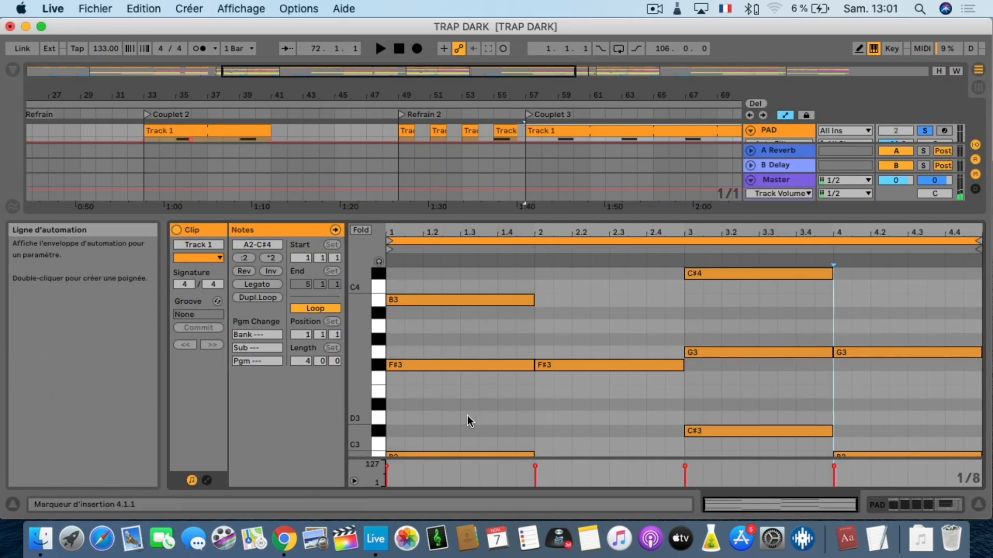
scroll(466, 371, down, 2)
drag(416, 216, 429, 85)
scroll(507, 256, up, 3)
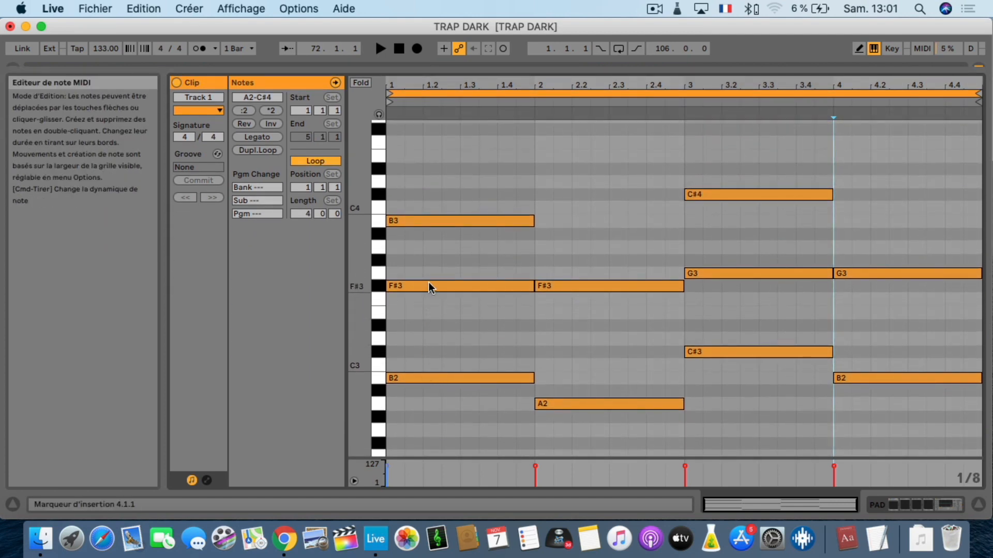
key(space)
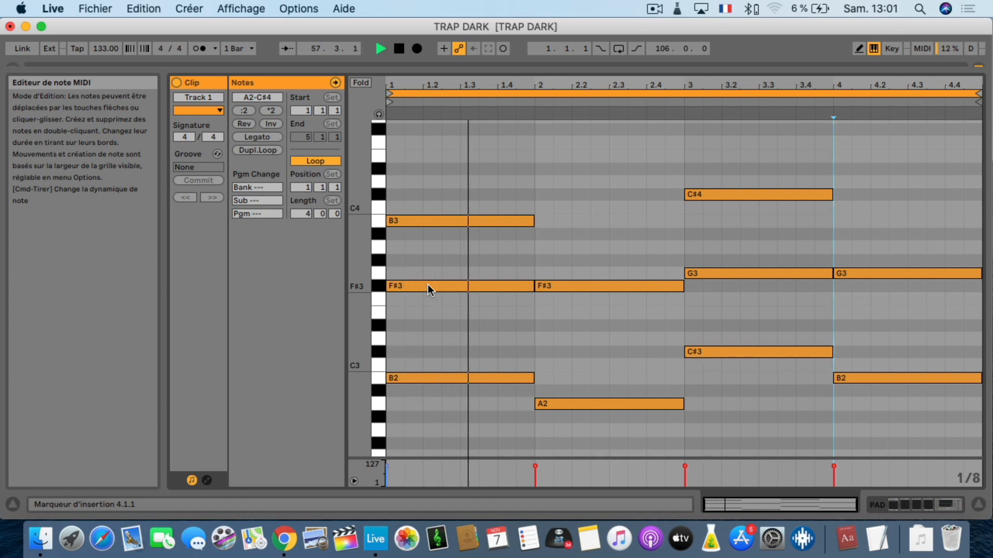
key(space)
Try a one-bar D3 note in the PAD clip's first chord, listen to it, and delete it.
double_click(396, 339)
drag(403, 339, 531, 338)
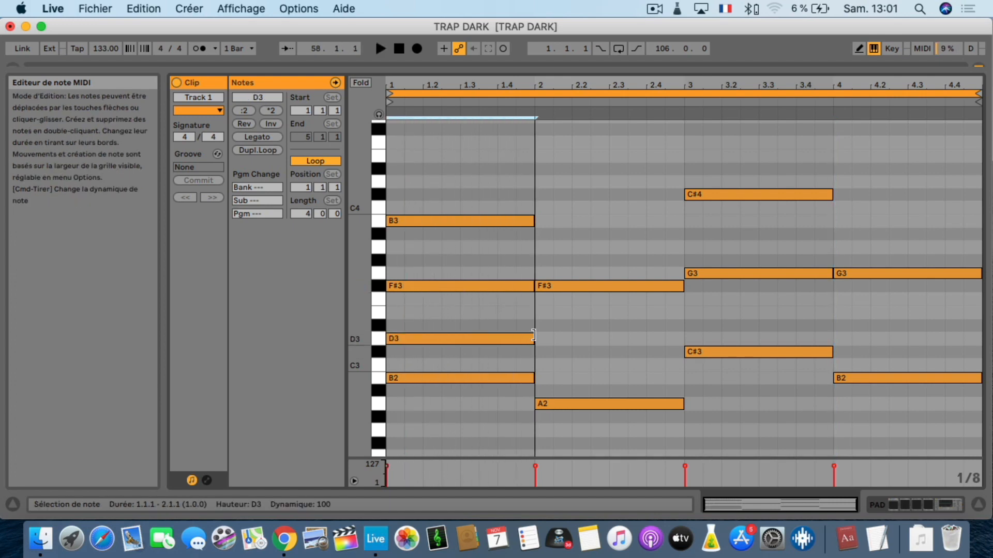
key(space)
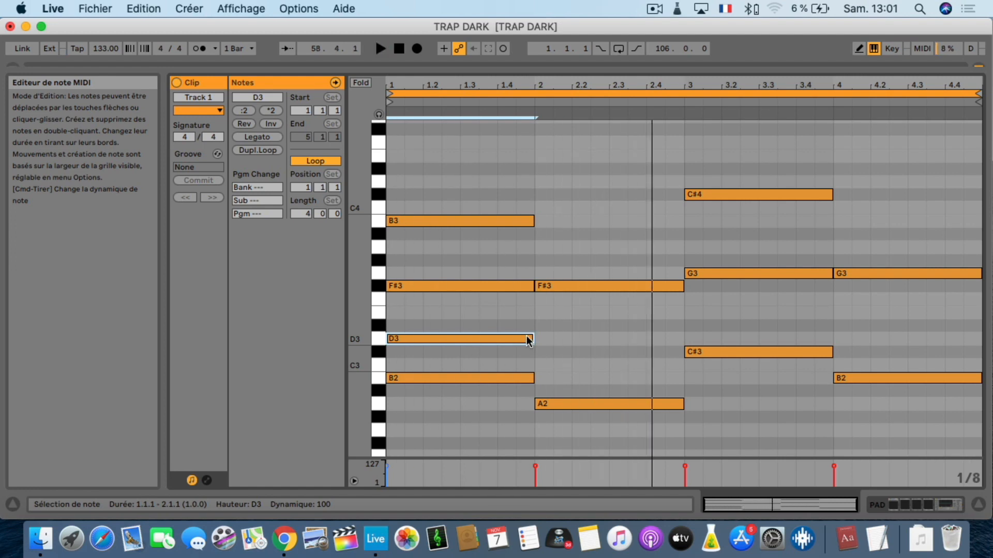
scroll(528, 340, down, 1)
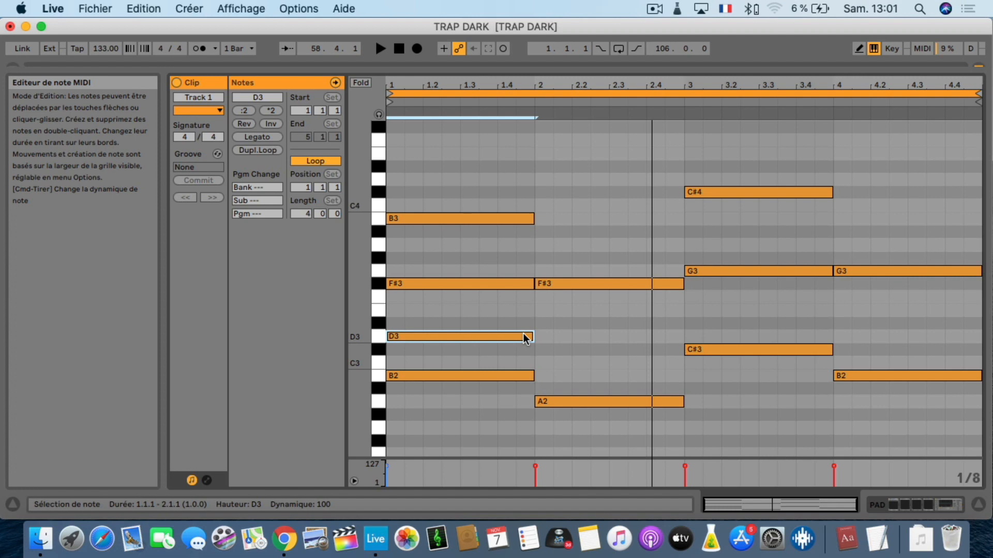
double_click(523, 336)
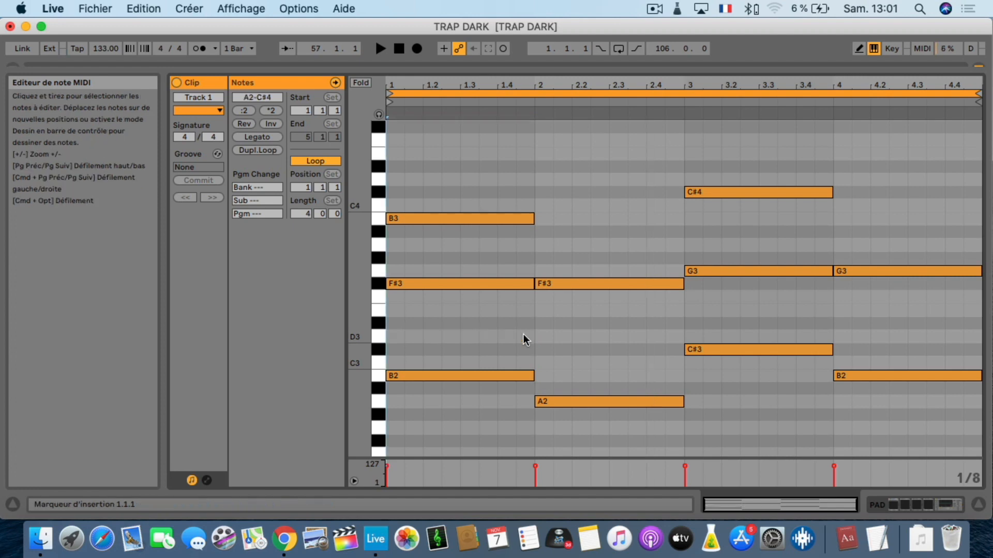
Play the PAD clip and try a one-bar E3 note in its third bar, deleting it after listening.
key(space)
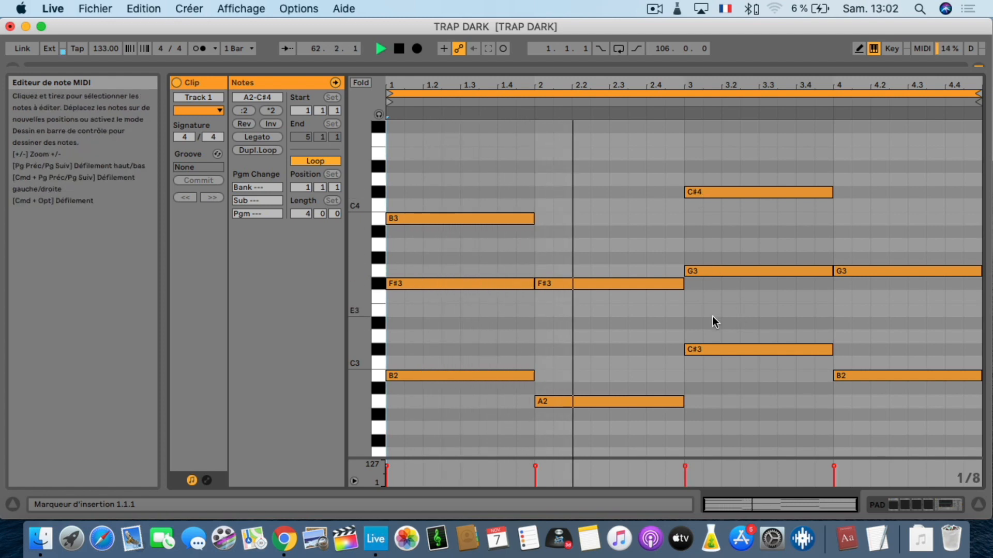
double_click(694, 311)
drag(694, 311, 827, 311)
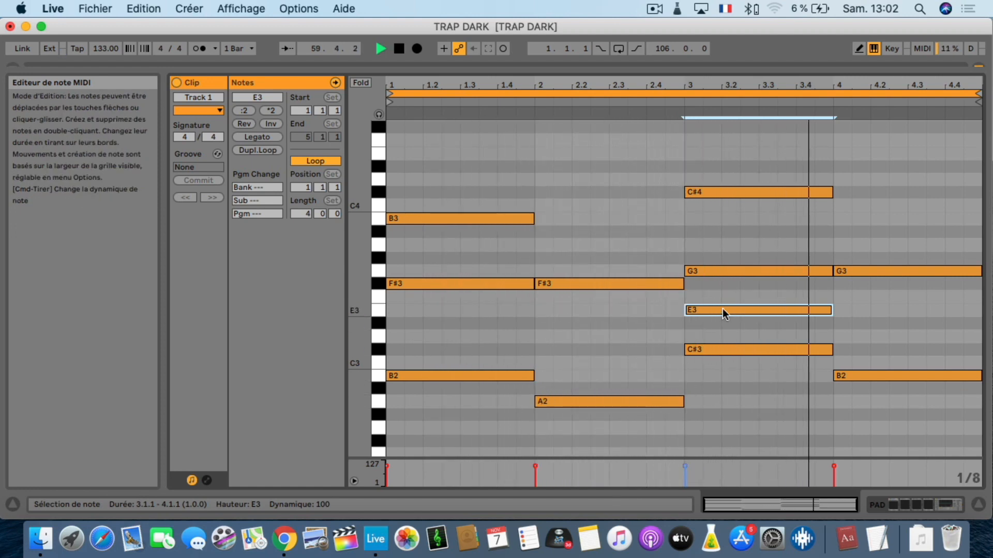
key(Delete)
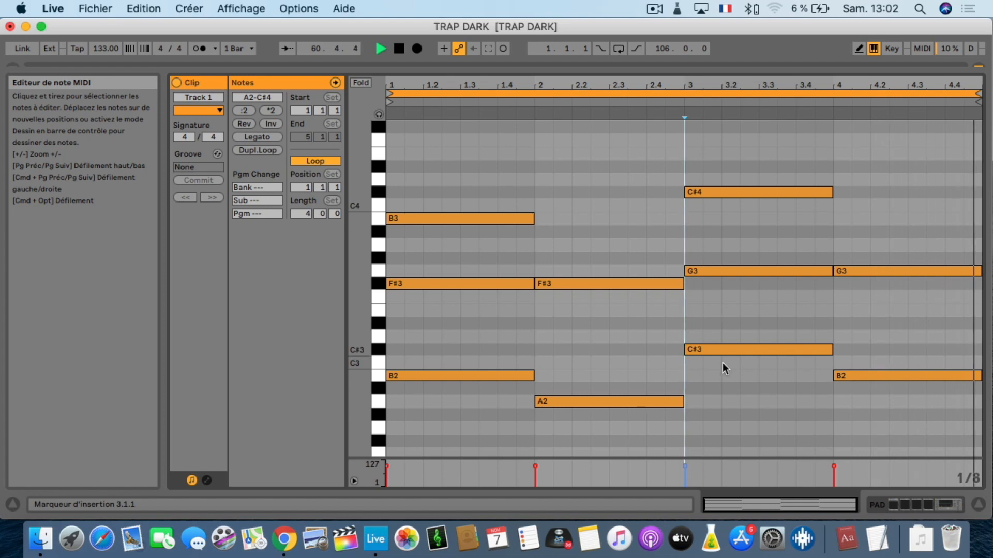
Hide the note editor and add the first SYNTH + track to the PAD solo while Couplet 3 plays.
click(979, 505)
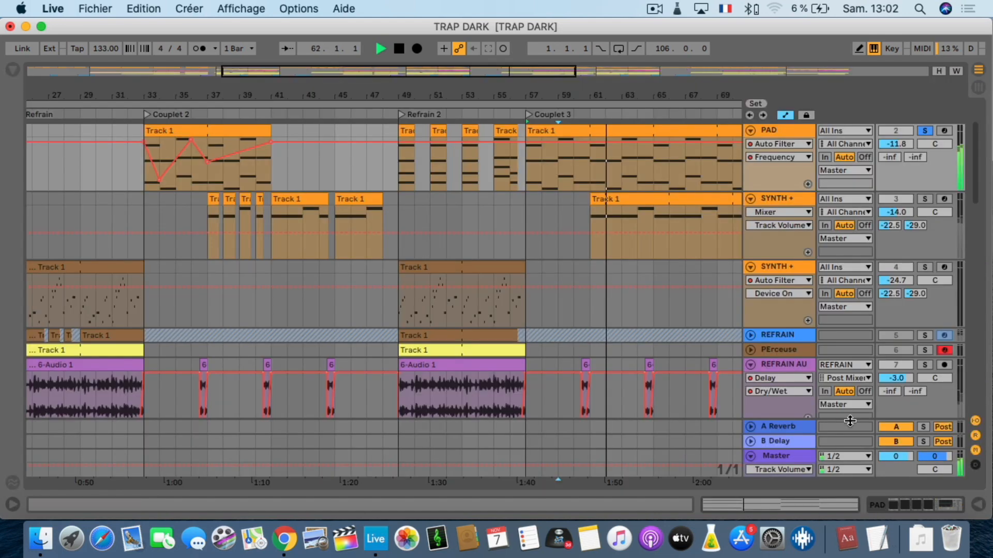
drag(625, 98, 625, 64)
click(926, 198)
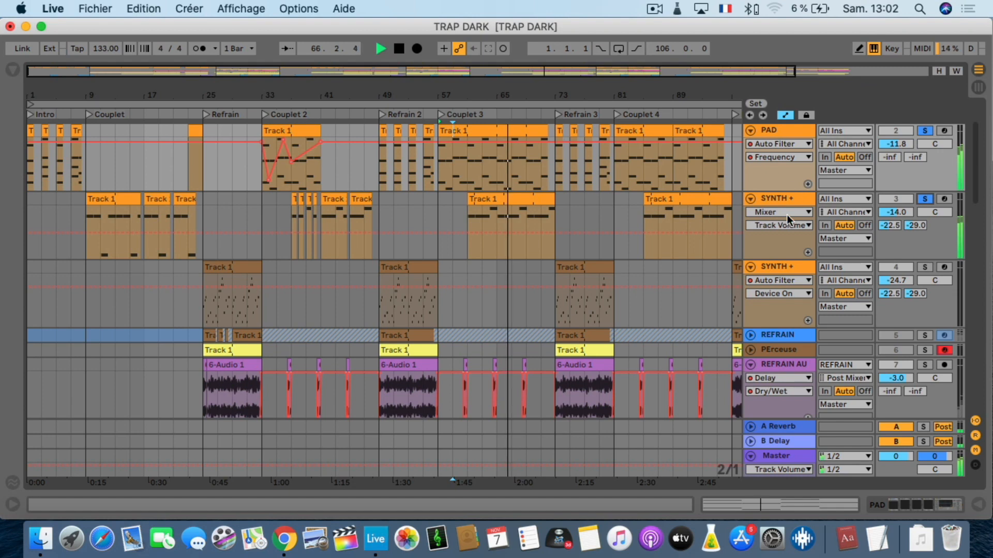
scroll(770, 207, up, 3)
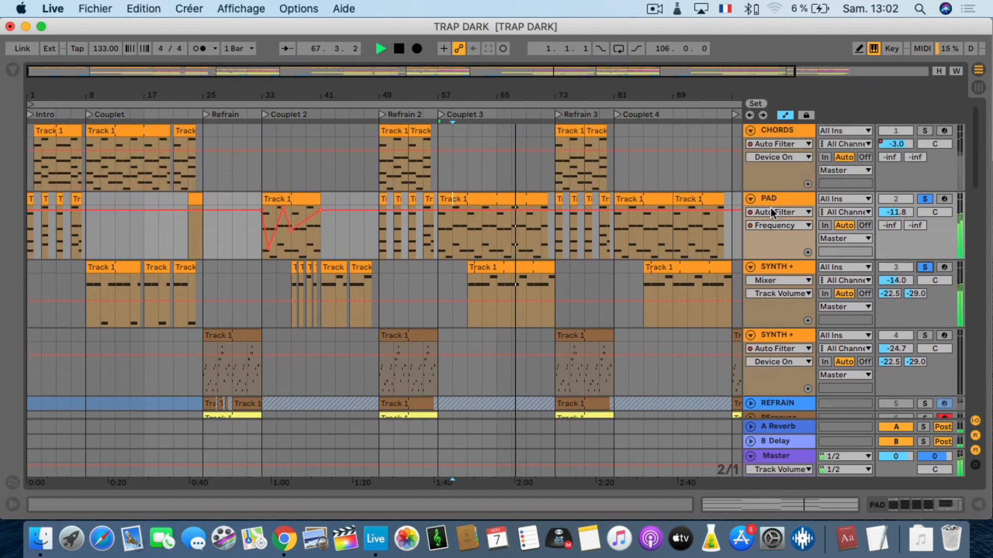
Add REFRAIN AU to the solo, replay Couplet 3 from bar 59, and clear all track solos.
scroll(770, 206, down, 8)
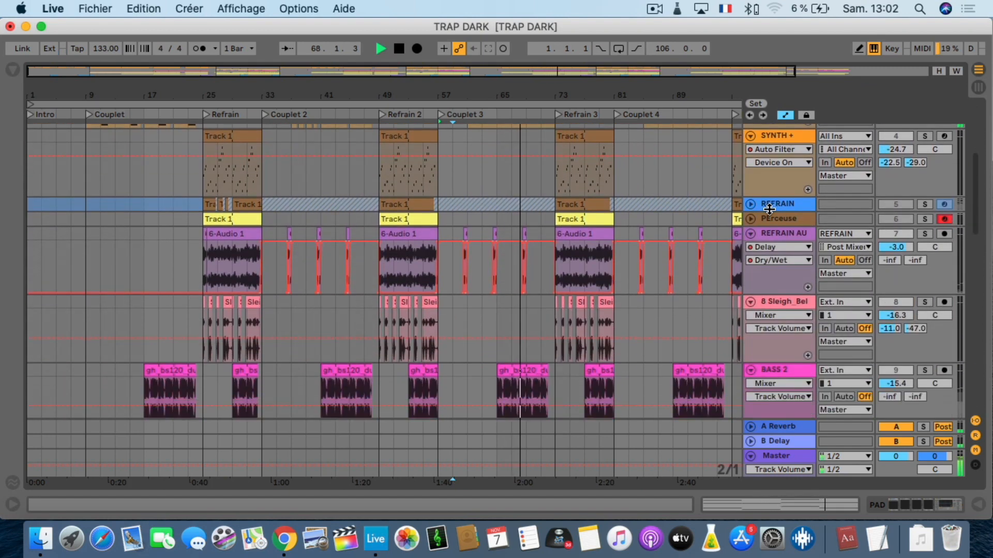
click(925, 234)
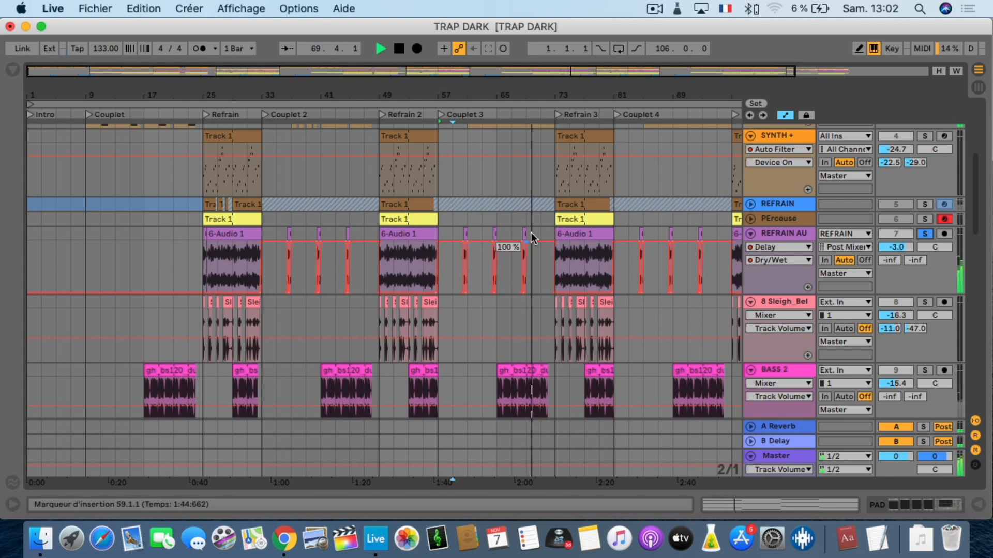
click(777, 231)
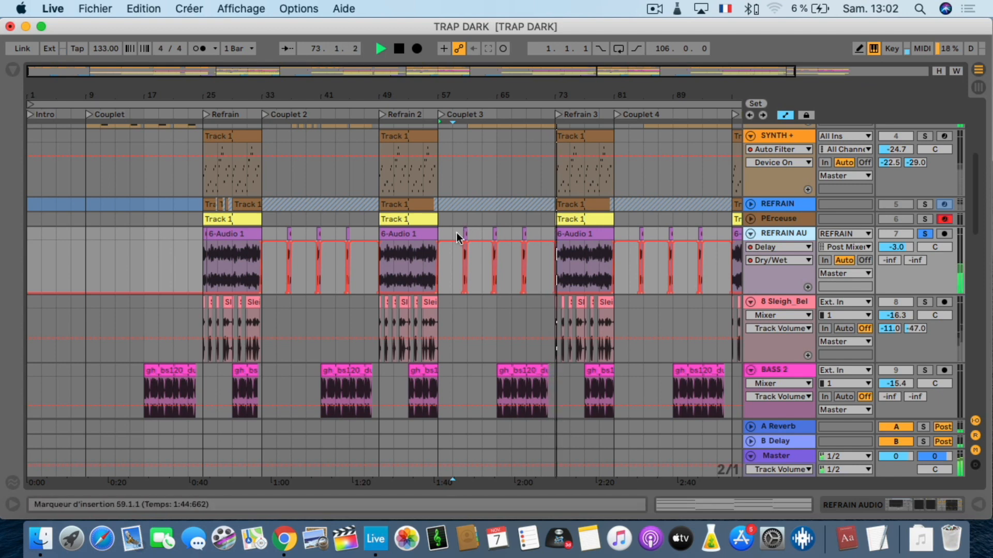
key(space)
key(space)
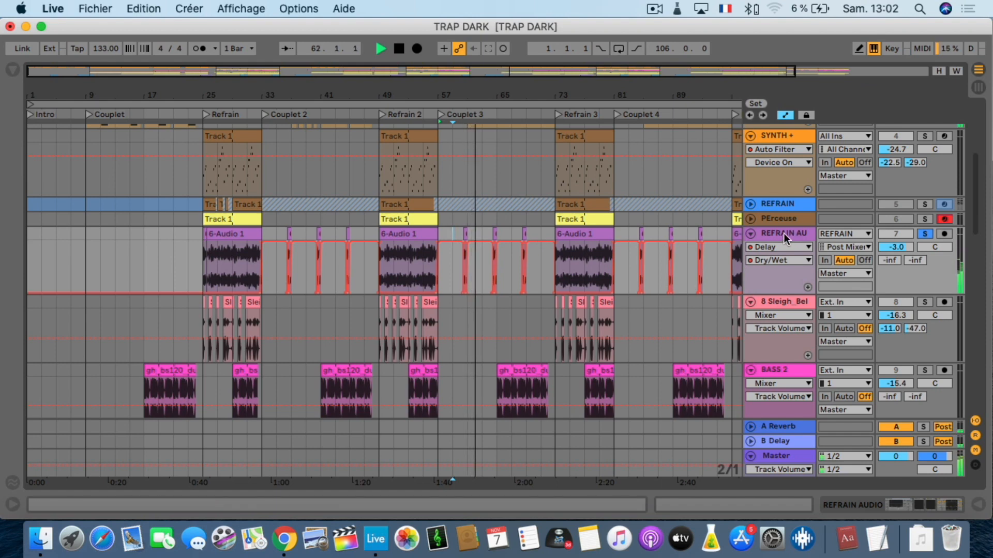
click(886, 232)
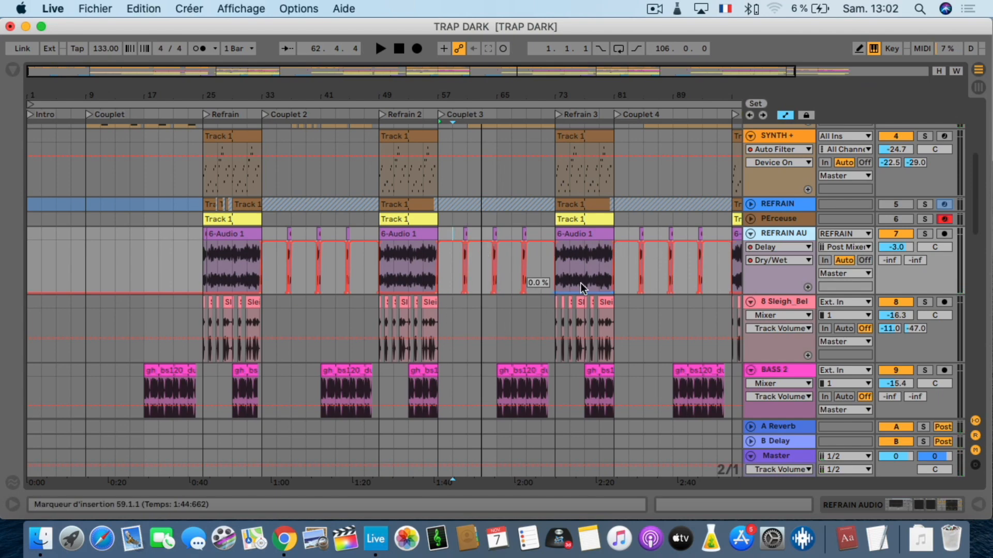
Look over all tracks of the whole arrangement through Refrain 4, and open the Master track's device chain.
scroll(582, 284, down, 15)
scroll(581, 284, down, 5)
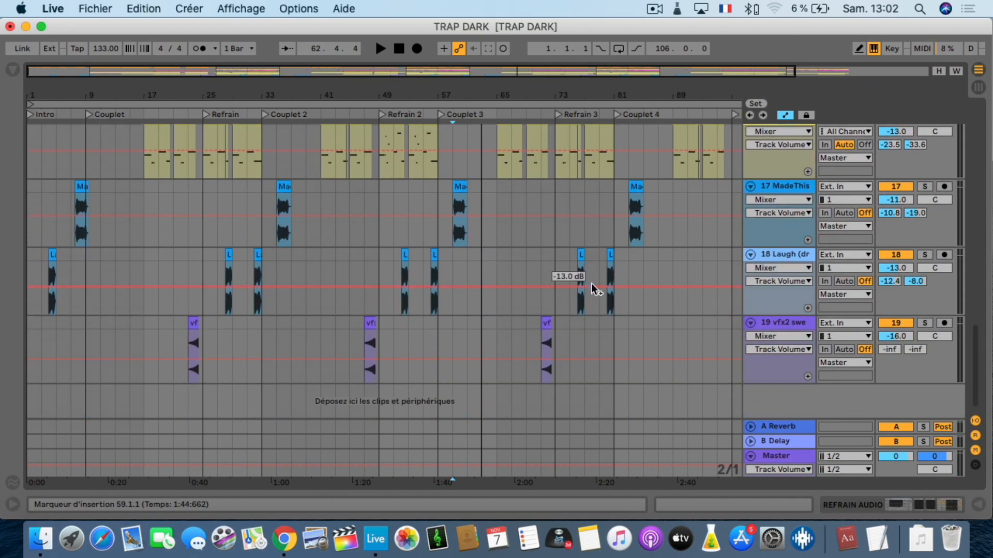
scroll(590, 283, up, 8)
scroll(590, 284, right, 5)
scroll(595, 282, down, 8)
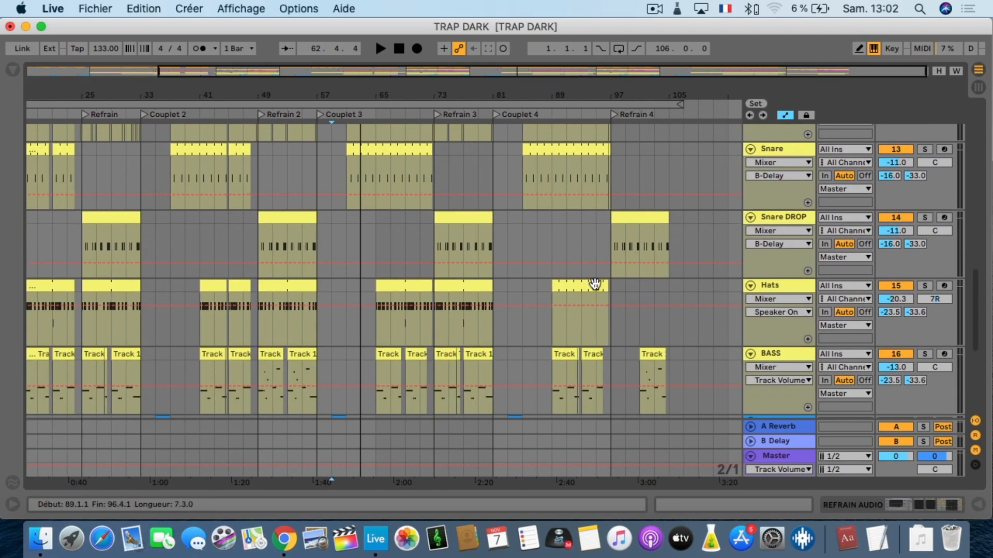
drag(514, 97, 513, 69)
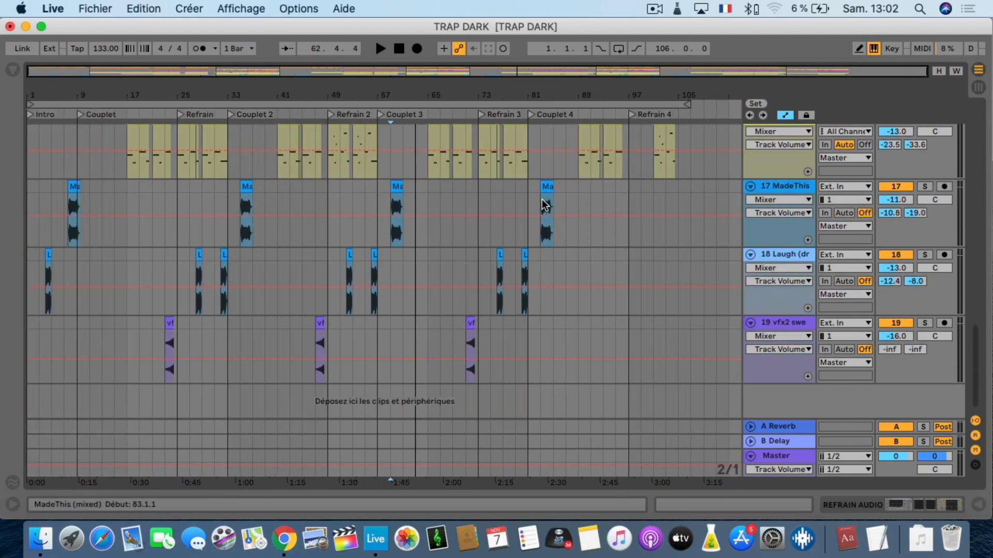
scroll(541, 201, up, 20)
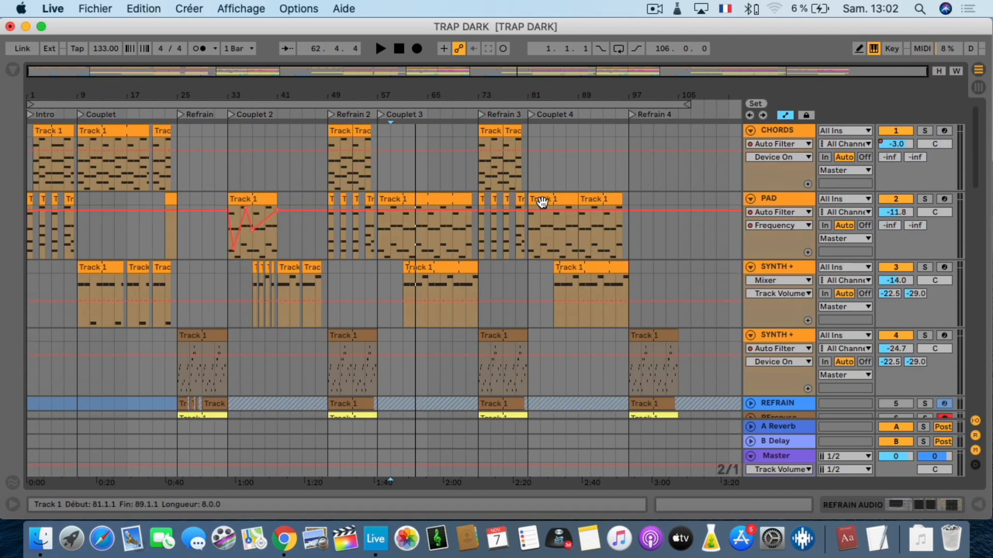
double_click(784, 458)
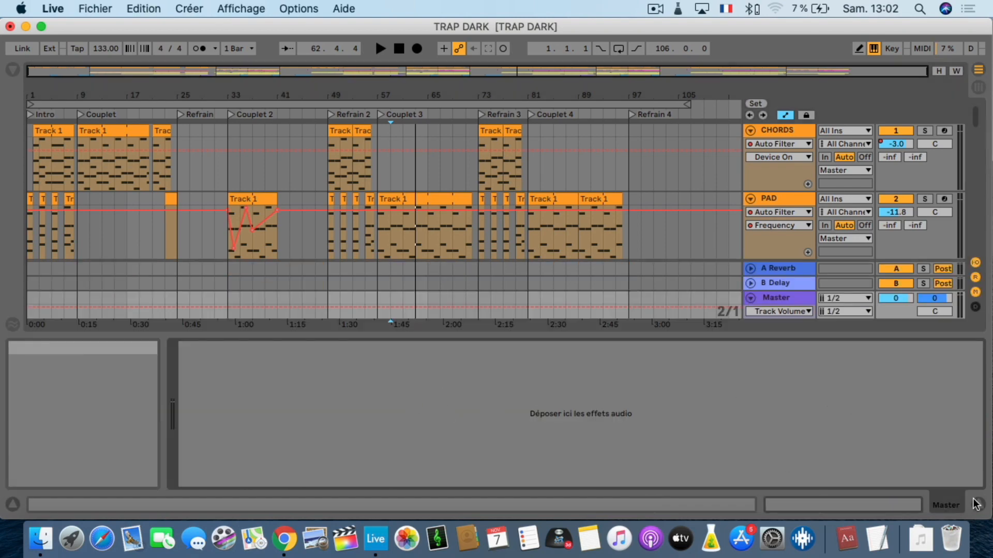
Fold the Master track and view the device chains of the first SYNTH +, PAD, CHORDS and Snare tracks.
click(977, 504)
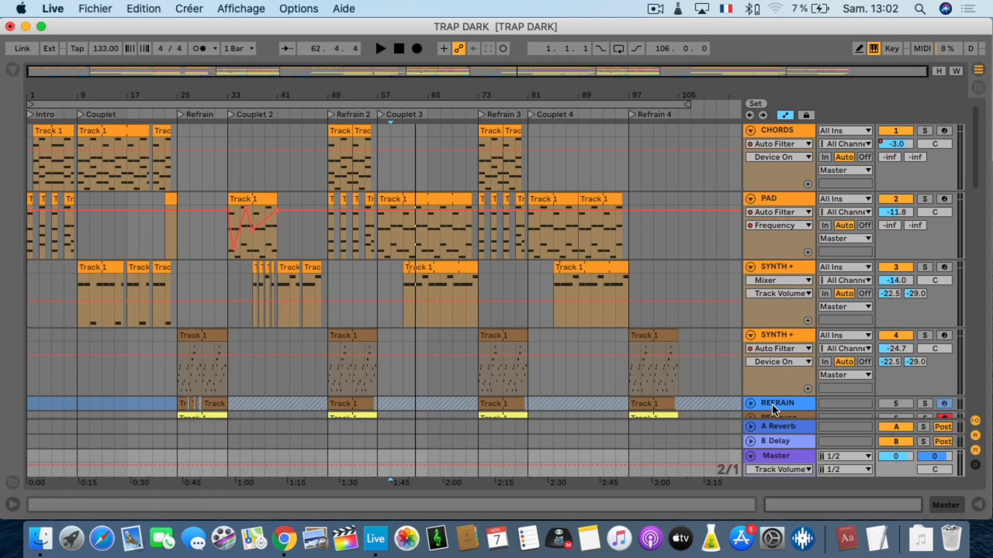
click(748, 456)
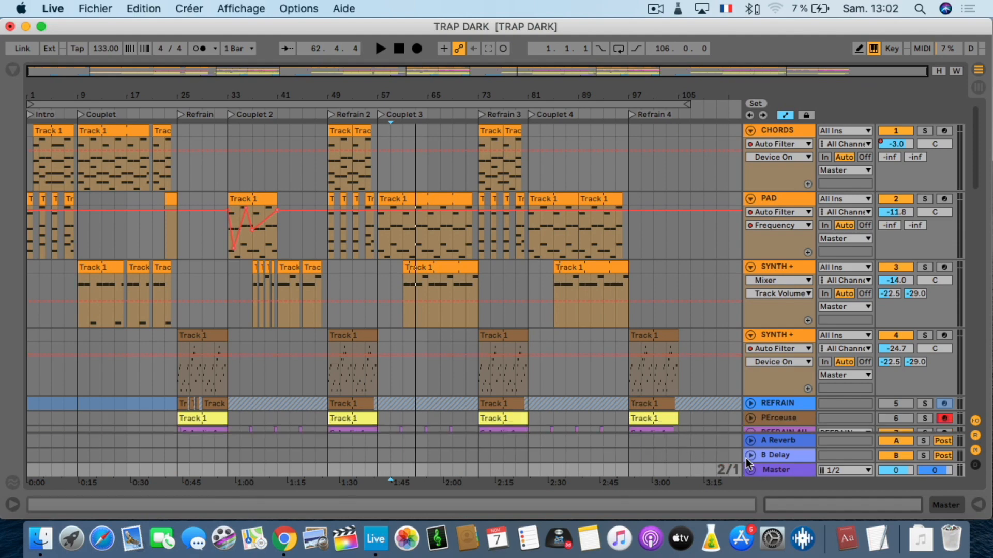
double_click(792, 265)
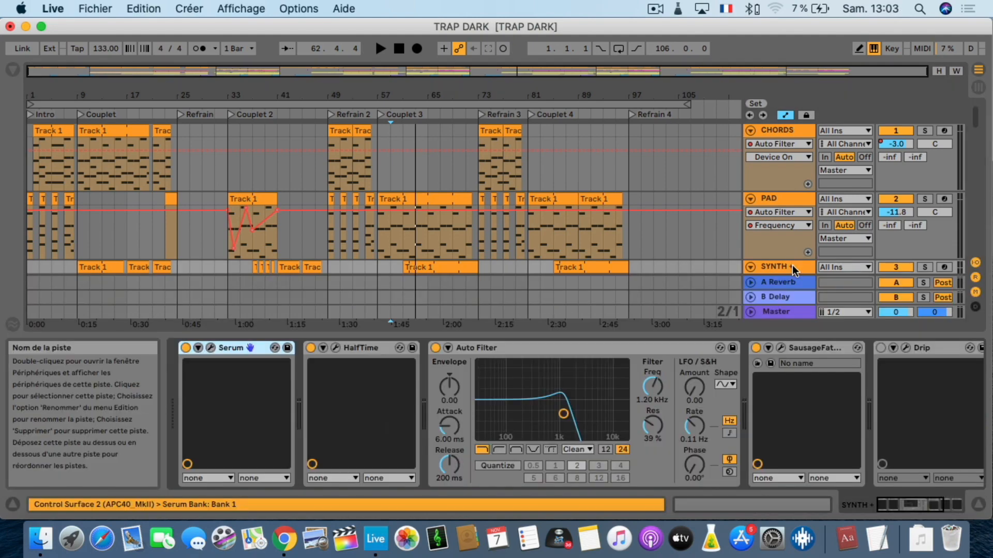
click(792, 200)
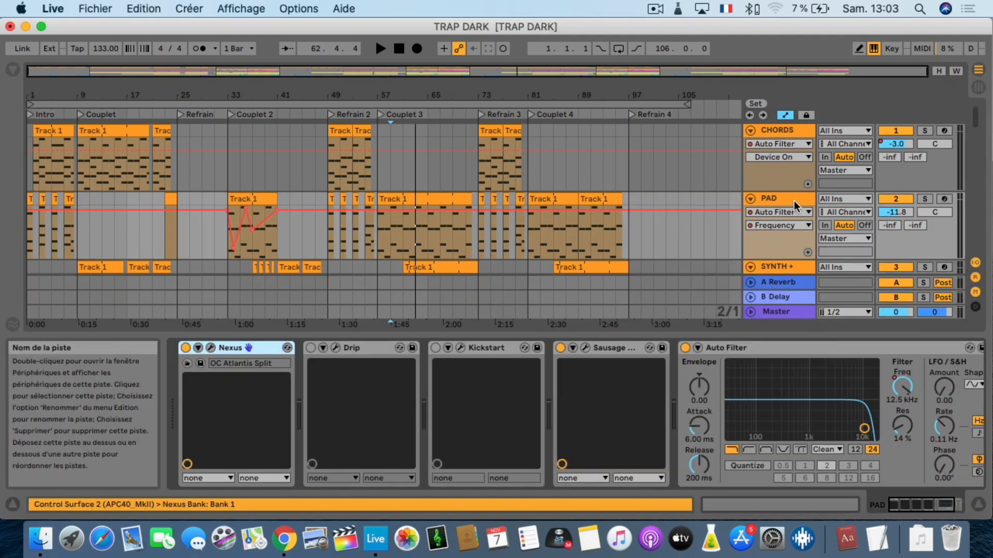
click(792, 130)
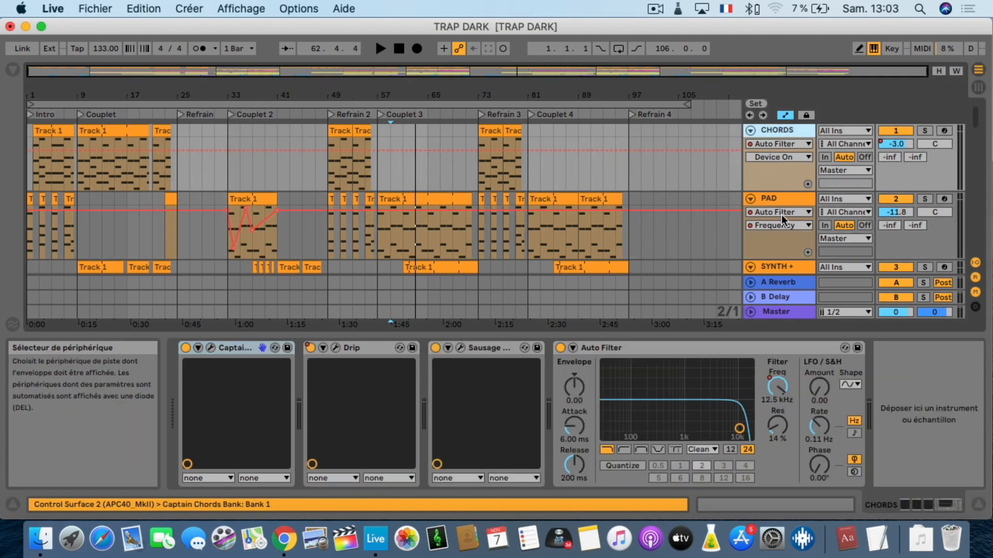
scroll(776, 225, down, 10)
click(781, 163)
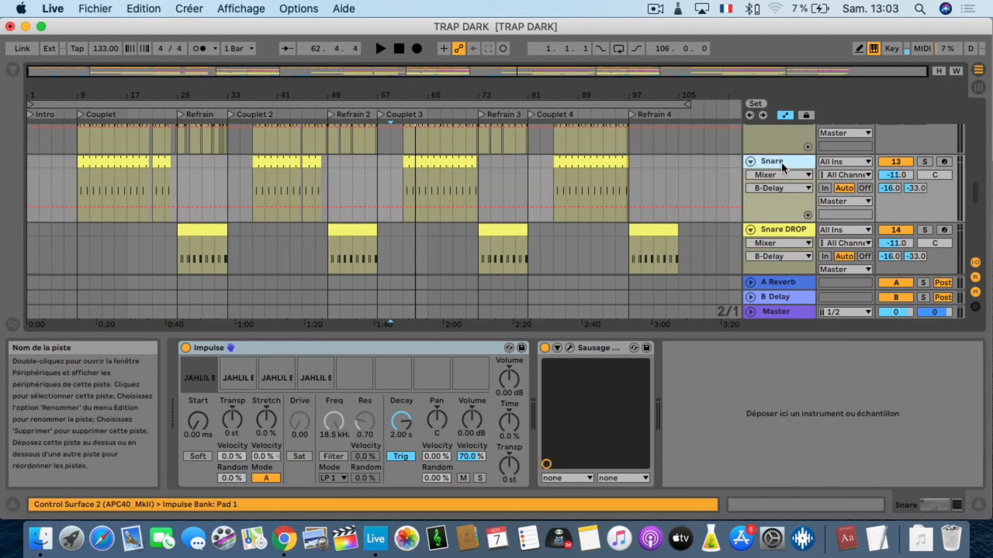
Look over the mixer levels and sends of all tracks, from CHORDS through 19 vfx2 sweeps.
key(Tab)
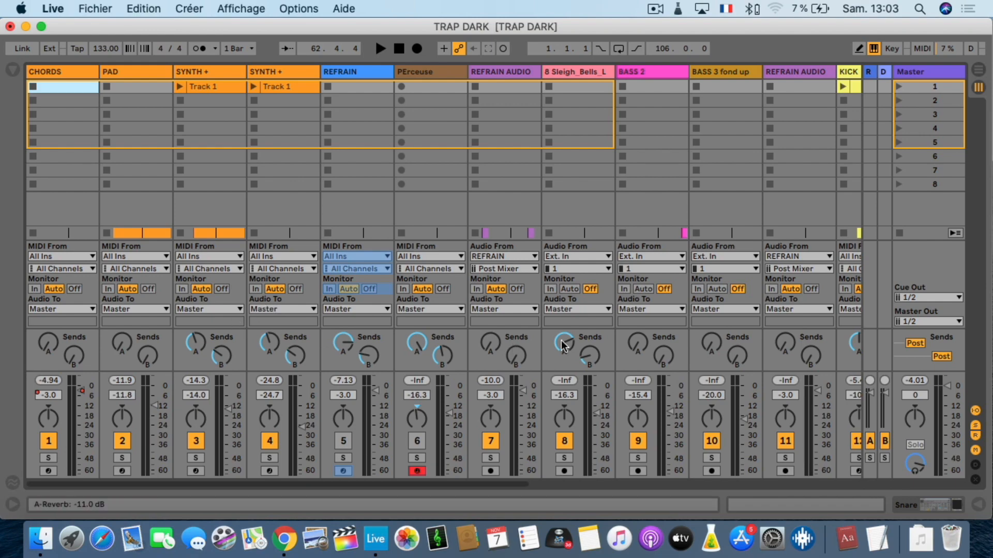
scroll(562, 346, right, 10)
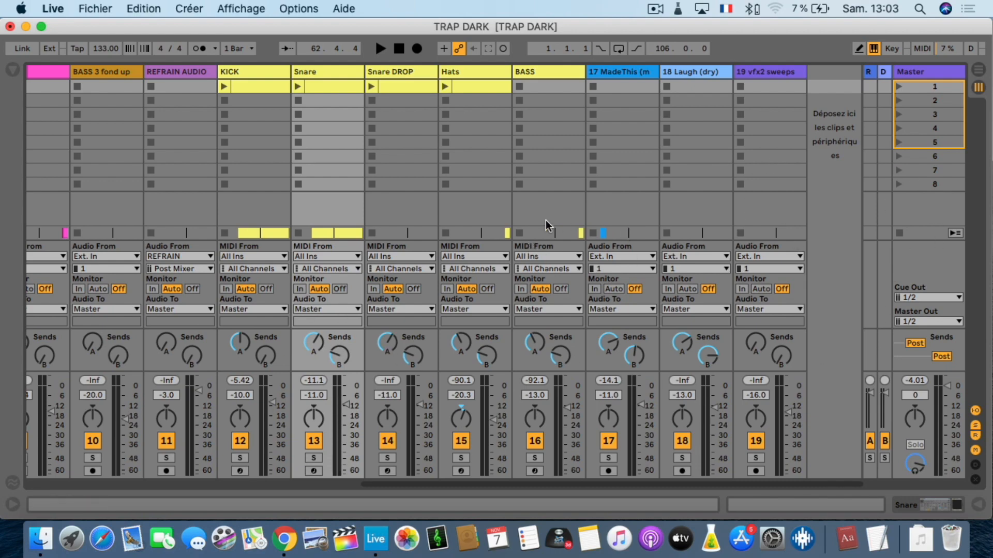
scroll(538, 219, left, 10)
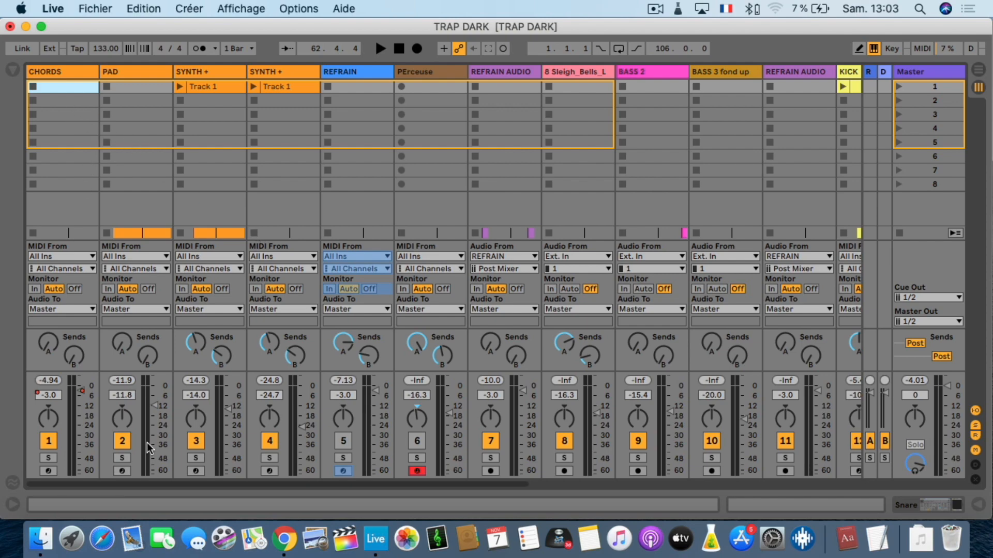
scroll(656, 424, right, 10)
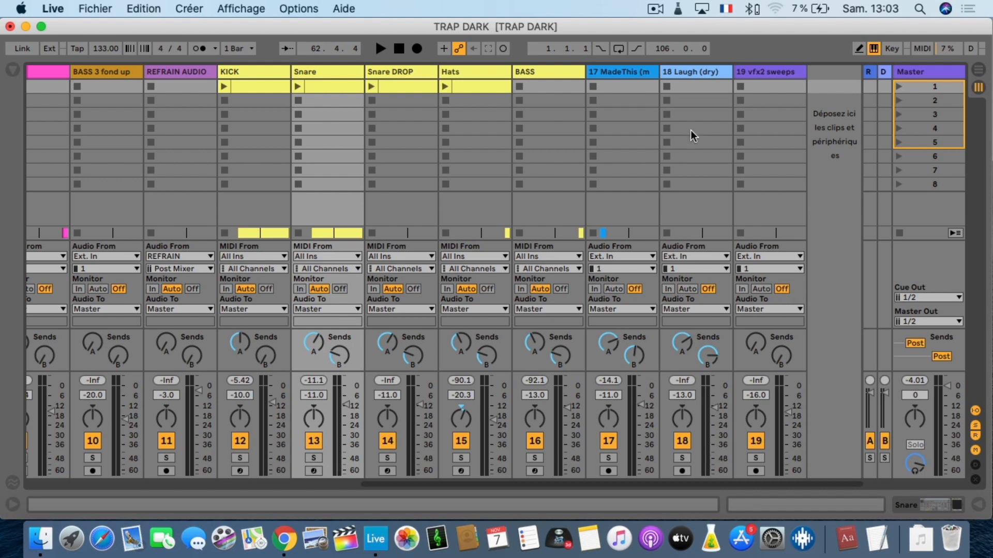
Play Couplet 3 and make the volume meters in the mixer taller.
key(Tab)
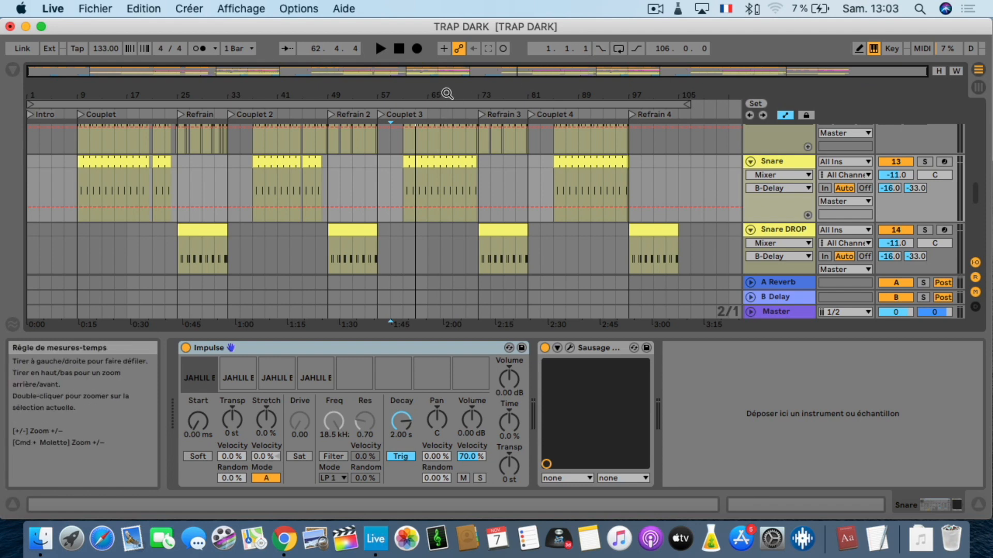
key(space)
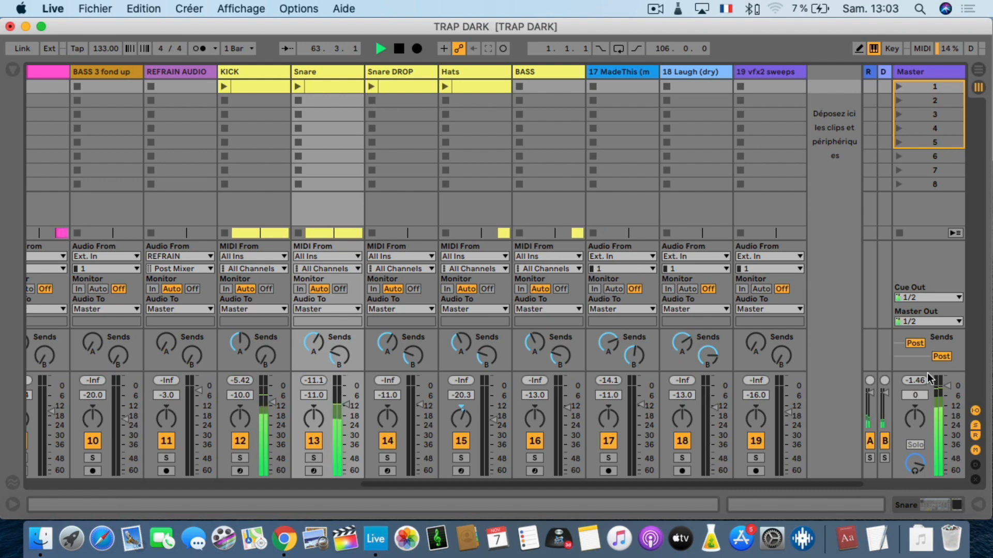
drag(919, 372, 903, 302)
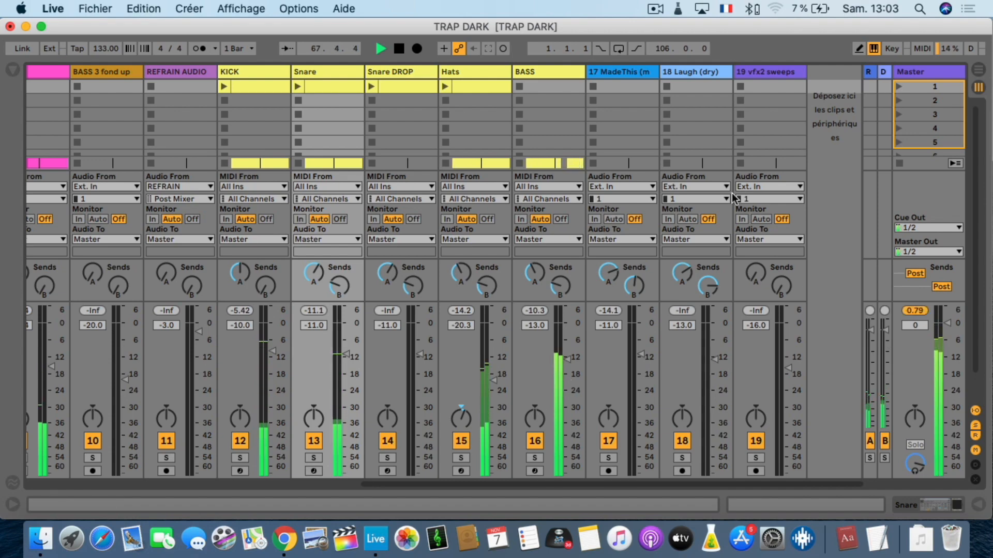
Select all tracks and try lowering their volumes together, bringing PAD to -13.4 dB and back to -11.8 dB.
click(762, 71)
scroll(536, 126, left, 10)
scroll(536, 126, left, 3)
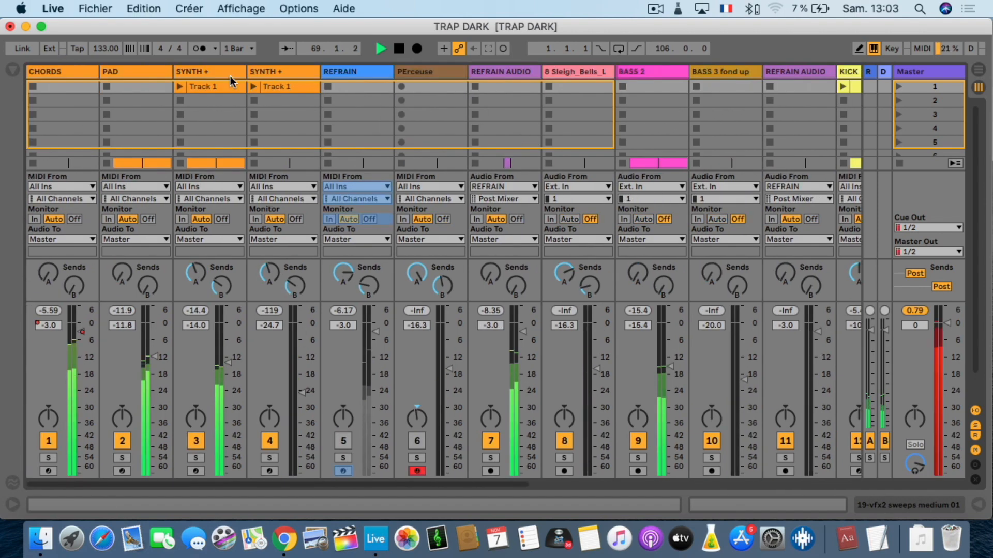
click(60, 71)
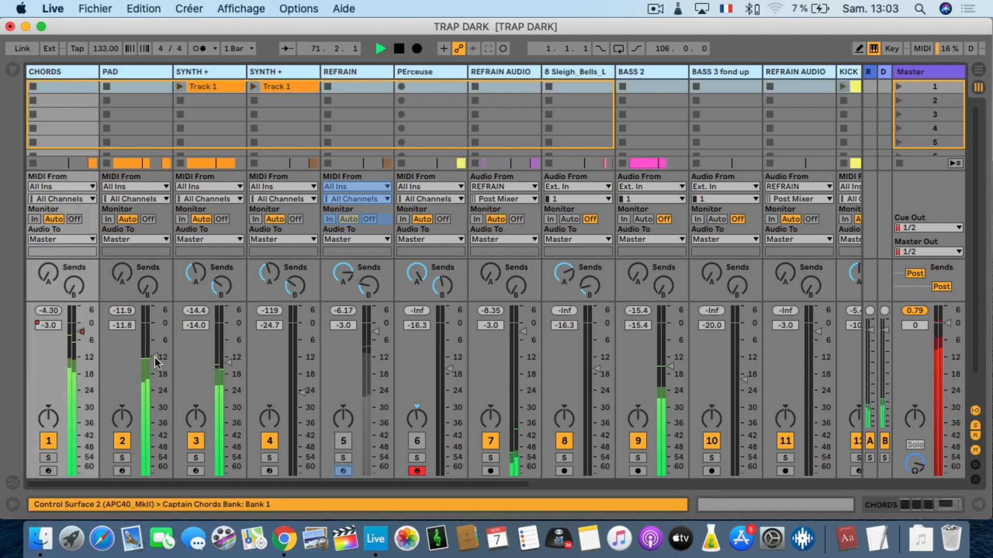
drag(154, 358, 154, 361)
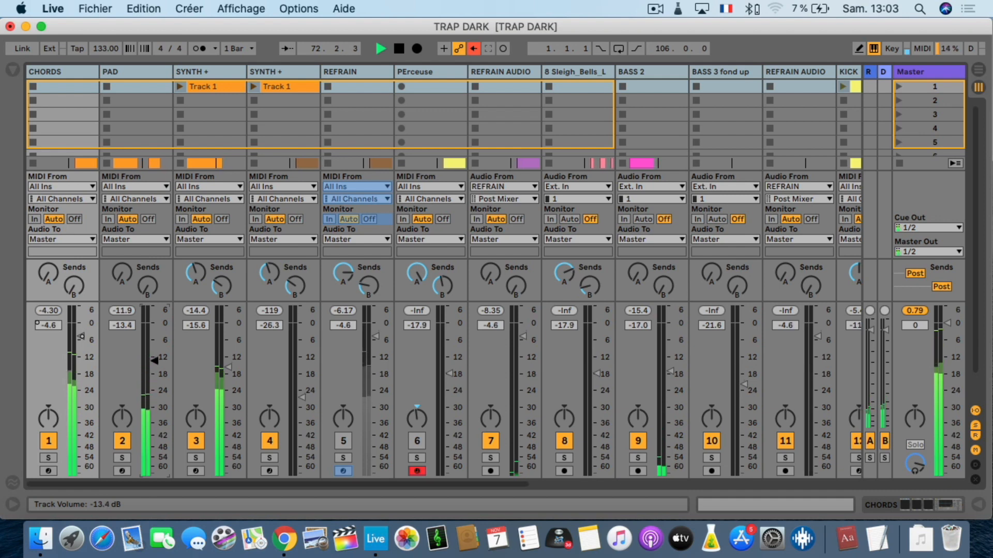
mouse_move(154, 359)
mouse_down()
mouse_move(155, 368)
mouse_move(154, 357)
mouse_up()
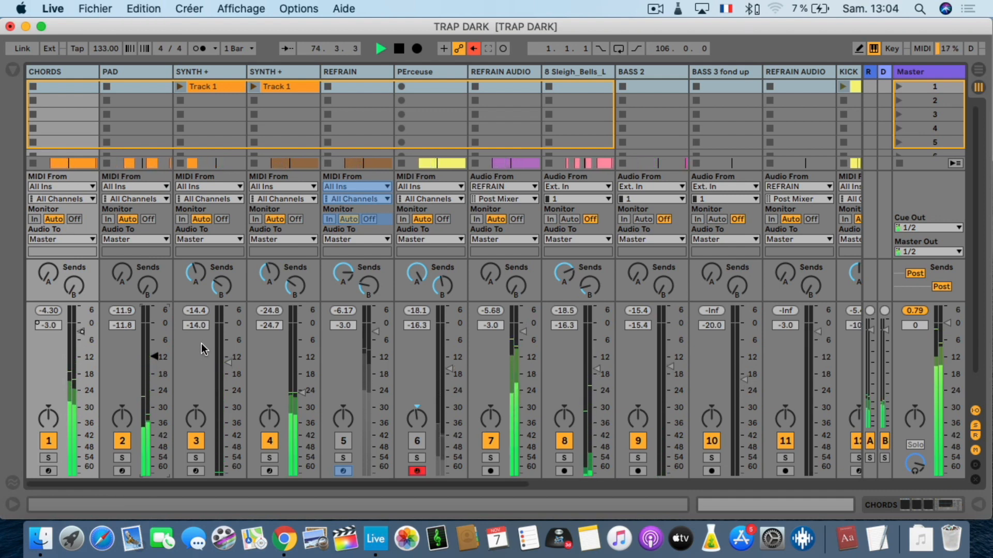
Show the CHORDS track's volume automation in the arrangement and stop playback during Refrain 3.
scroll(100, 327, right, 1)
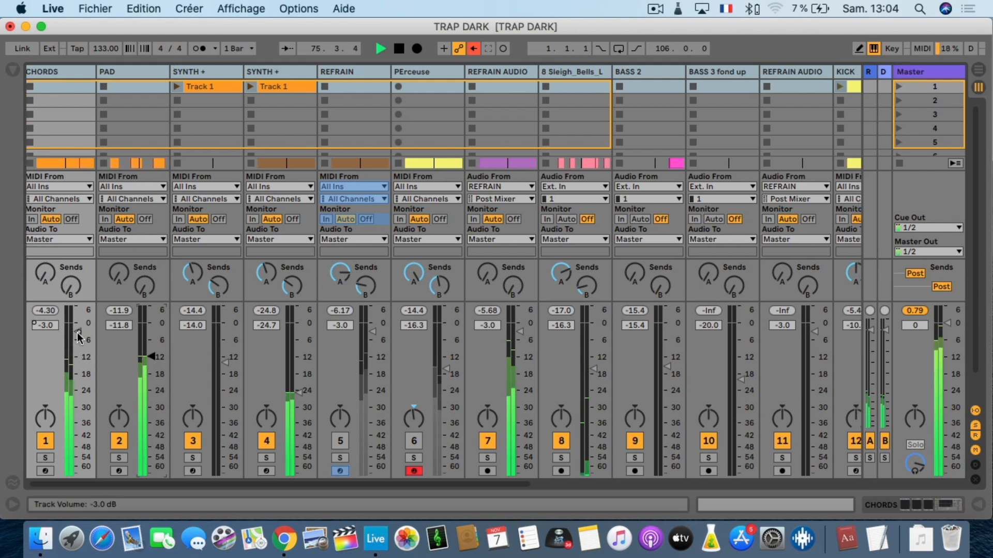
right_click(79, 334)
click(91, 340)
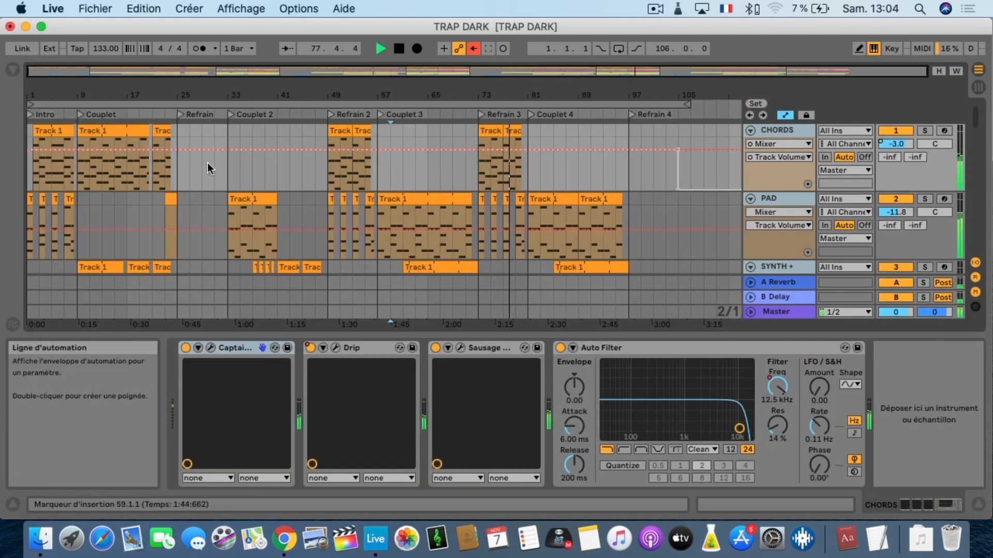
scroll(207, 162, down, 15)
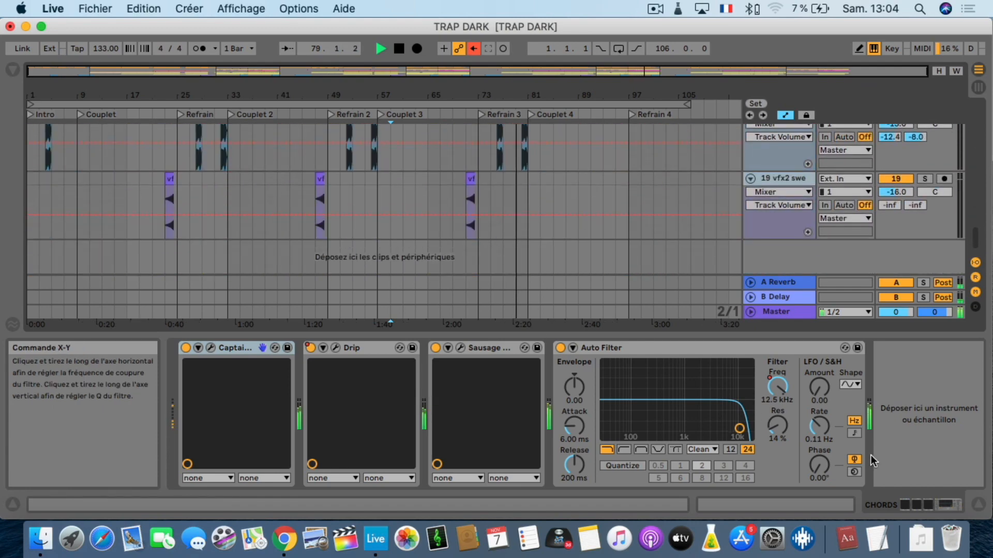
key(space)
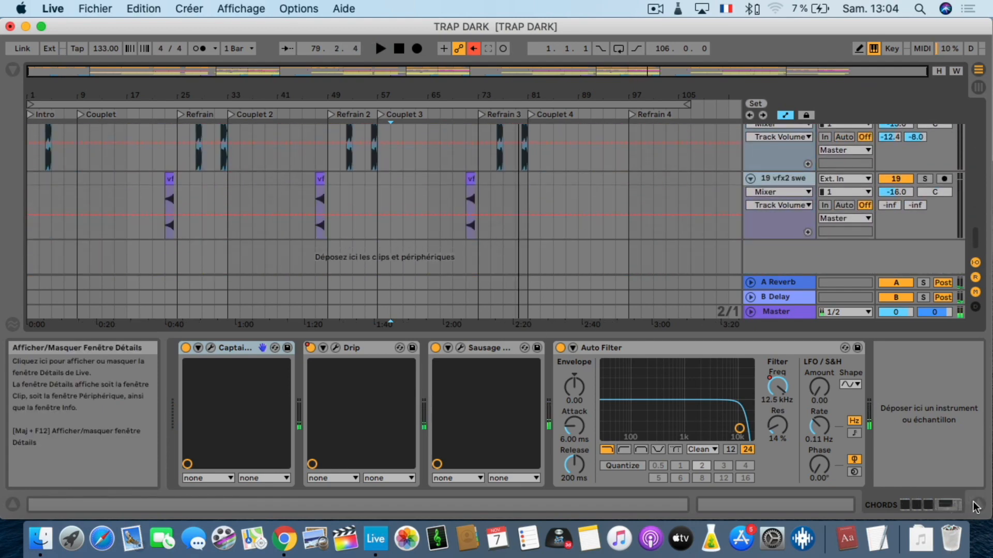
Hide the device chain, rename the vfx2 sweeps track 19 as FX up, and save the set.
key(super+s)
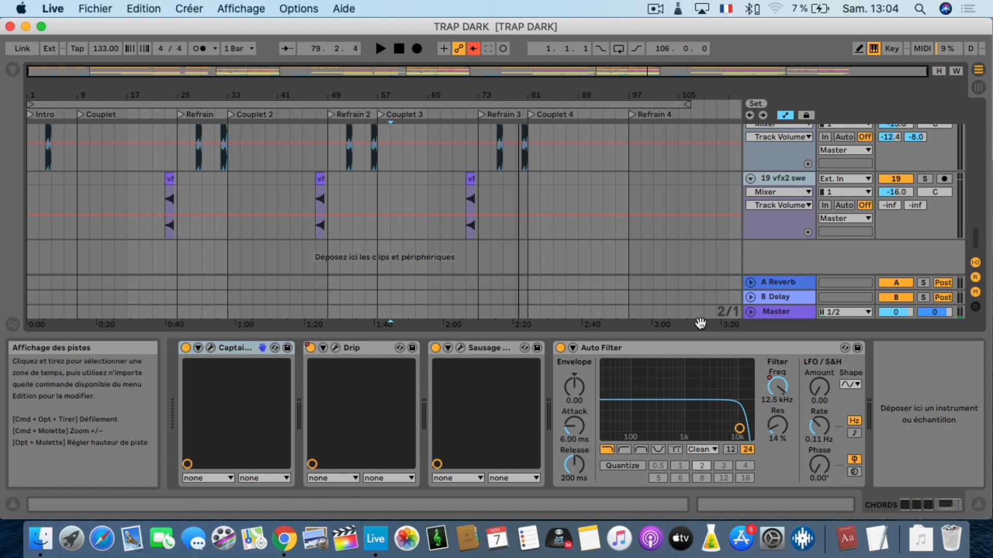
click(979, 507)
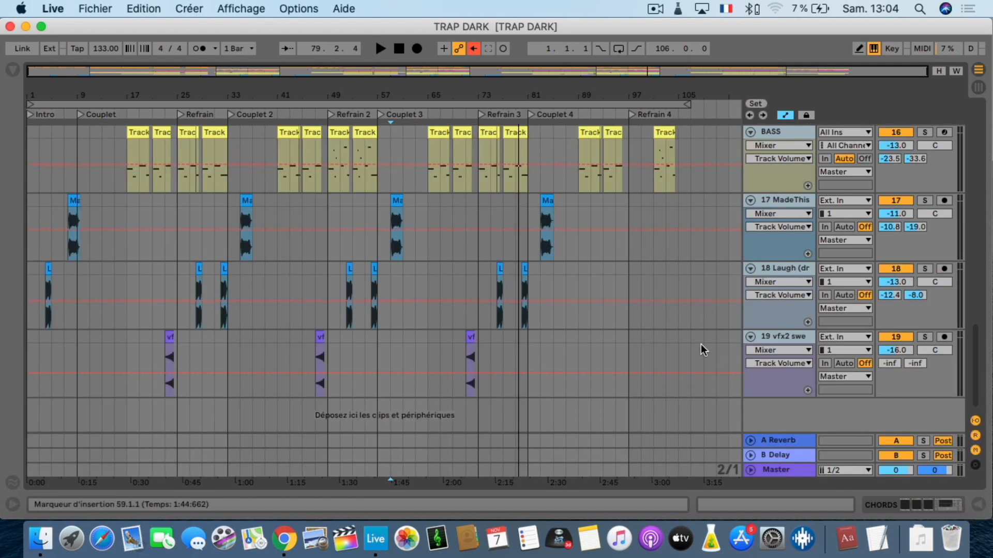
click(780, 337)
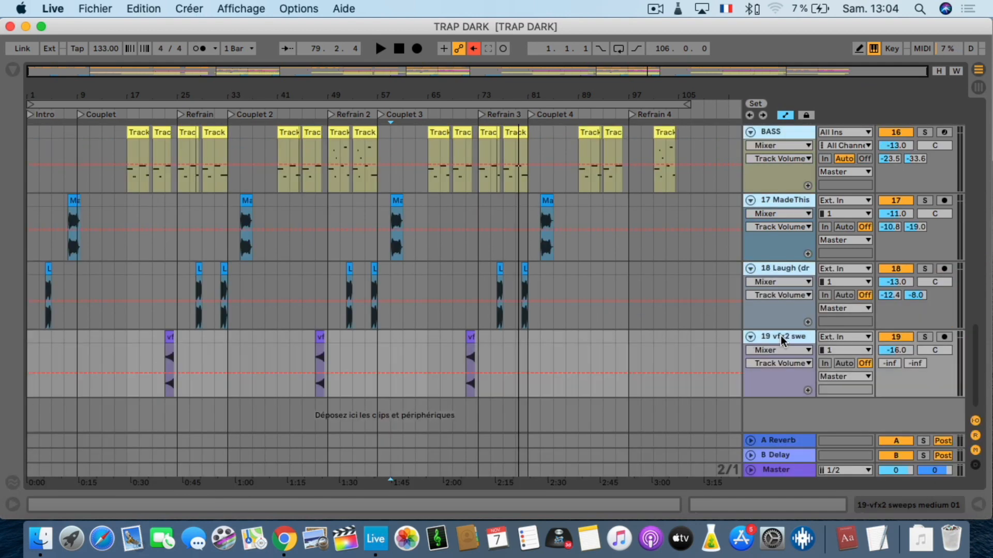
key(space)
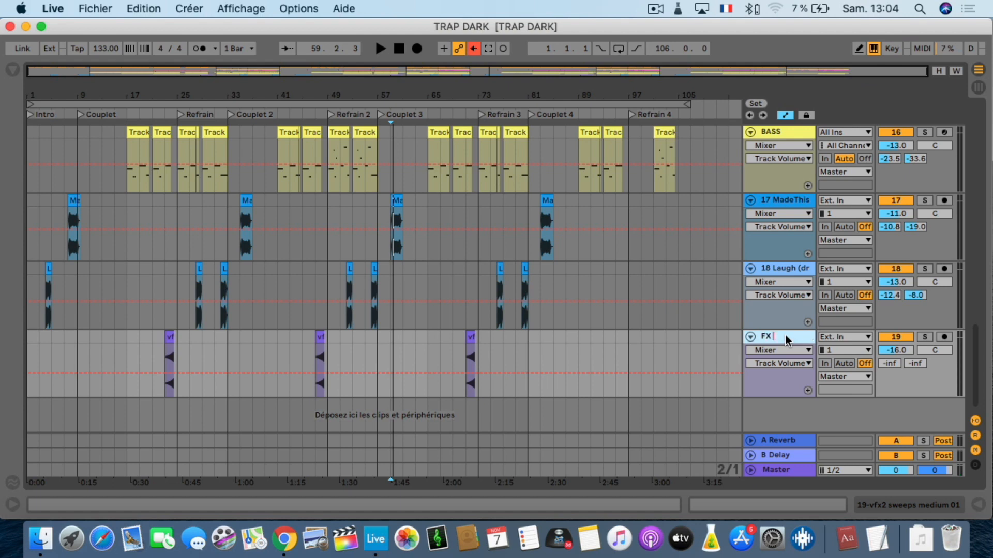
key(Return)
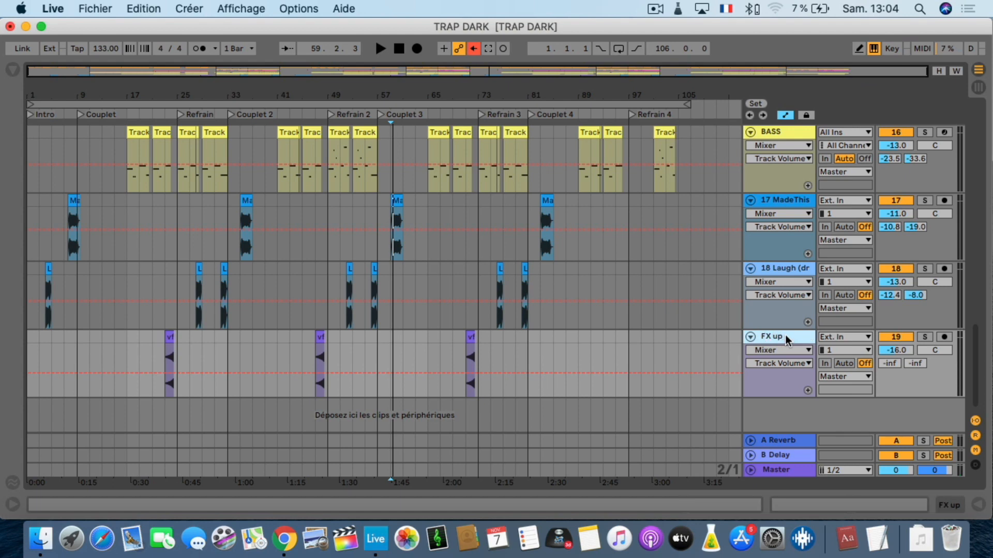
key(super+s)
Place the insert marker at bar 83 in Couplet 4 and look over the tracks back up to CHORDS.
click(535, 339)
scroll(536, 339, up, 10)
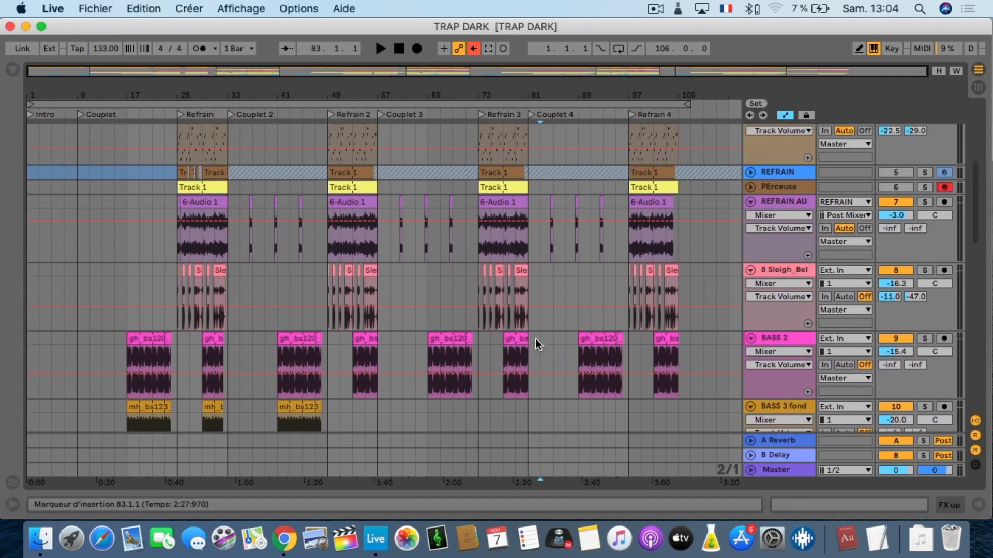
scroll(535, 339, up, 5)
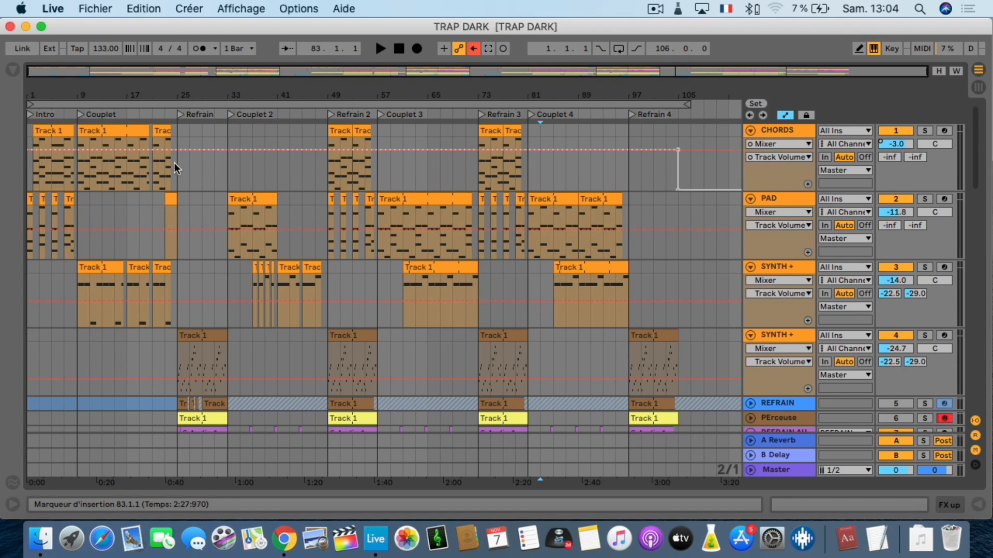
click(183, 95)
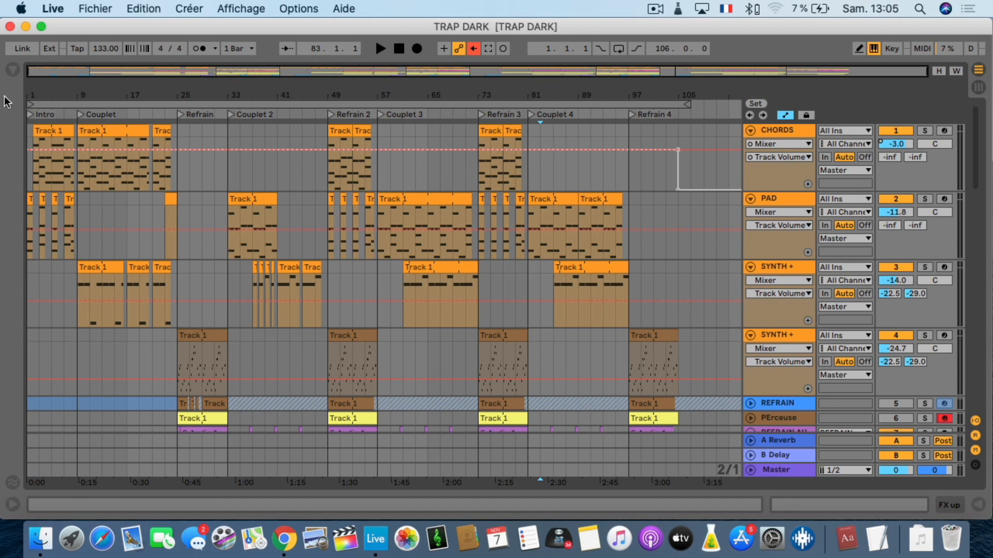
Look through the Audio Units plug-ins and the list of built-in audio effects, and close the browser.
click(8, 73)
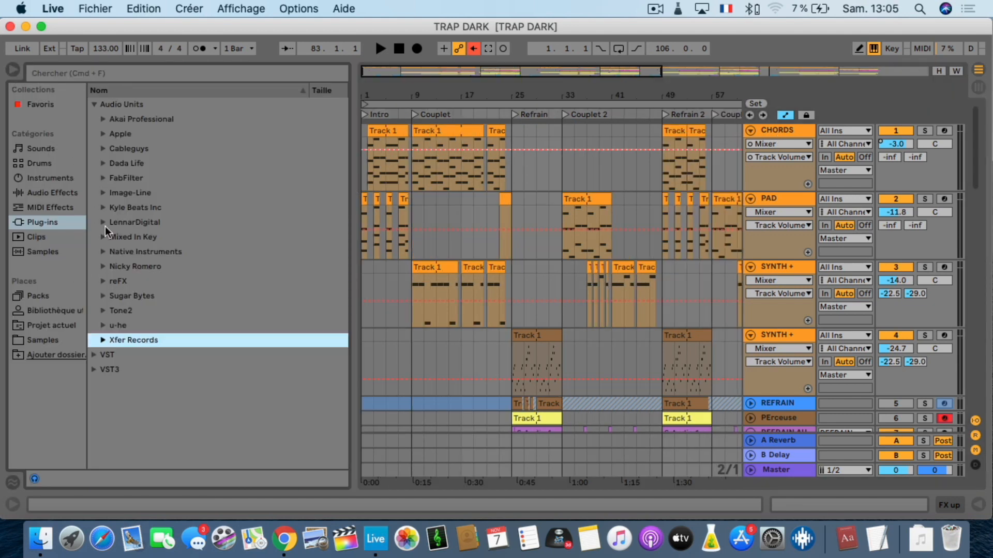
click(128, 120)
click(47, 194)
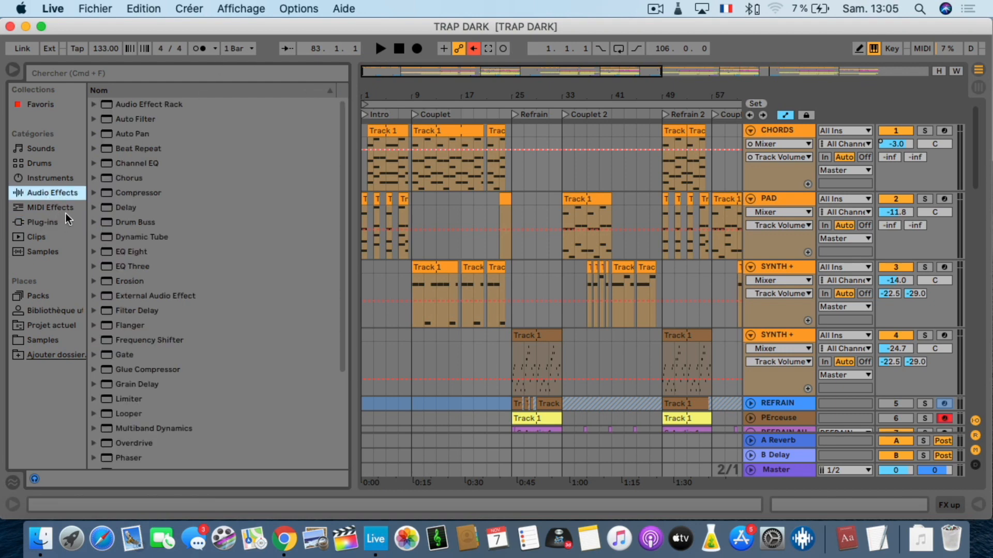
scroll(142, 259, down, 5)
scroll(142, 258, up, 5)
scroll(135, 381, down, 3)
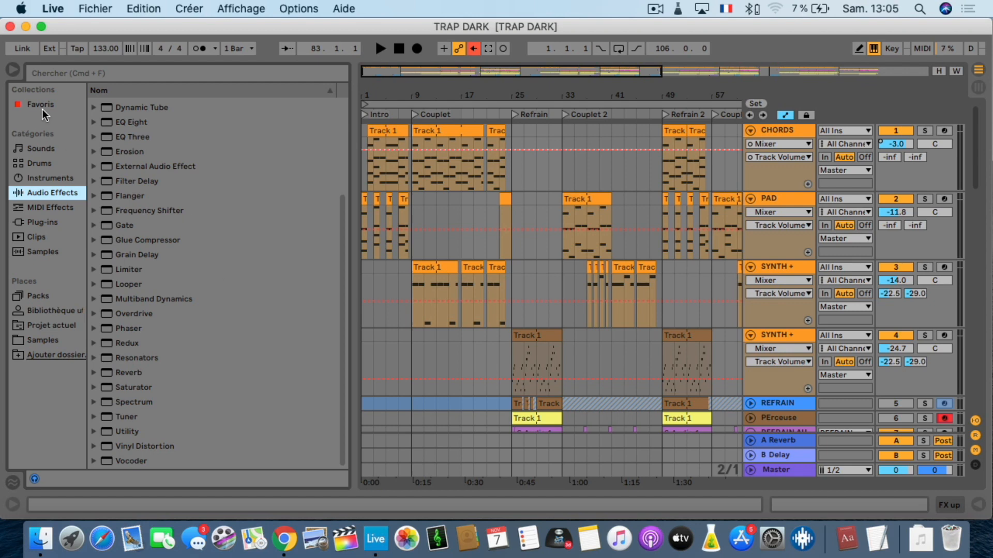
click(15, 74)
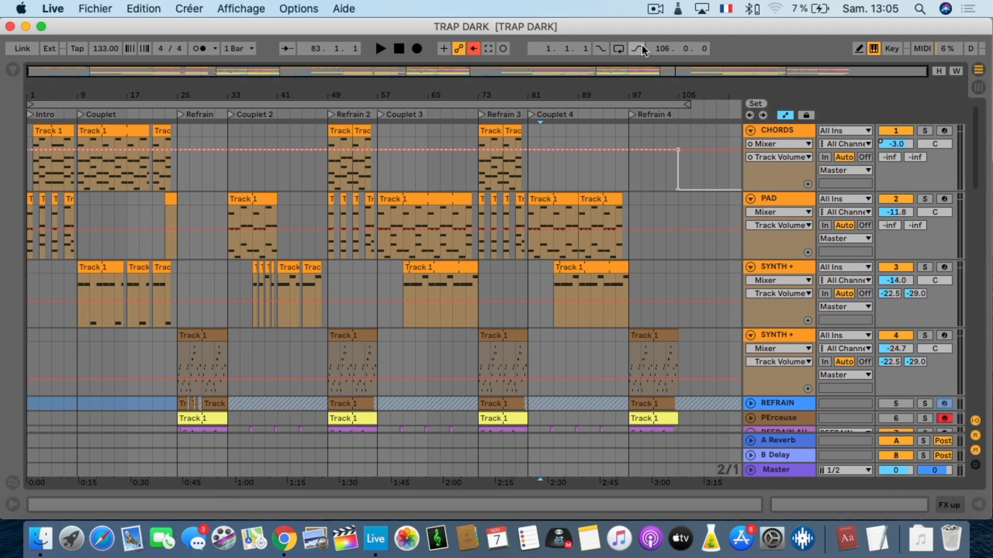
click(656, 8)
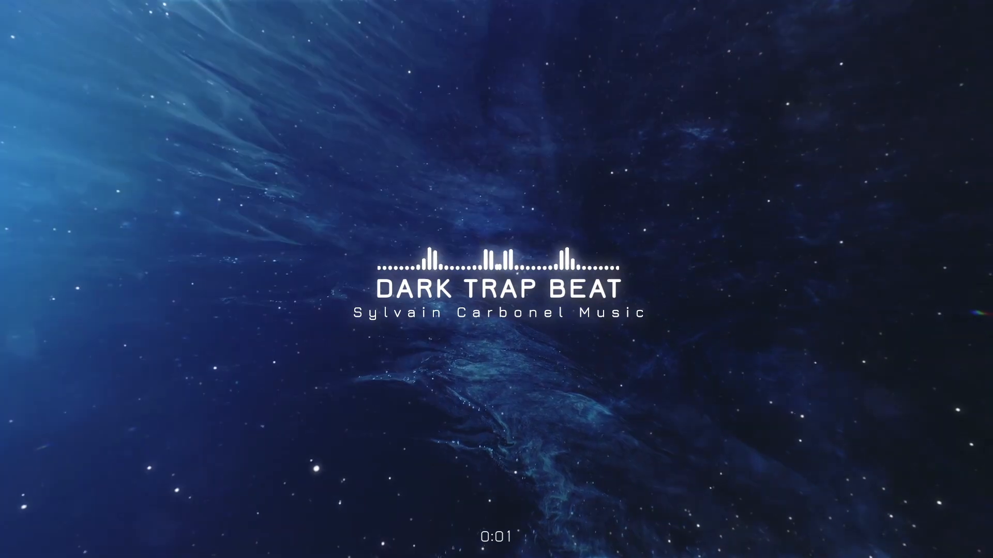